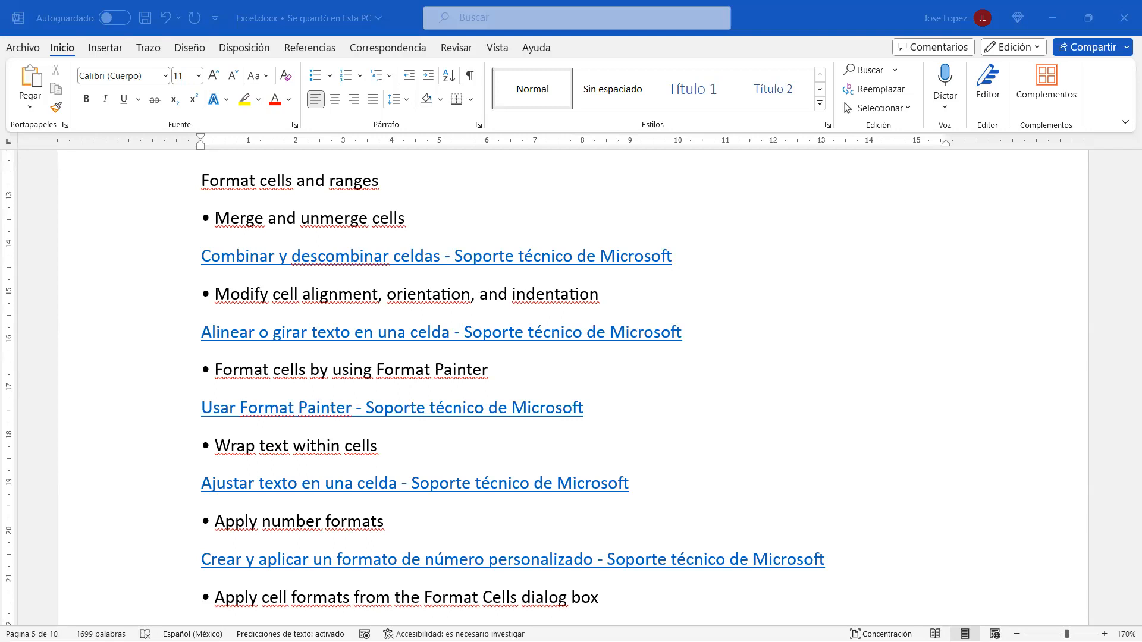
Step: Open the 'Combinar y descombinar celdas' Microsoft Support article in Edge from the Word document's link
click(850, 263)
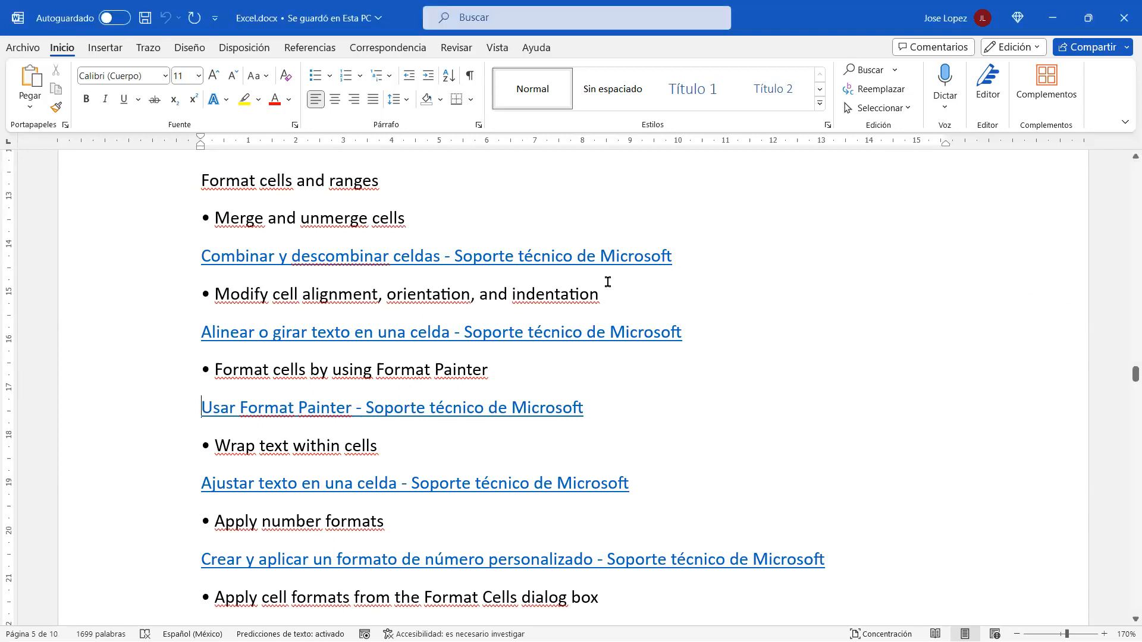
triple_click(369, 260)
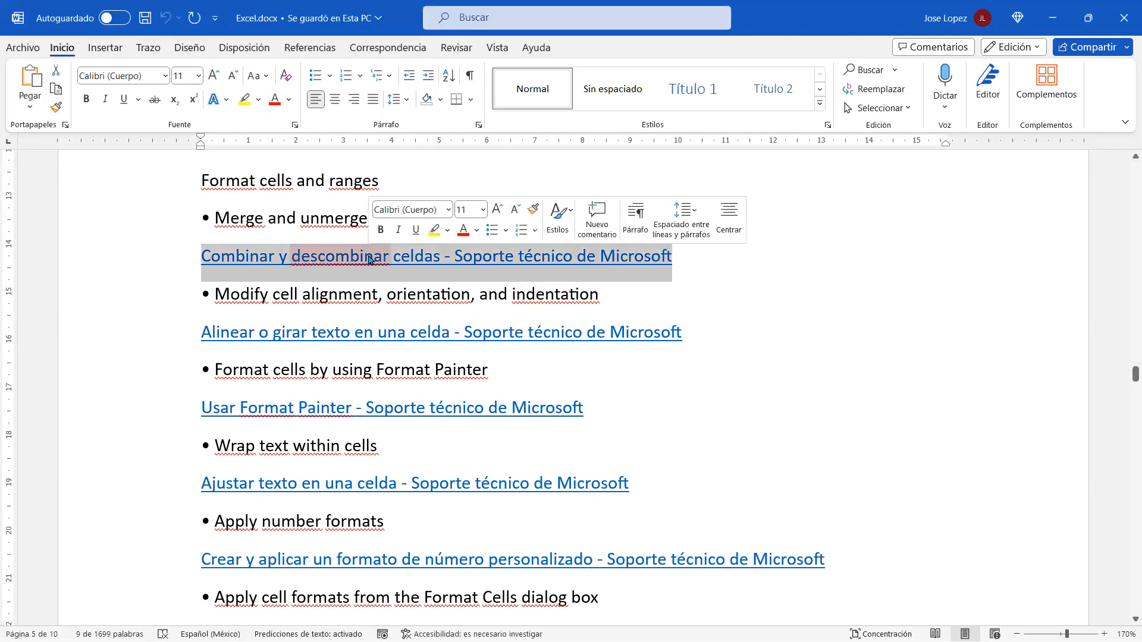
ctrl+click(368, 259)
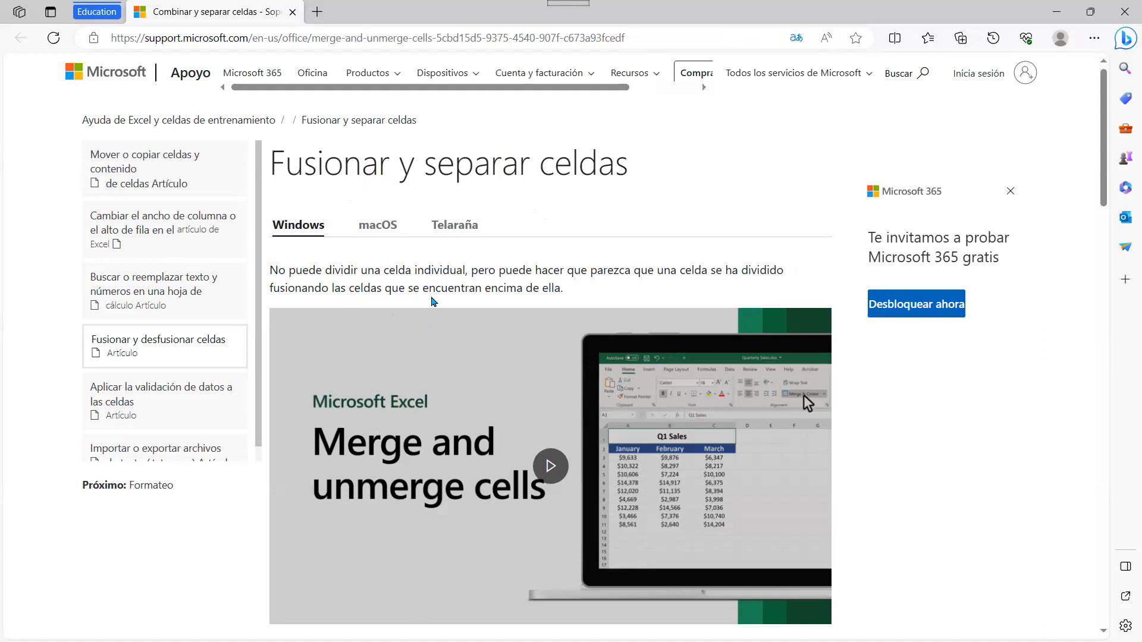
Step: Read the article down to the Separar celdas section, then close the workbook to get the save prompt
scroll(432, 302, down, 3)
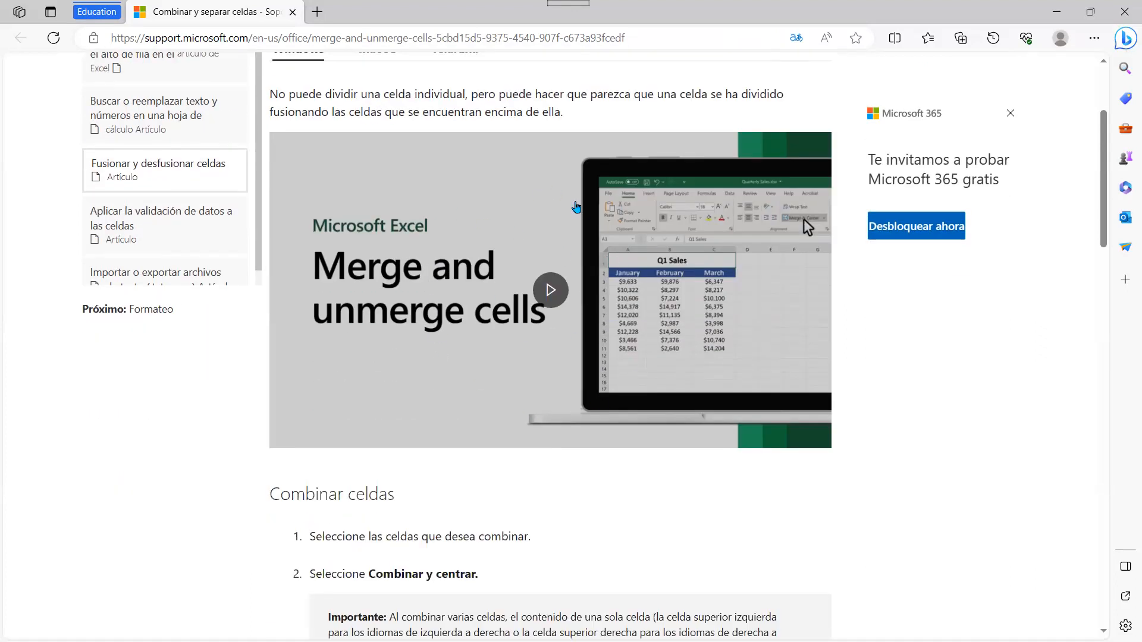
scroll(528, 401, down, 2)
scroll(565, 365, down, 2)
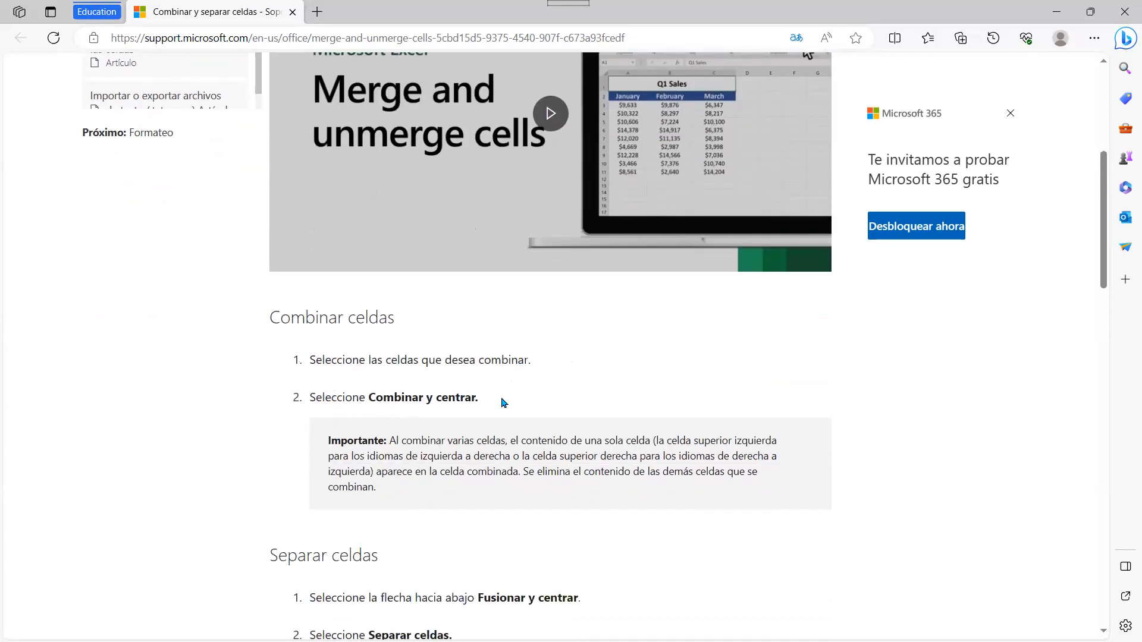
scroll(503, 414, down, 2)
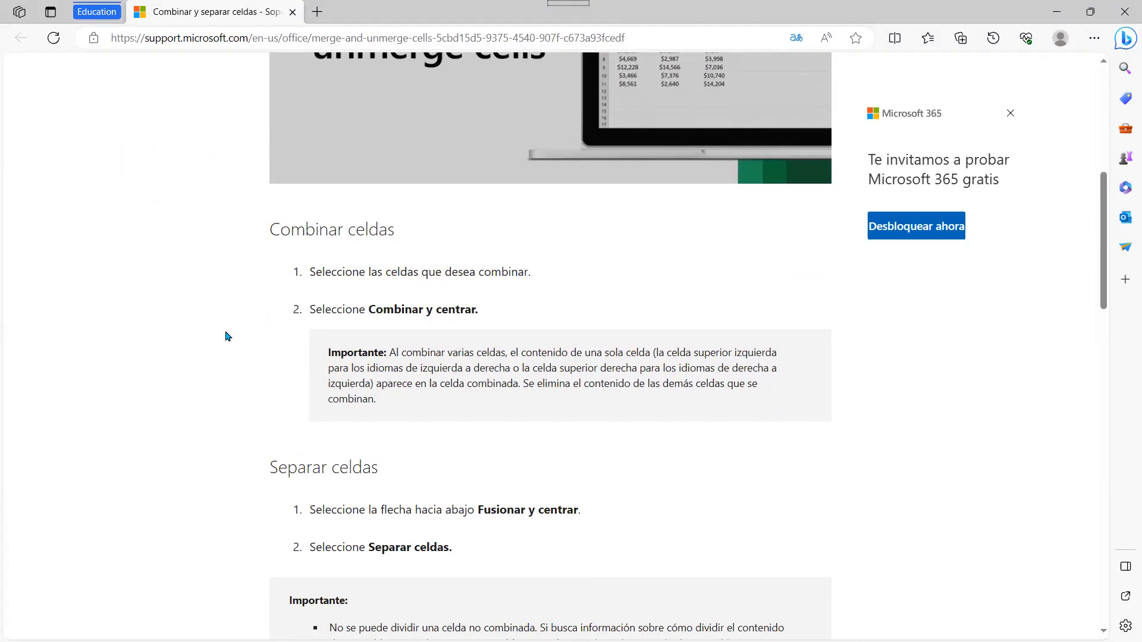
scroll(229, 333, down, 4)
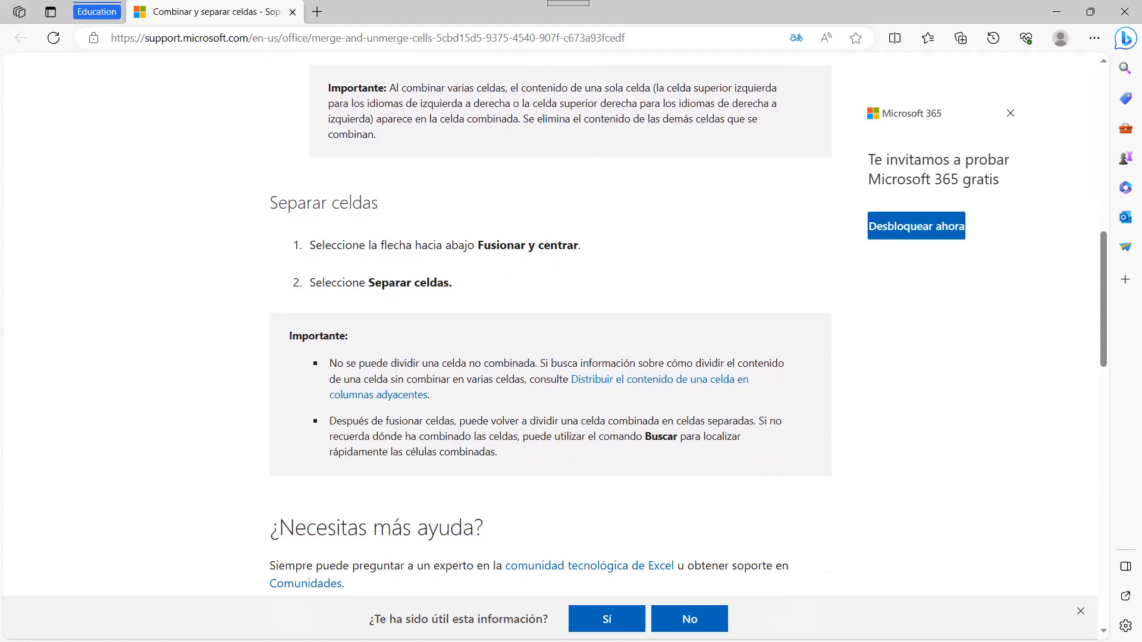
key(alt+Tab)
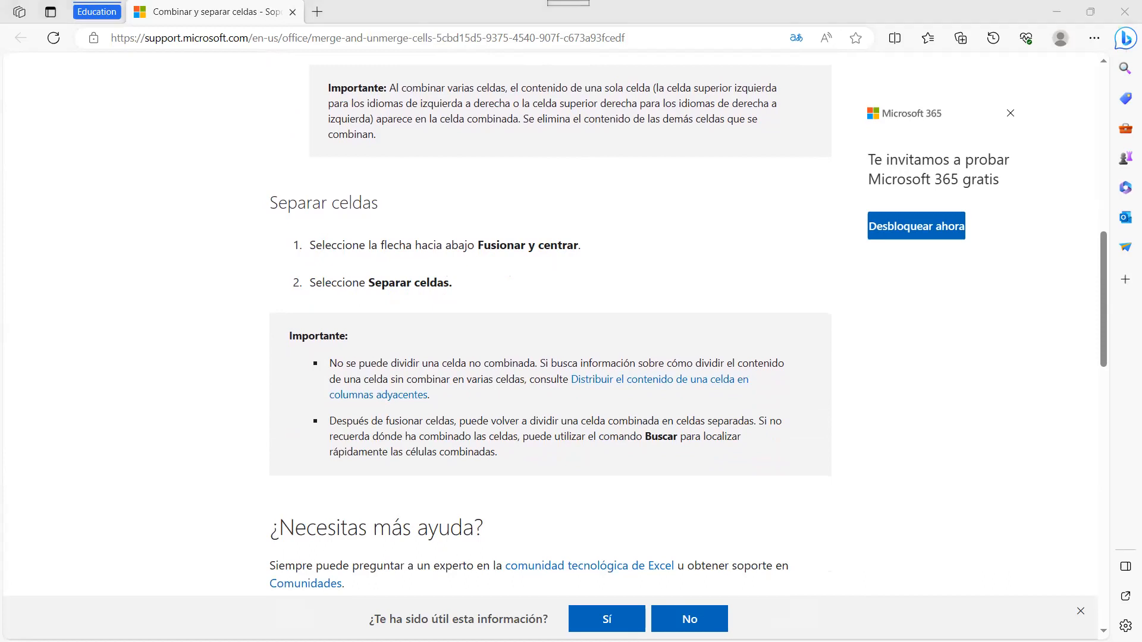
key(alt+F4)
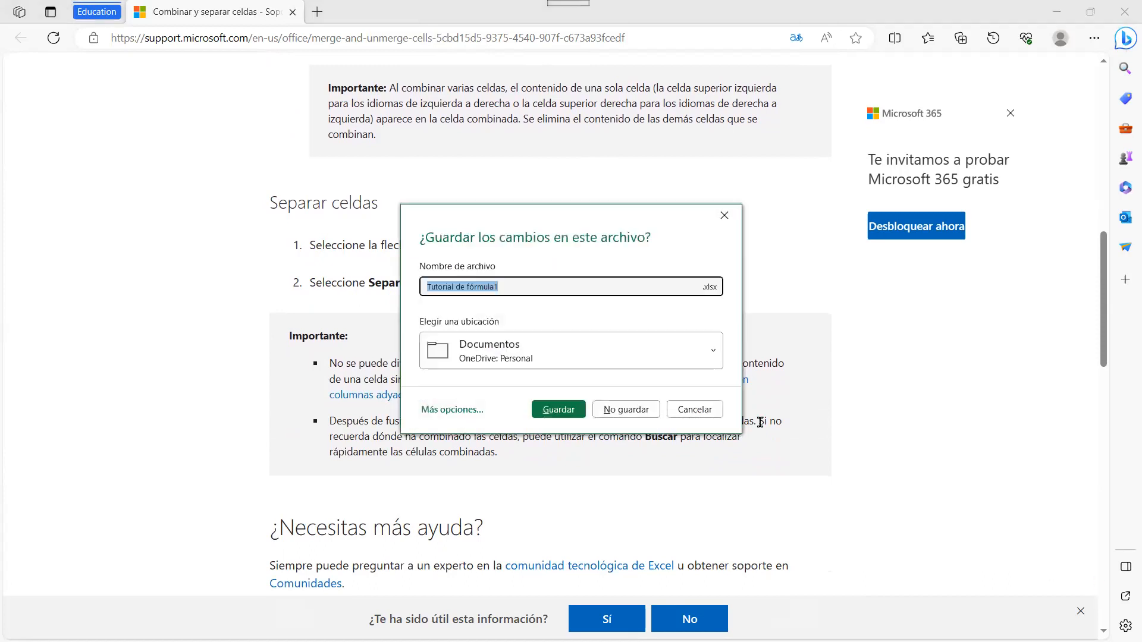
Step: Discard changes with No guardar and create a new workbook from the Tutorial de fórmula template
click(634, 411)
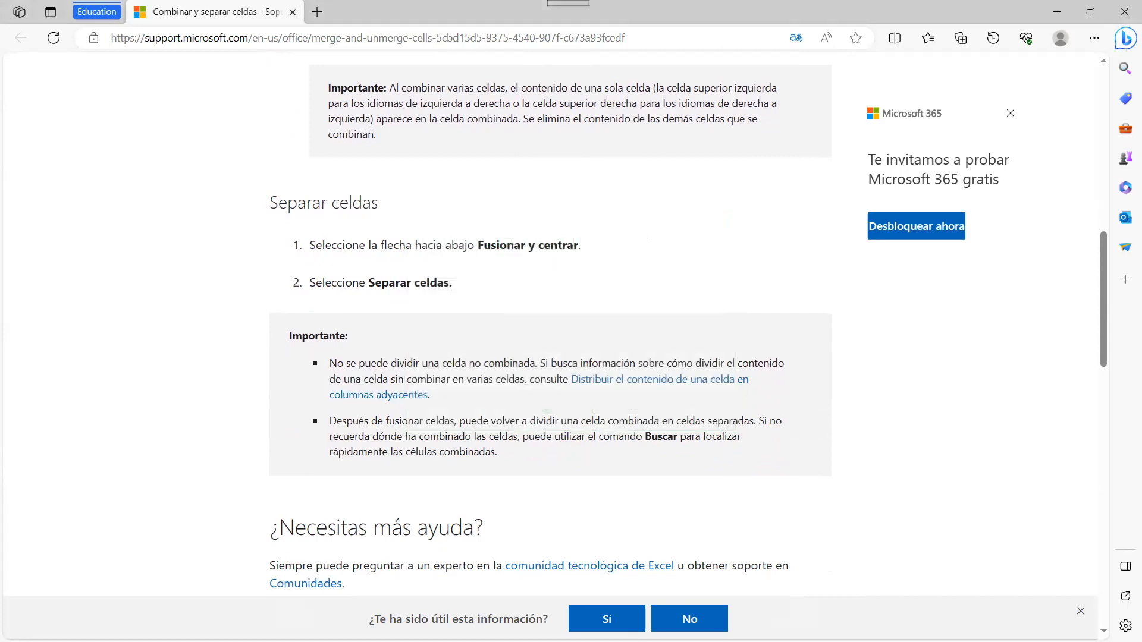
key(alt+Tab)
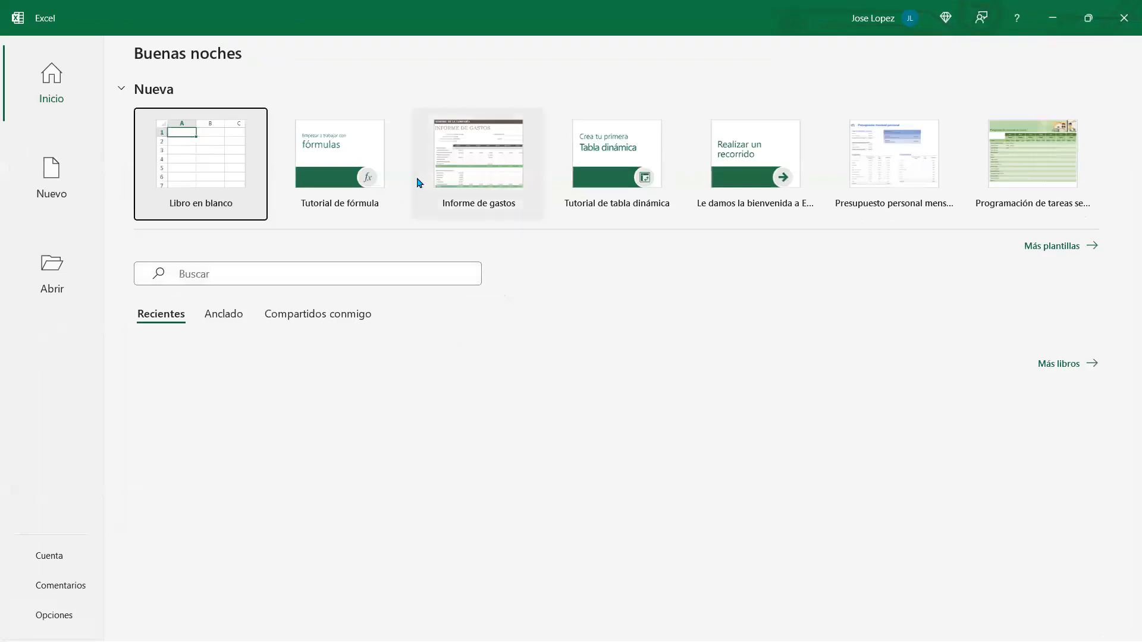
click(334, 158)
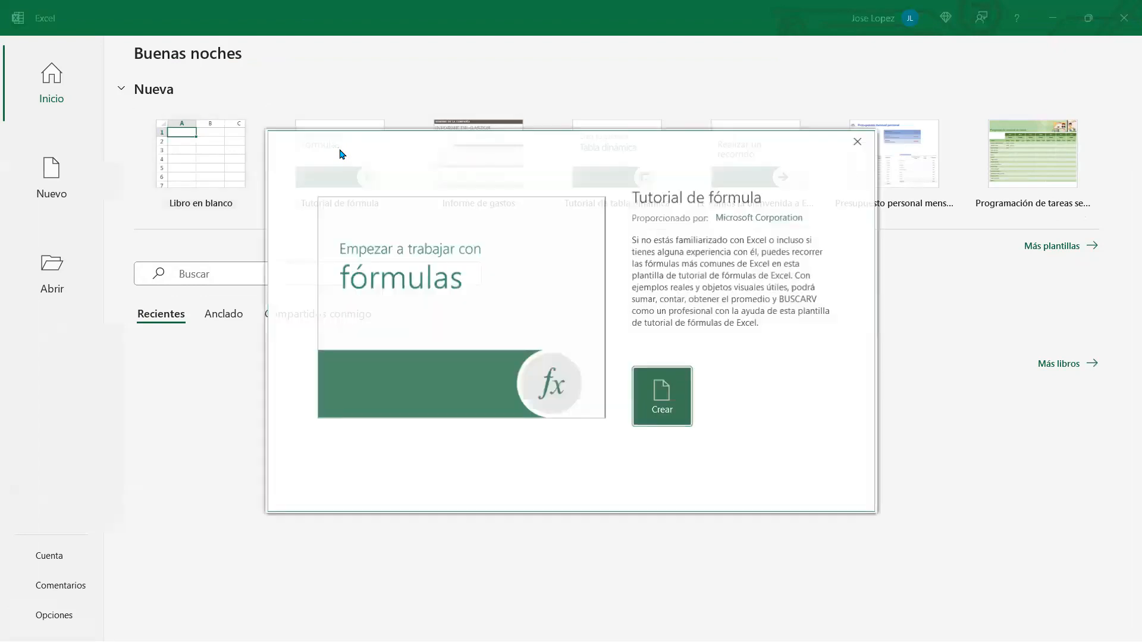
click(647, 390)
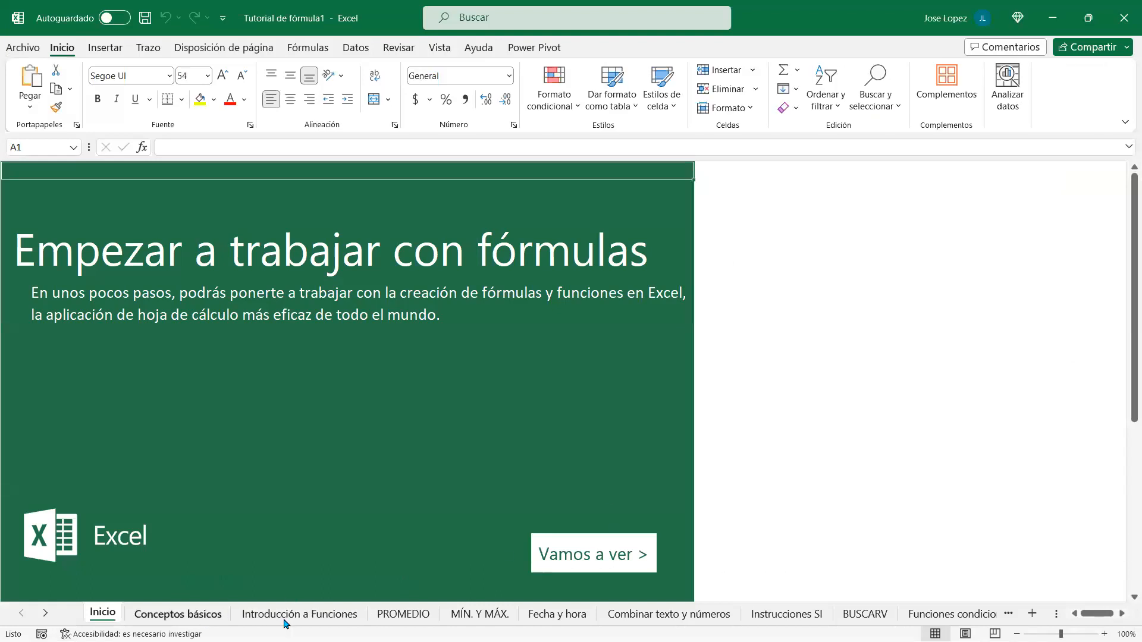
Step: Copy the Frutas list in C2:C6 on Introducción a las Funciones and paste it into I2:I6
click(327, 619)
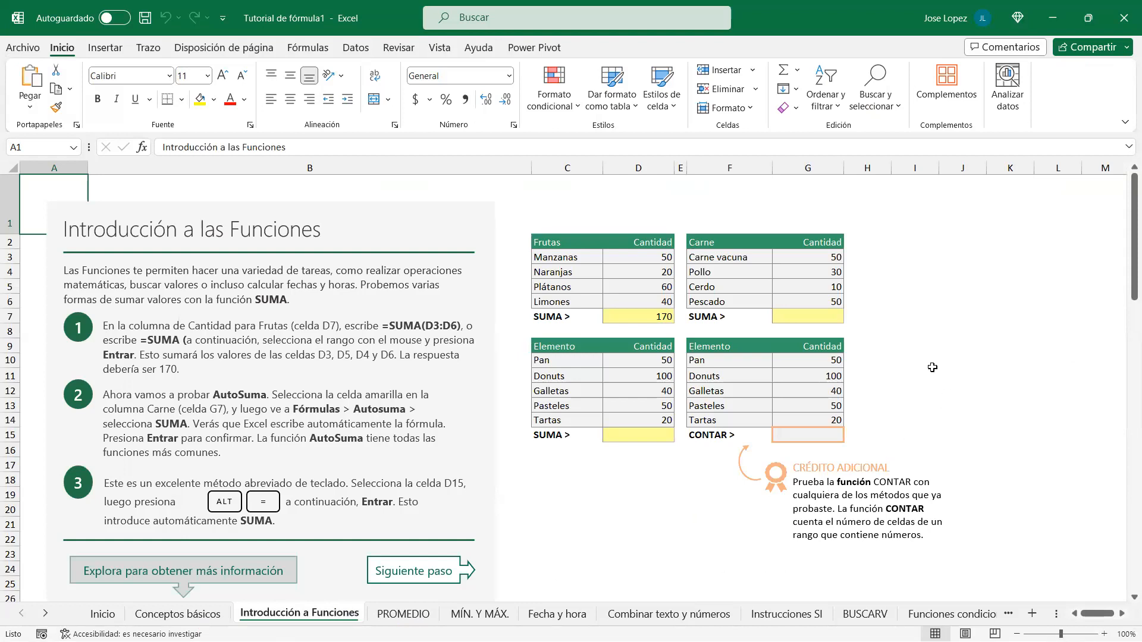
scroll(716, 433, down, 10)
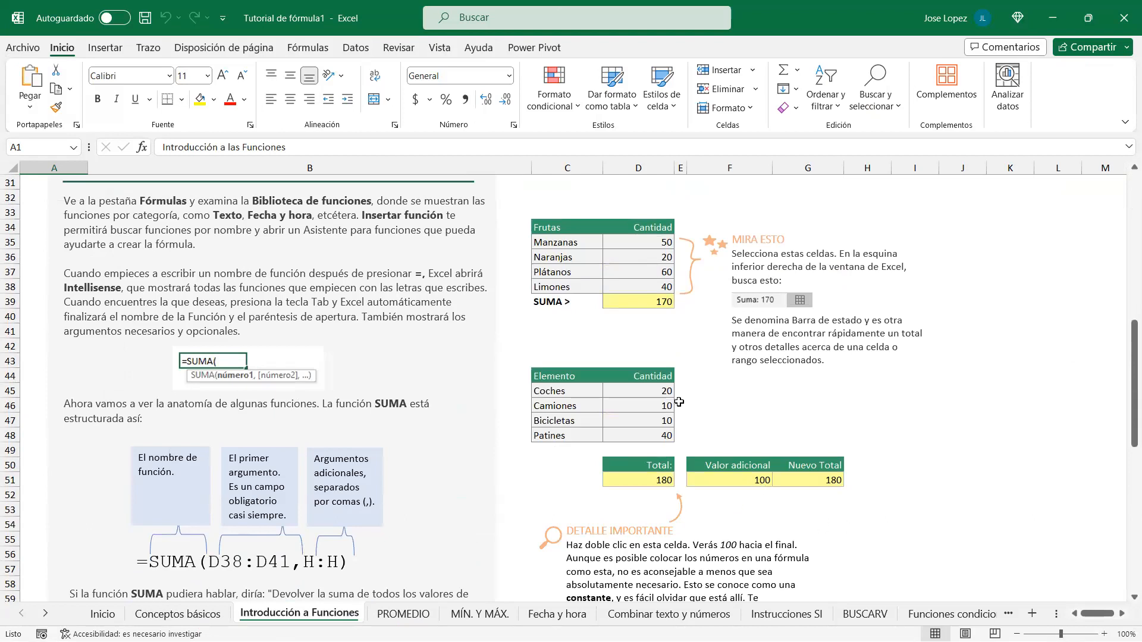
scroll(698, 365, up, 10)
drag(568, 244, 564, 300)
key(ctrl+c)
click(925, 246)
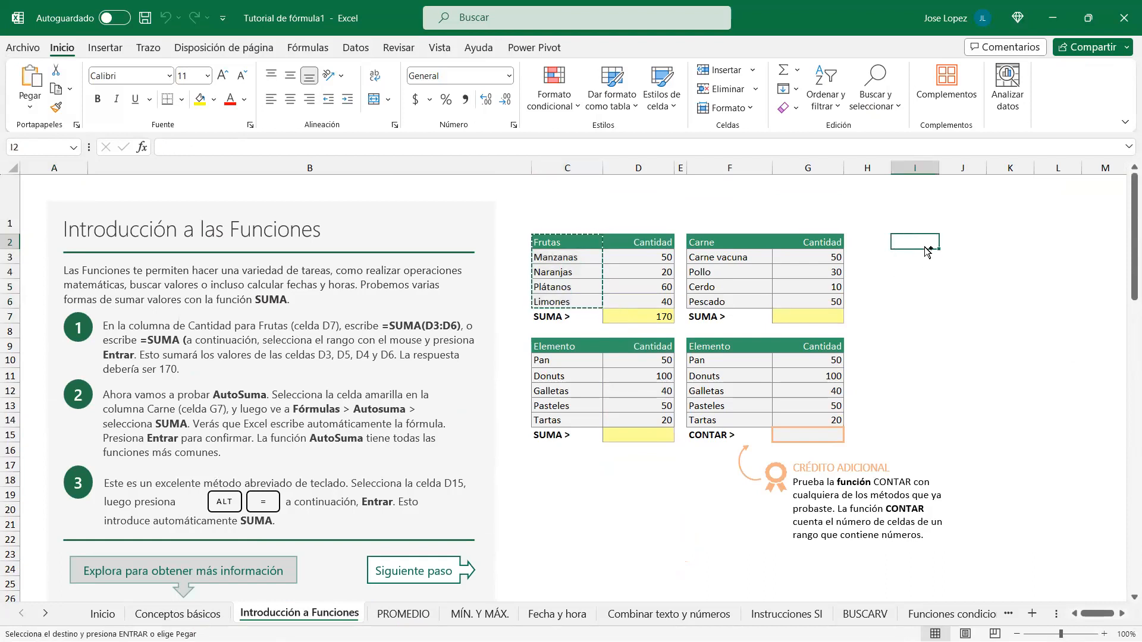
key(ctrl+v)
Step: Select the Frutas heading together with its neighbour, I2:J2
click(1122, 616)
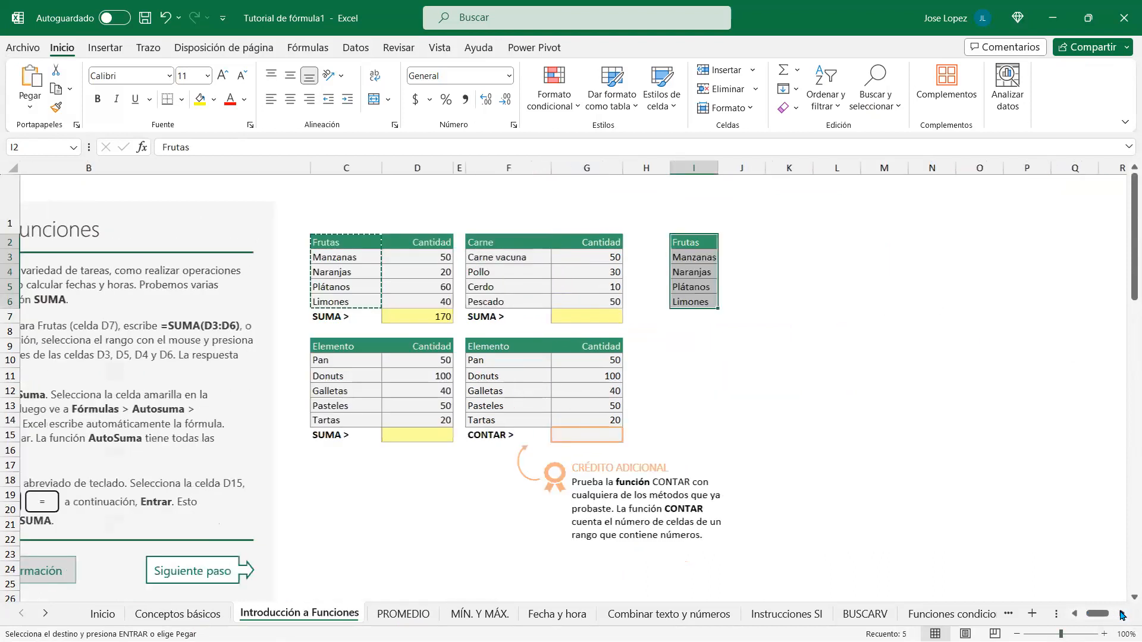
click(1122, 616)
click(252, 255)
click(257, 241)
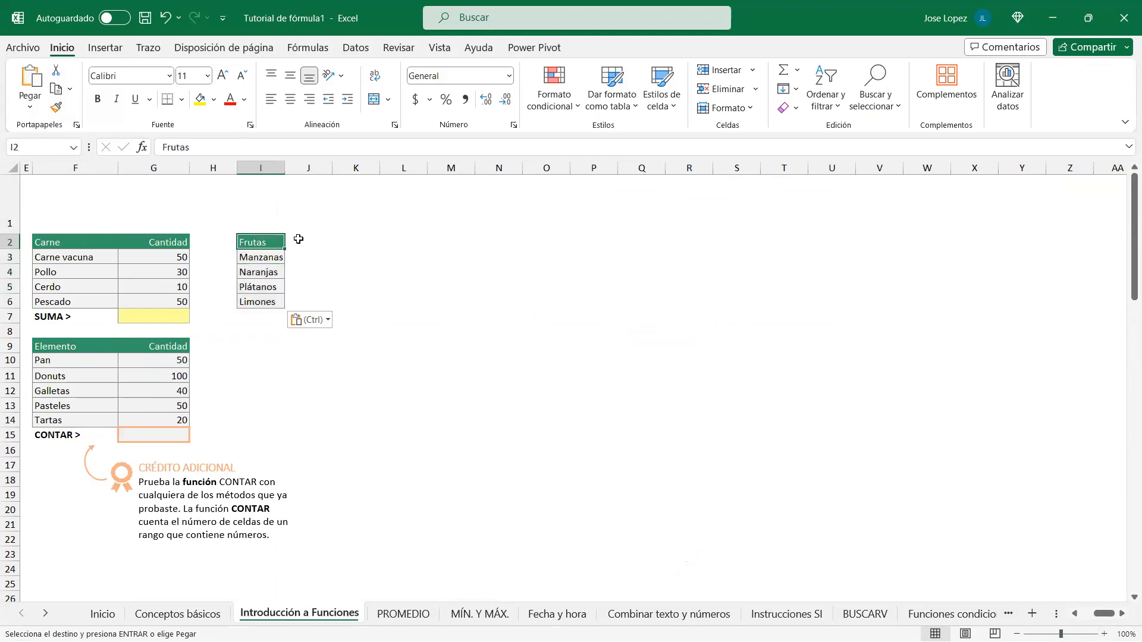
shift+click(299, 238)
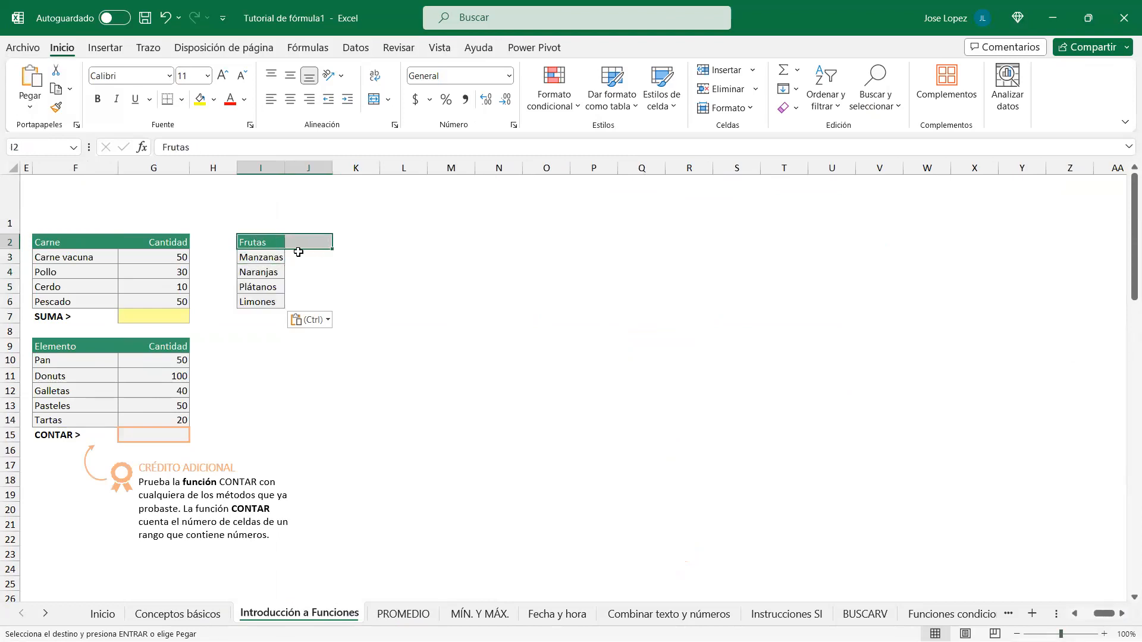
click(266, 241)
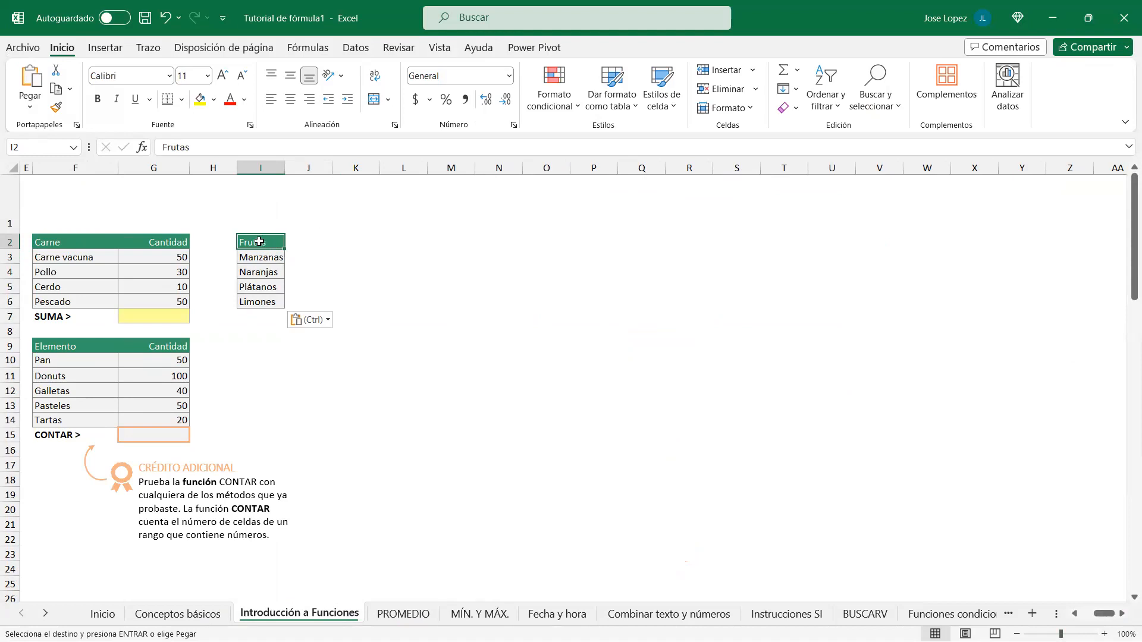
shift+click(297, 240)
Step: Merge and centre the Frutas heading across I2:J2 with Combinar y centrar
drag(266, 241, 291, 242)
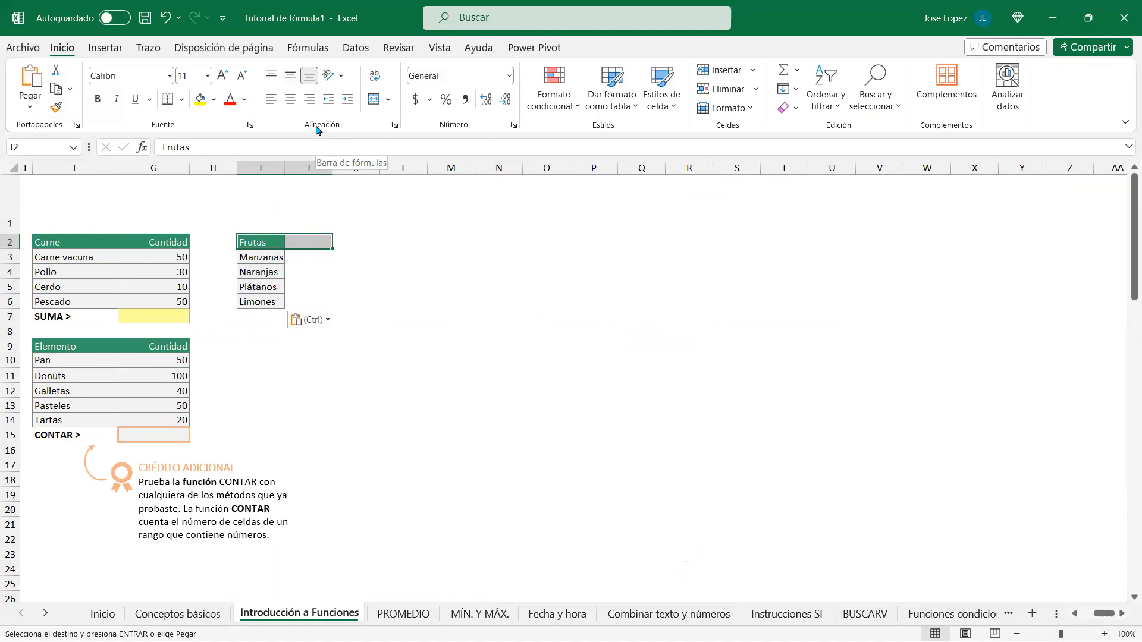
click(388, 100)
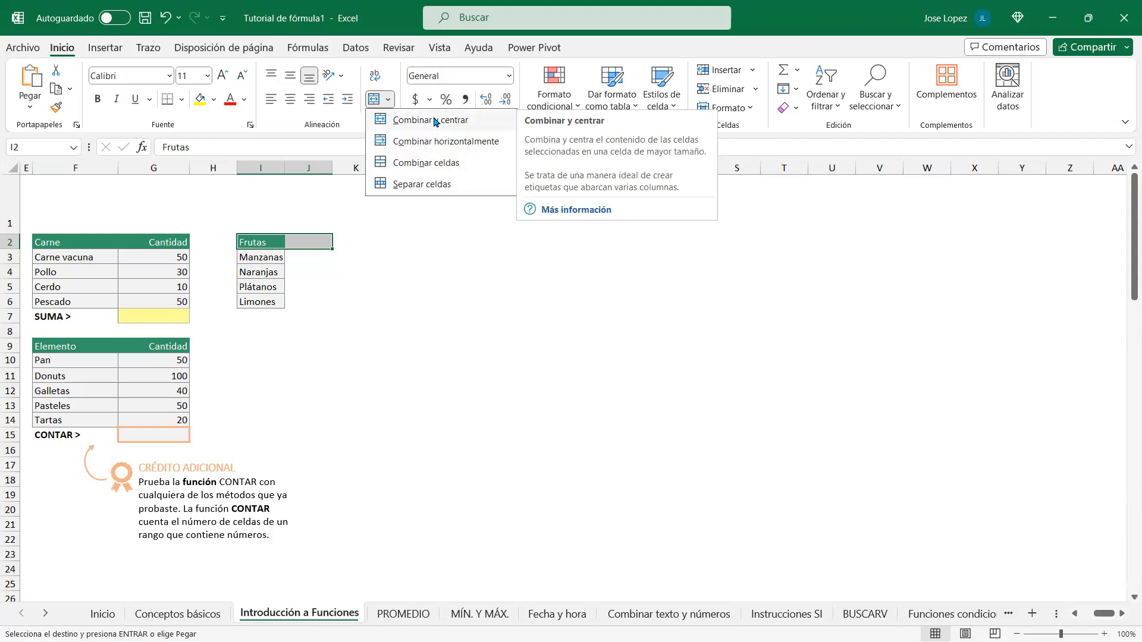
click(435, 122)
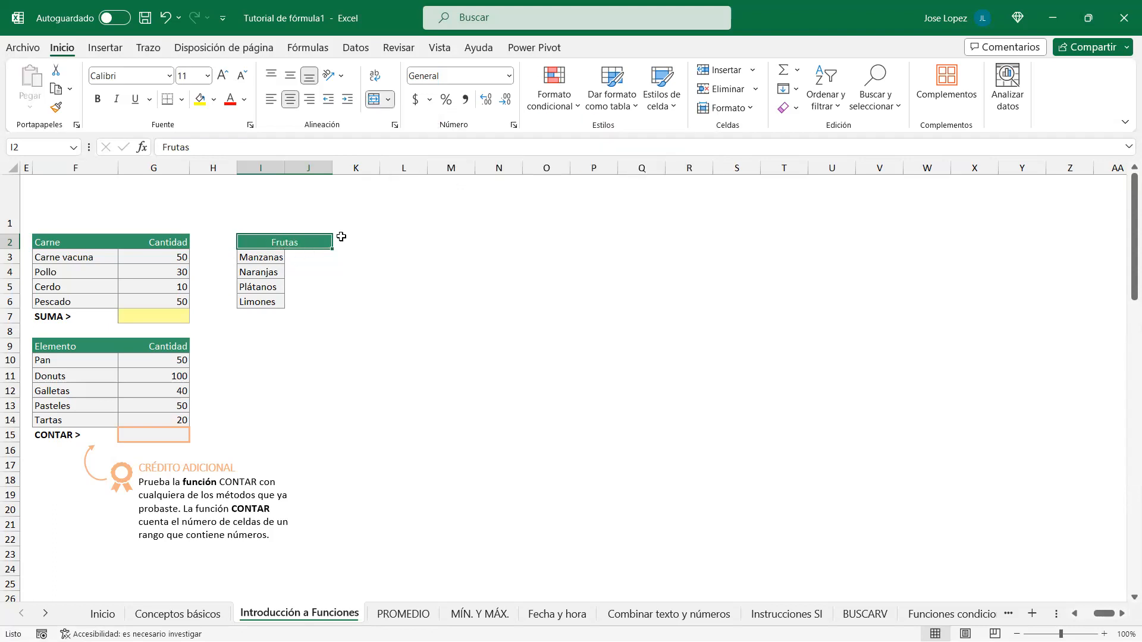
Step: Unmerge I2:J2 with Separar celdas so Frutas sits in I2 alone
click(389, 100)
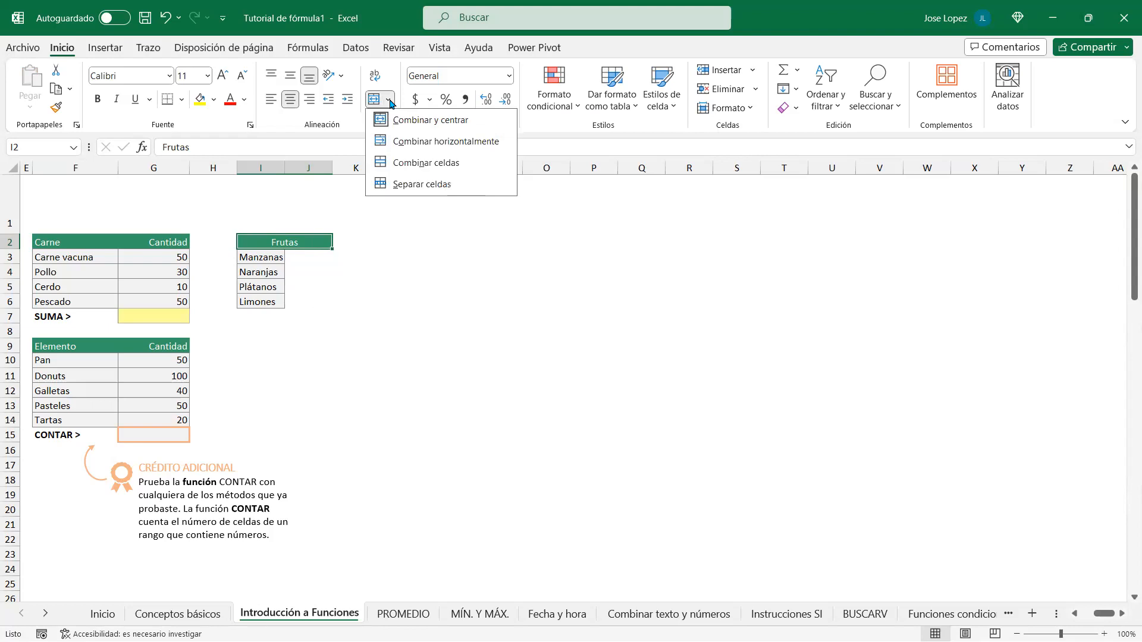
click(424, 184)
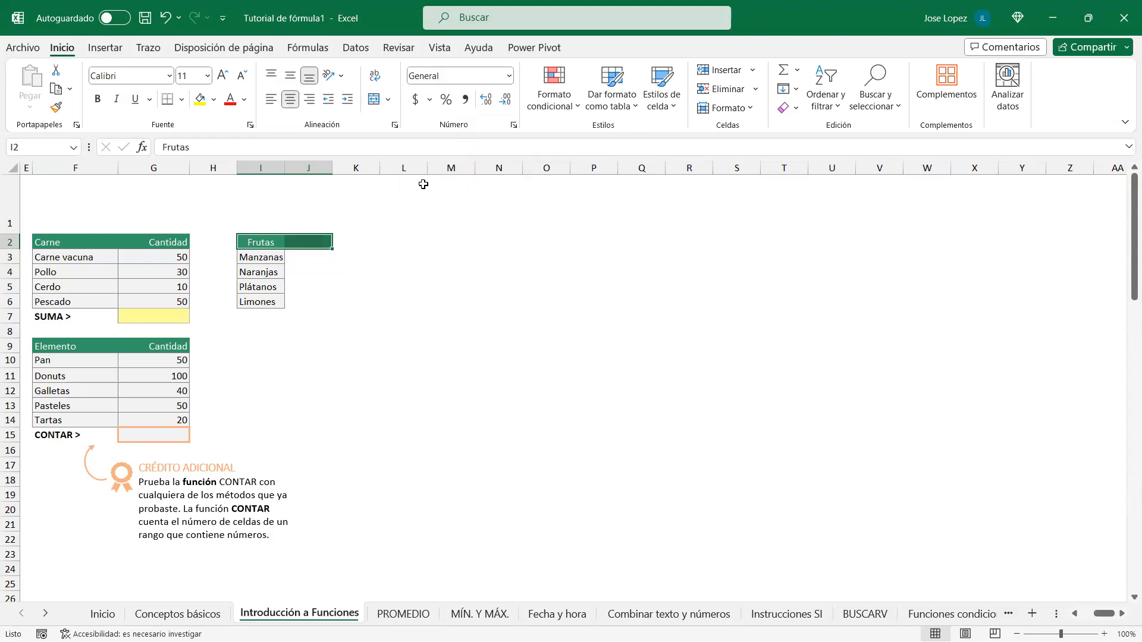
click(305, 240)
click(272, 240)
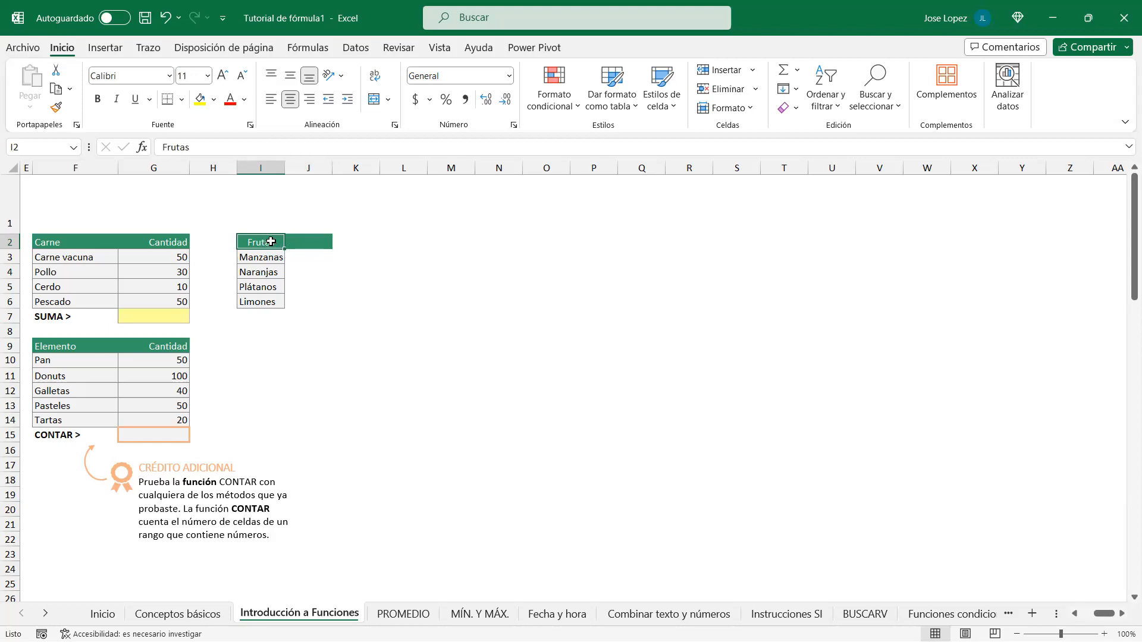
drag(272, 241, 301, 241)
click(387, 100)
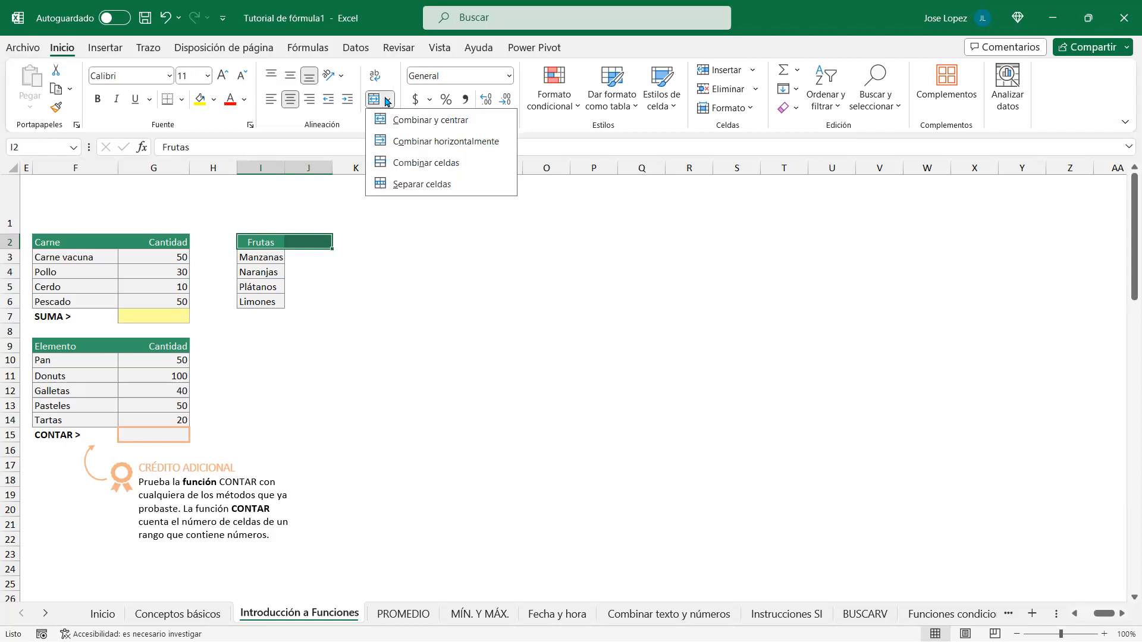
click(423, 162)
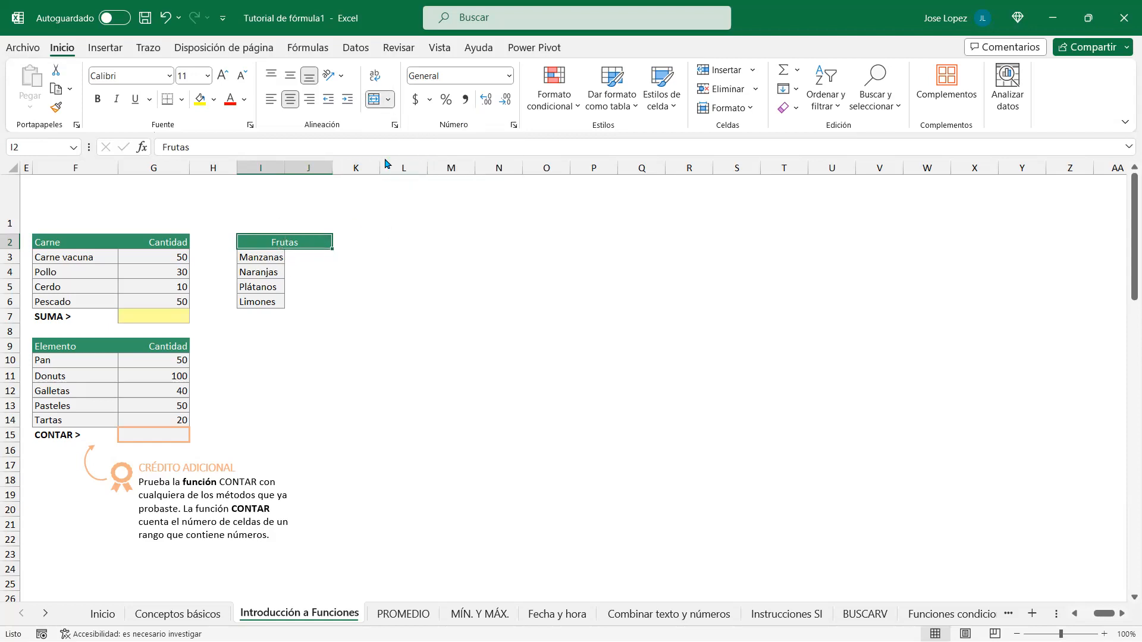
click(388, 101)
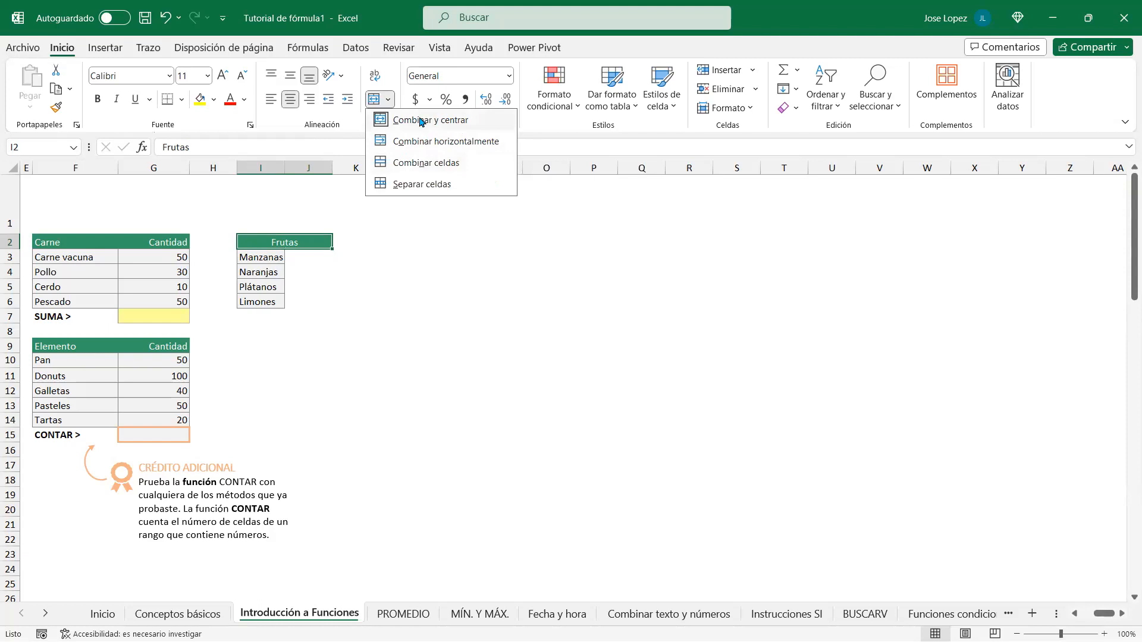
click(425, 184)
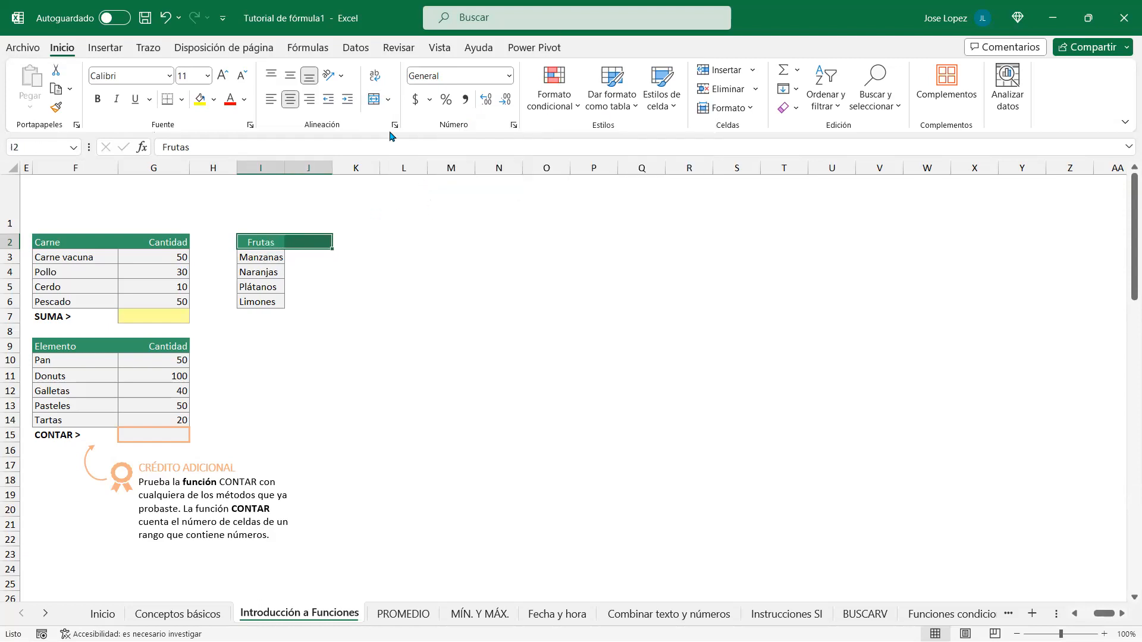
click(388, 100)
click(415, 143)
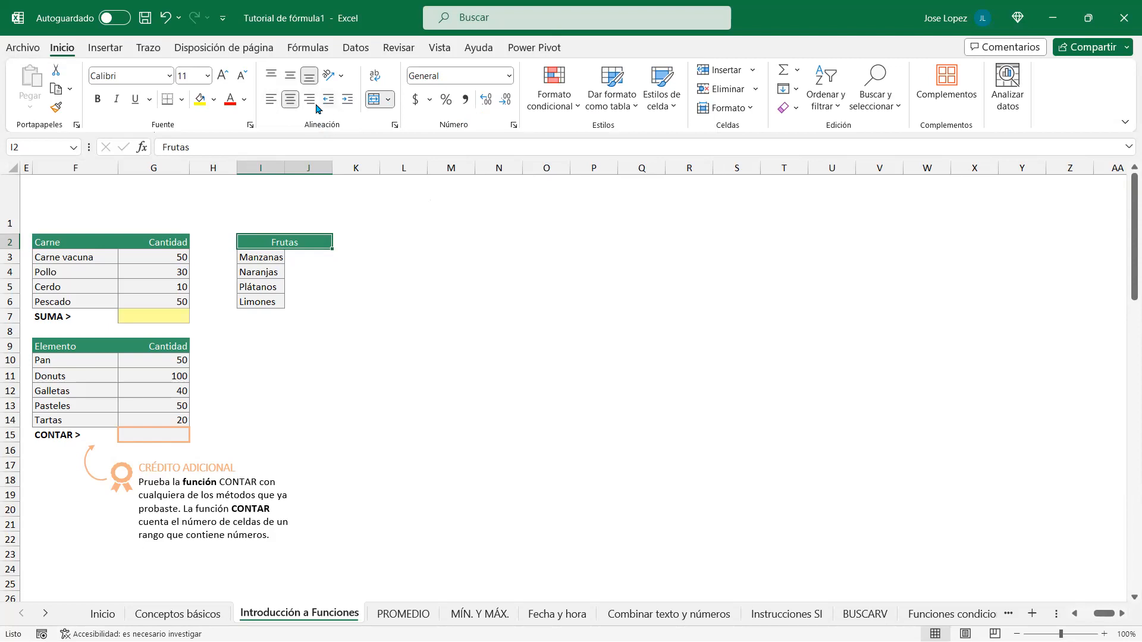
click(387, 101)
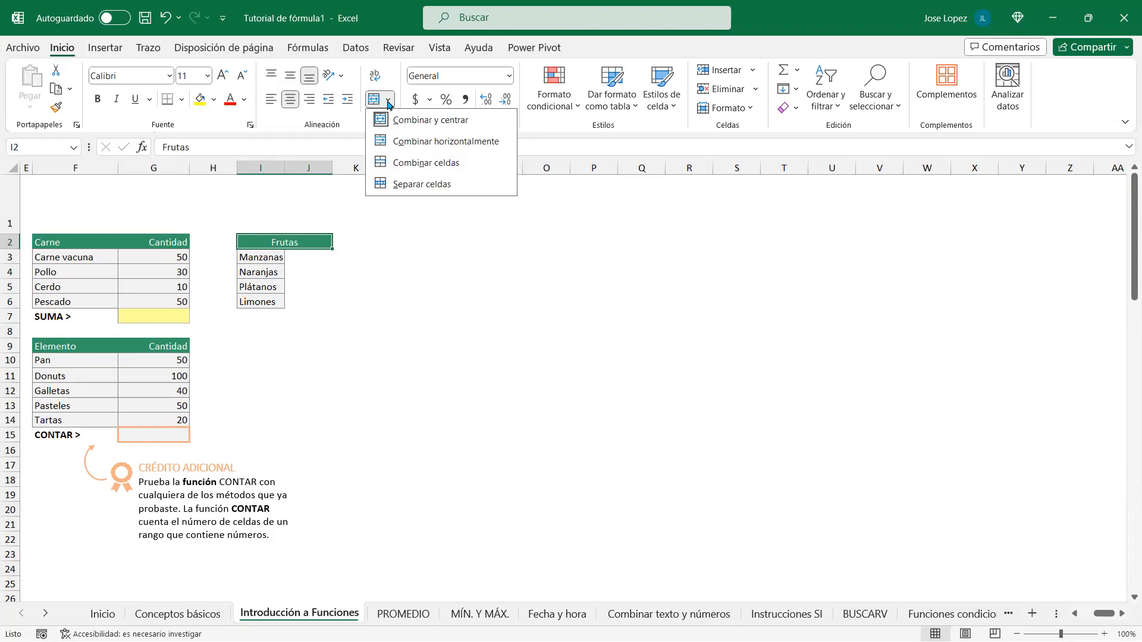
click(389, 234)
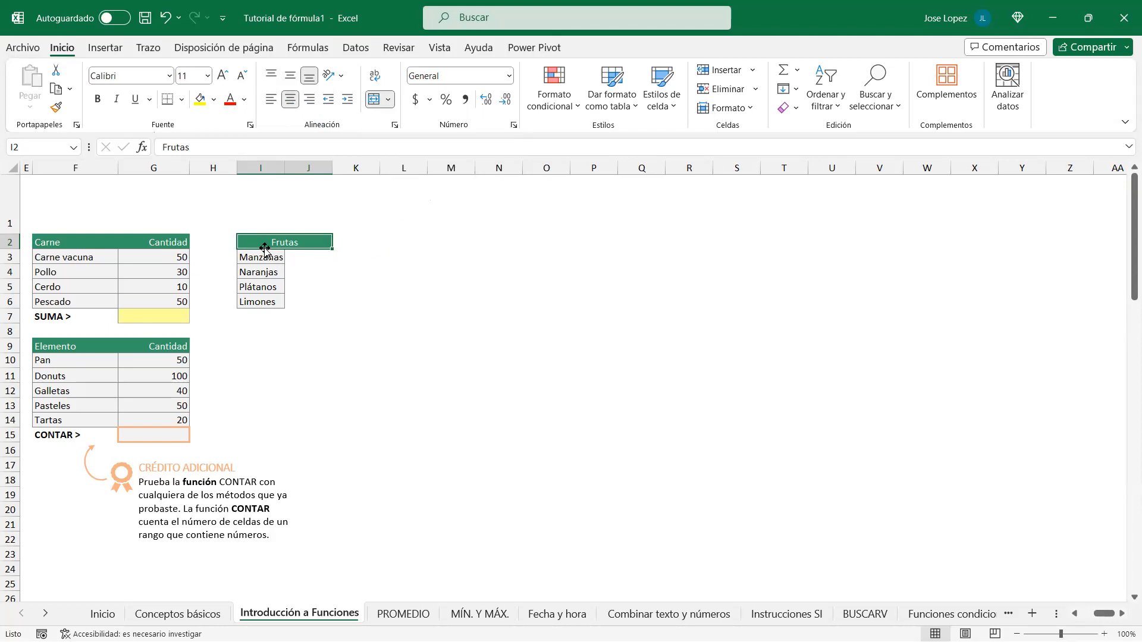
click(373, 100)
click(335, 268)
Step: Give I2:J2 horizontal alignment Centrar en la selección so Frutas is centred without merging
drag(274, 243, 291, 241)
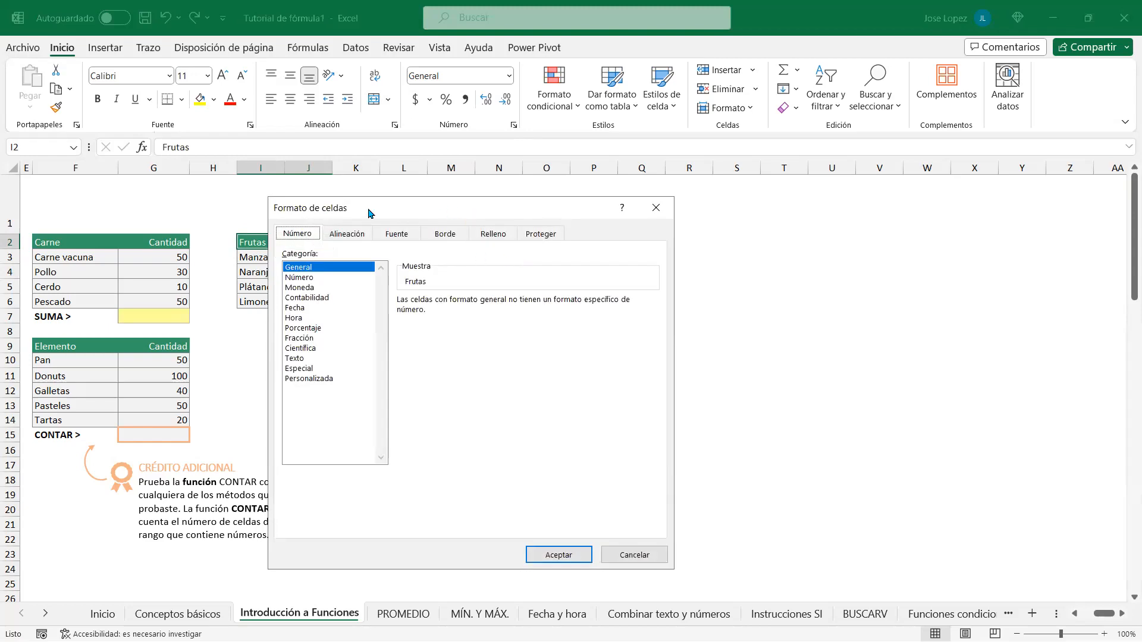
click(361, 235)
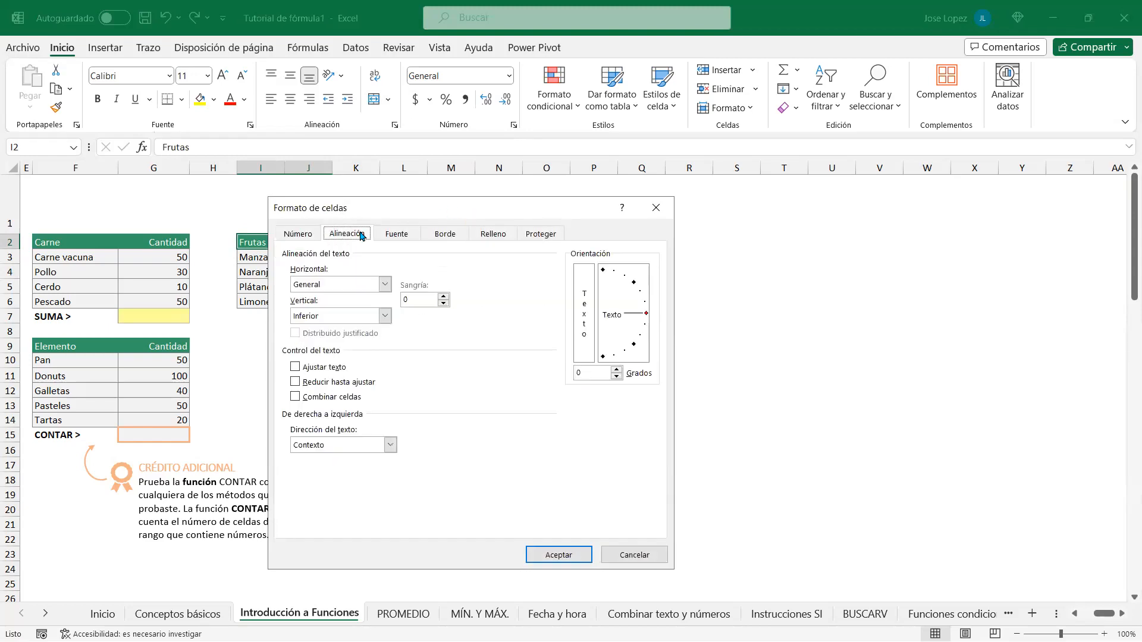
click(386, 285)
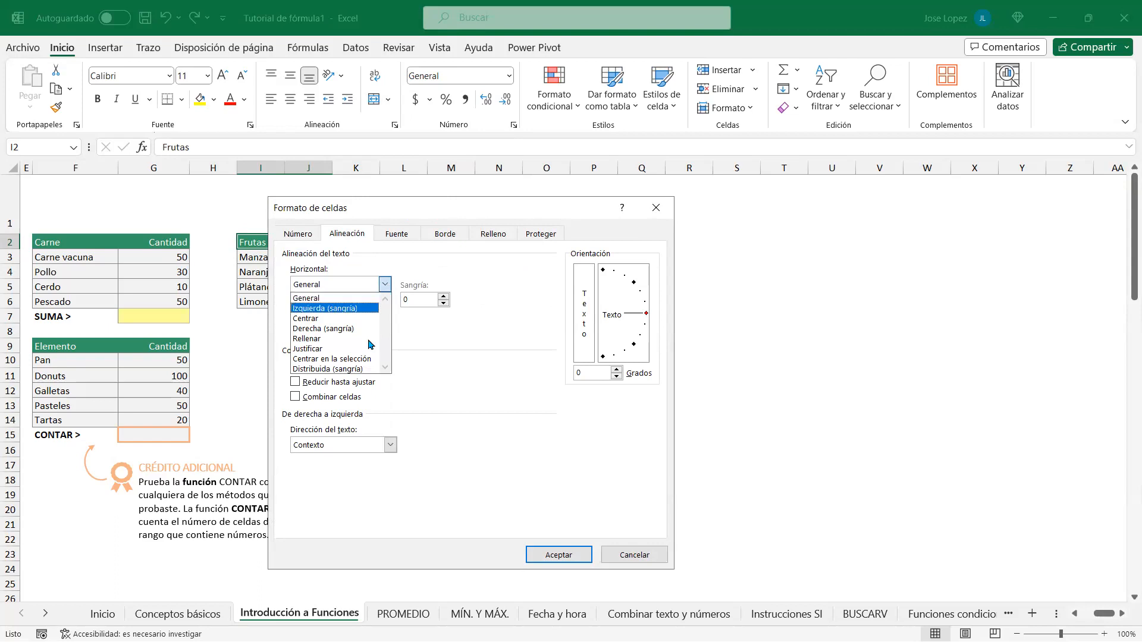
click(350, 359)
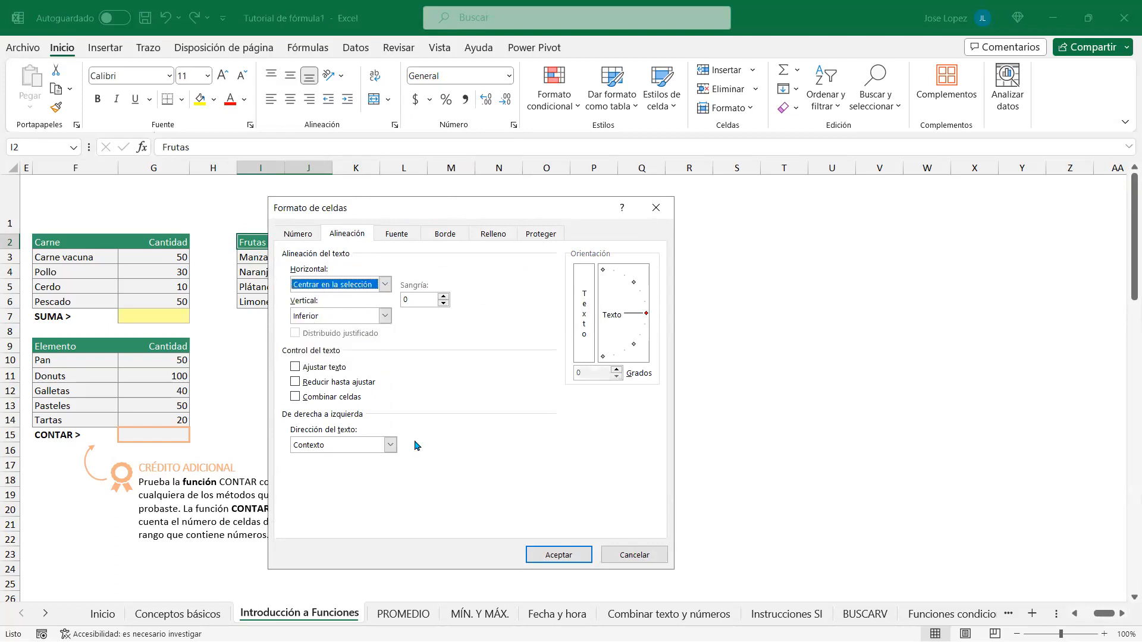
click(559, 555)
drag(402, 363, 392, 349)
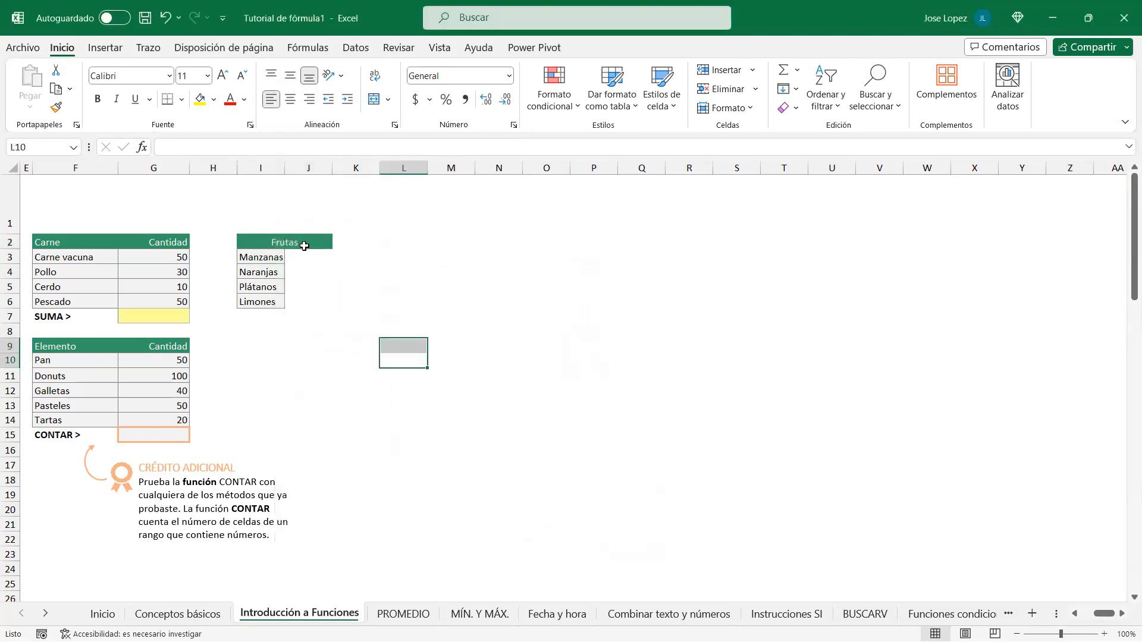
drag(273, 243, 304, 243)
click(312, 272)
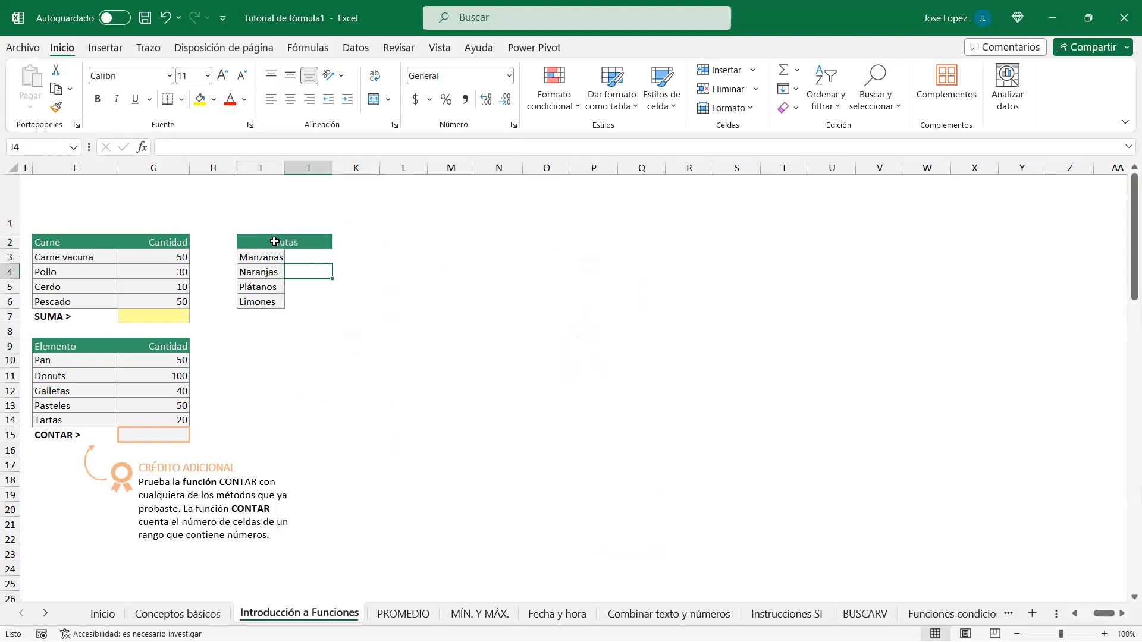
click(275, 243)
key(Right)
key(Right)
key(Left)
key(Left)
key(Right)
key(Left)
key(Right)
key(Left)
key(Right)
key(Left)
key(Right)
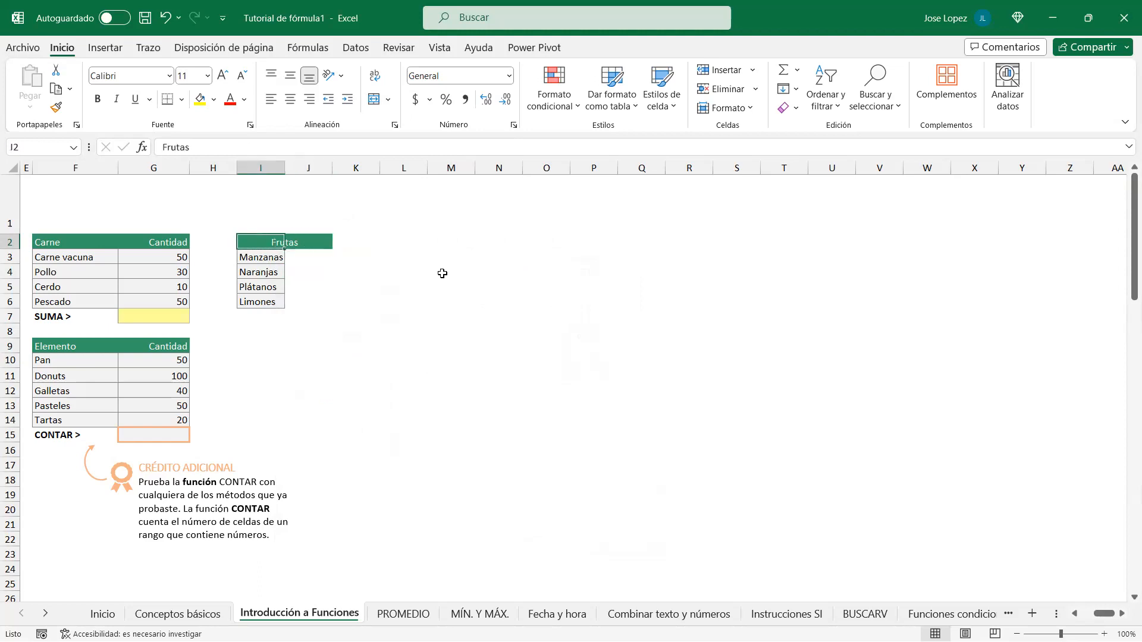
key(Left)
click(269, 303)
drag(265, 300, 268, 314)
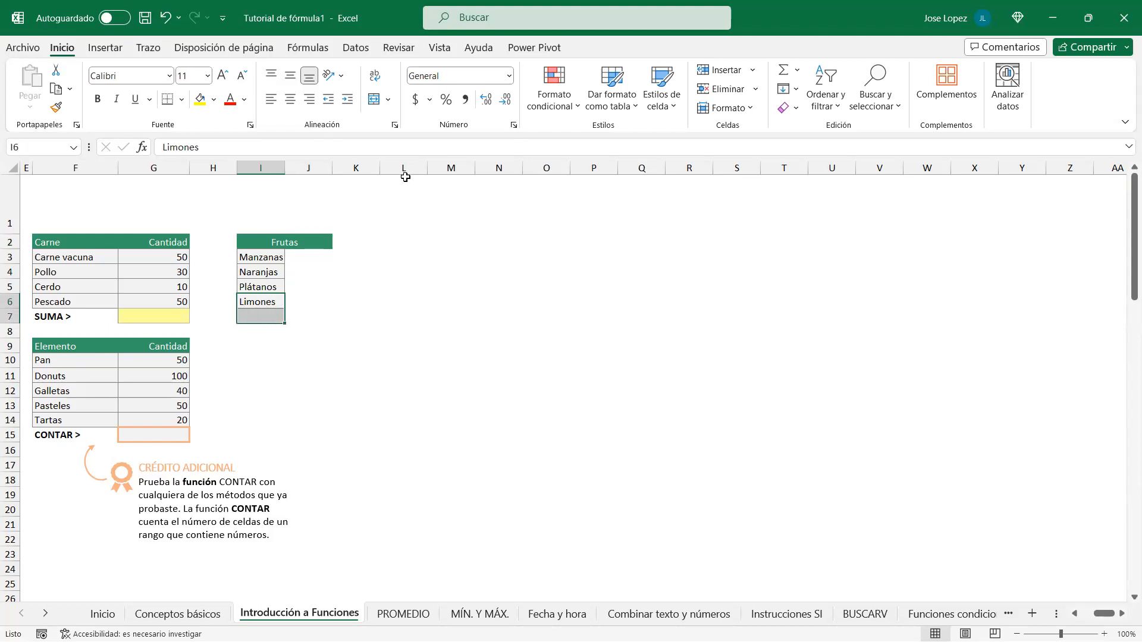
click(373, 104)
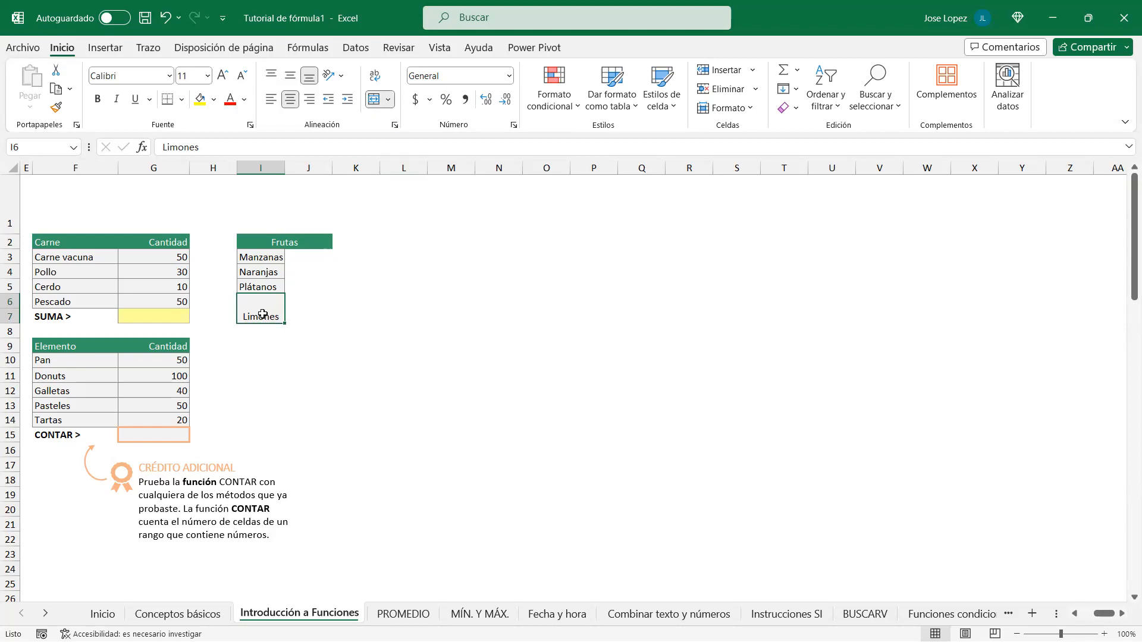
click(389, 100)
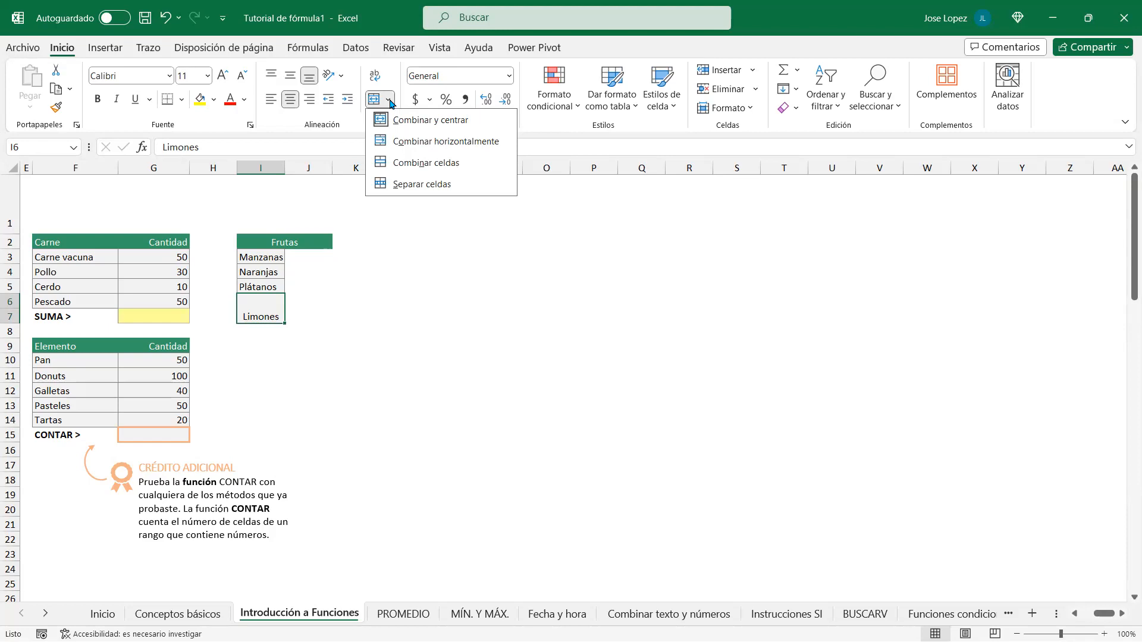
click(428, 162)
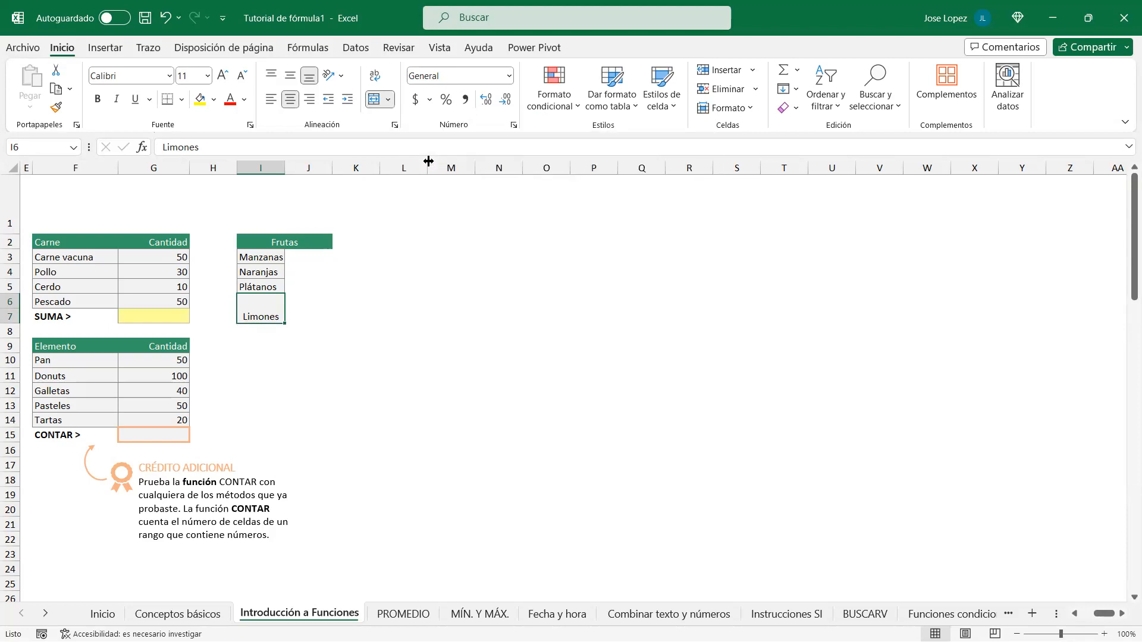
click(388, 100)
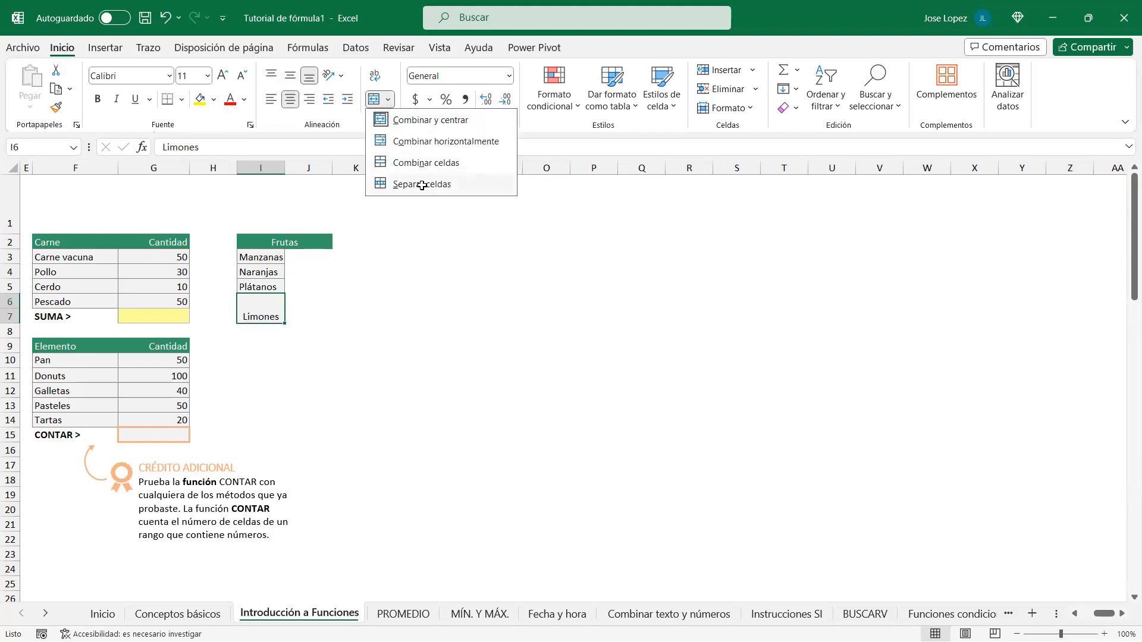
click(422, 185)
click(388, 100)
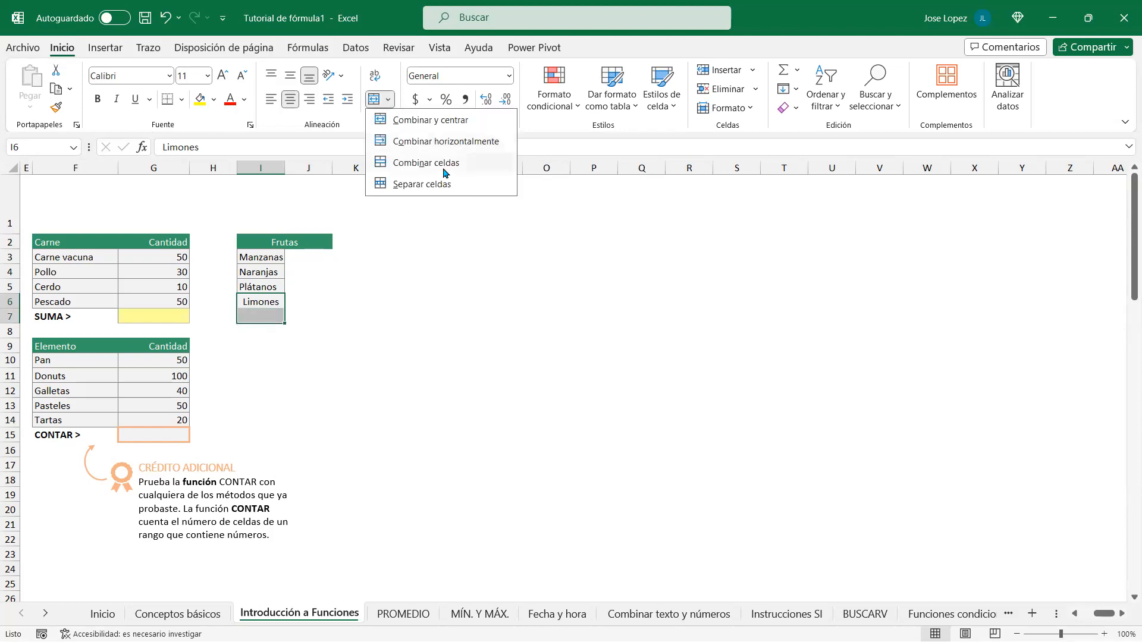
click(454, 141)
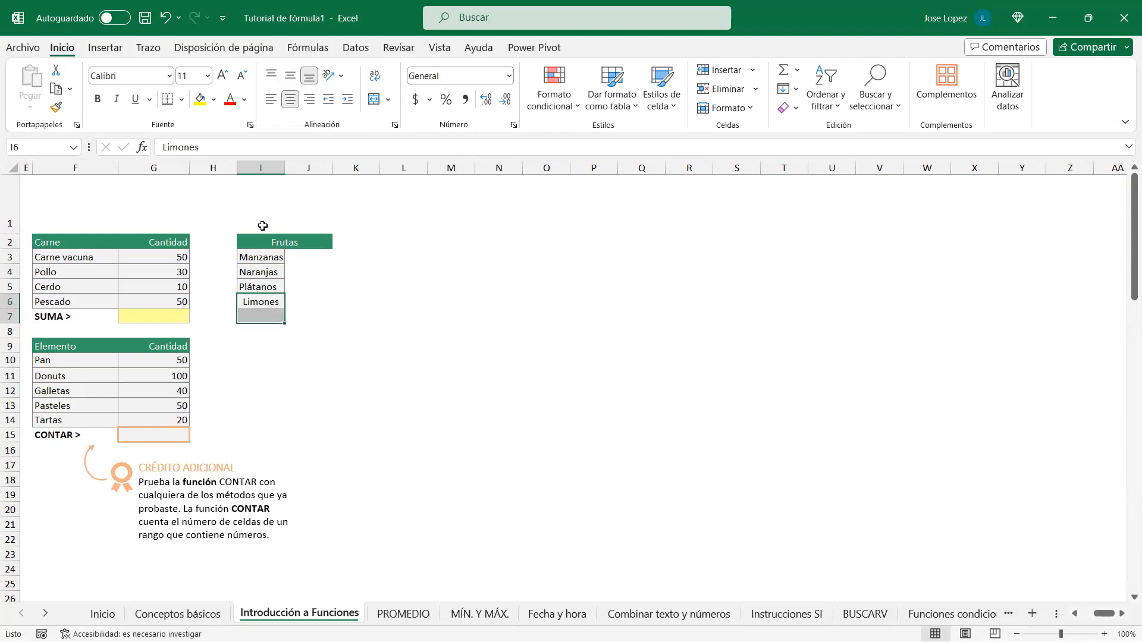
click(387, 99)
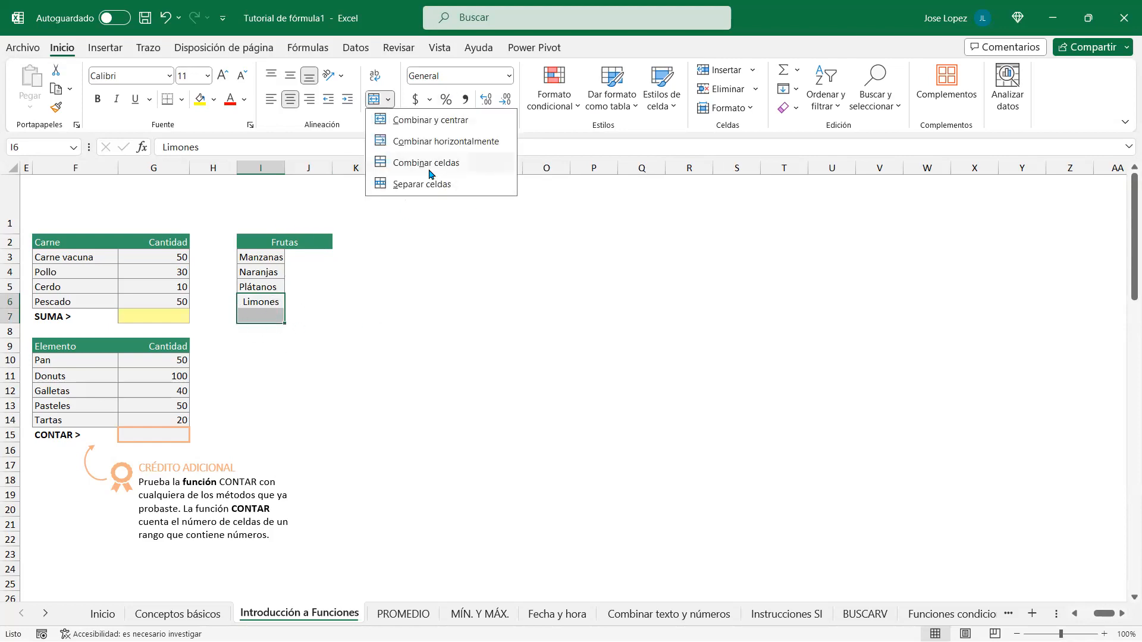
click(437, 234)
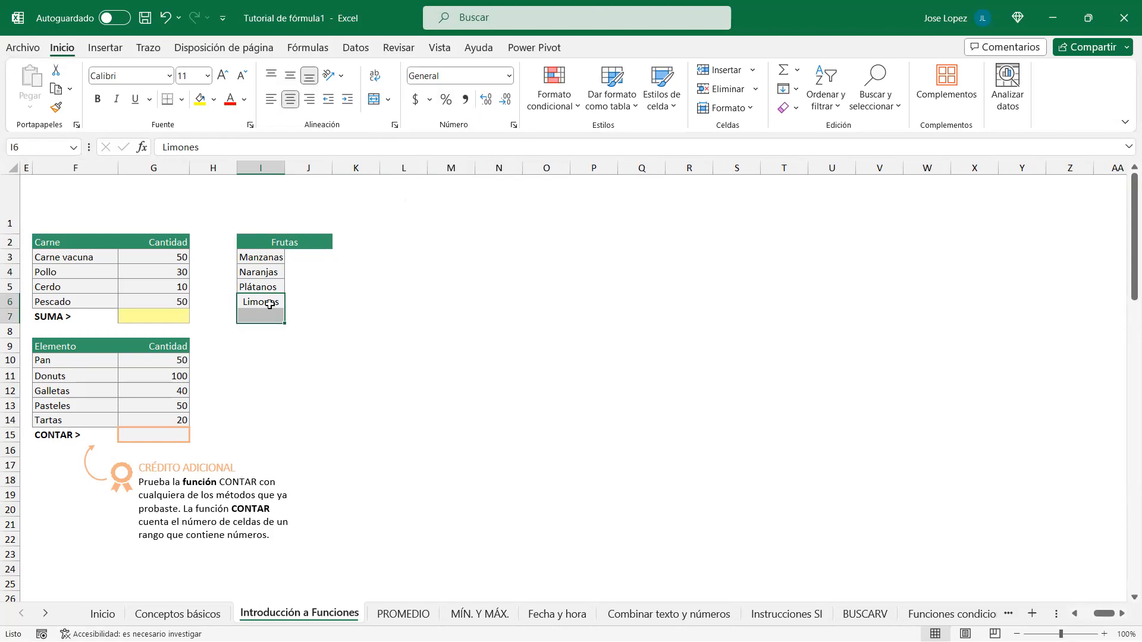
click(377, 100)
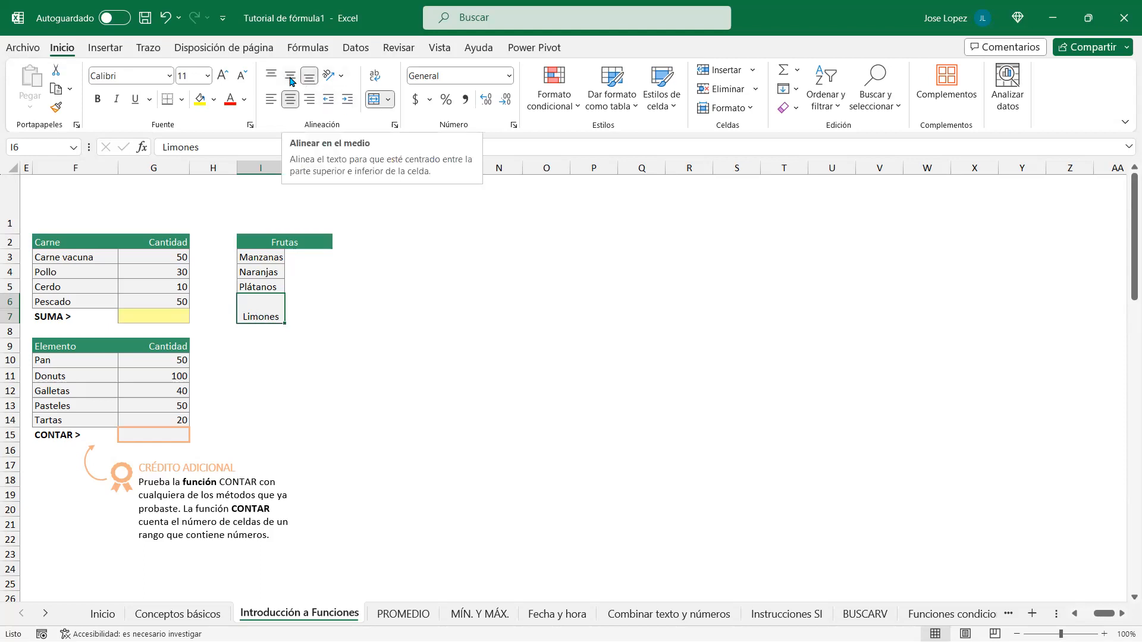
click(292, 79)
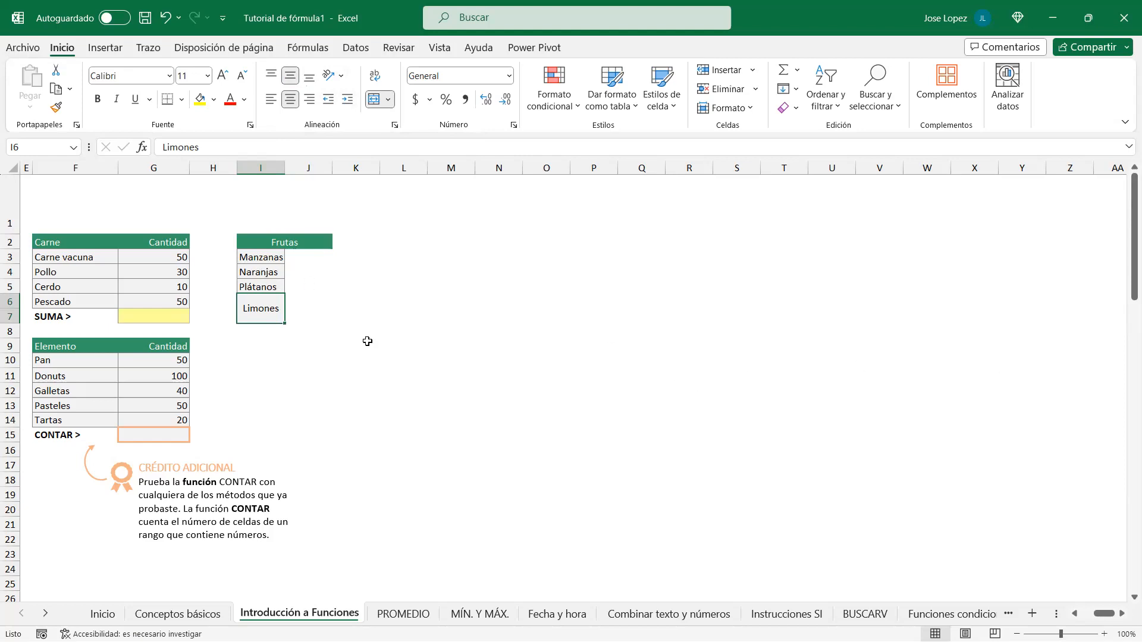
click(375, 102)
click(255, 301)
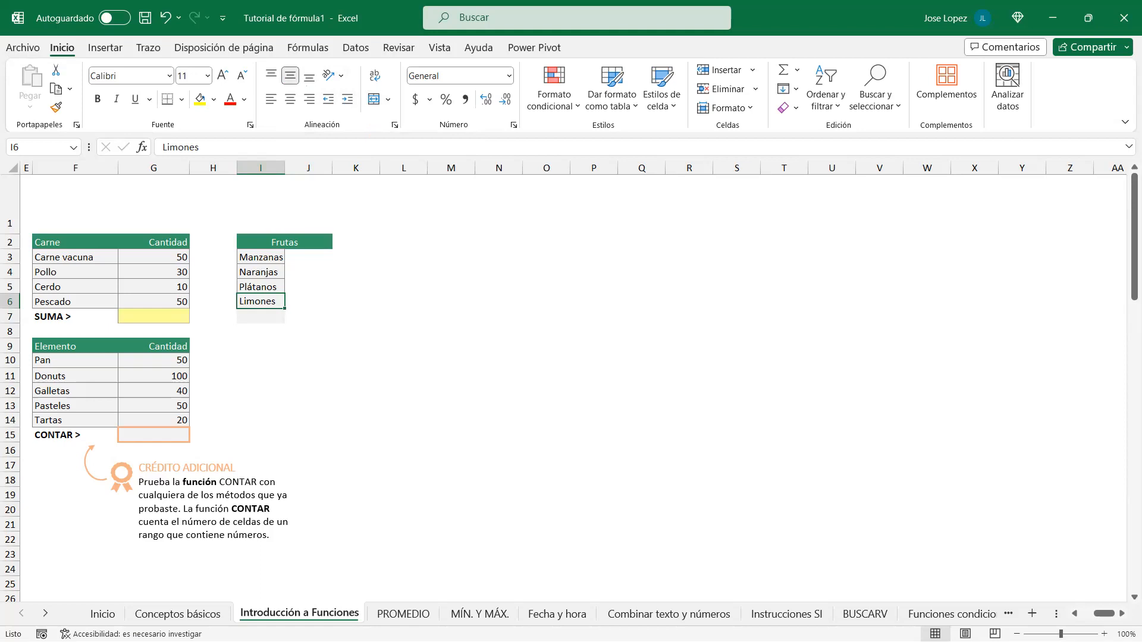
Step: Open the 'Alinear o girar texto en una celda' support article from the Word document's link
key(alt+Tab)
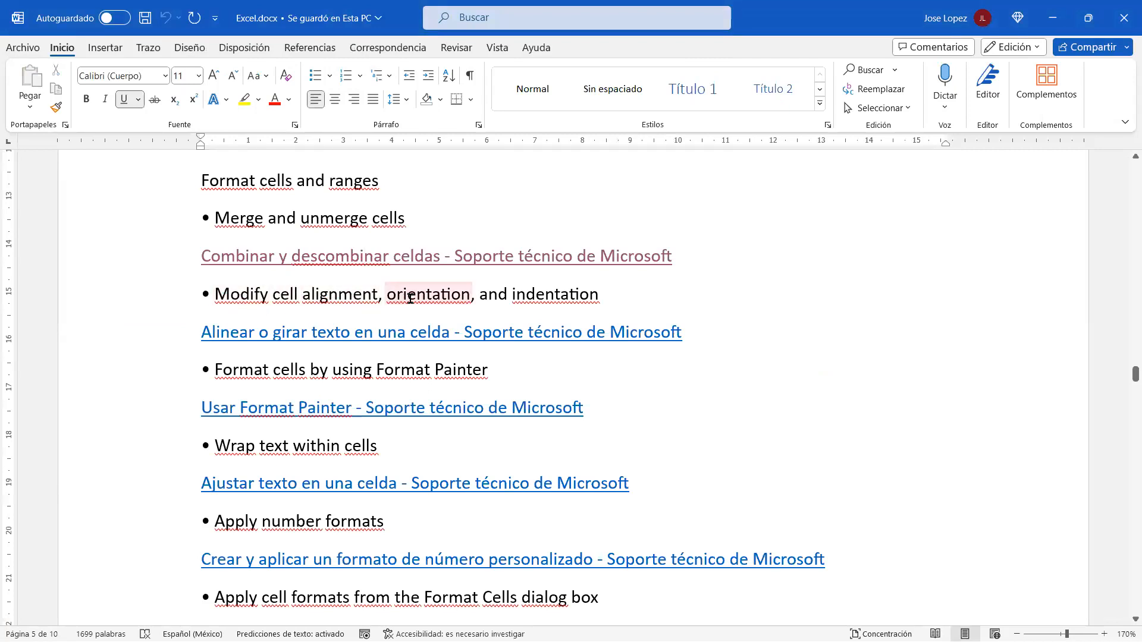
click(684, 334)
ctrl+click(551, 343)
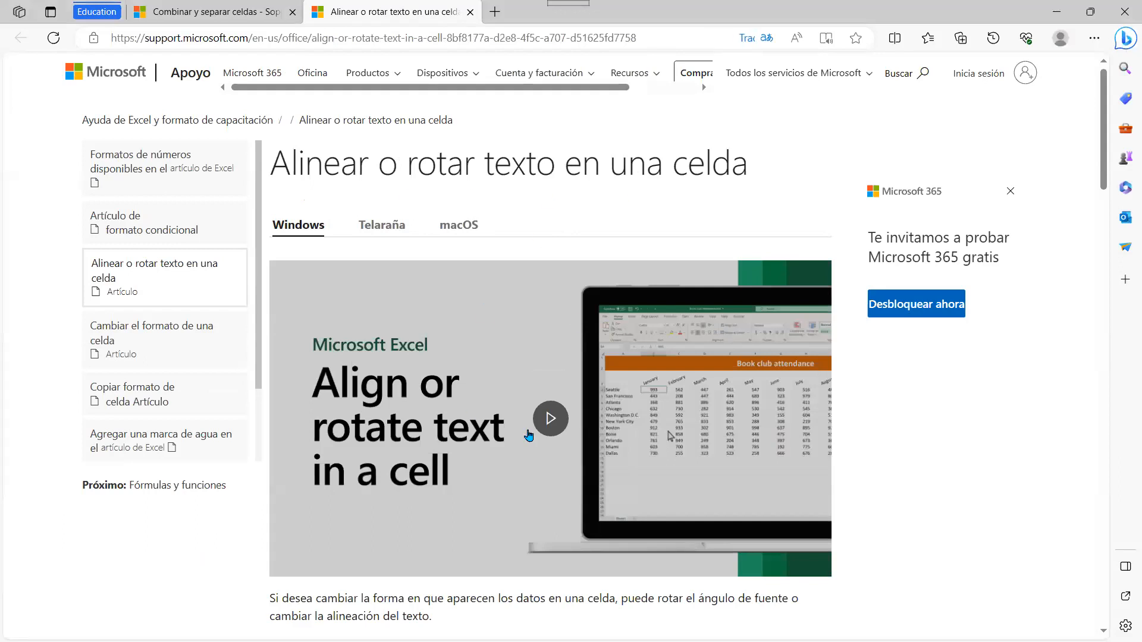
Step: Scroll the alignment article down to the 'Rotar el texto a un ángulo preciso' section
scroll(567, 402, down, 3)
scroll(567, 401, down, 2)
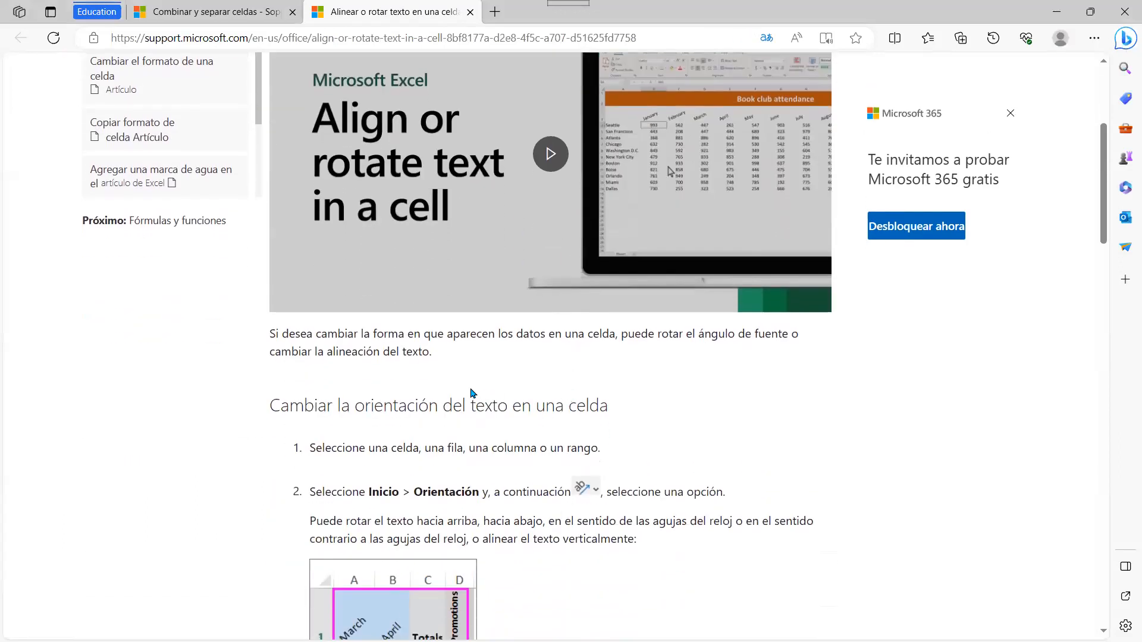
scroll(471, 390, down, 2)
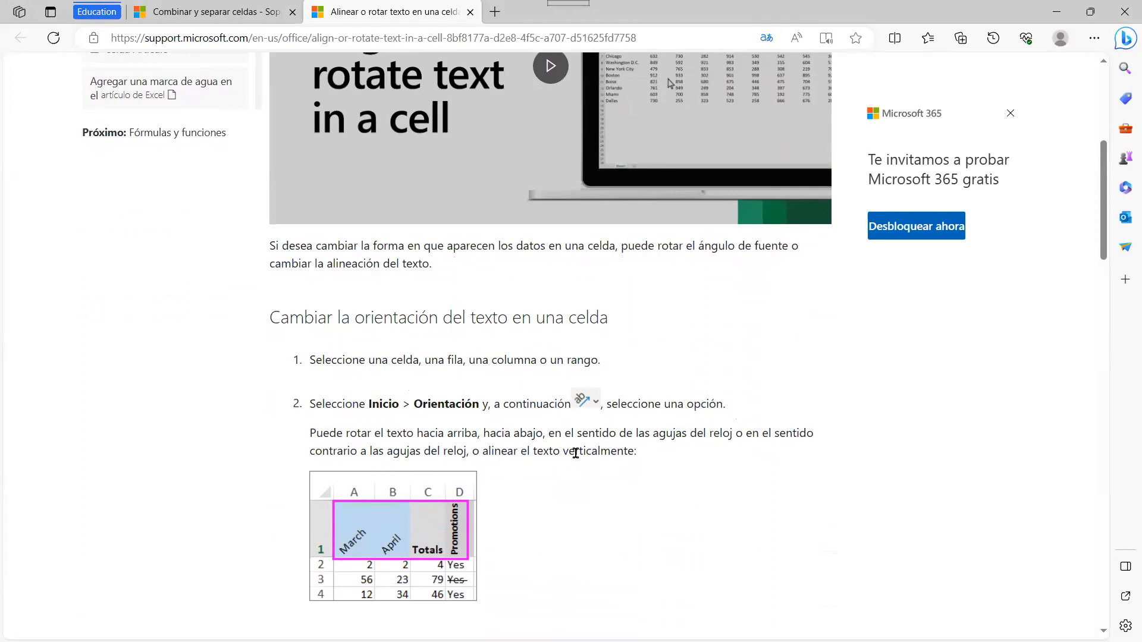
scroll(693, 443, down, 3)
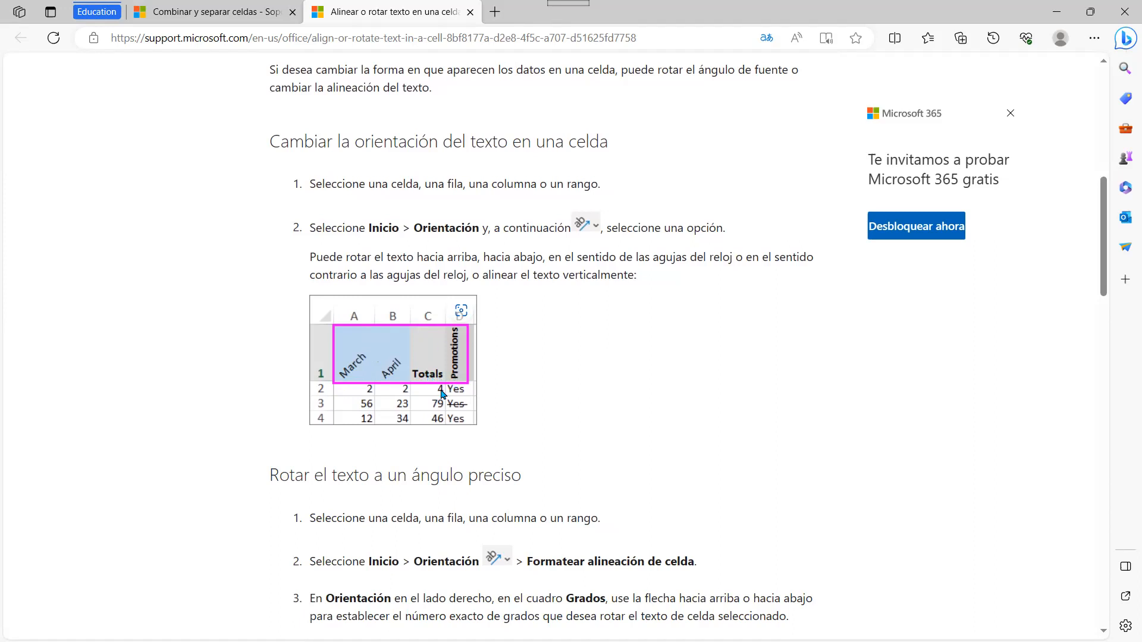
scroll(593, 400, down, 3)
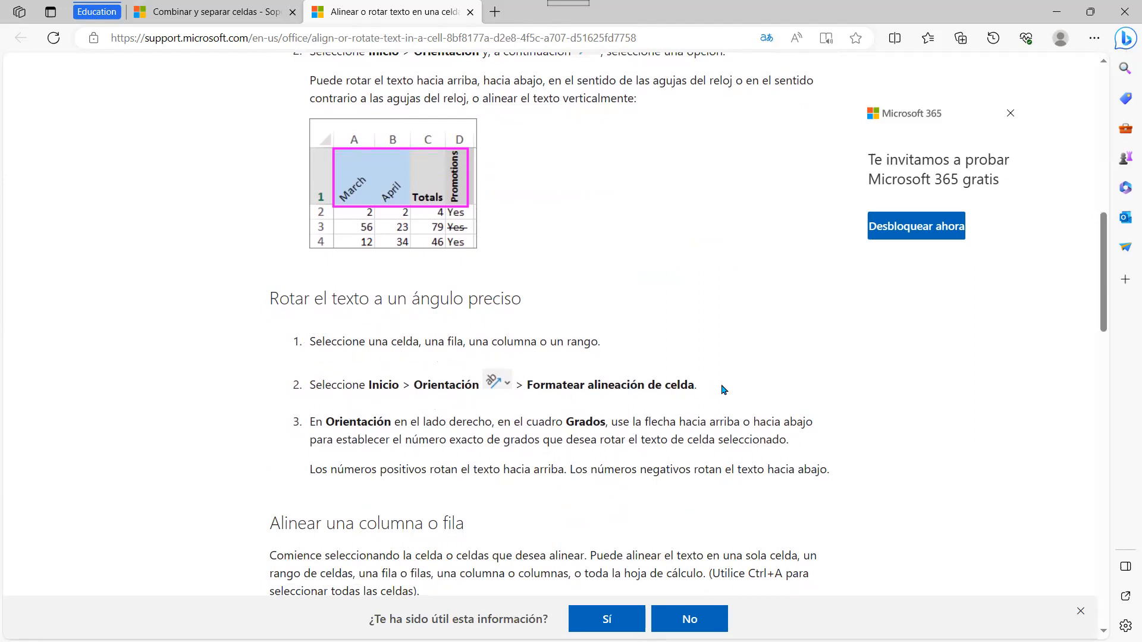
Step: Read the rest of the column and row alignment steps, then return to the Tutorial de fórmula1 workbook
scroll(490, 298, down, 3)
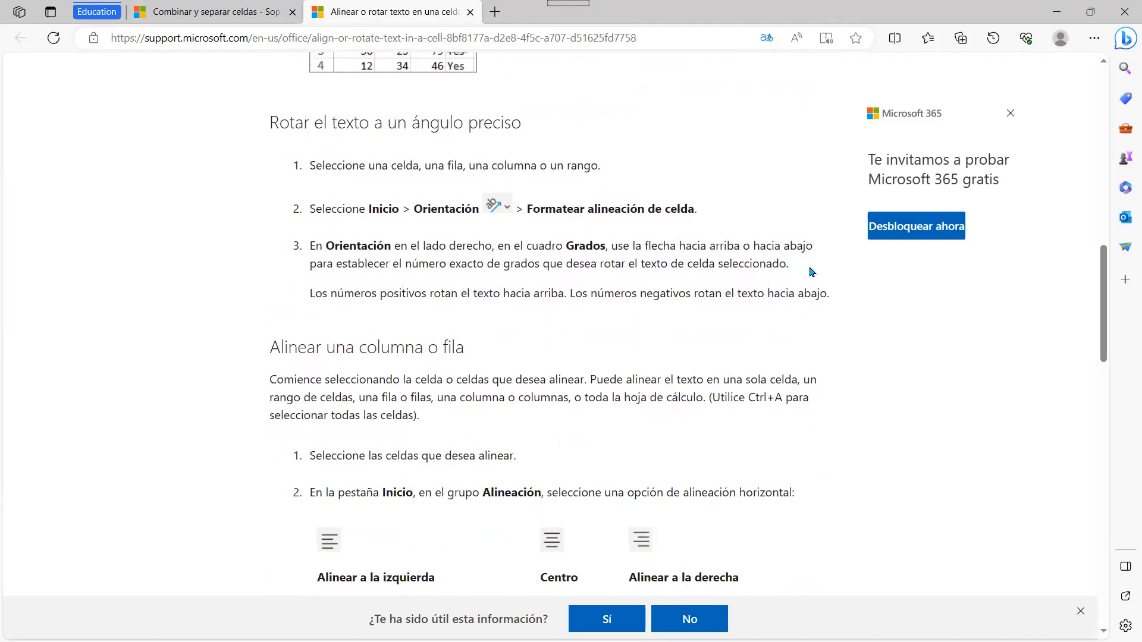
scroll(812, 271, down, 3)
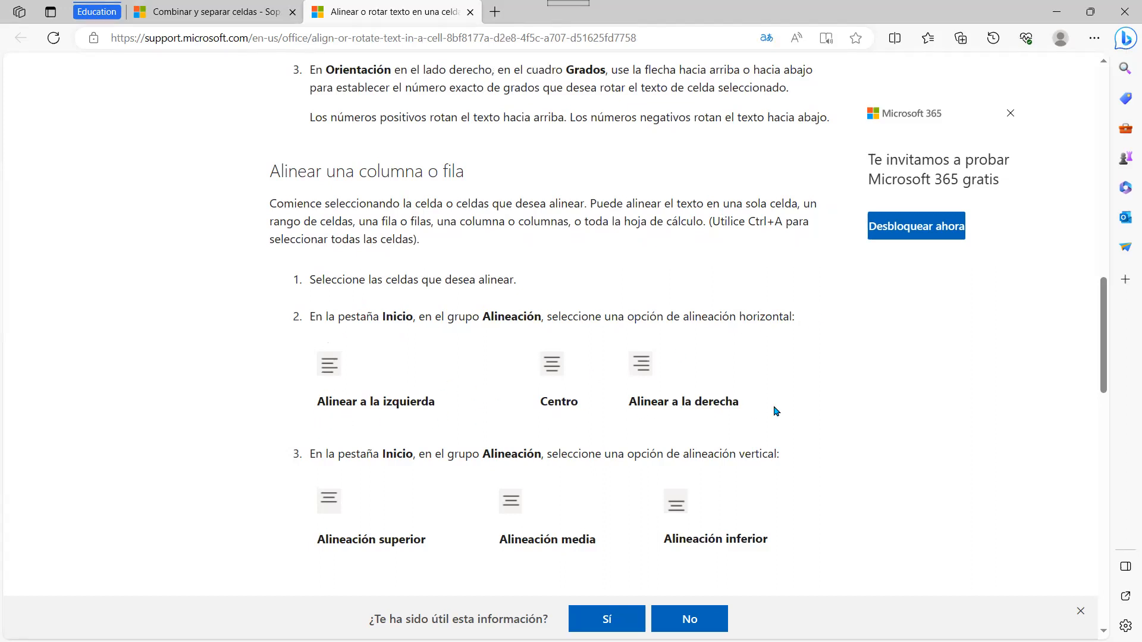
scroll(526, 486, down, 3)
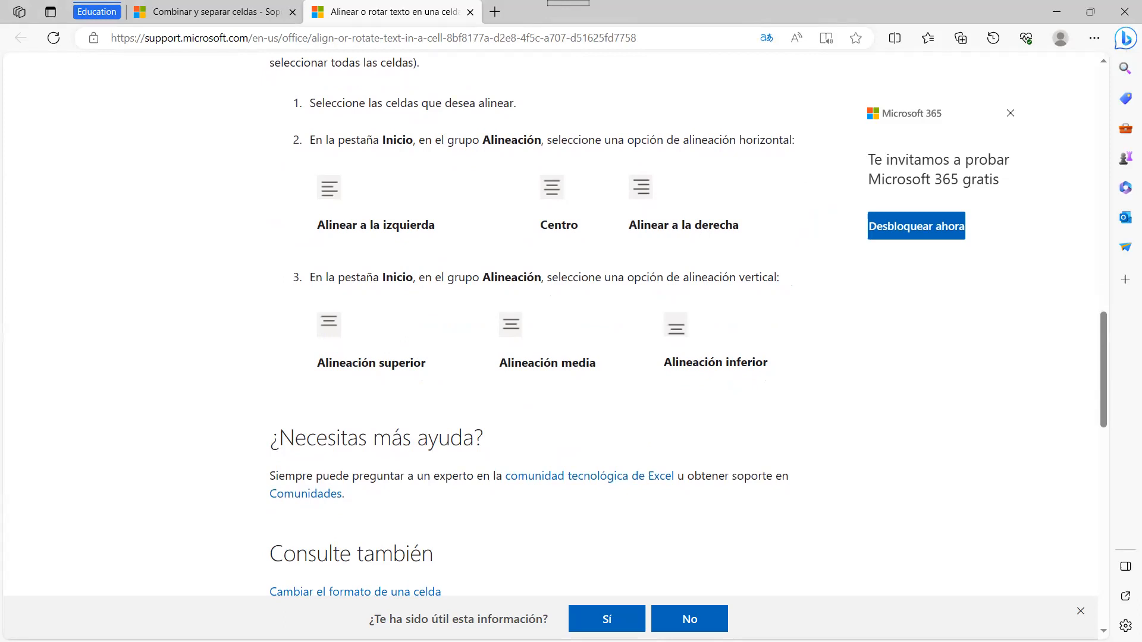
key(alt+Tab)
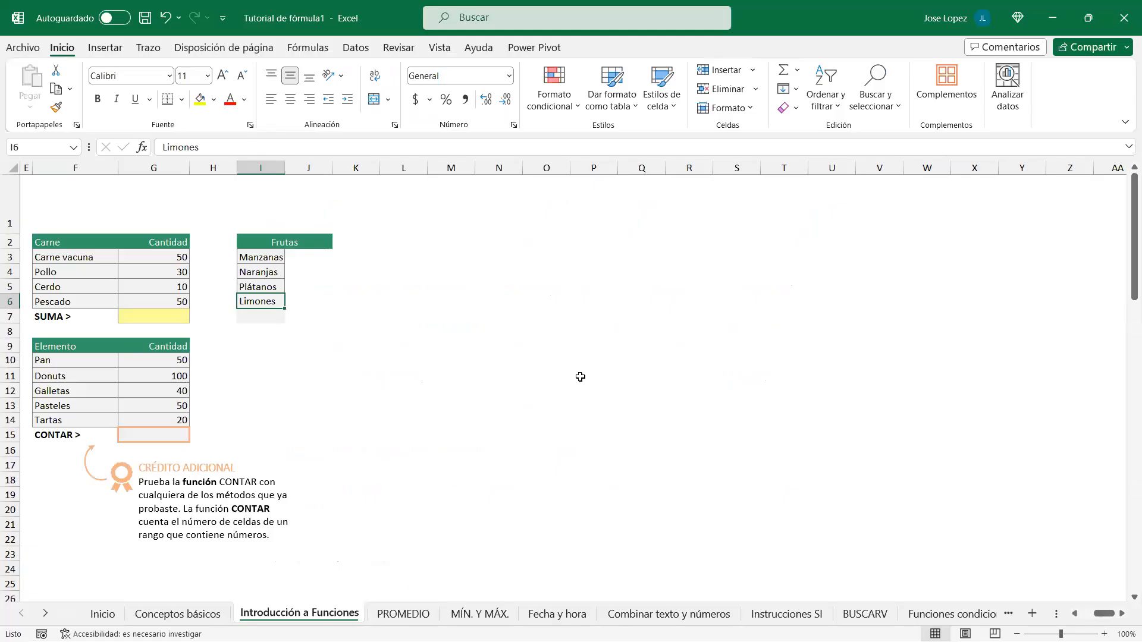
Step: Angle the Carne and Cantidad headers in F2:G2 upward, then descending, and make row 2 taller
click(493, 391)
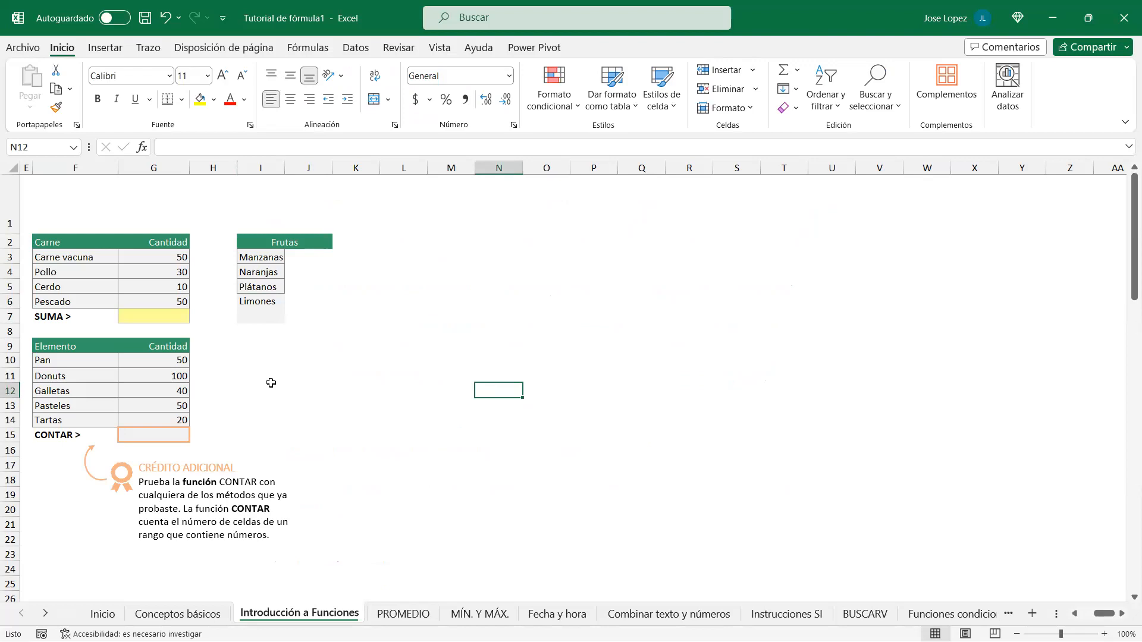
drag(75, 240, 137, 244)
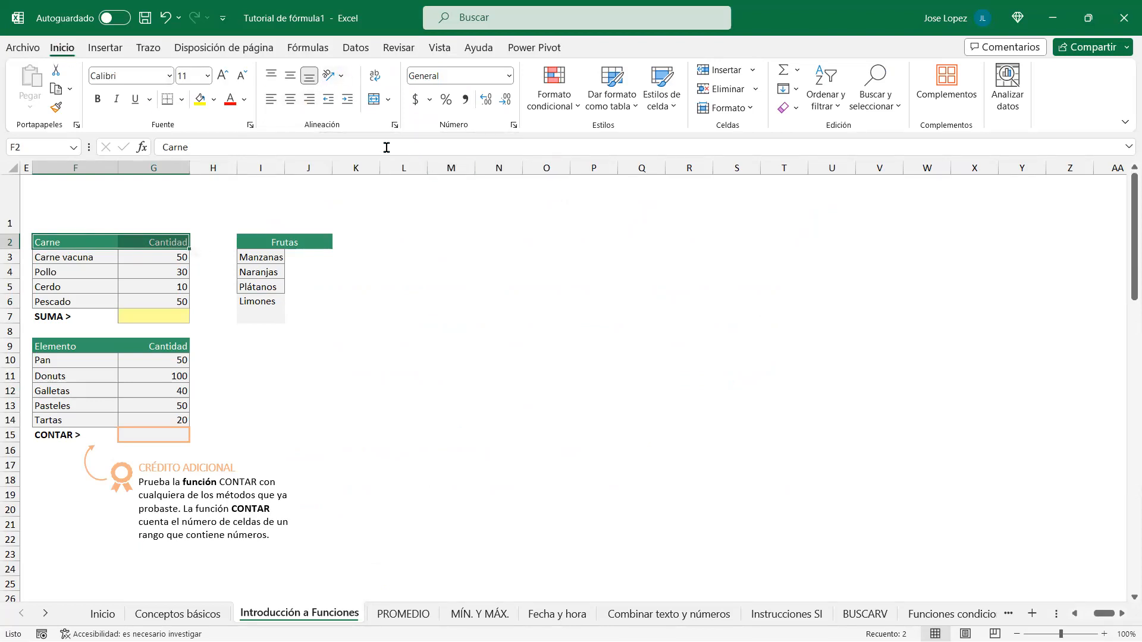
click(342, 77)
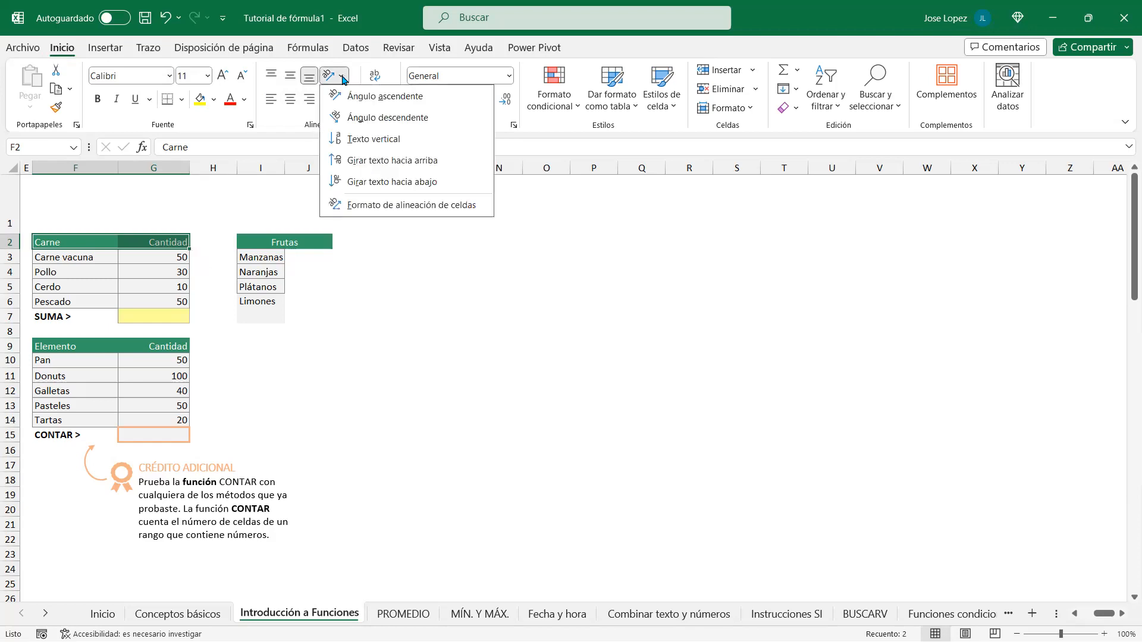
click(367, 97)
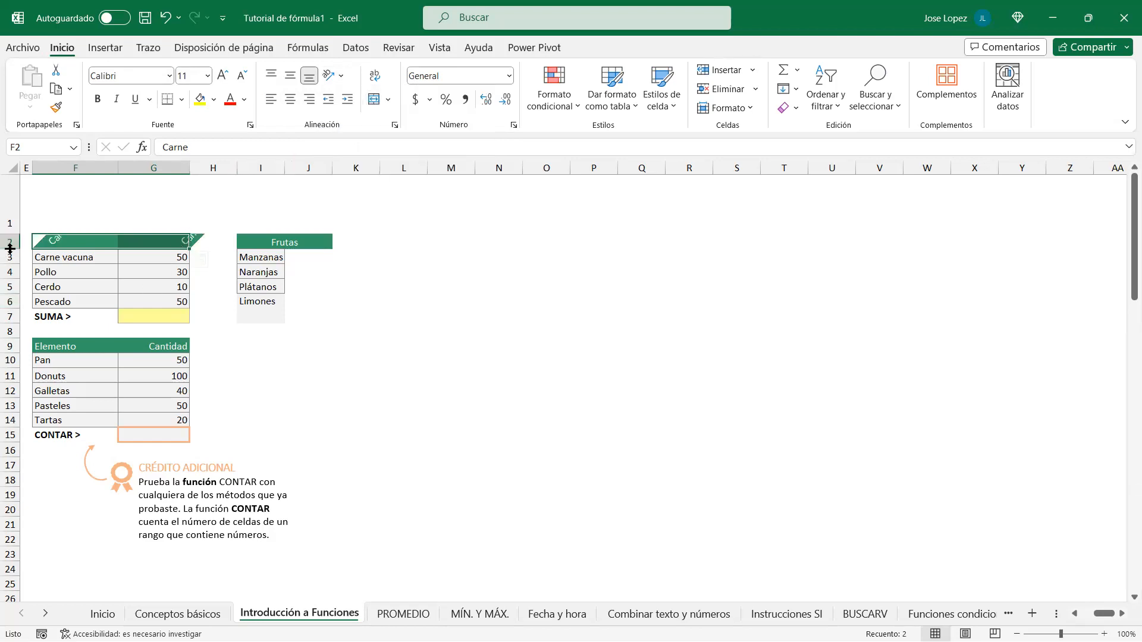
drag(8, 243, 9, 314)
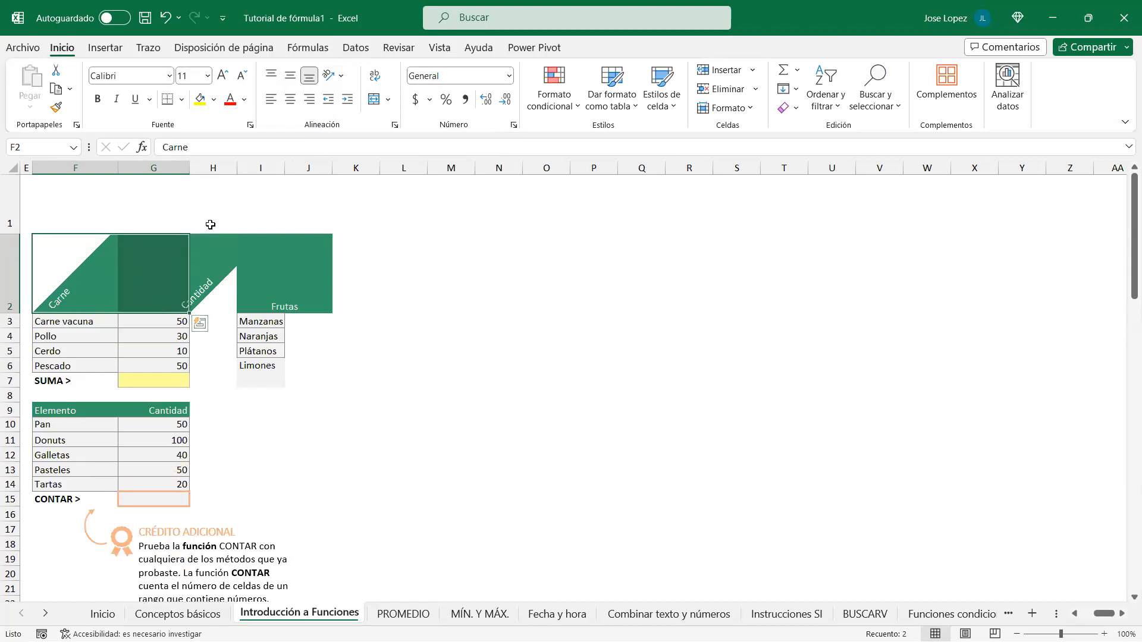
click(336, 76)
click(383, 116)
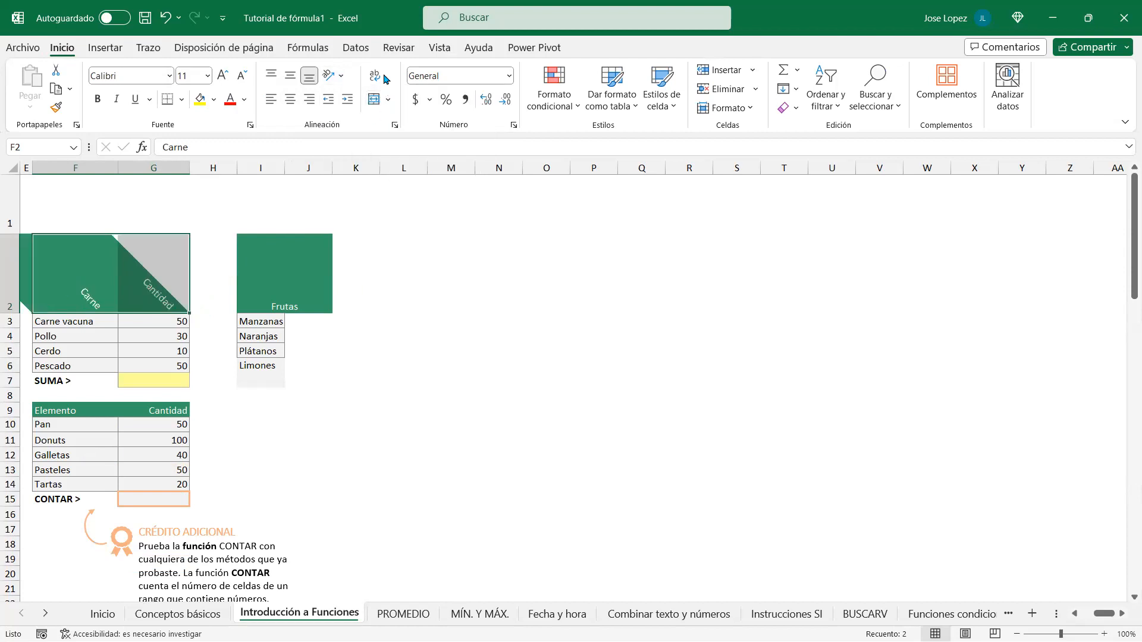
Step: Try vertical and rotate-up orientations, finishing with the headers rotated downward
click(340, 75)
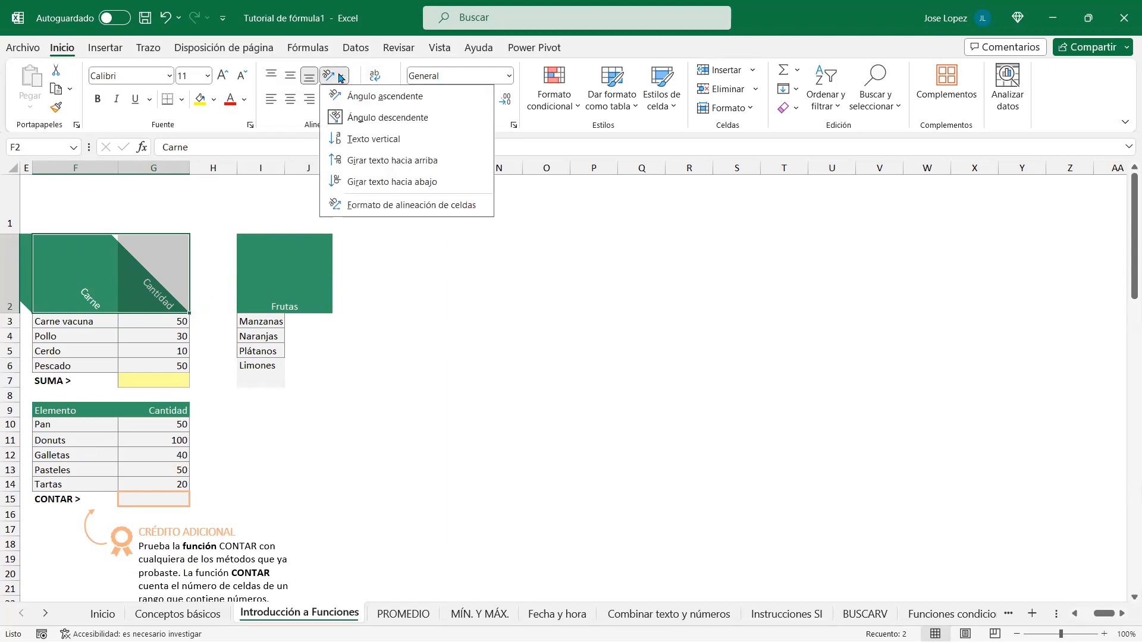
click(387, 140)
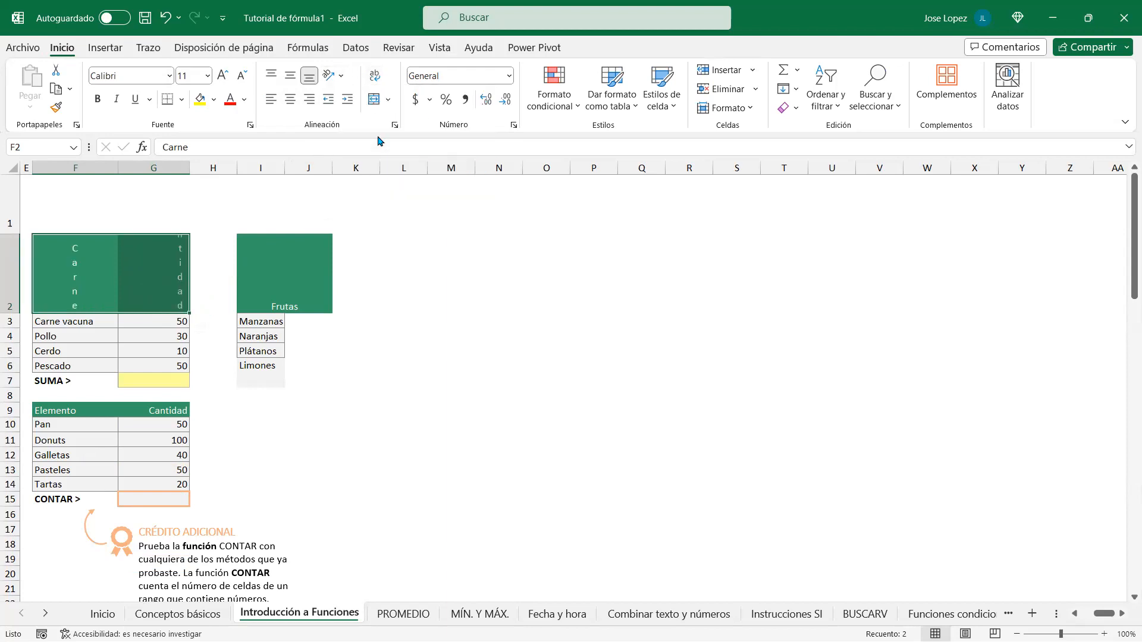
click(342, 76)
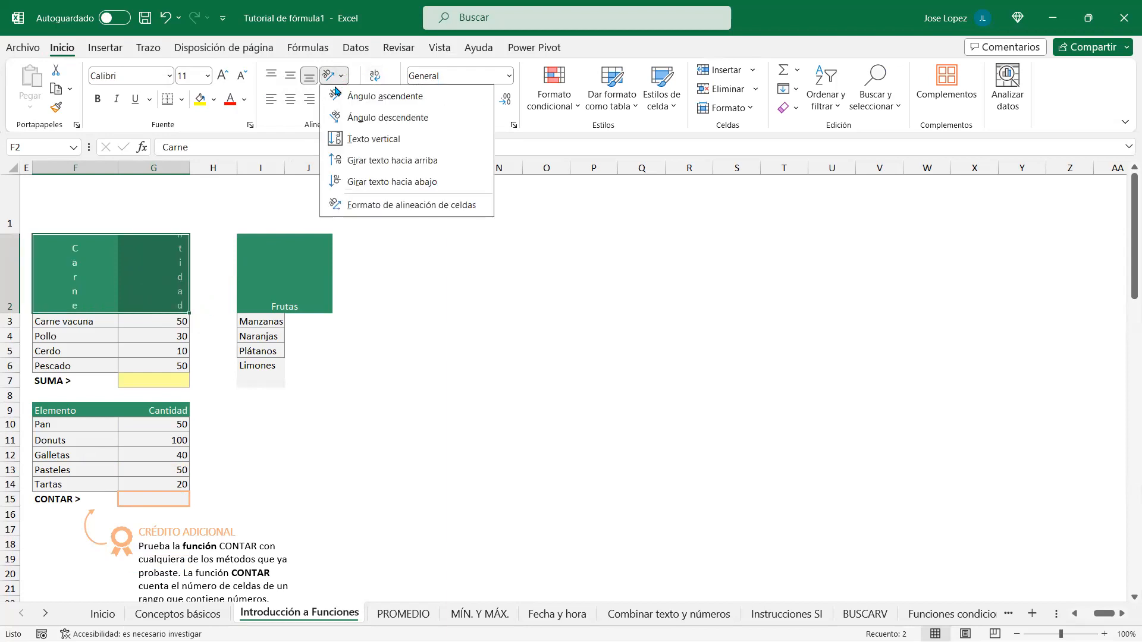
click(369, 162)
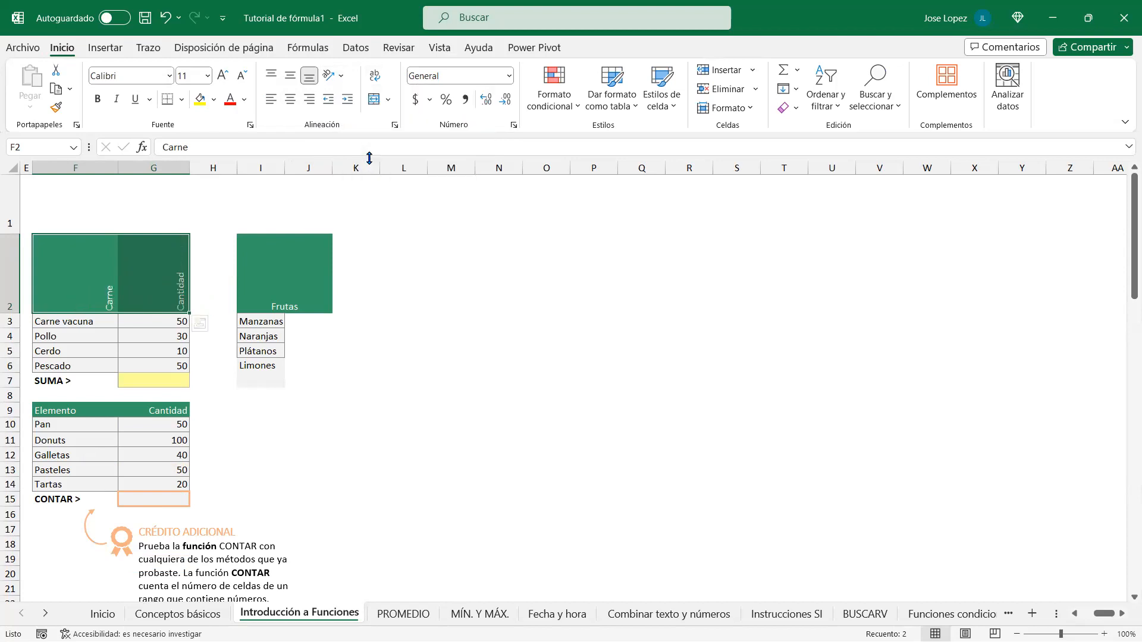
click(342, 77)
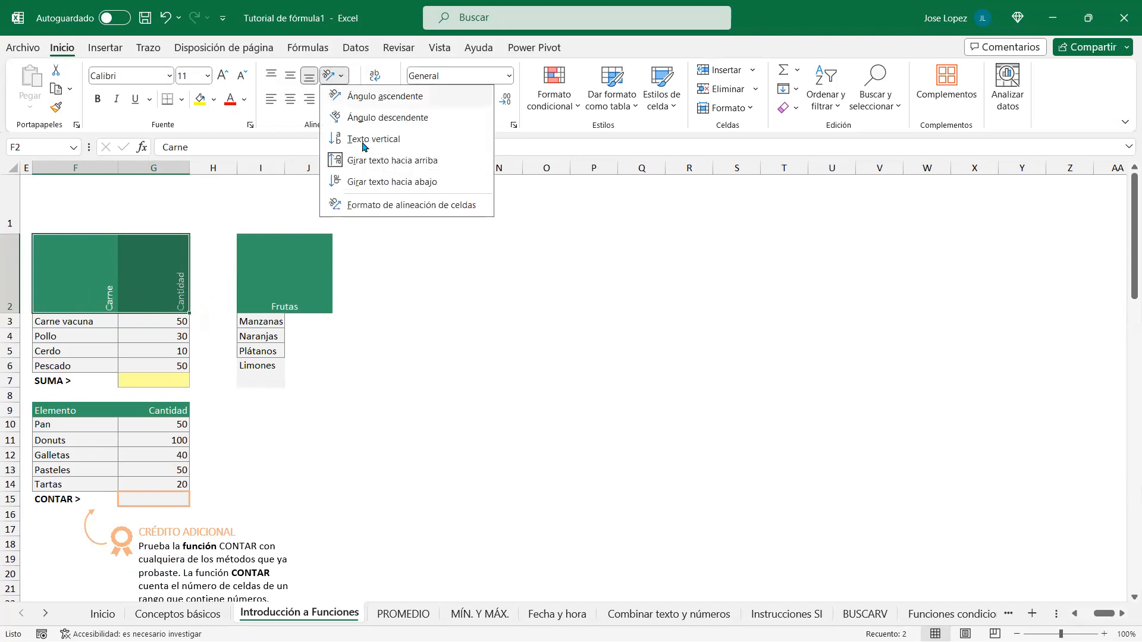
click(383, 185)
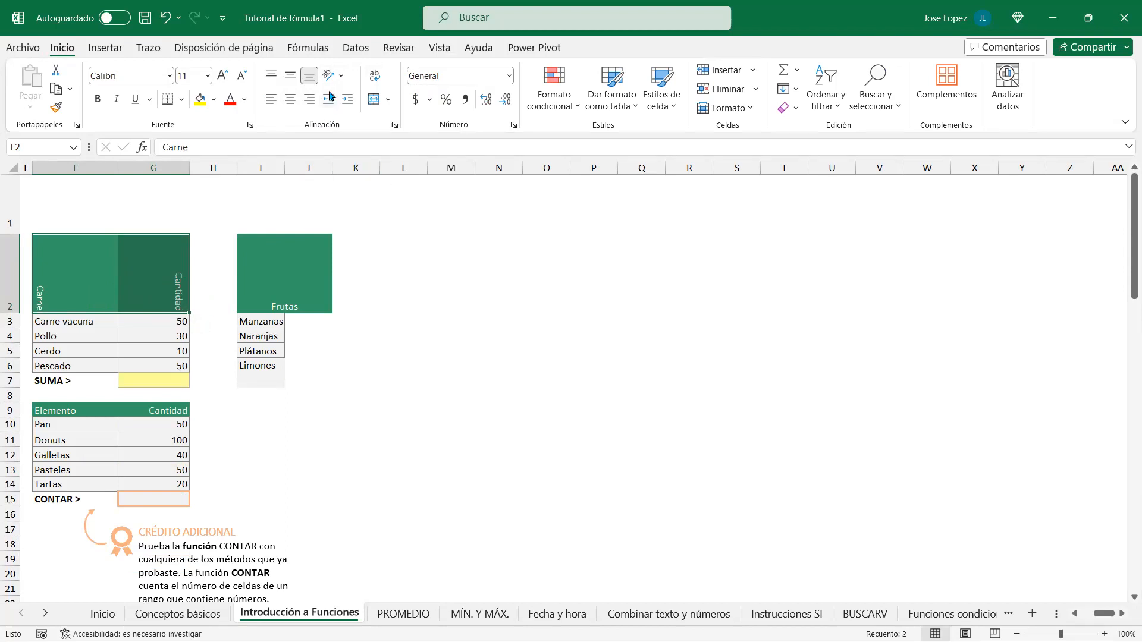
click(342, 76)
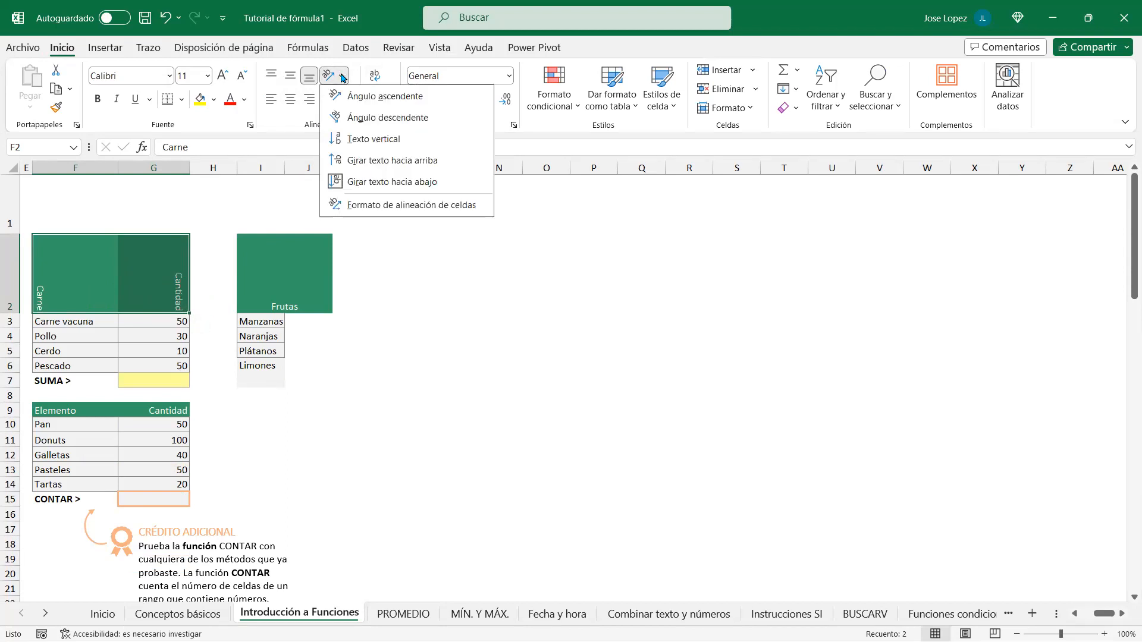
Step: Rotate the Carne and Cantidad headers in F2:G2 back to 0 degrees in Formato de celdas
click(384, 206)
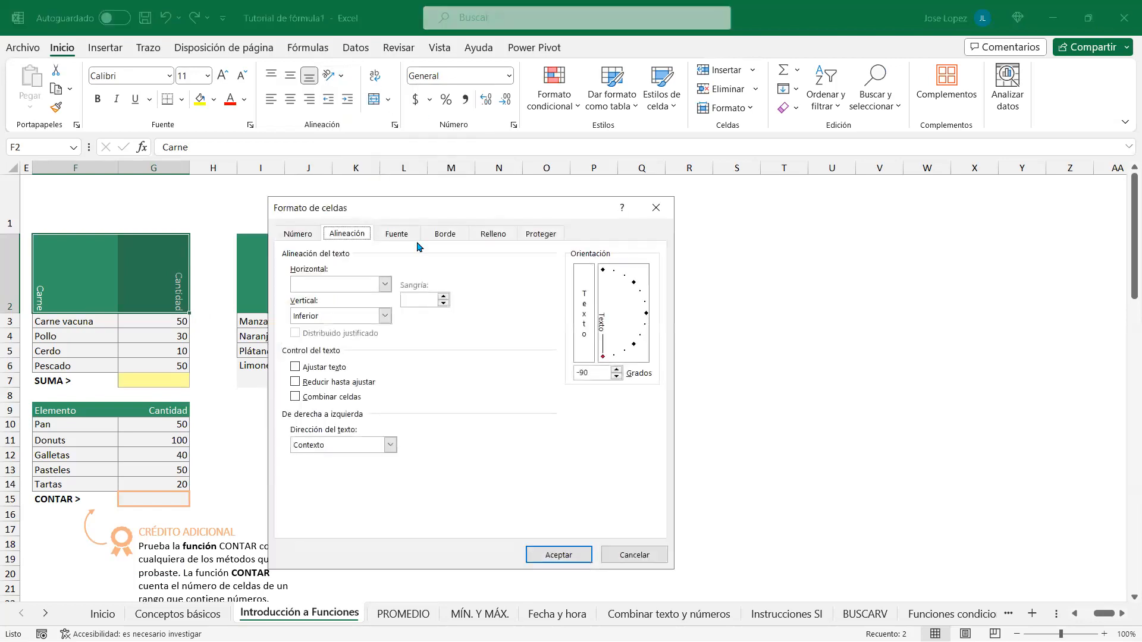
drag(465, 213, 558, 193)
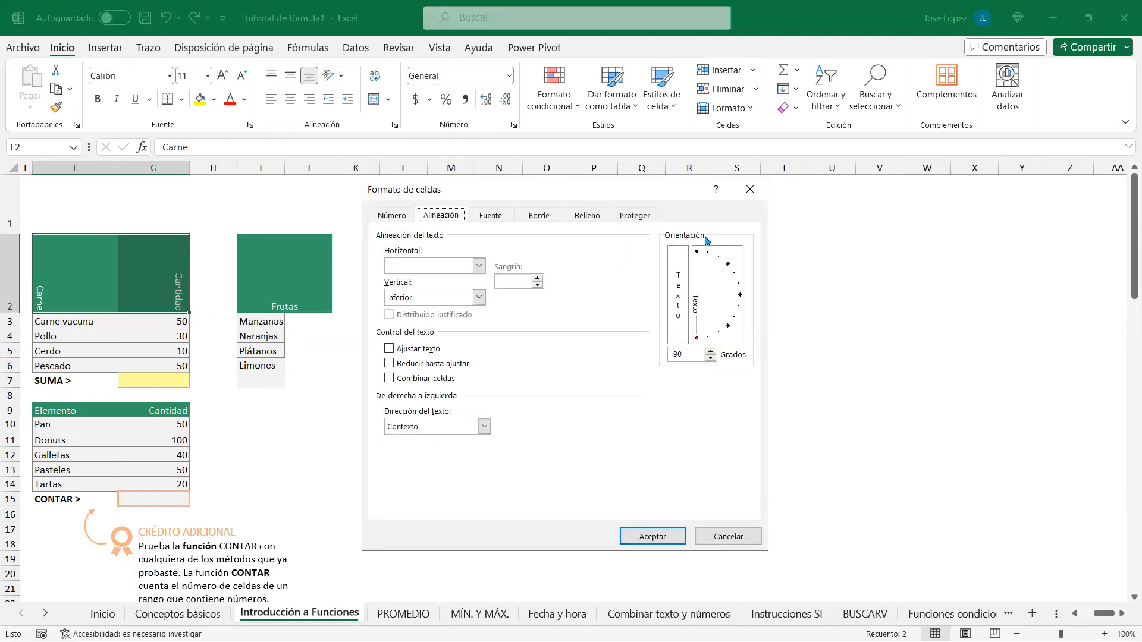
click(750, 188)
drag(84, 269, 149, 266)
click(343, 78)
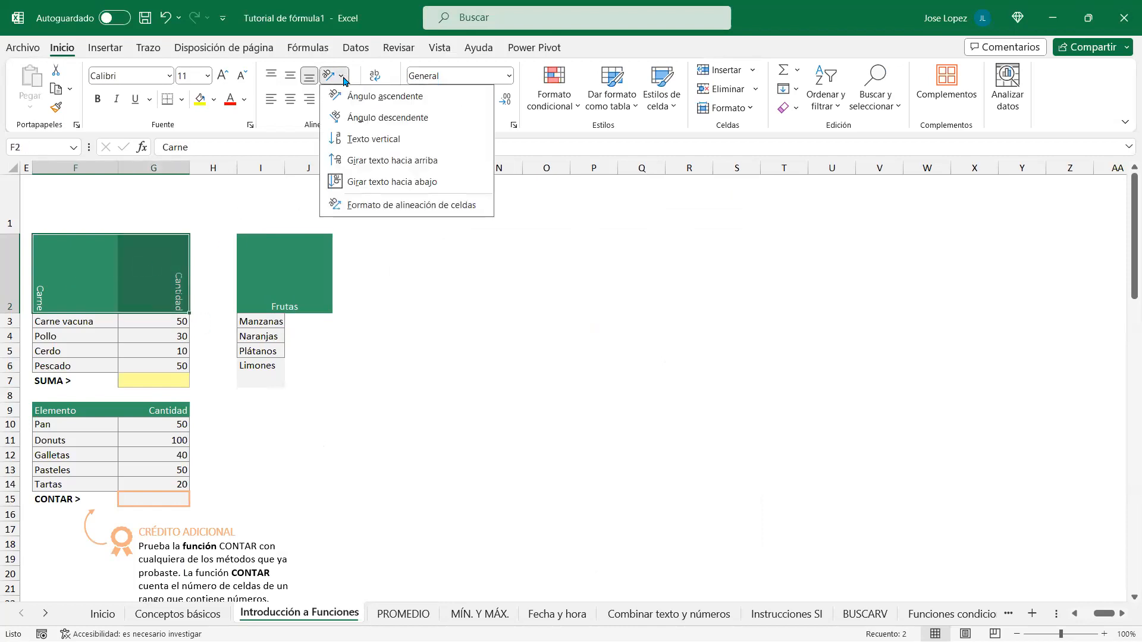
click(378, 206)
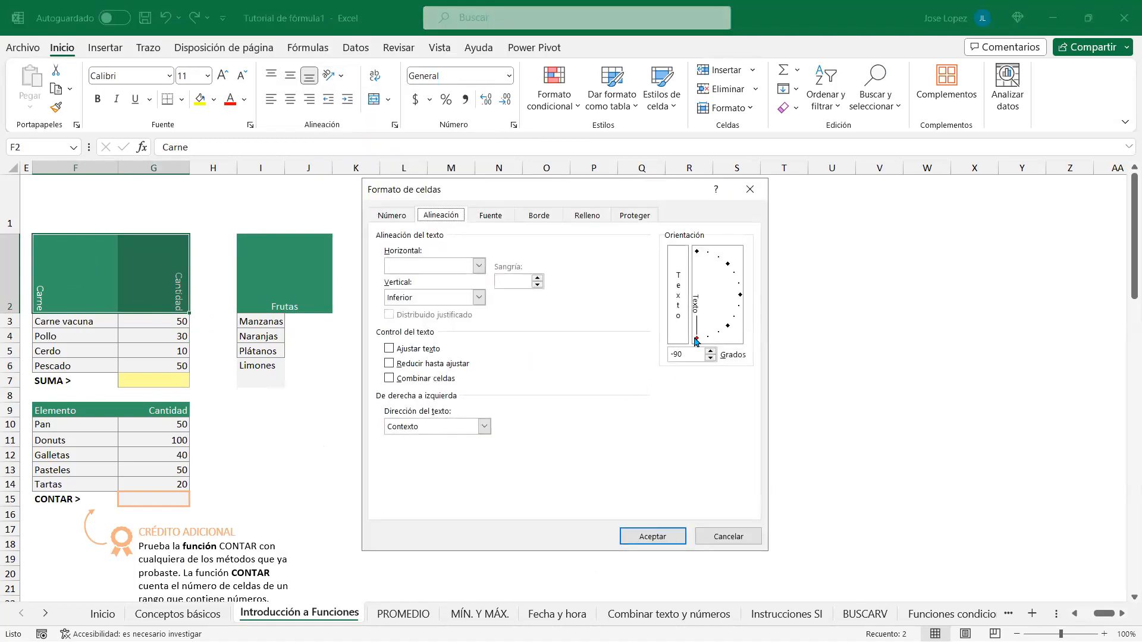
drag(698, 342, 738, 299)
key(Up)
click(627, 534)
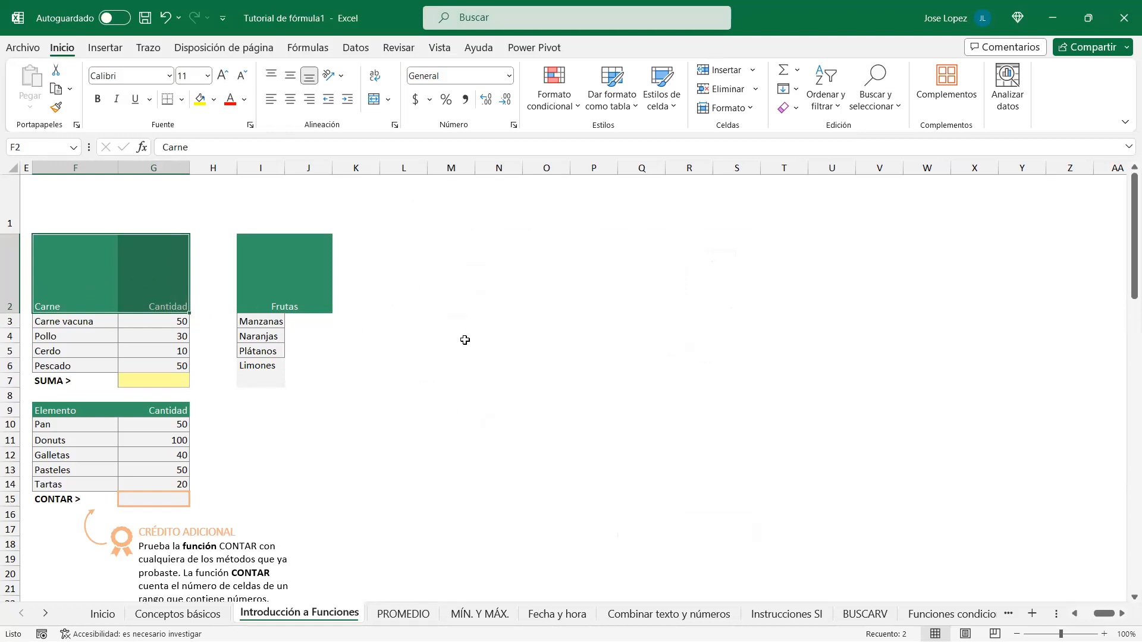
Step: Select F2 and try top, middle and bottom vertical alignment for Carne
click(87, 263)
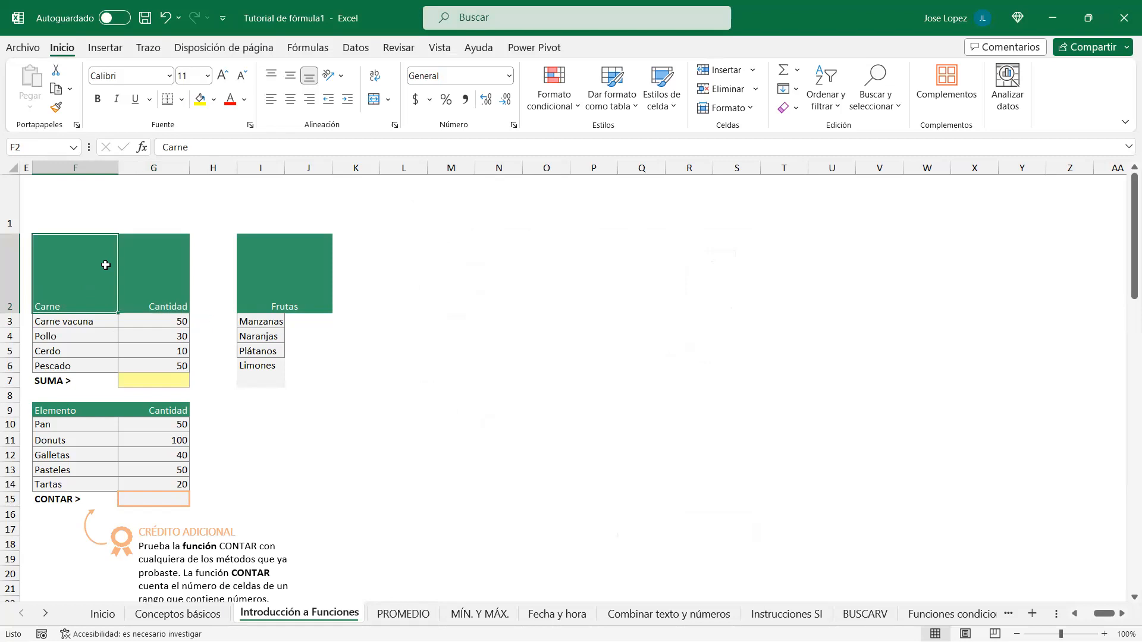
drag(115, 263, 130, 265)
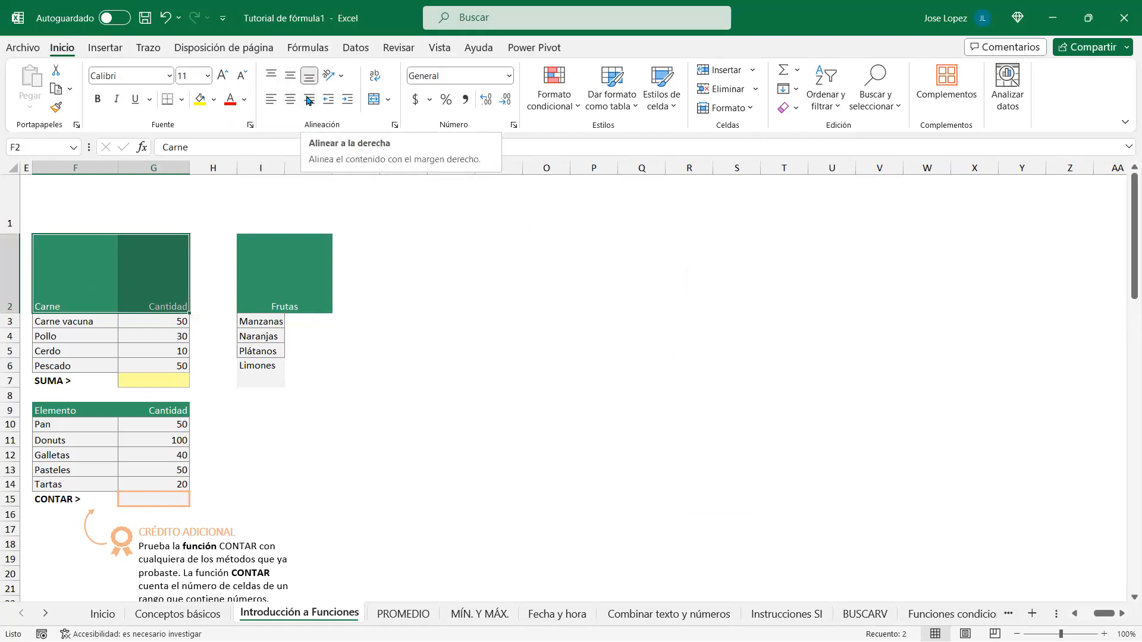
drag(97, 273, 128, 272)
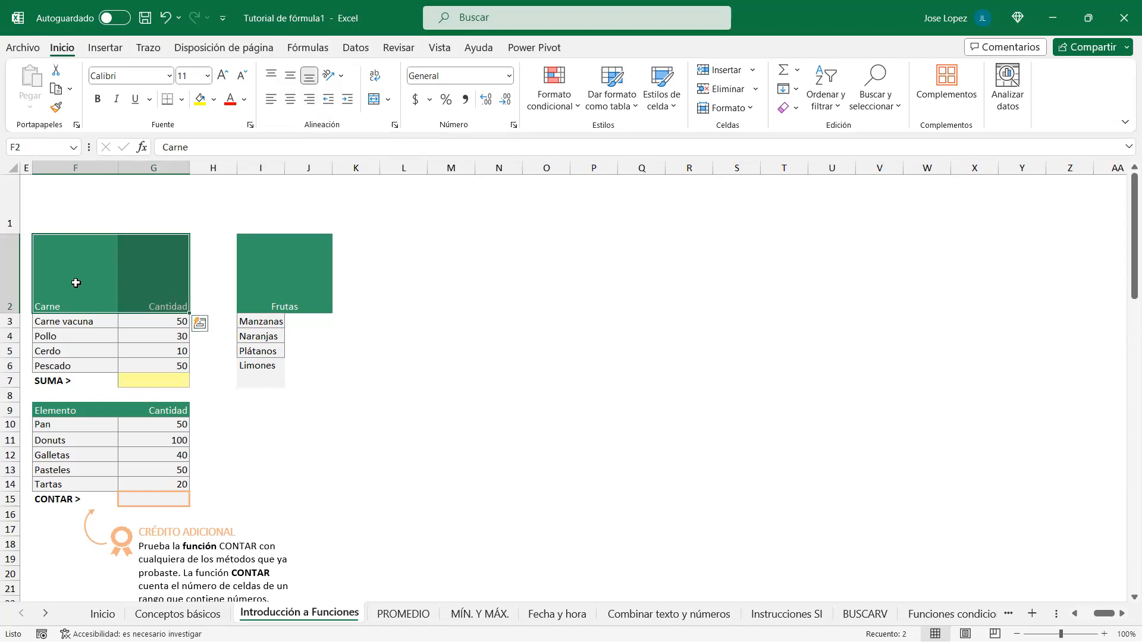
click(77, 284)
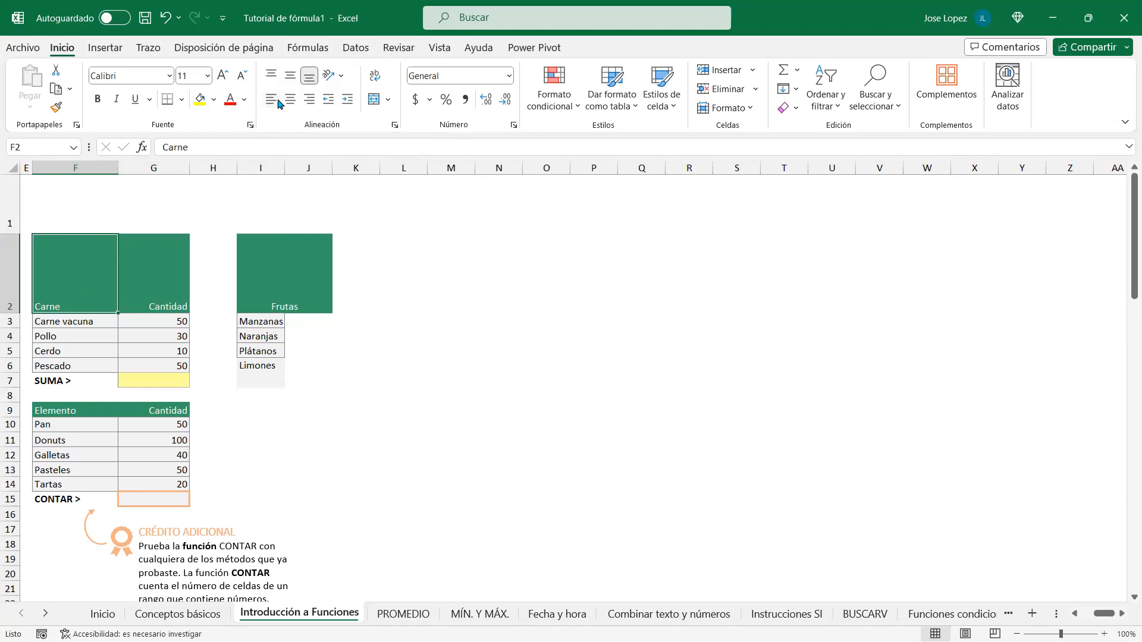
click(271, 76)
click(288, 76)
click(309, 79)
Step: Center Carne horizontally and vertically within F2, after briefly trying right alignment
click(289, 101)
click(309, 100)
click(289, 99)
click(290, 77)
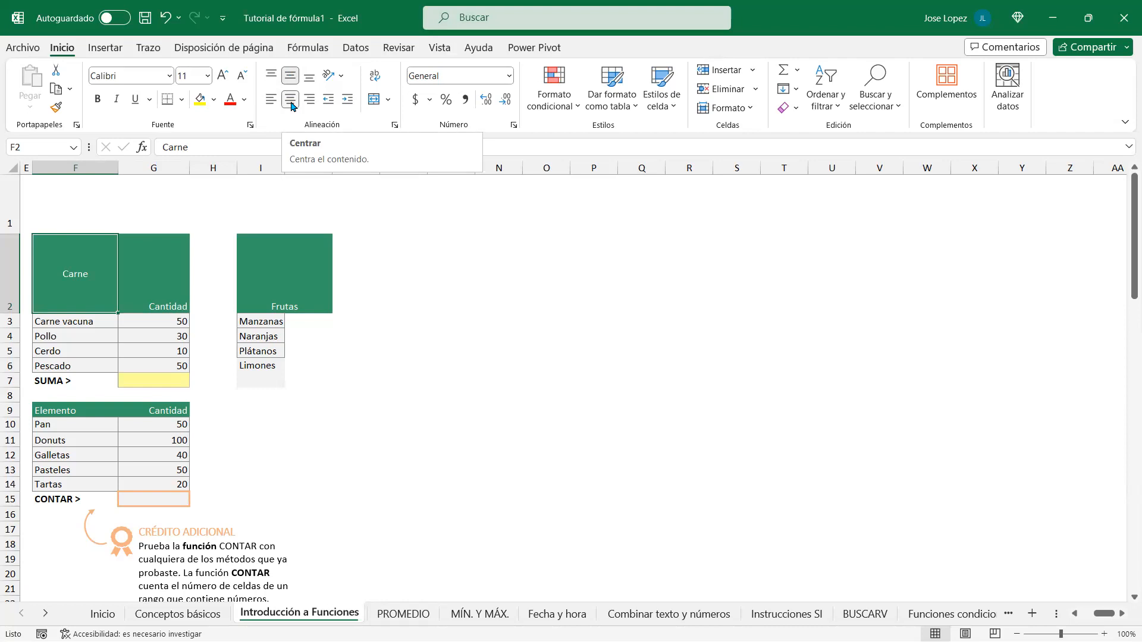
Step: Left-align and middle-align Cantidad in G2, then bring up Formato de celdas alignment settings
click(164, 278)
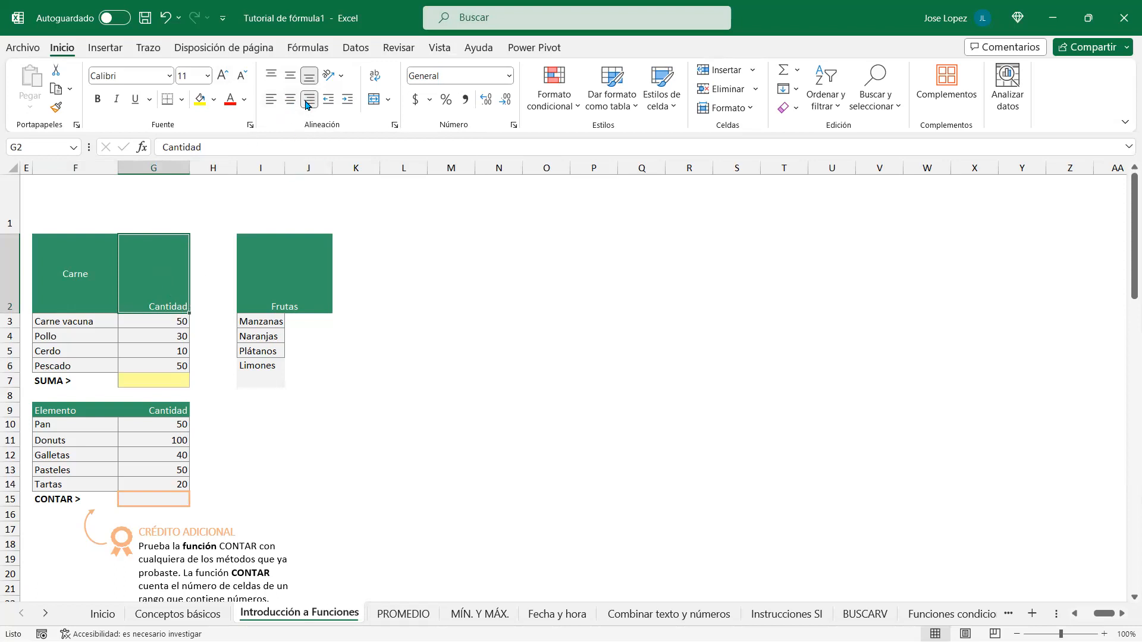
click(270, 100)
click(289, 78)
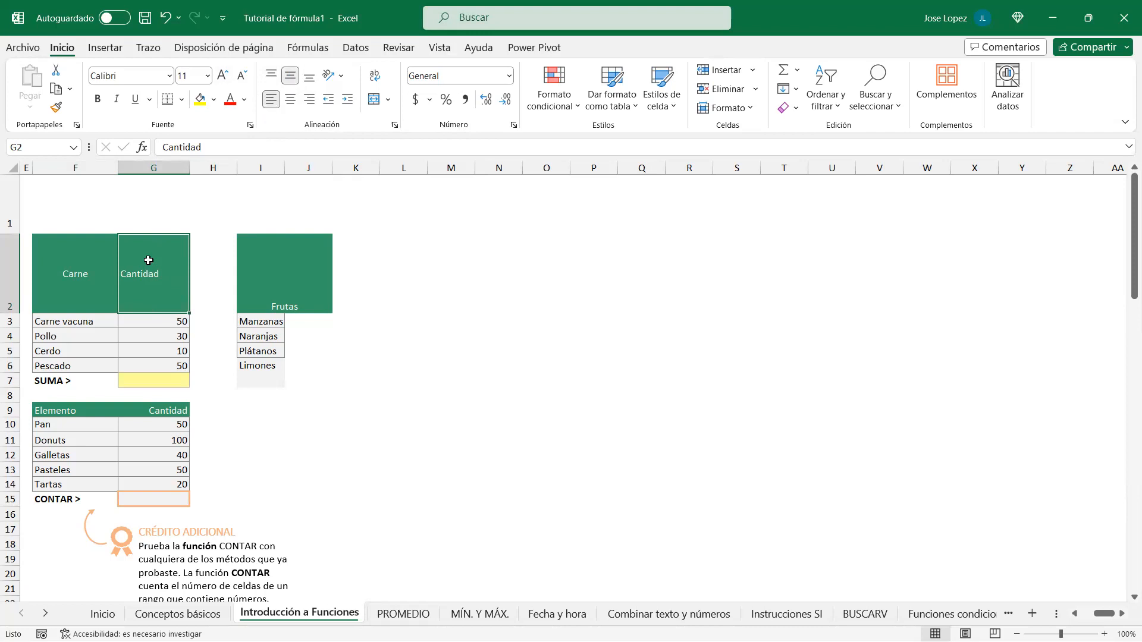
click(395, 126)
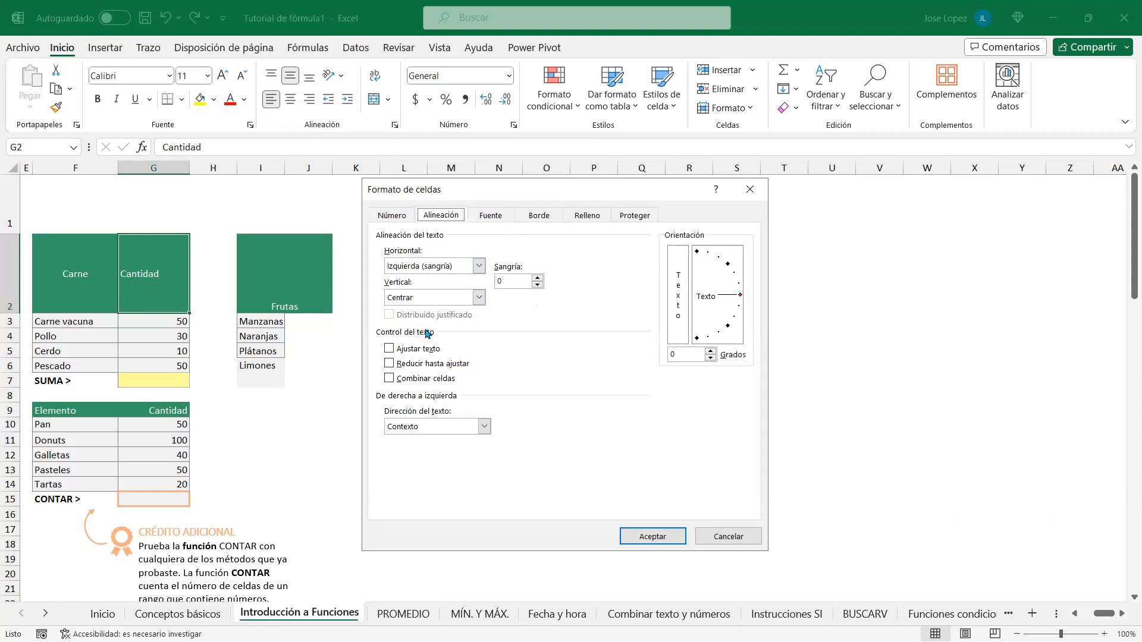
Step: Set Cantidad in G2 to Izquierda (sangría) with indent 2, then switch to Word
click(515, 281)
click(652, 536)
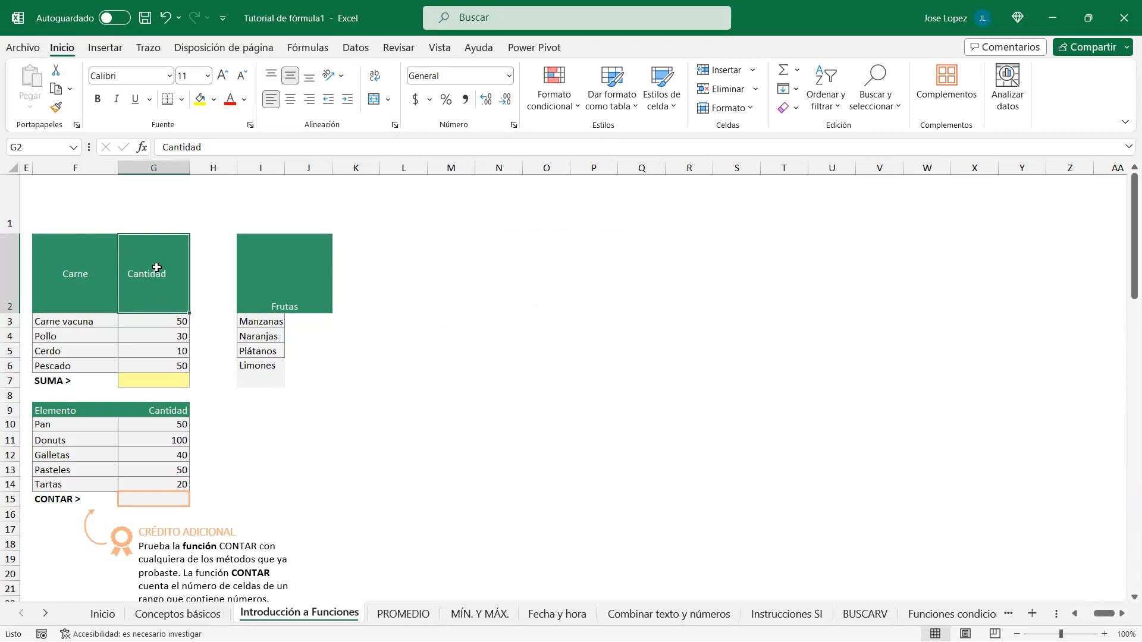
click(394, 125)
drag(516, 276, 490, 279)
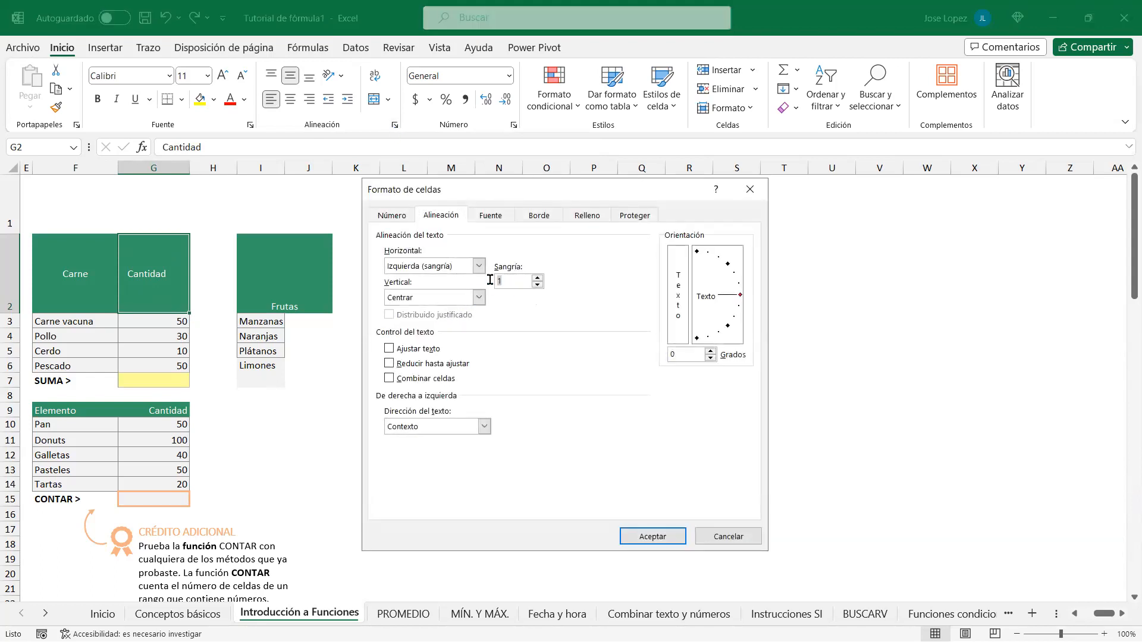
key(Return)
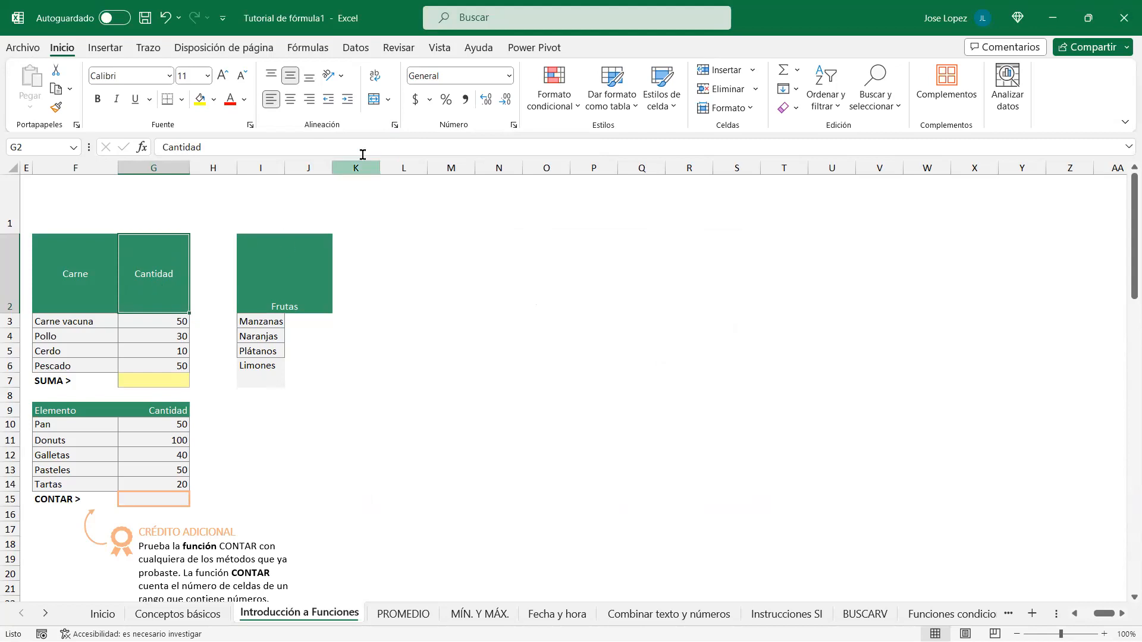
click(395, 125)
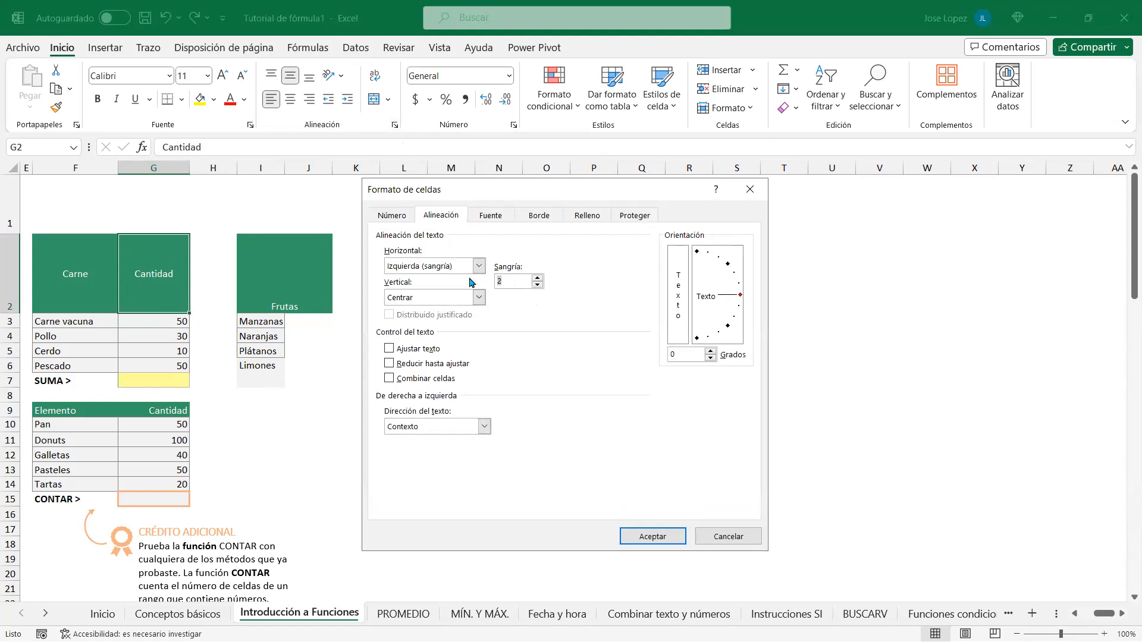
key(Return)
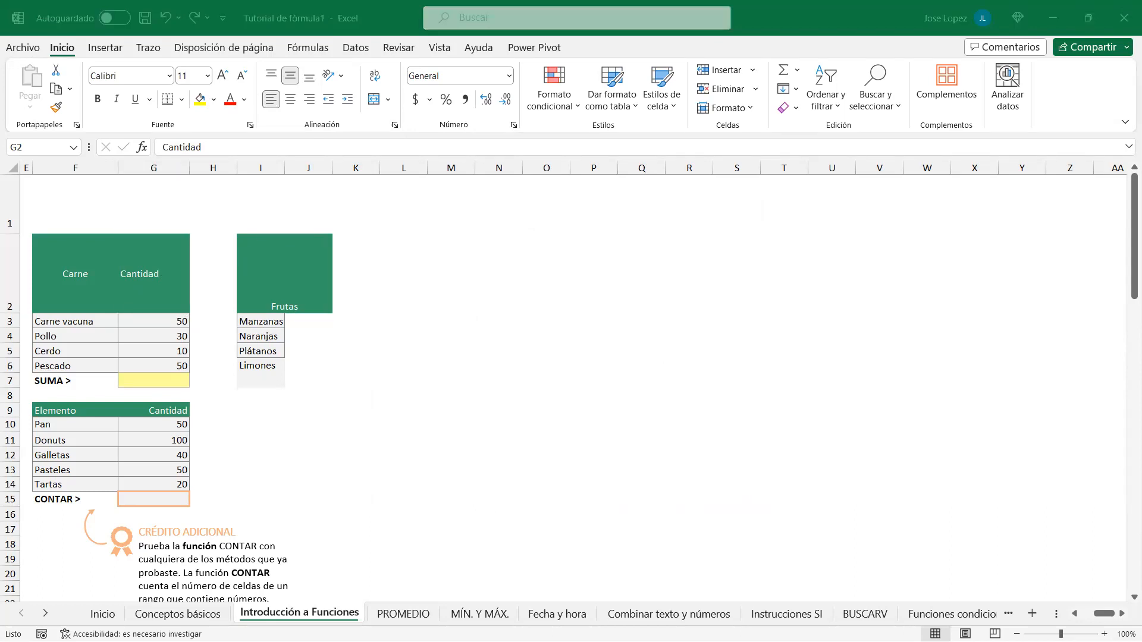
key(alt+Tab)
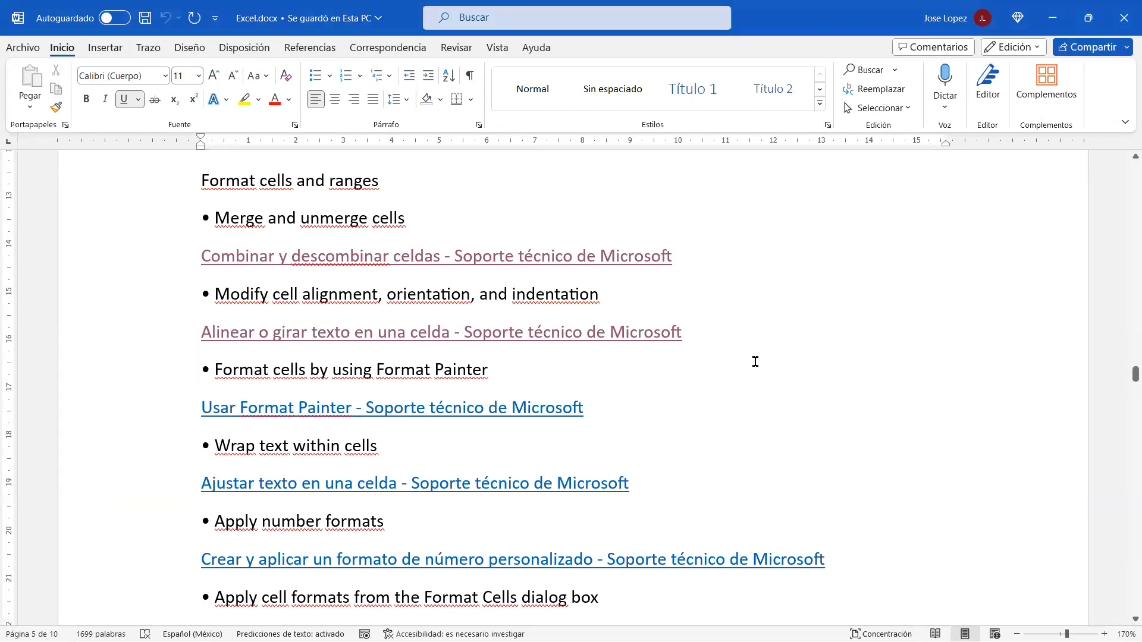
Step: Open the 'Usar Format Painter - Soporte técnico de Microsoft' link in Edge
click(595, 412)
triple_click(487, 413)
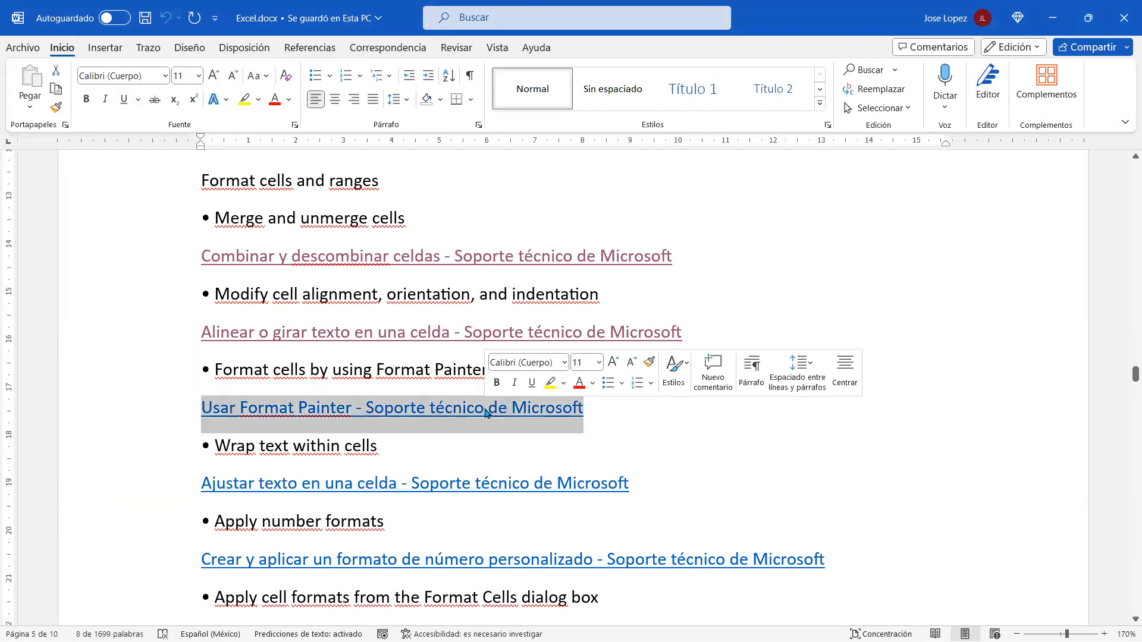
ctrl+click(463, 411)
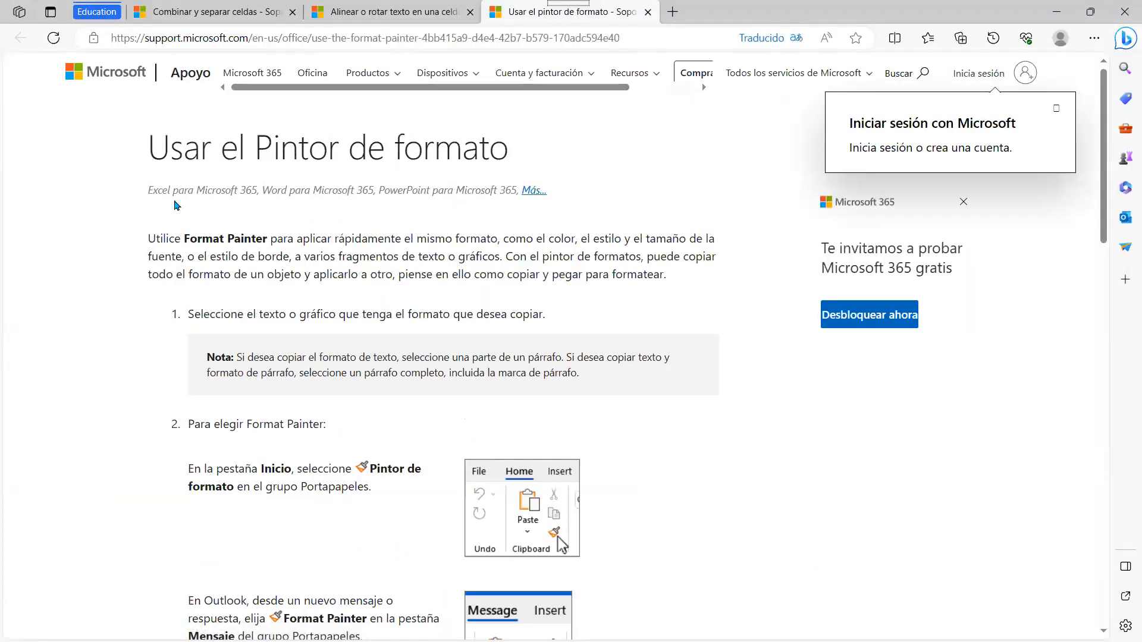
Step: Expand the product list, read the Format Painter steps and Notas, then return to Excel
click(533, 190)
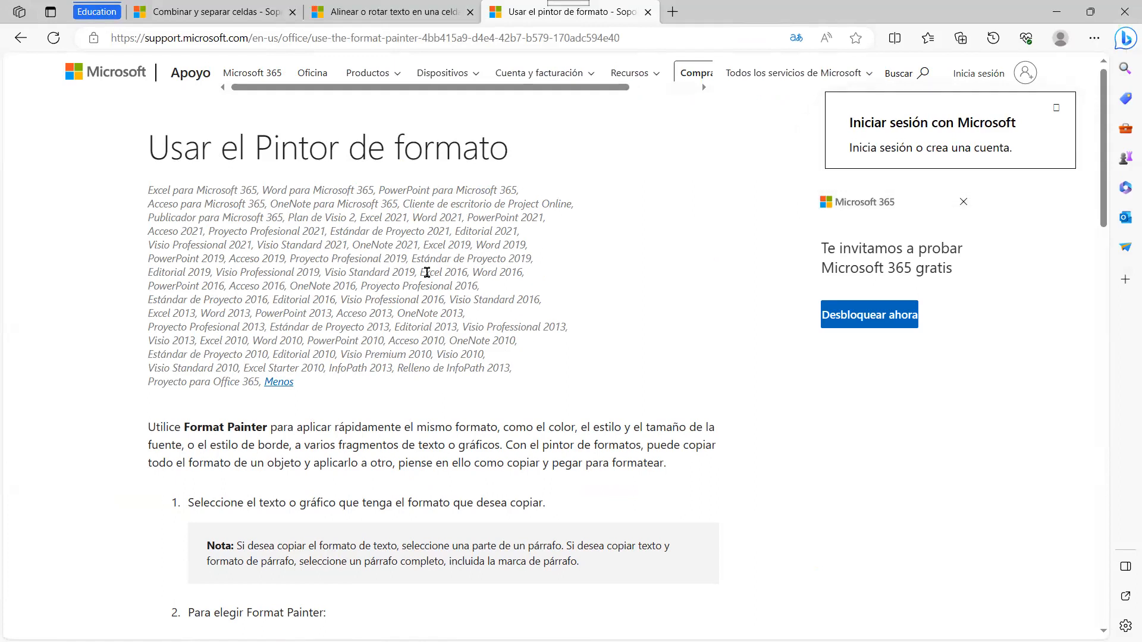
scroll(547, 279, down, 3)
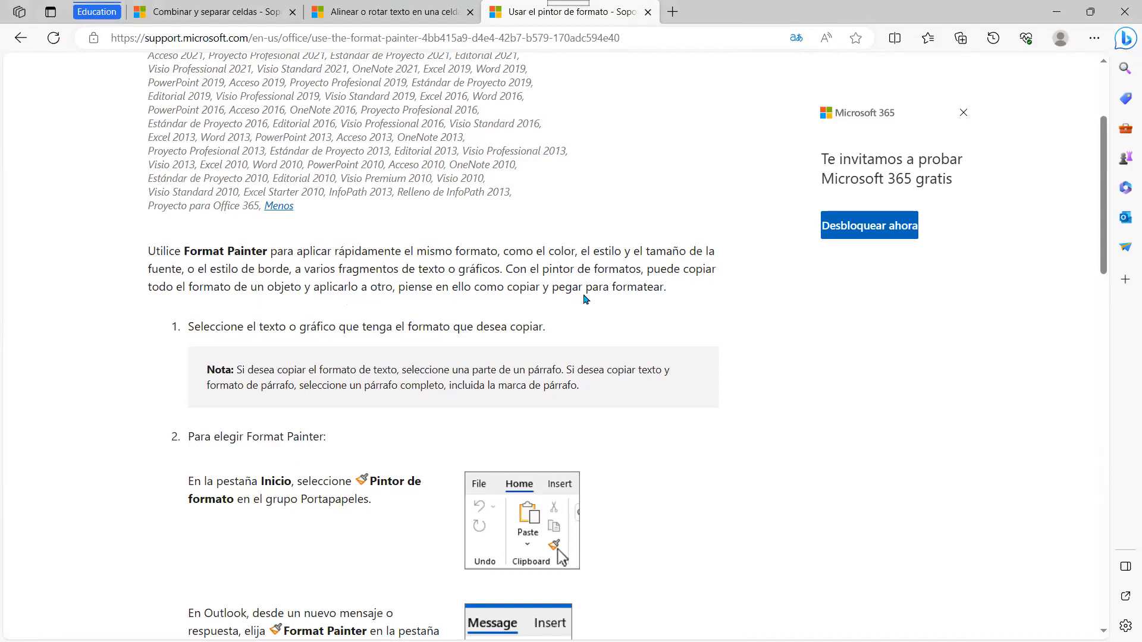
scroll(732, 294, down, 1)
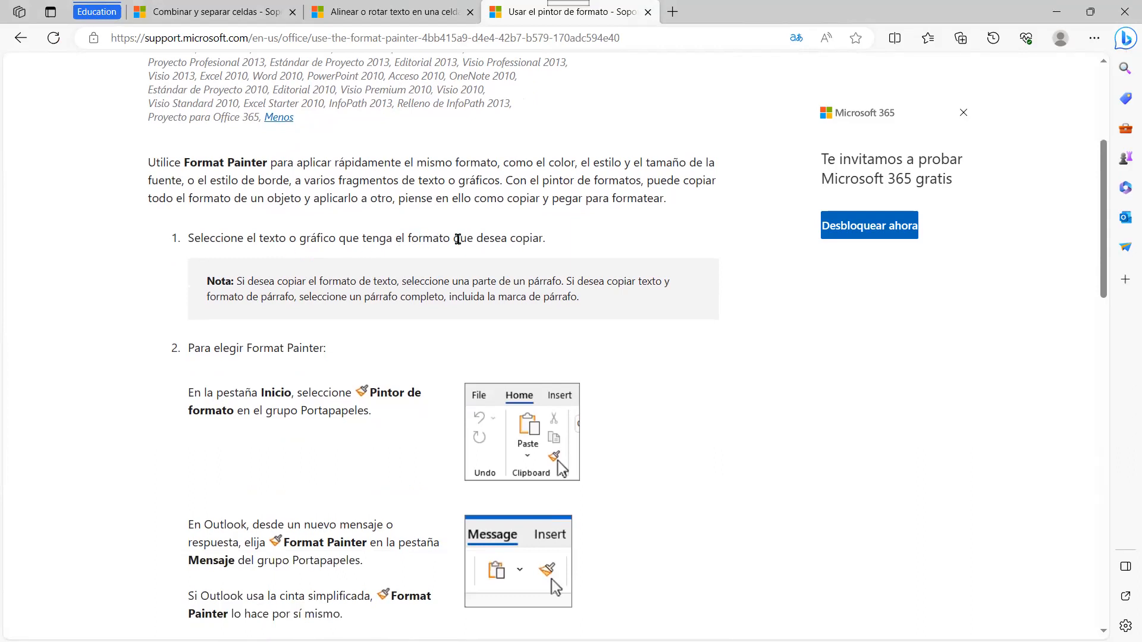
scroll(283, 319, down, 2)
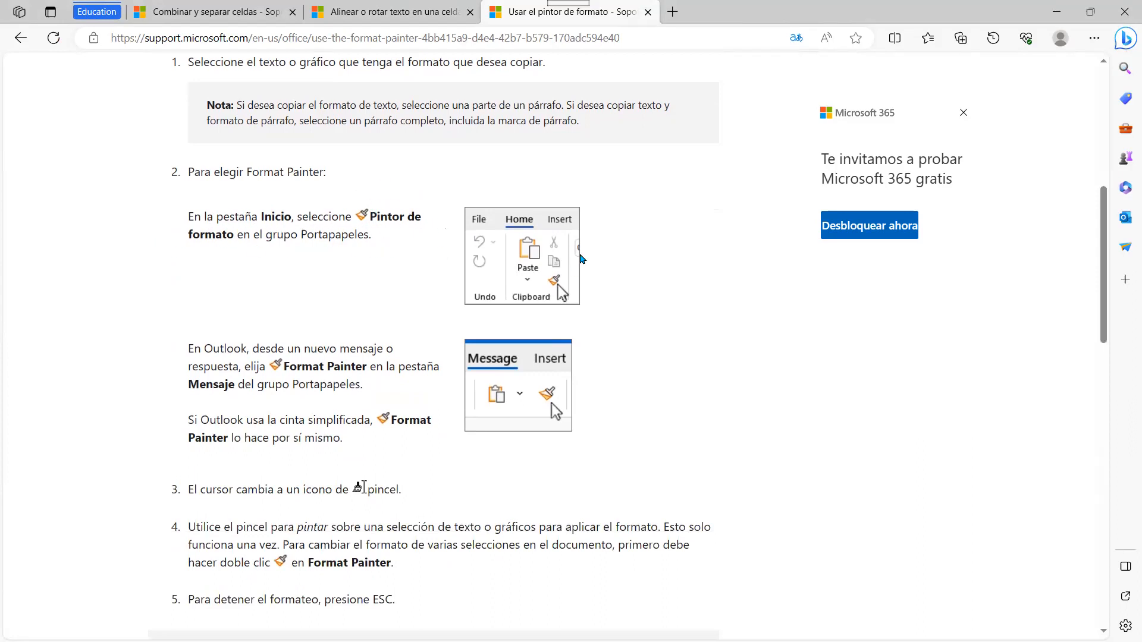
scroll(231, 340, down, 1)
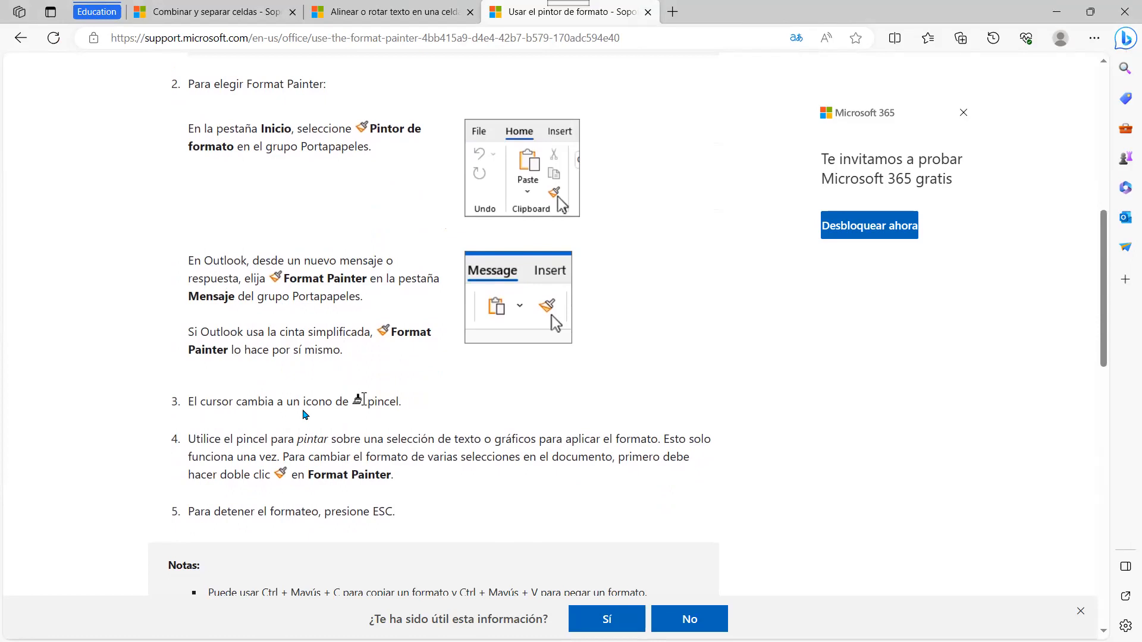
scroll(412, 402, down, 2)
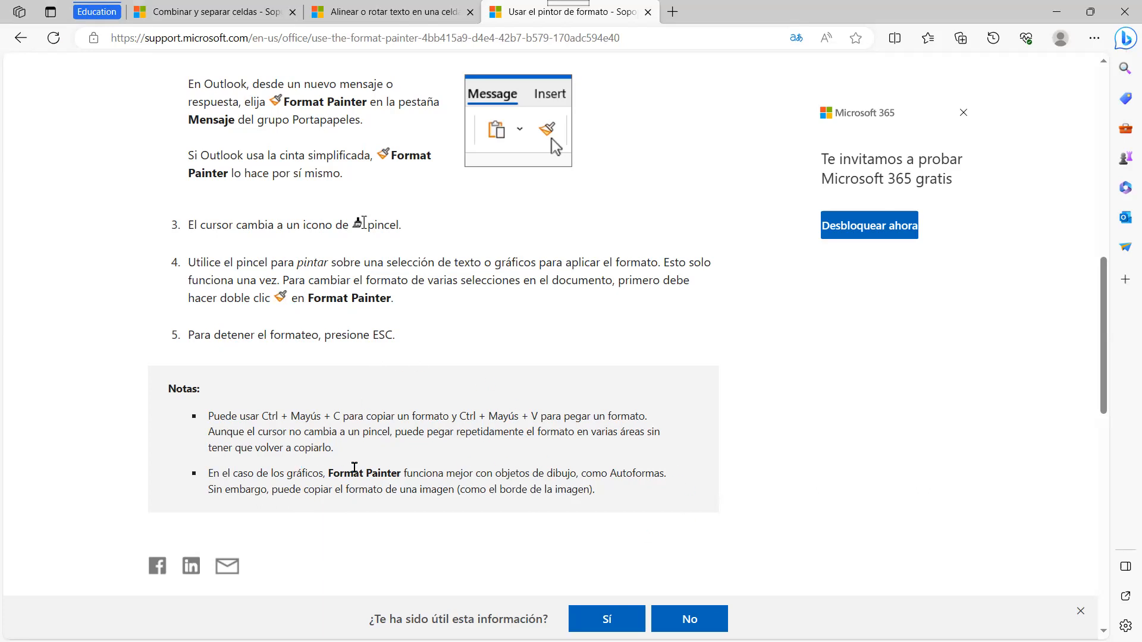
key(alt+Tab)
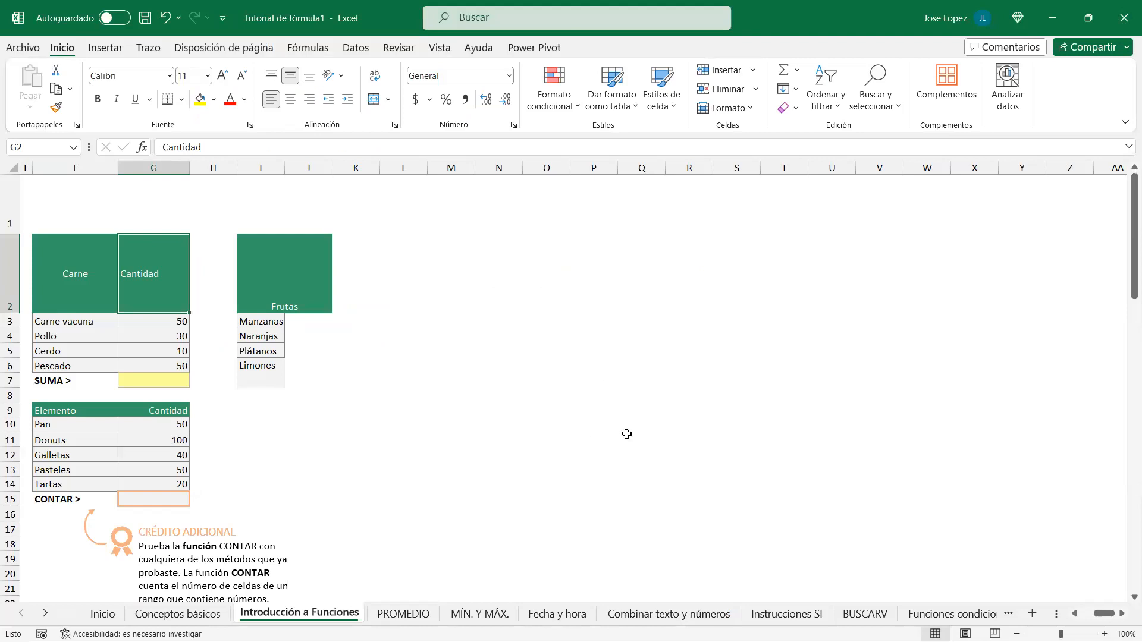
Step: Copy the Carne table's formatting from F2:G7 onto L2:M7 with Copiar formato
scroll(516, 421, left, 3)
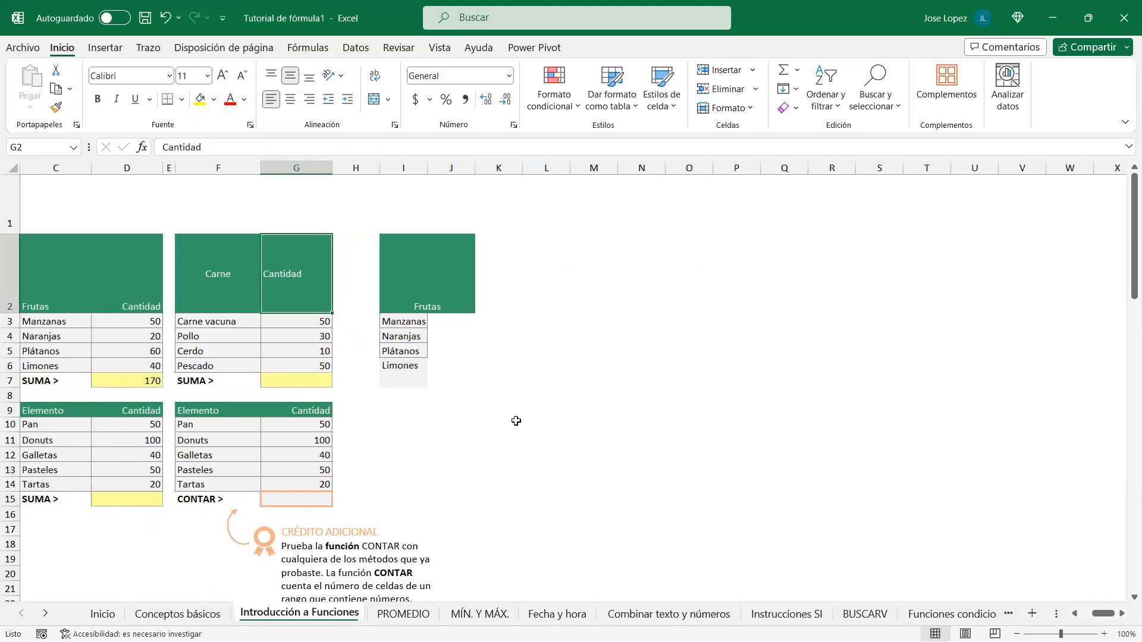
scroll(523, 413, down, 2)
scroll(528, 409, up, 2)
drag(246, 280, 306, 355)
drag(217, 255, 304, 378)
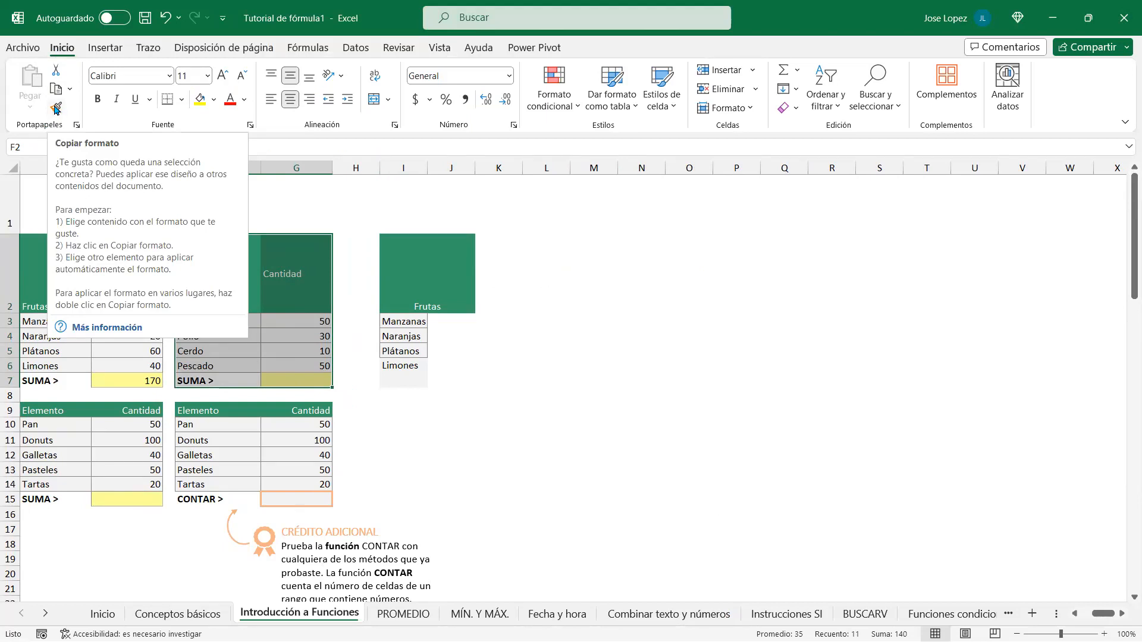
click(57, 108)
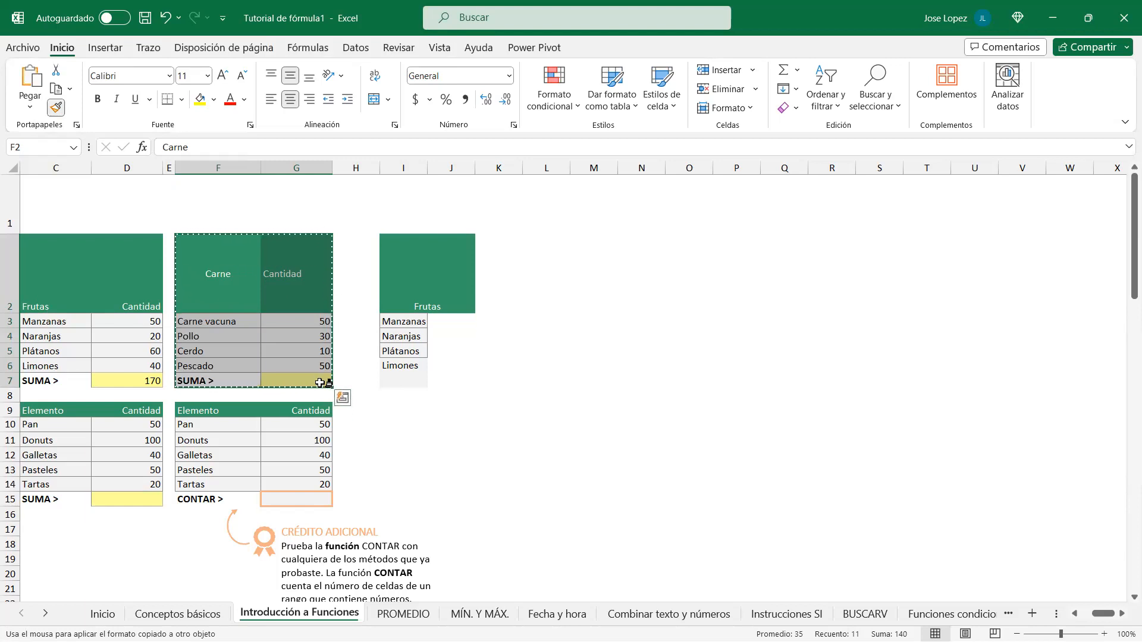
click(548, 238)
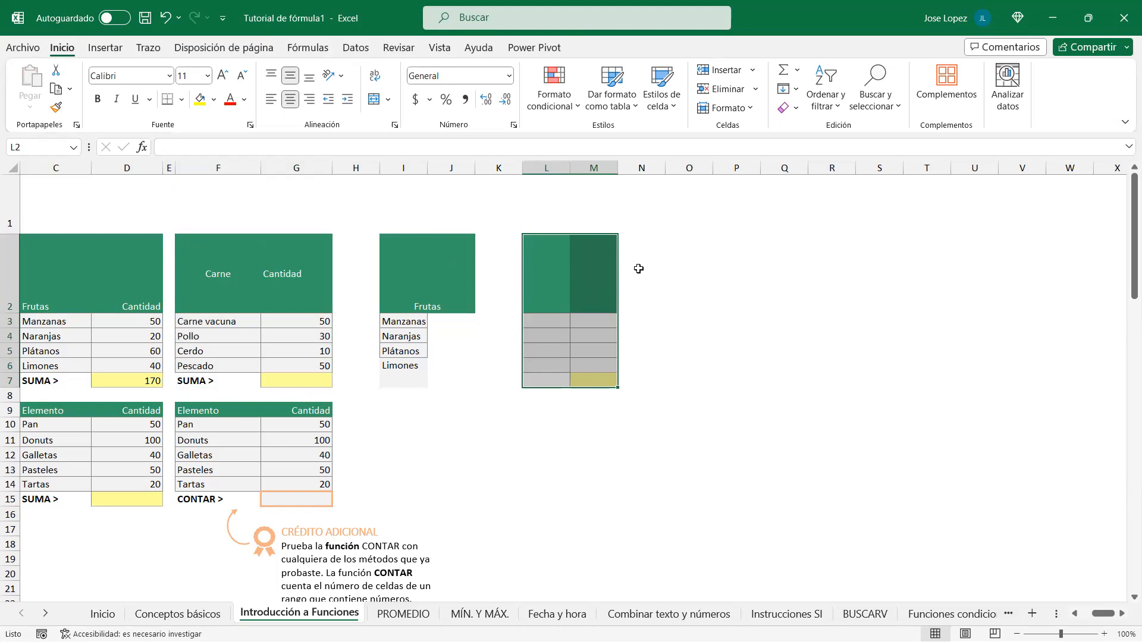
Step: Paint the same formatting onto O1:P6, R1:S6, U1:V6, O9:P14, R9:S14 and U9:V14
drag(212, 263, 302, 383)
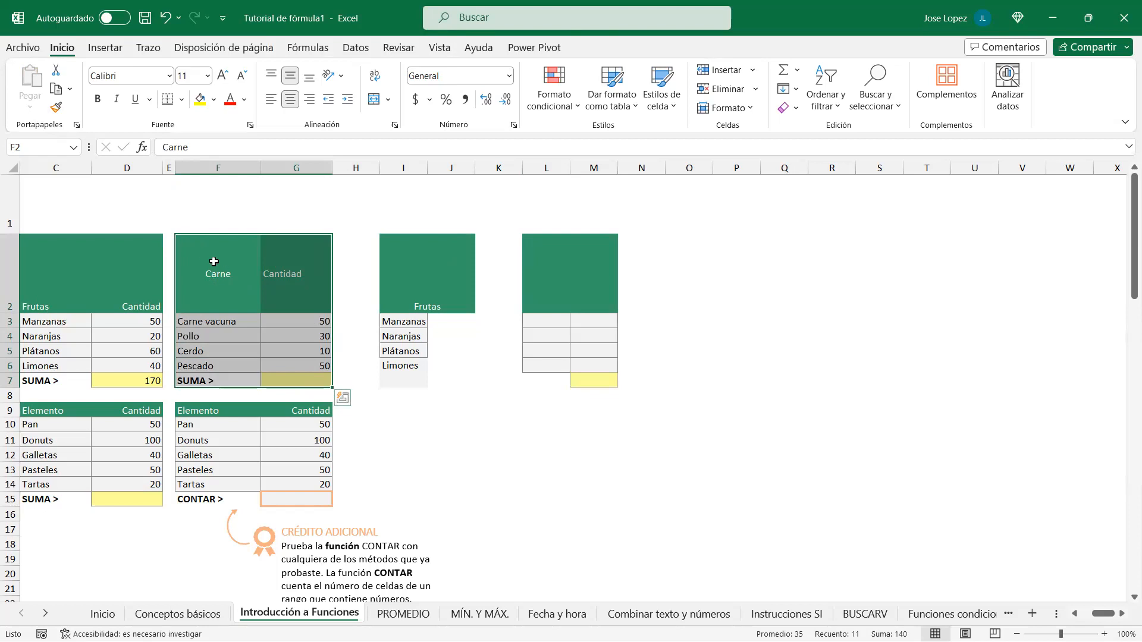
drag(209, 256, 307, 379)
click(57, 111)
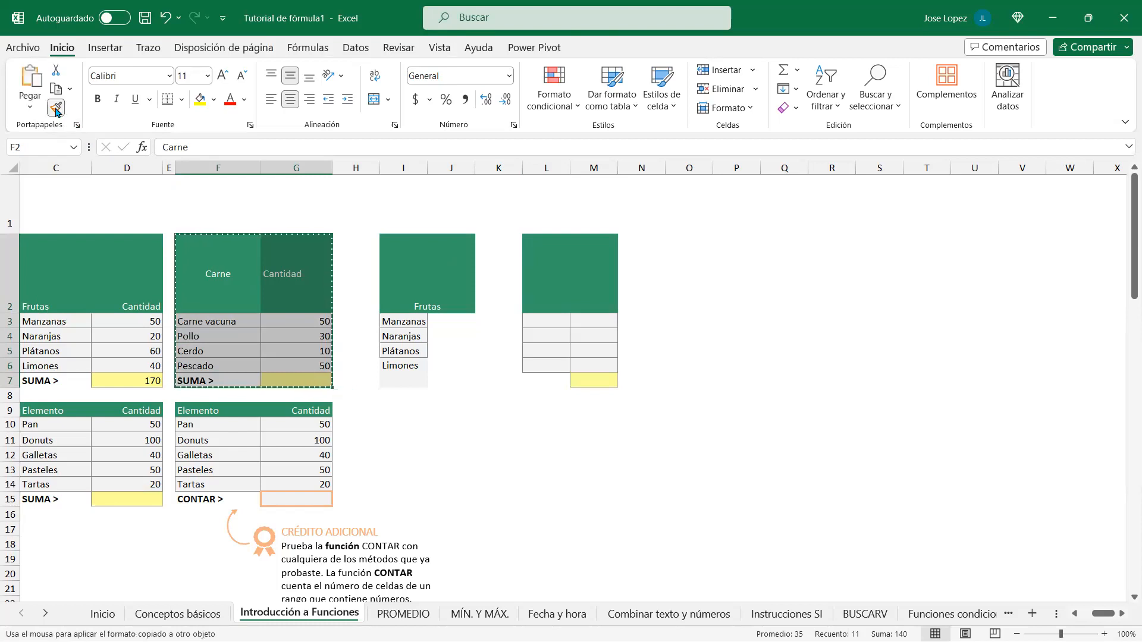
click(692, 232)
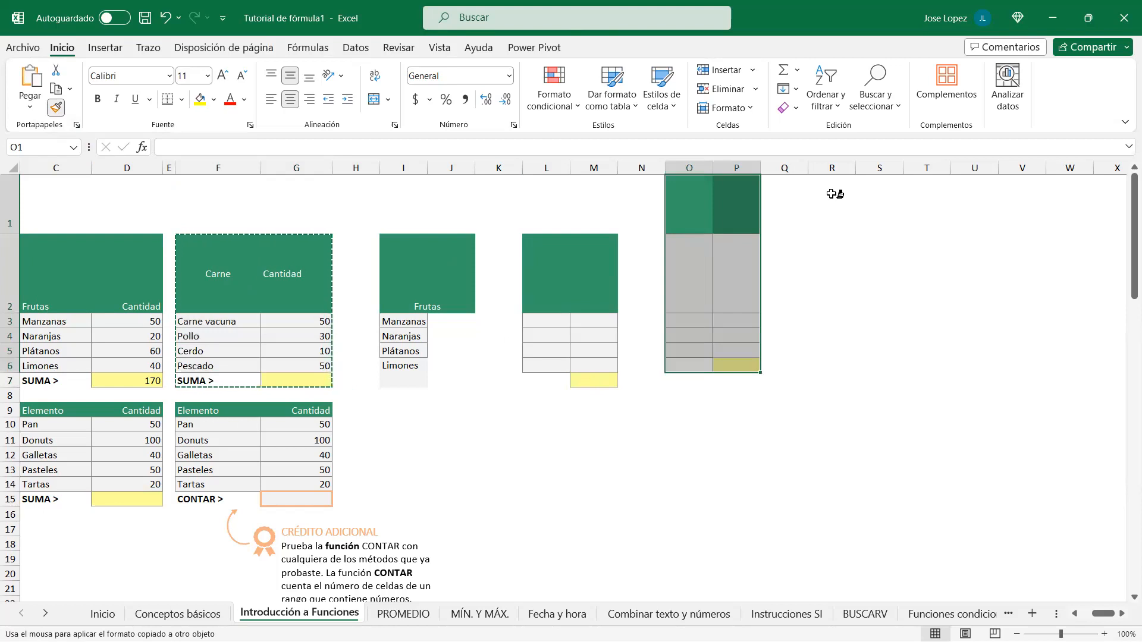
click(851, 205)
click(973, 201)
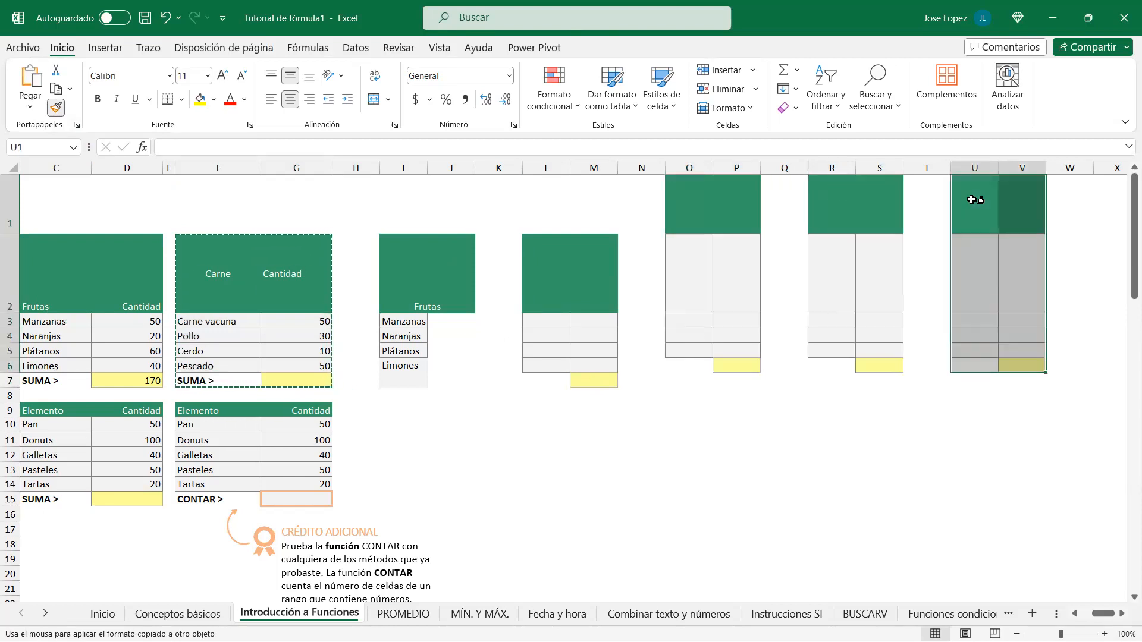
click(684, 411)
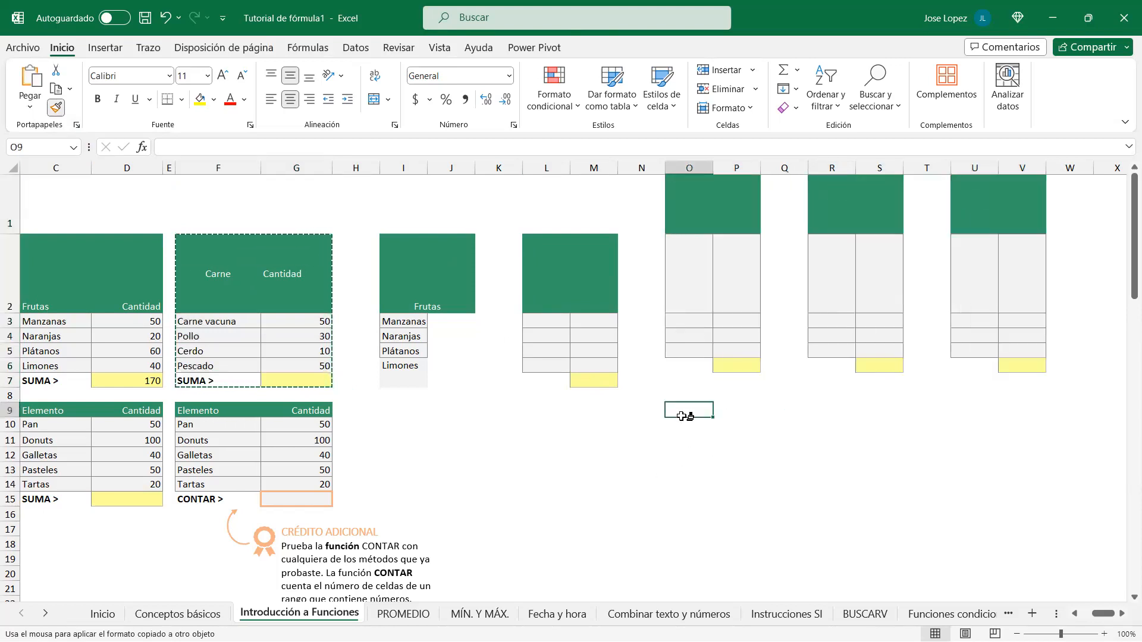
click(834, 411)
click(985, 411)
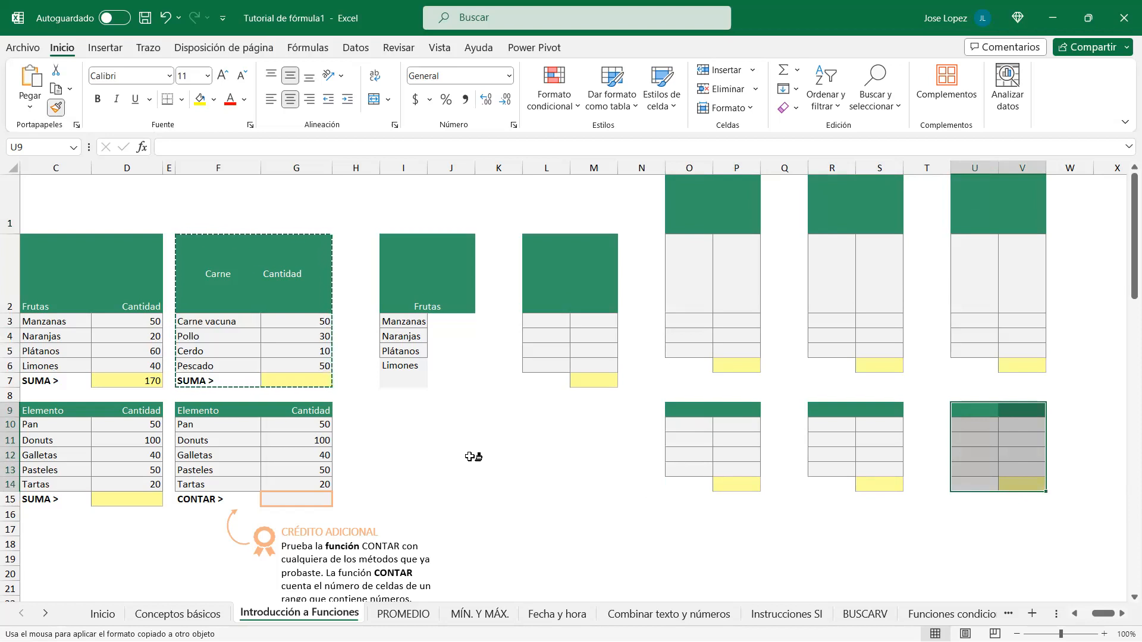
key(Escape)
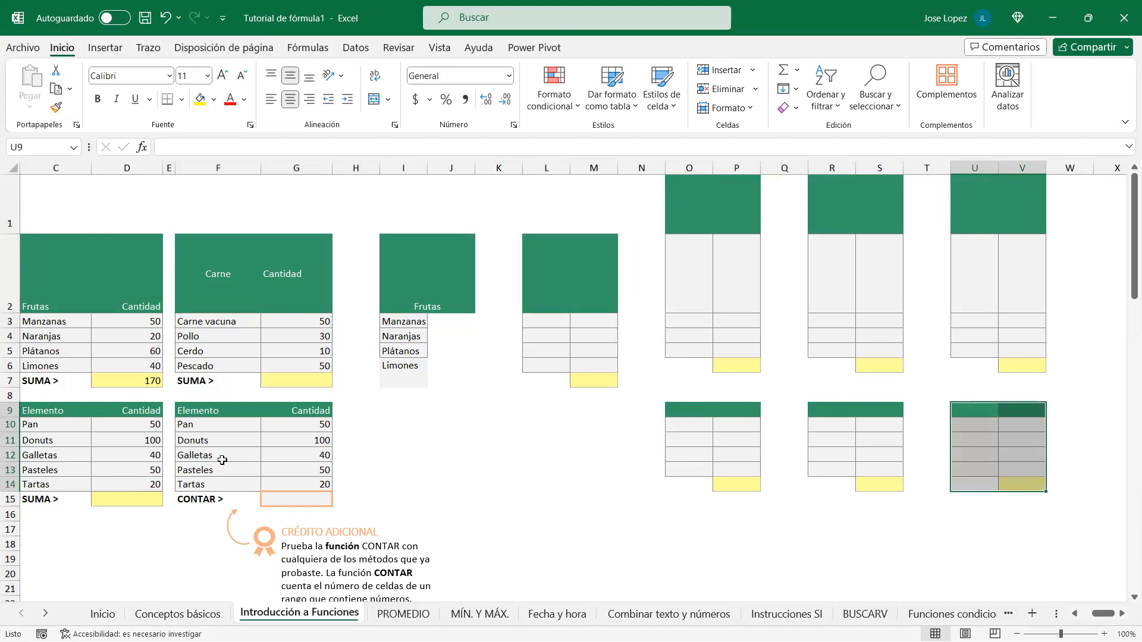
Step: Copy the orange-bordered format of the CONTAR result cell G15 onto I15
click(291, 501)
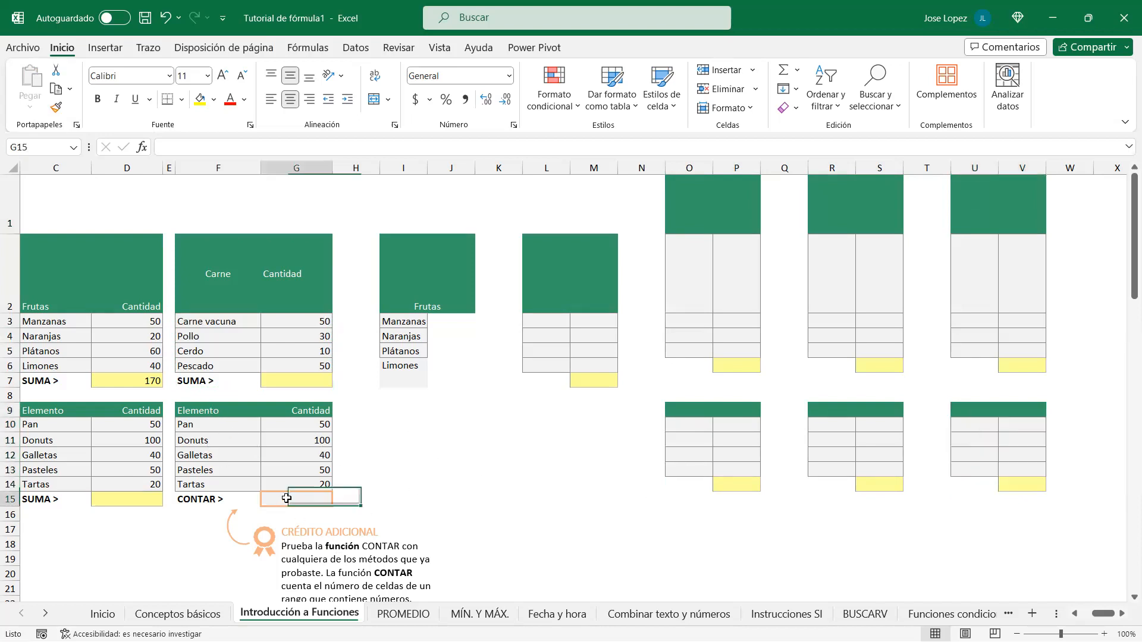
click(221, 502)
click(290, 503)
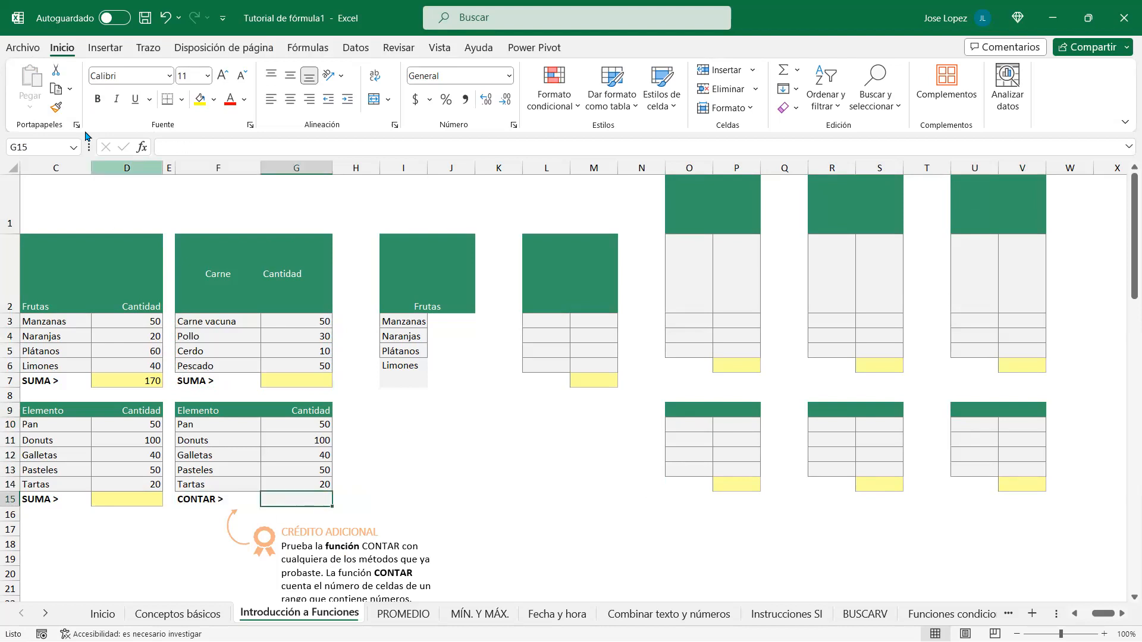
click(56, 107)
click(408, 498)
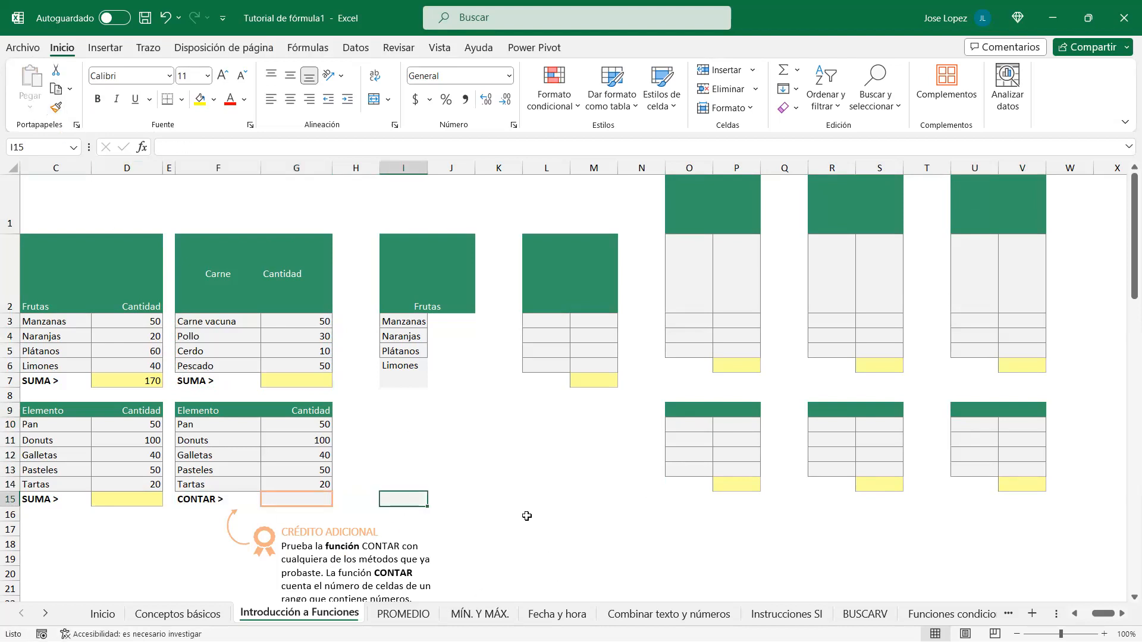
click(510, 467)
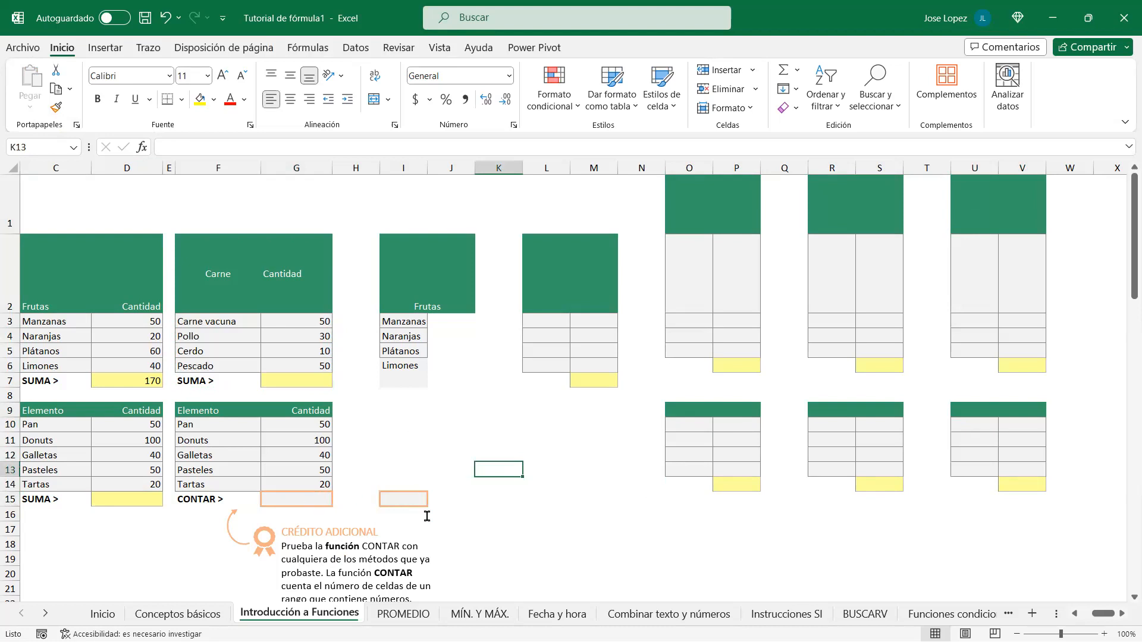
Step: Paint F15's CONTAR > formatting onto J15, enter 456 there, and right-align it
click(202, 495)
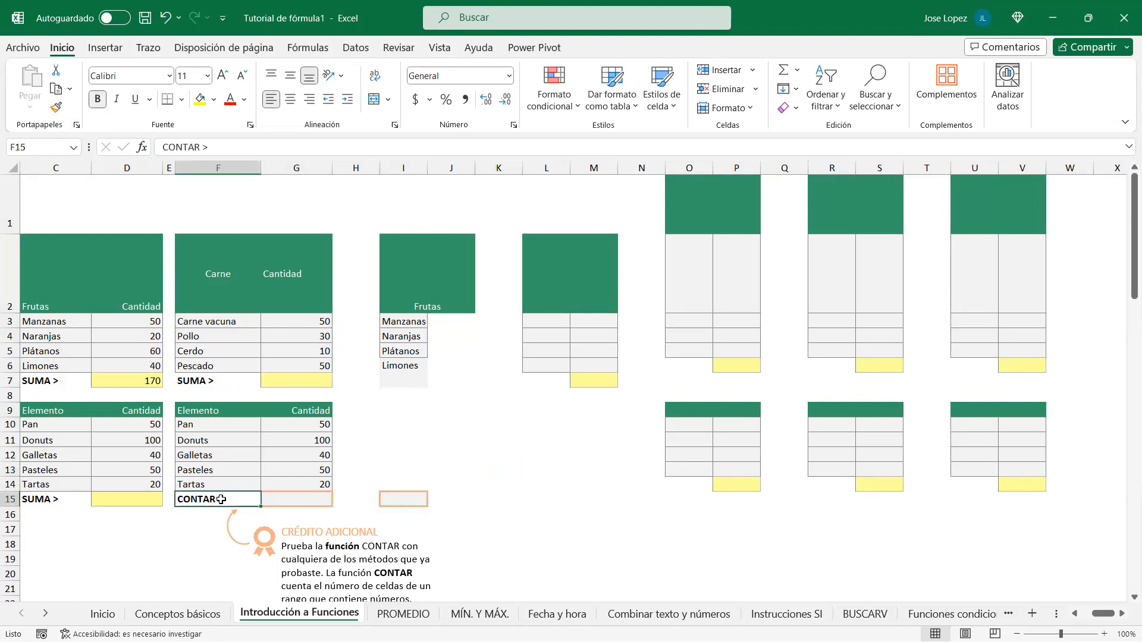
click(56, 107)
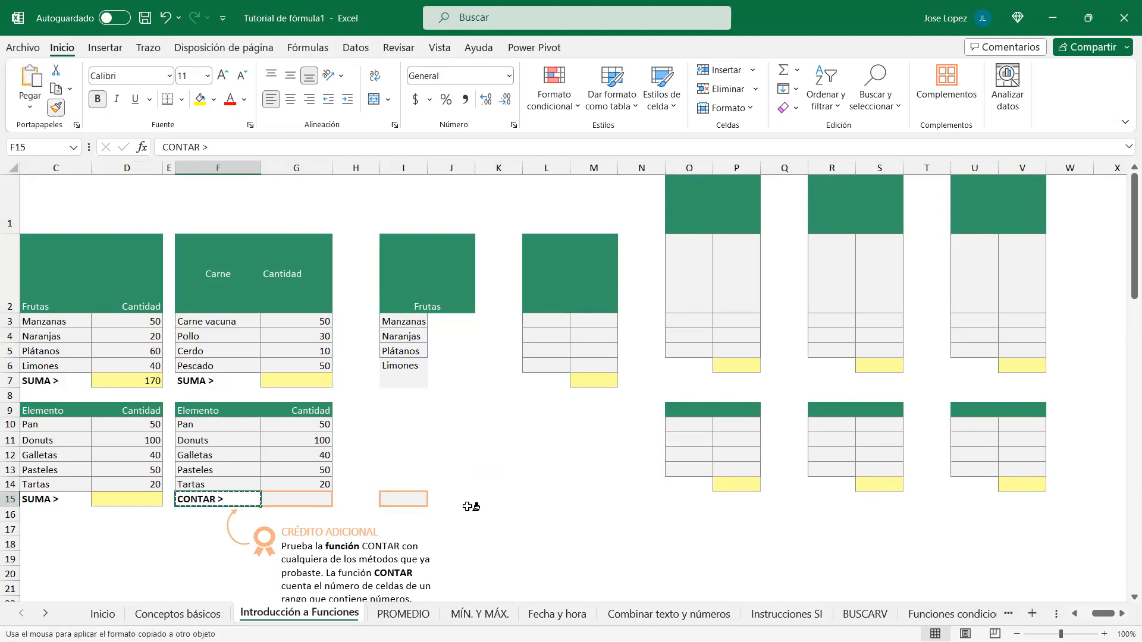
click(467, 499)
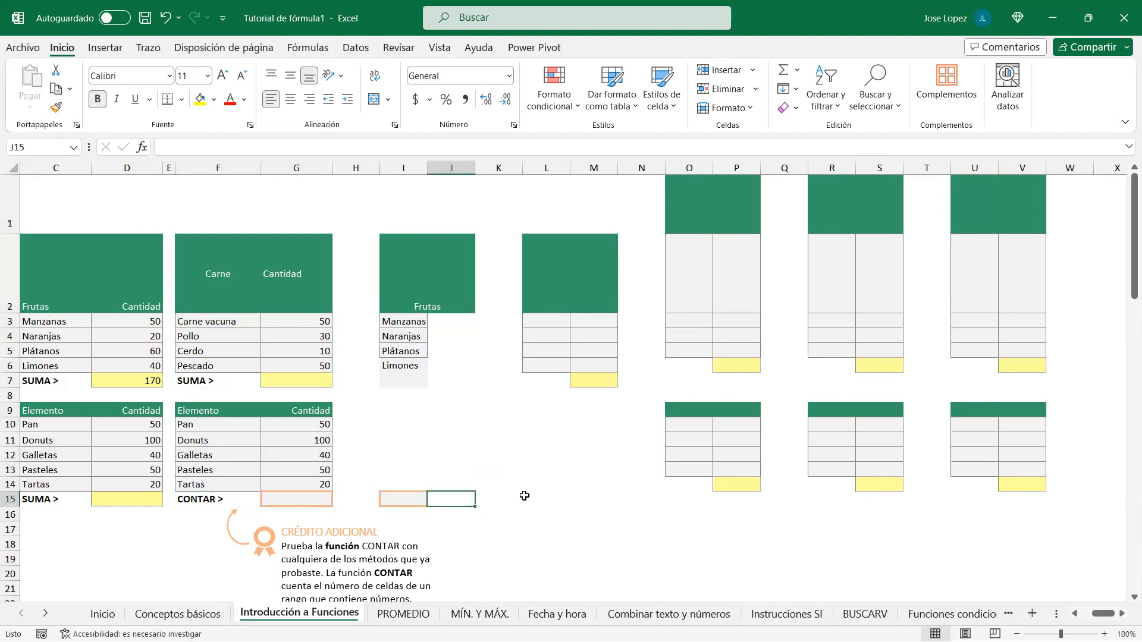
text(456)
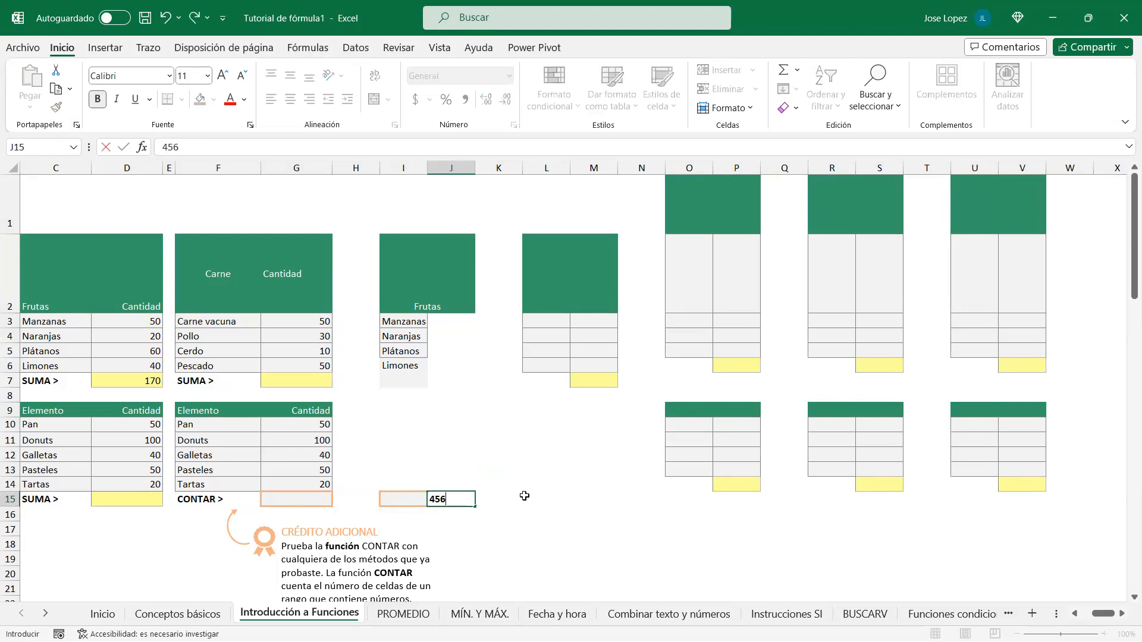
key(Return)
key(Up)
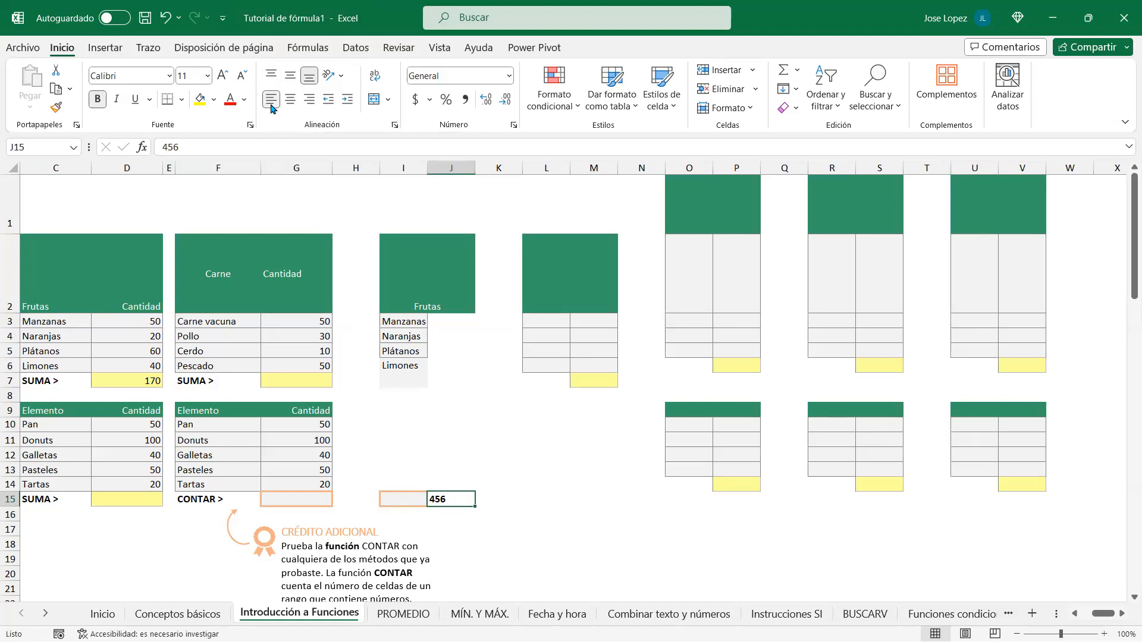
click(271, 103)
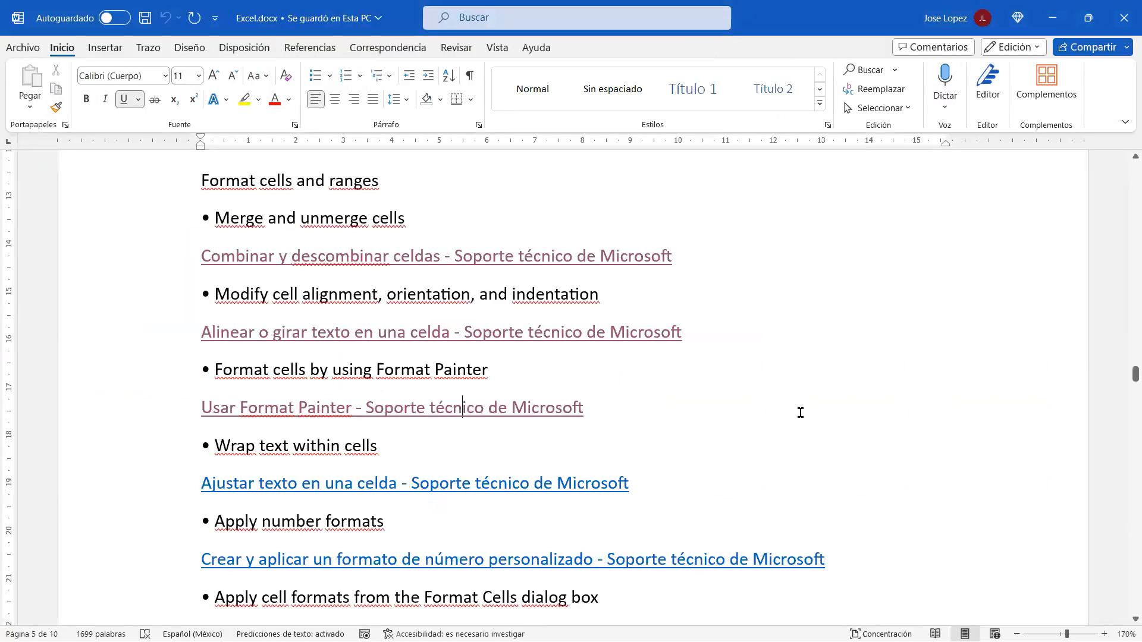
Step: Open the 'Ajustar texto en una celda - Soporte técnico de Microsoft' link from the notes
scroll(804, 405, down, 1)
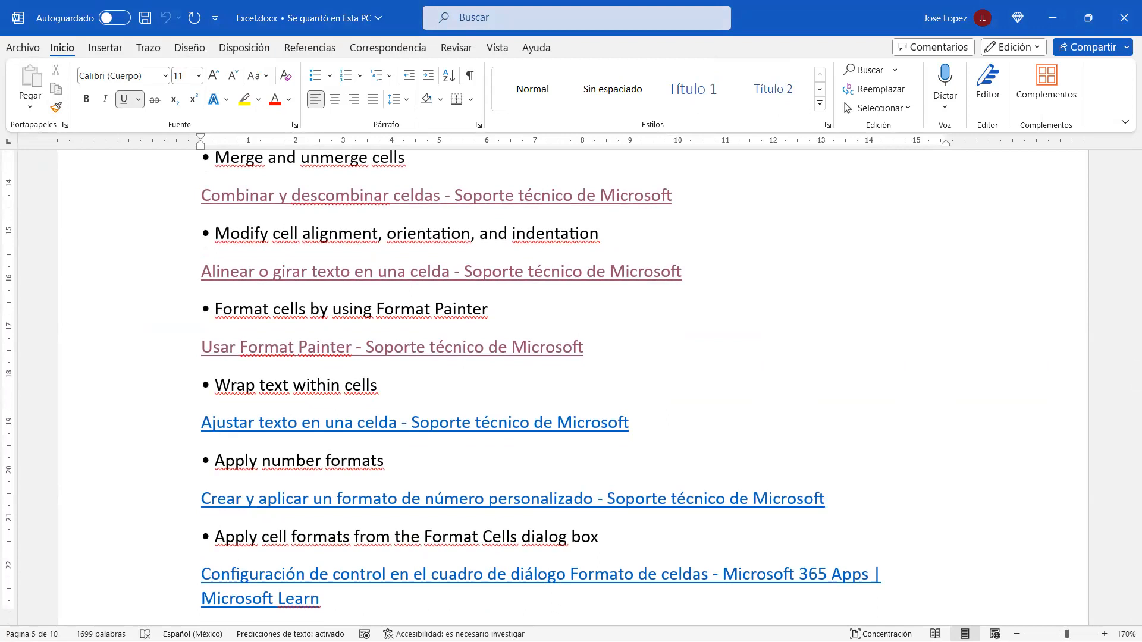
click(737, 385)
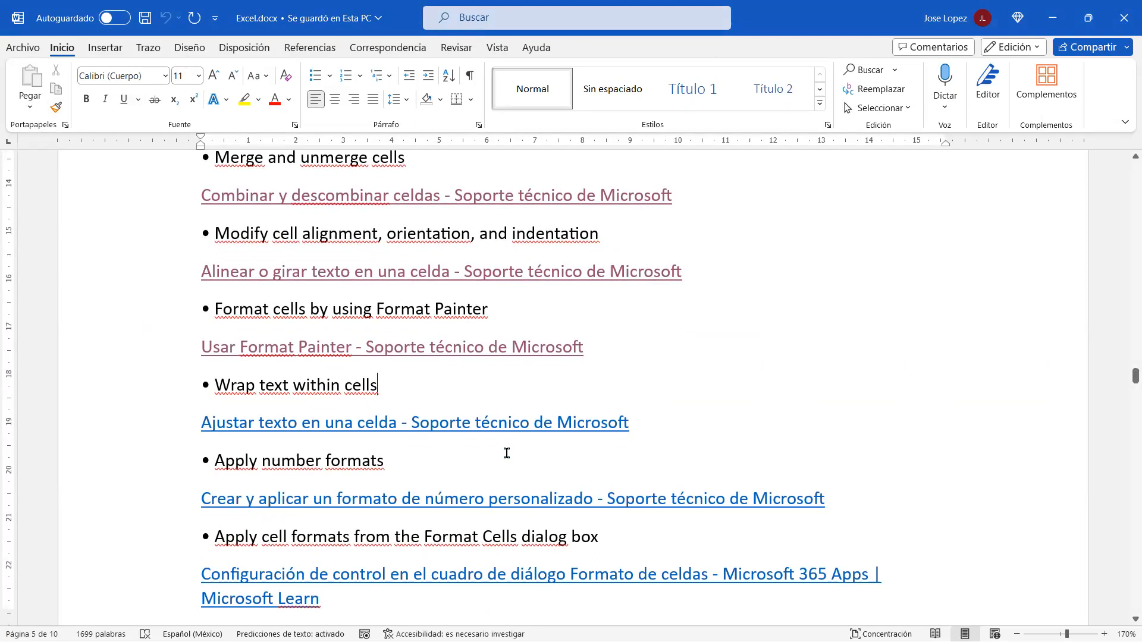
ctrl+click(446, 423)
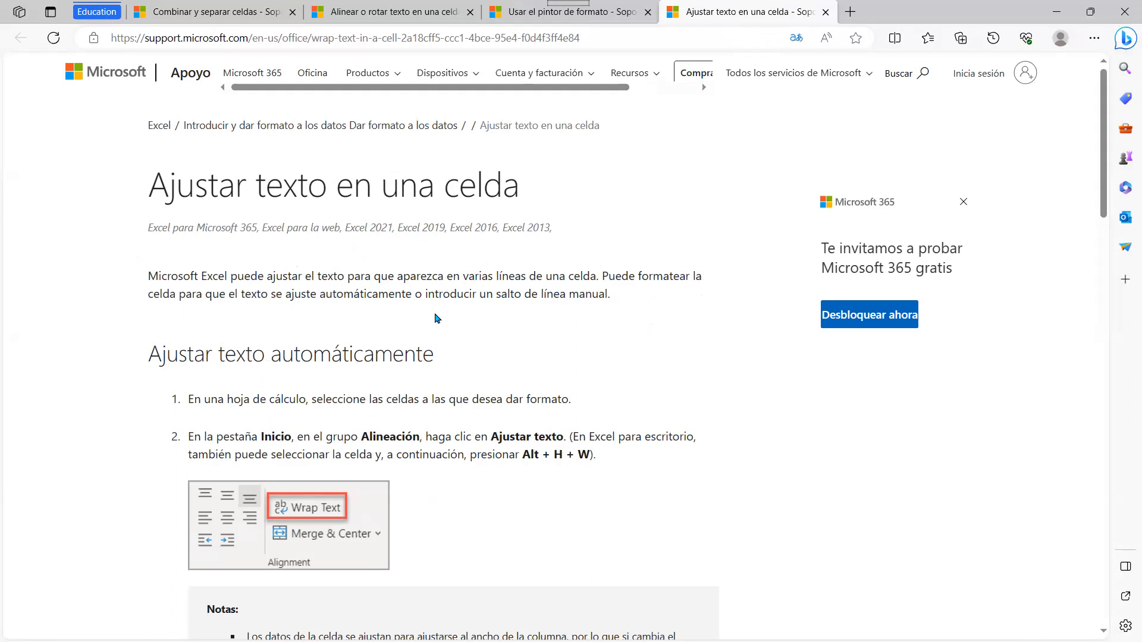
Step: Scroll the wrap-text article down through its line-break steps, then return to Excel
scroll(632, 299, down, 3)
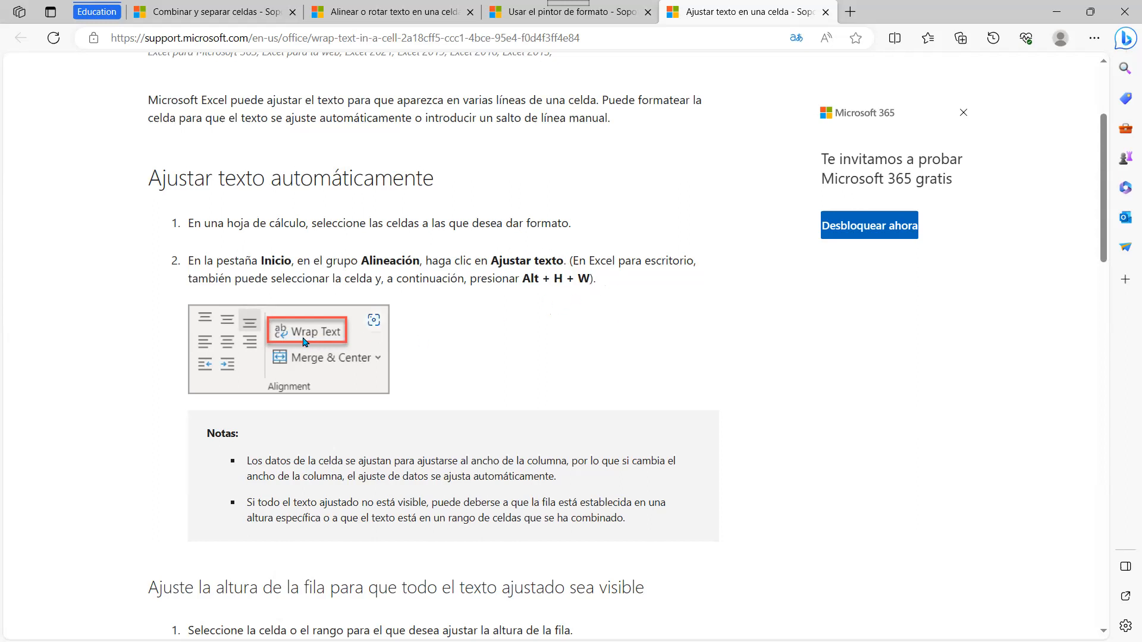
scroll(559, 296, down, 3)
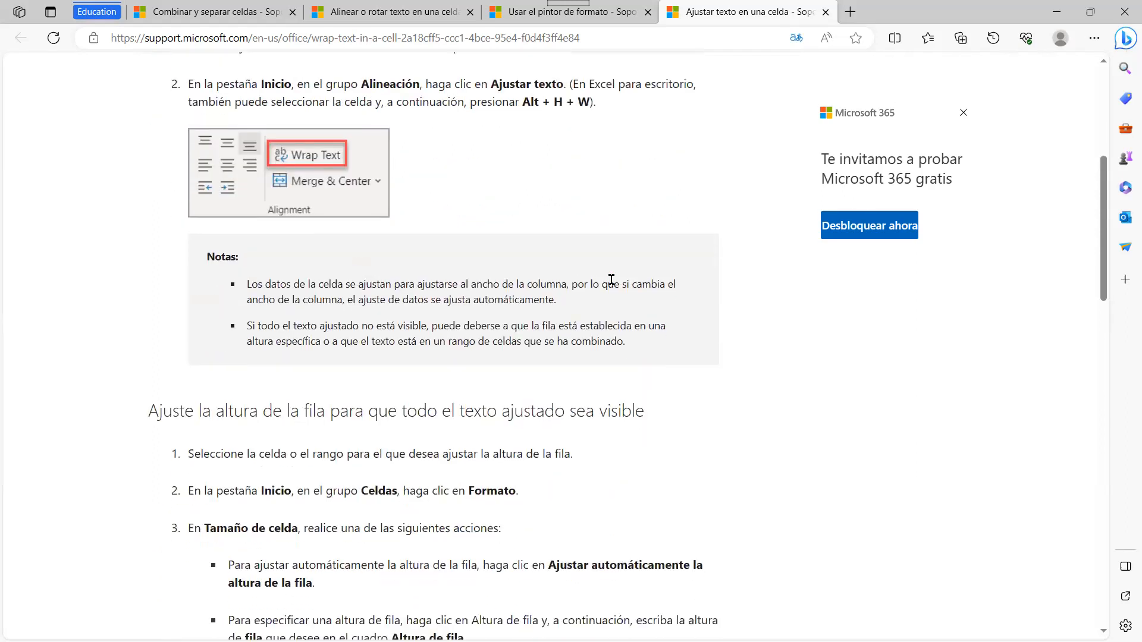
scroll(518, 250, down, 3)
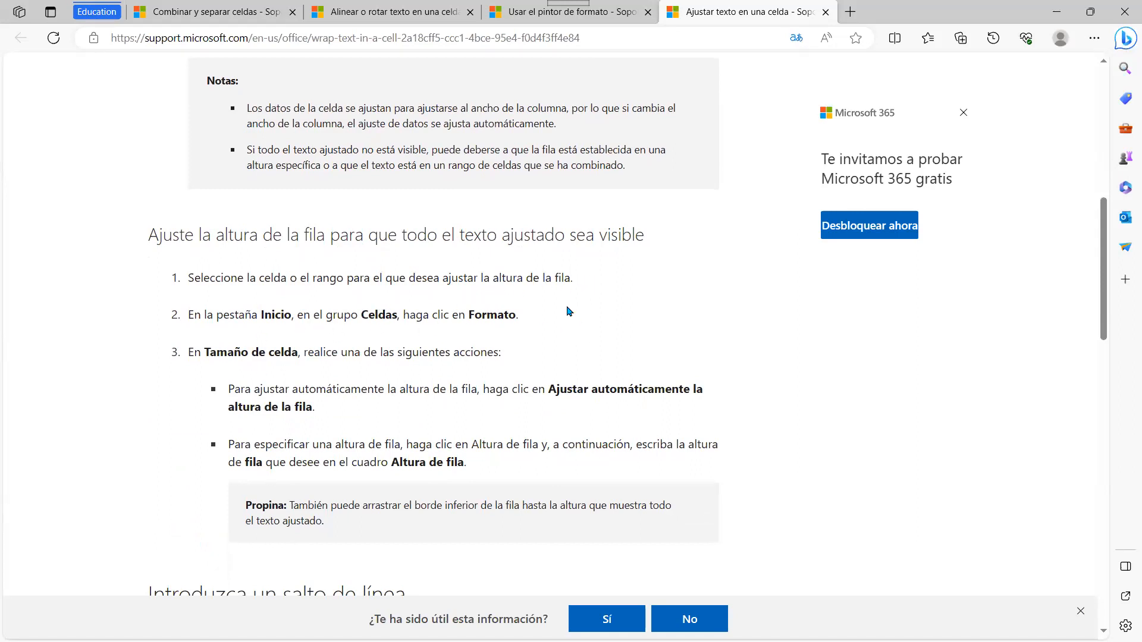
scroll(568, 310, down, 3)
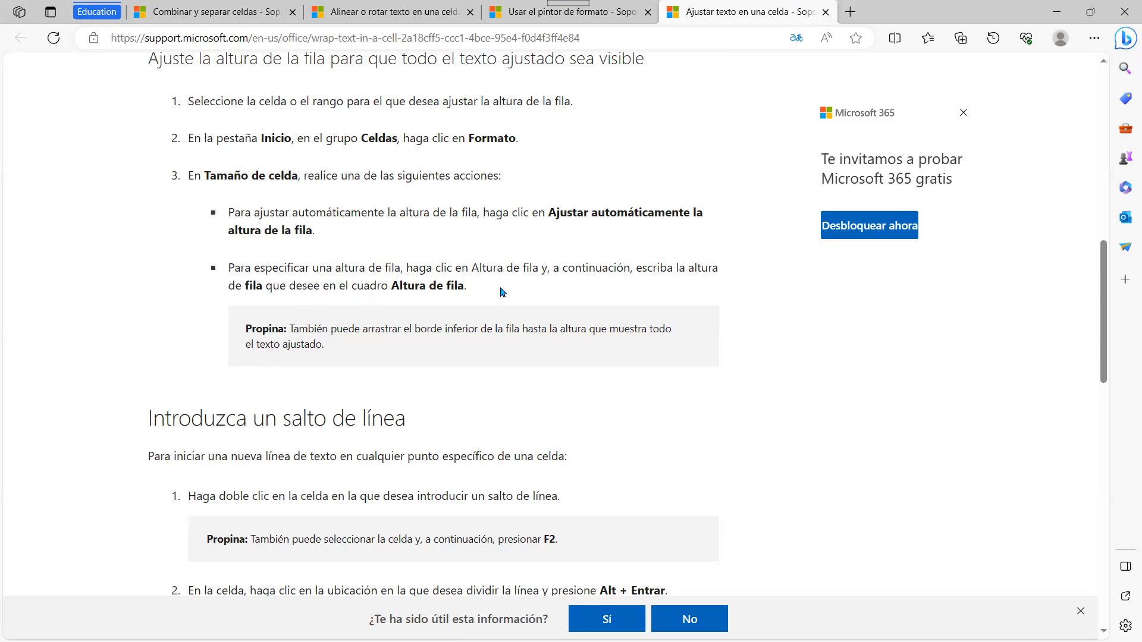
scroll(501, 292, down, 3)
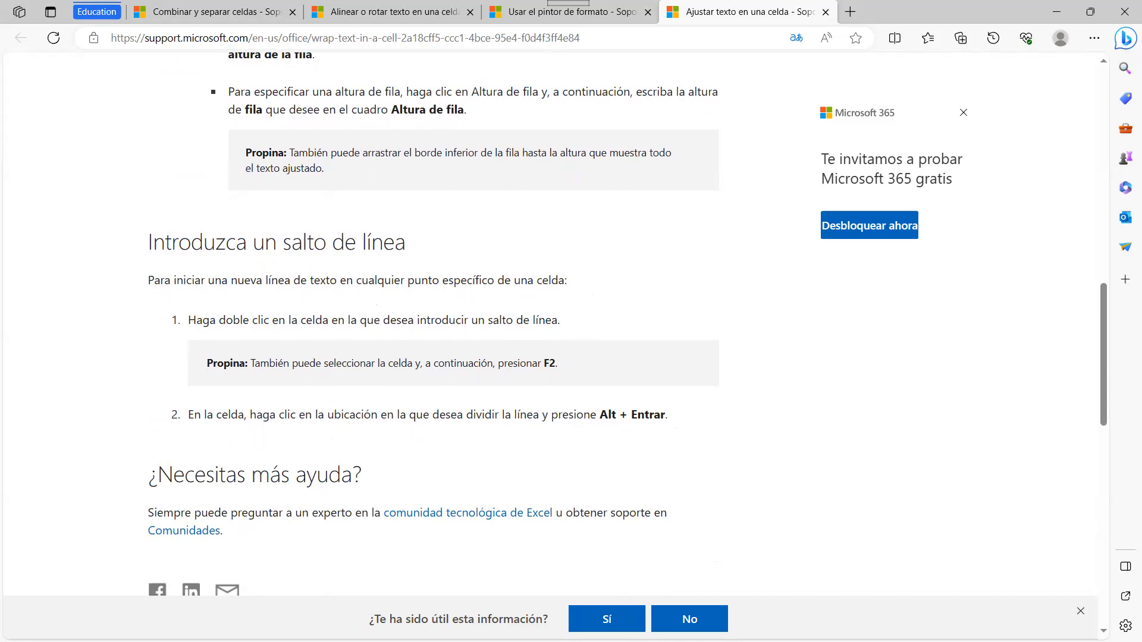
key(alt+Tab)
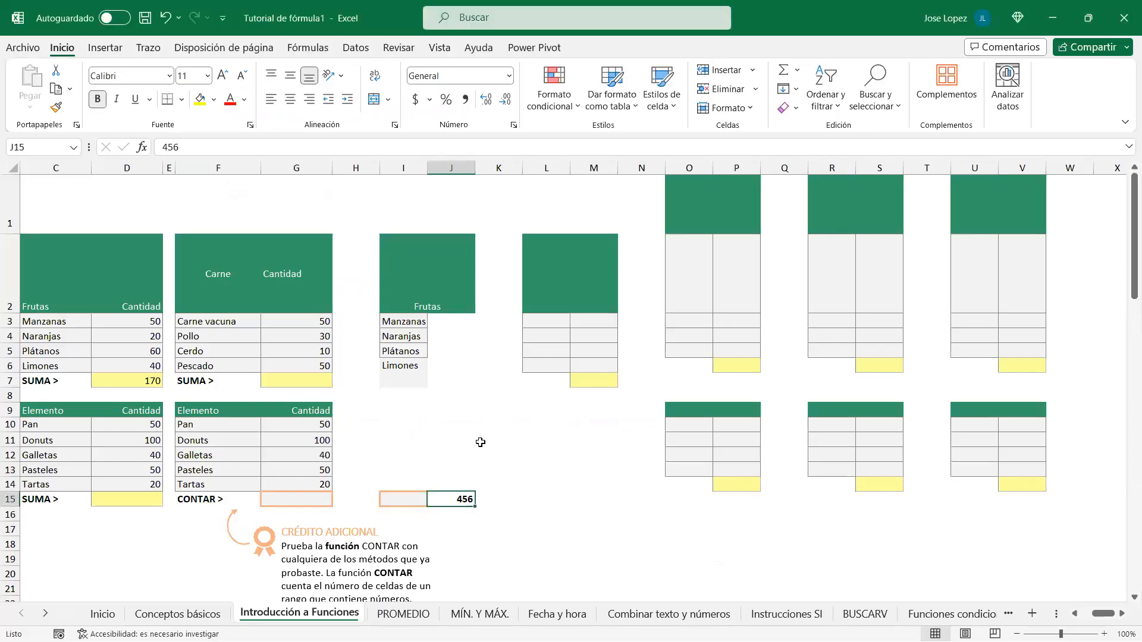
Step: Copy the CRÉDITO ADICIONAL callout heading and paste it into cell O9
scroll(395, 454, down, 1)
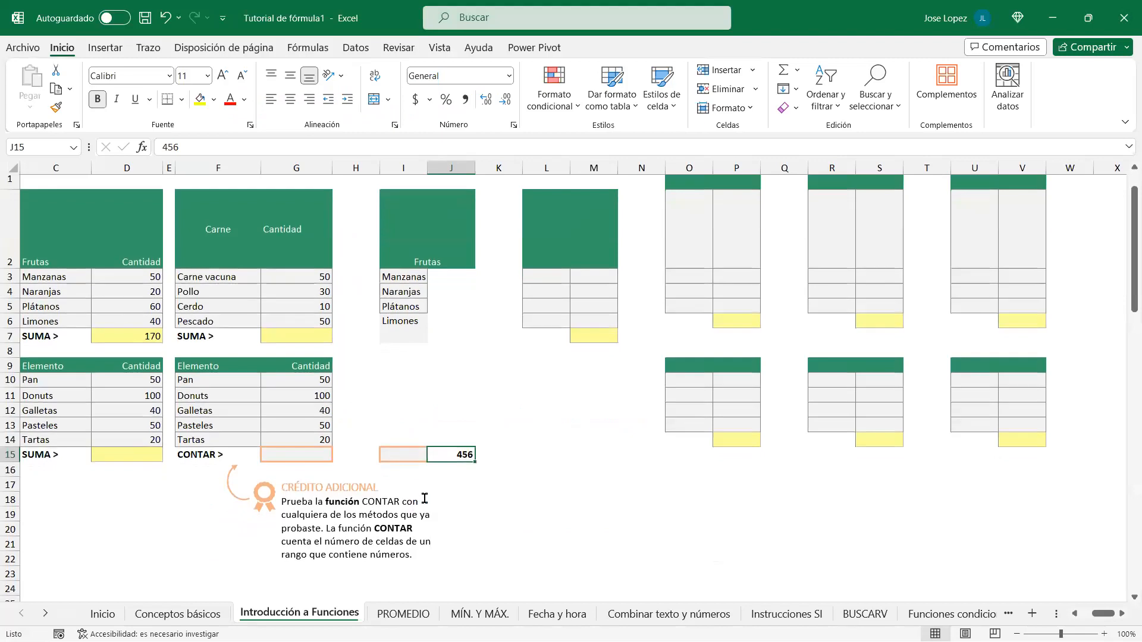
click(311, 486)
drag(277, 488, 354, 488)
key(ctrl+c)
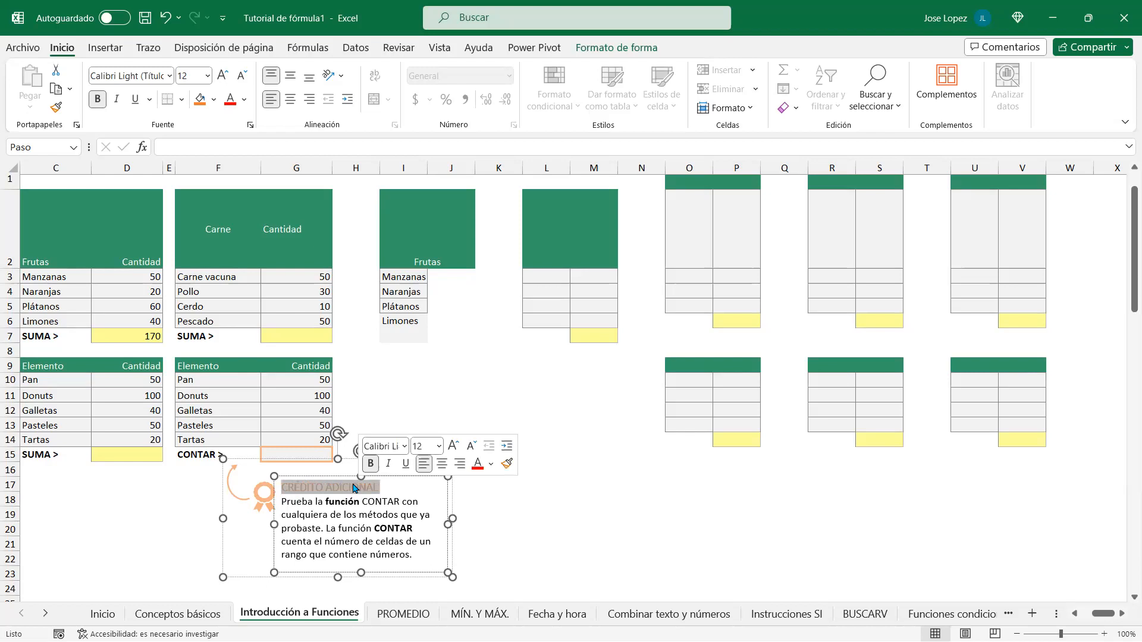
key(Escape)
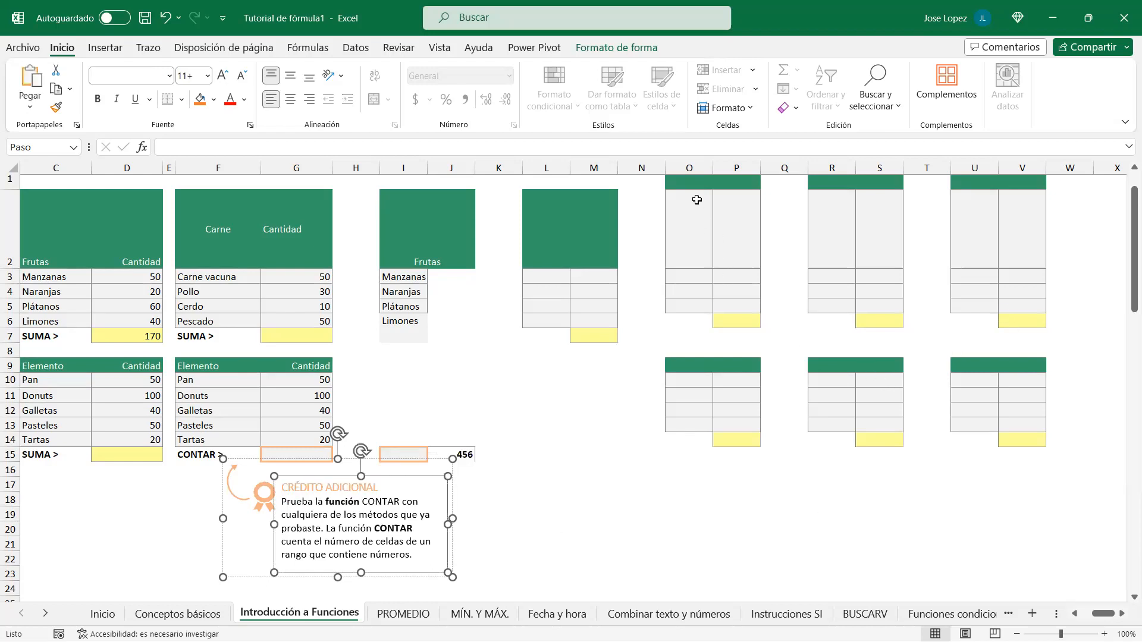
scroll(693, 196, up, 1)
click(684, 409)
click(341, 147)
key(ctrl+v)
key(Return)
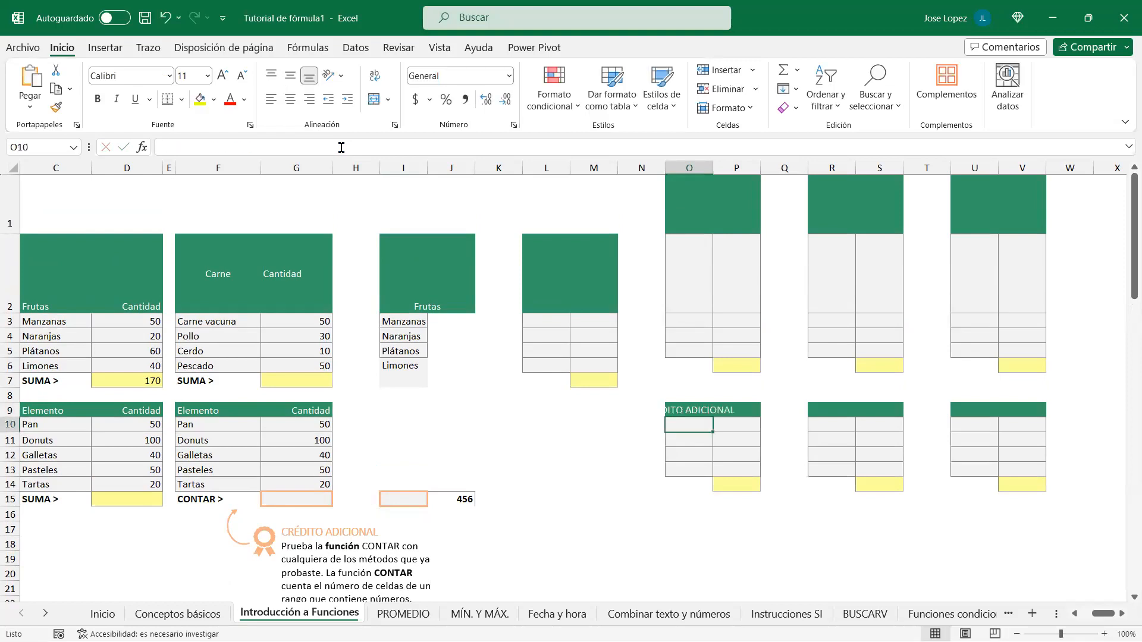
Step: Enter Total as the header in P9, then return to O9
click(750, 410)
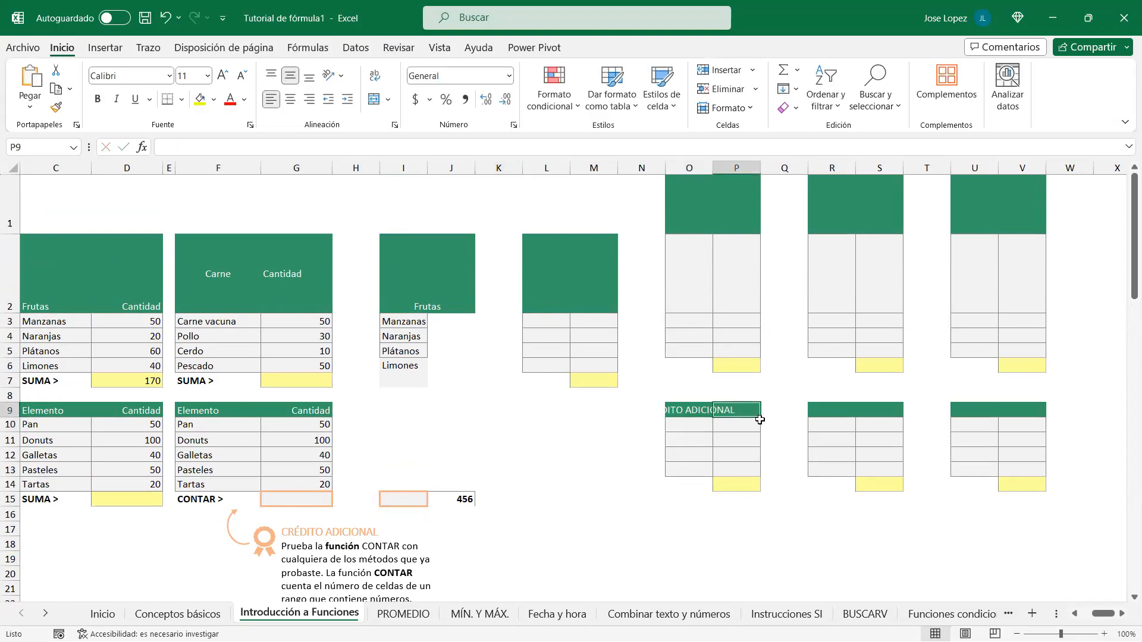
text(Total)
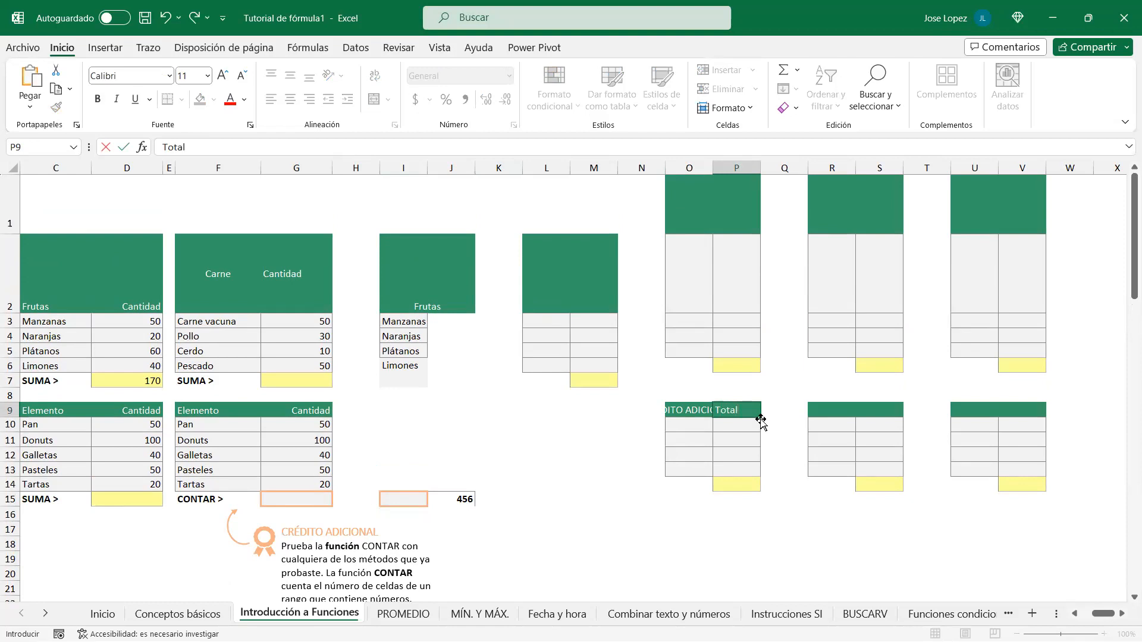
key(Return)
key(Up)
key(Left)
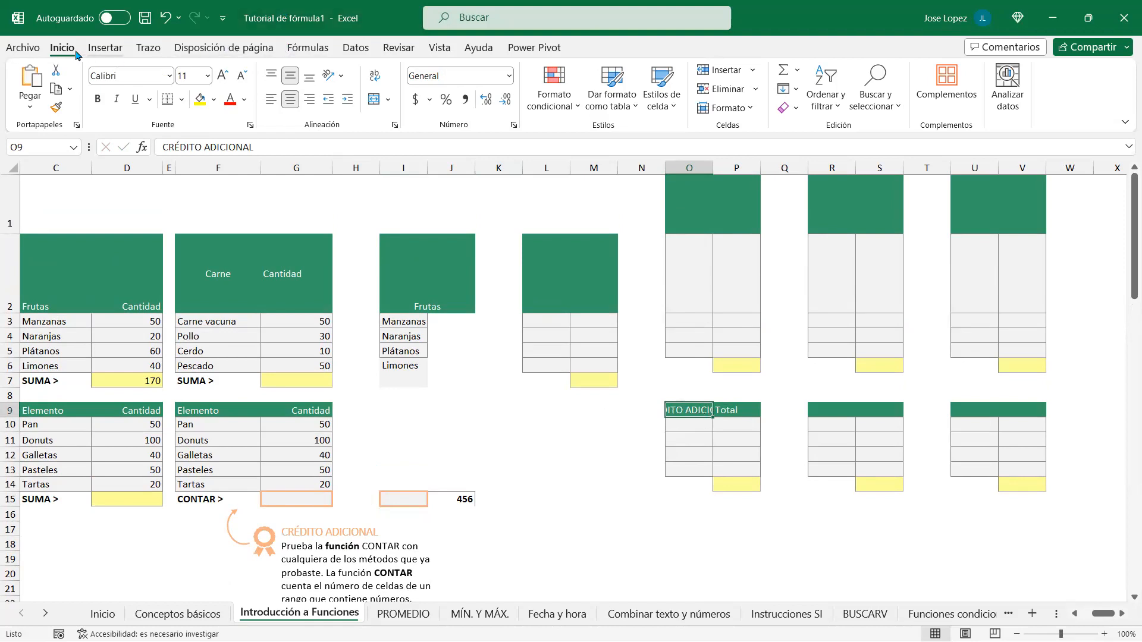
Step: Wrap O9's CRÉDITO ADICIONAL heading, widen column O and shrink row 9 to two lines
click(376, 80)
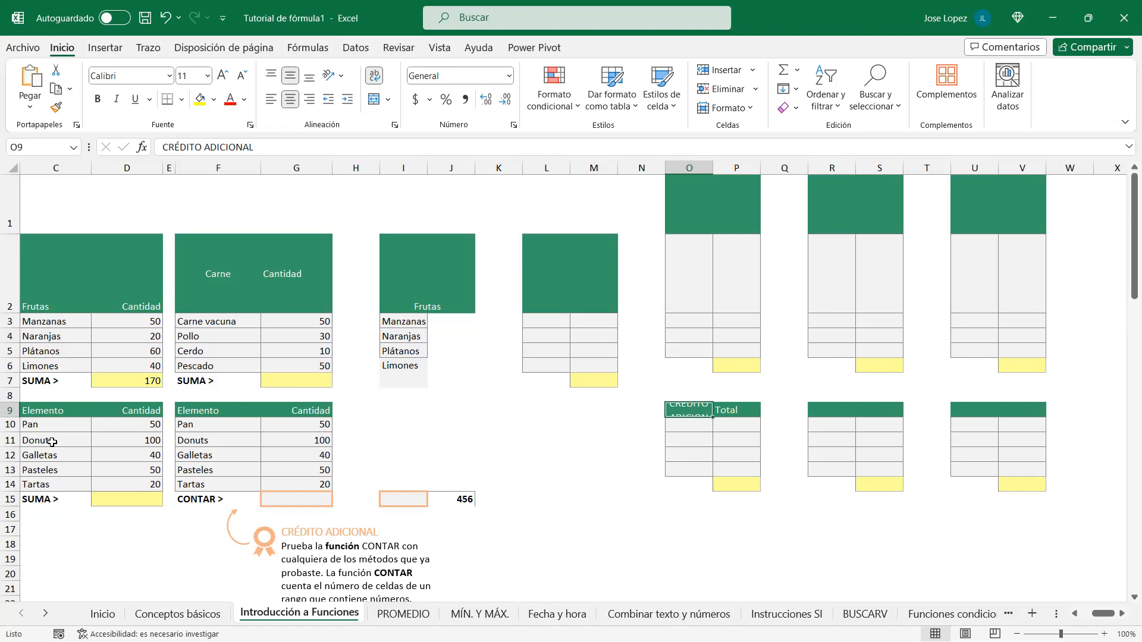
double_click(14, 417)
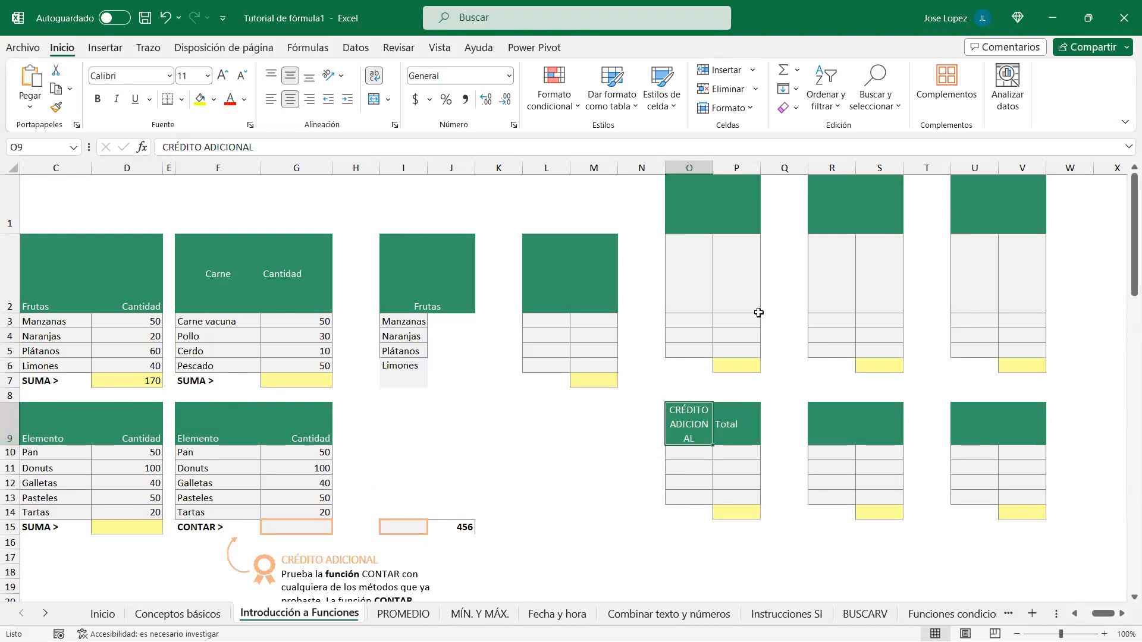
double_click(712, 168)
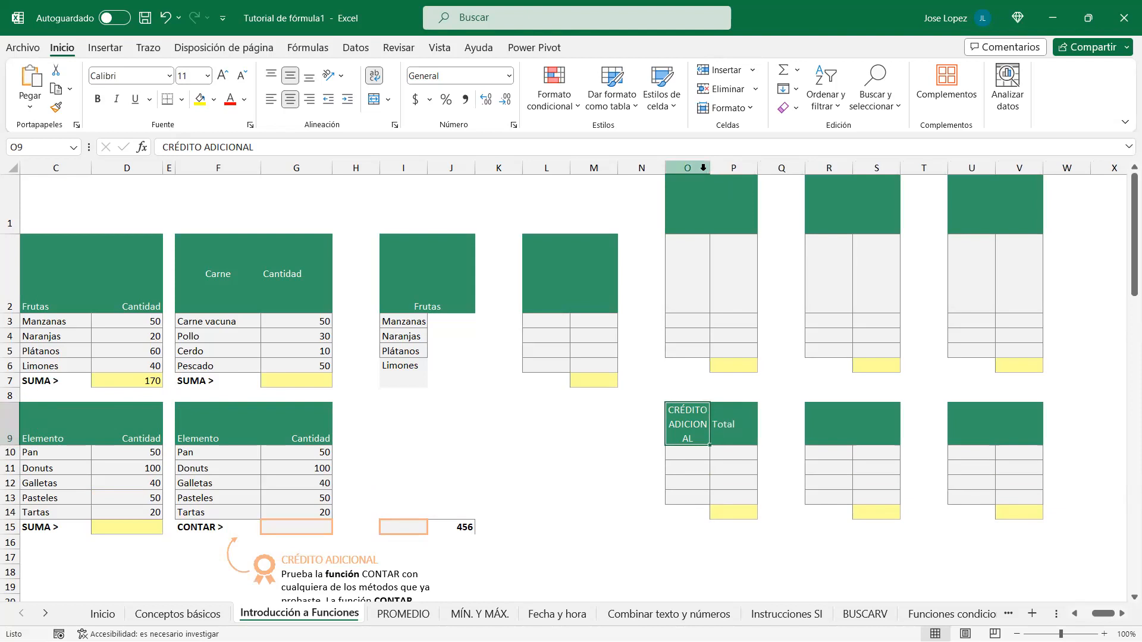
click(704, 168)
drag(746, 176, 747, 177)
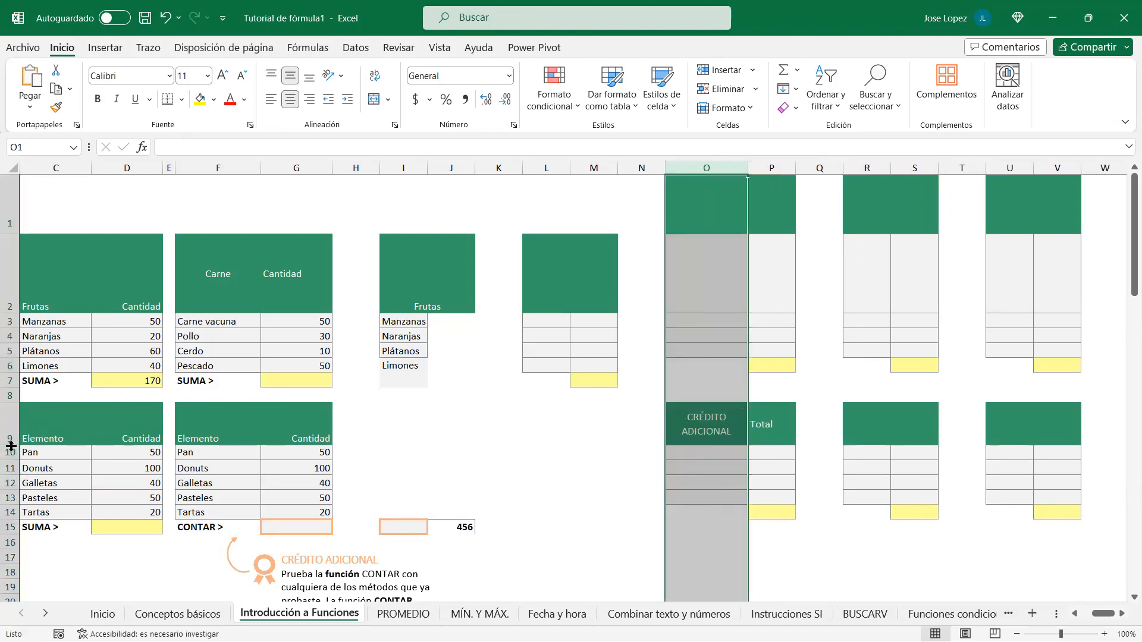
drag(11, 446, 11, 432)
click(705, 423)
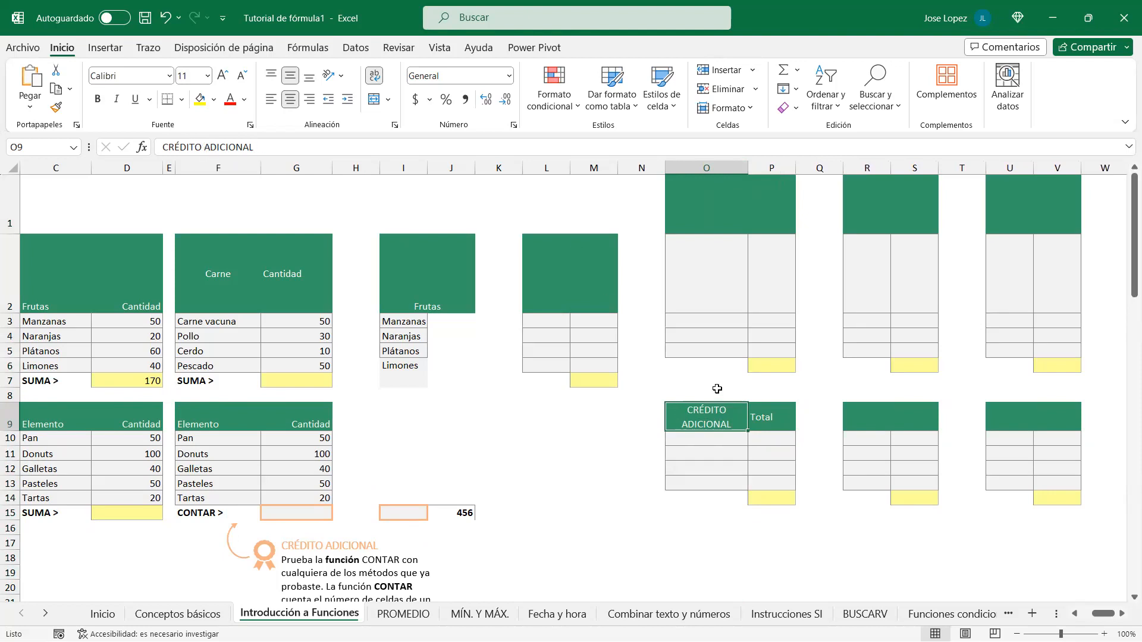
drag(273, 149, 162, 148)
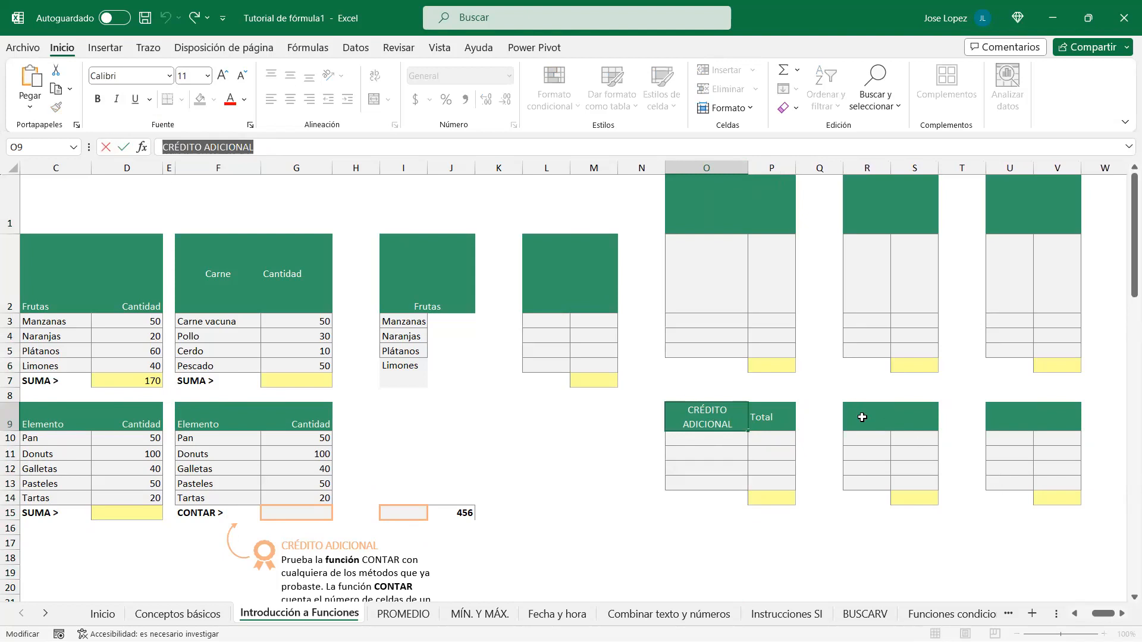
Step: Copy the O9:P9 headers and paste them into R9:S9
click(763, 515)
drag(723, 420, 763, 418)
key(ctrl+c)
click(880, 418)
key(ctrl+v)
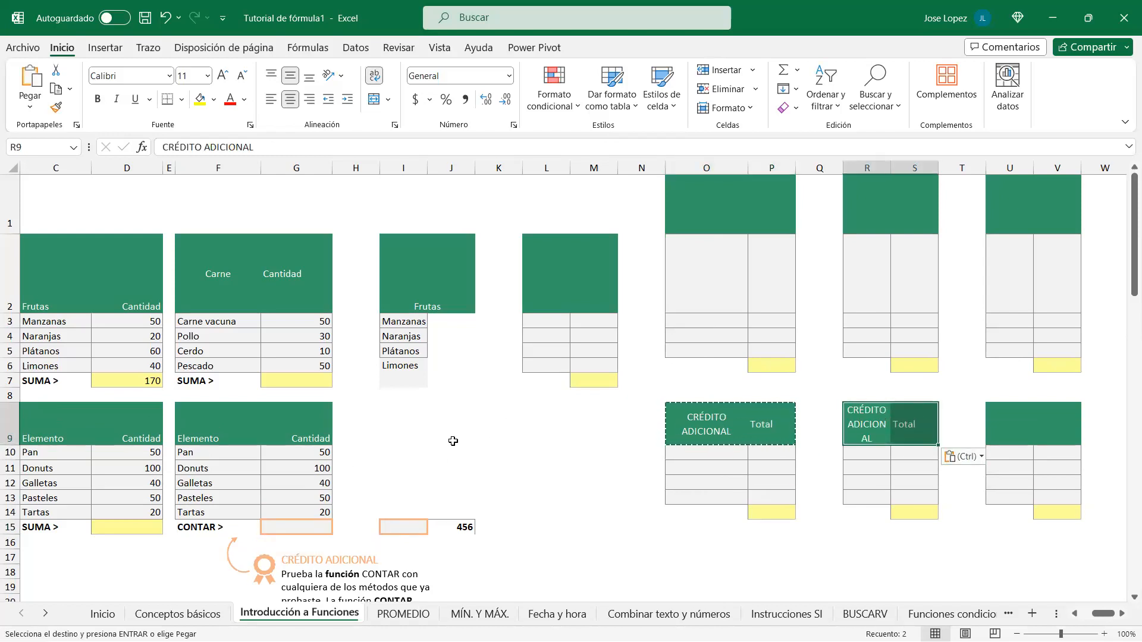
Step: Edit R9's heading so CRÉDITO ADICIONAL breaks over two lines
drag(13, 442, 14, 422)
click(871, 417)
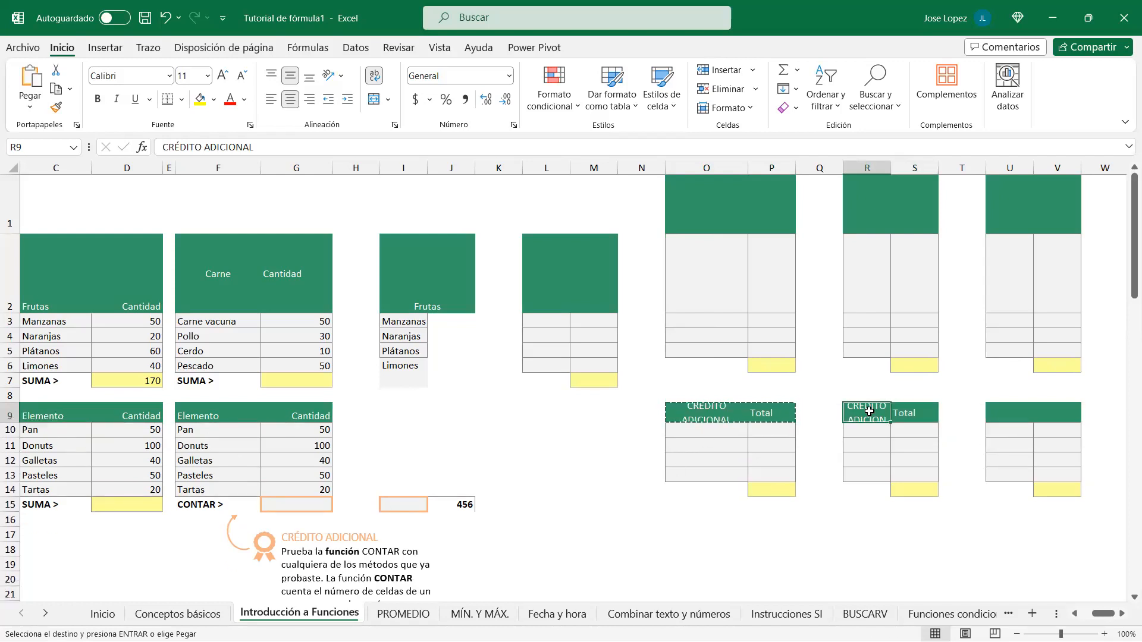
click(205, 148)
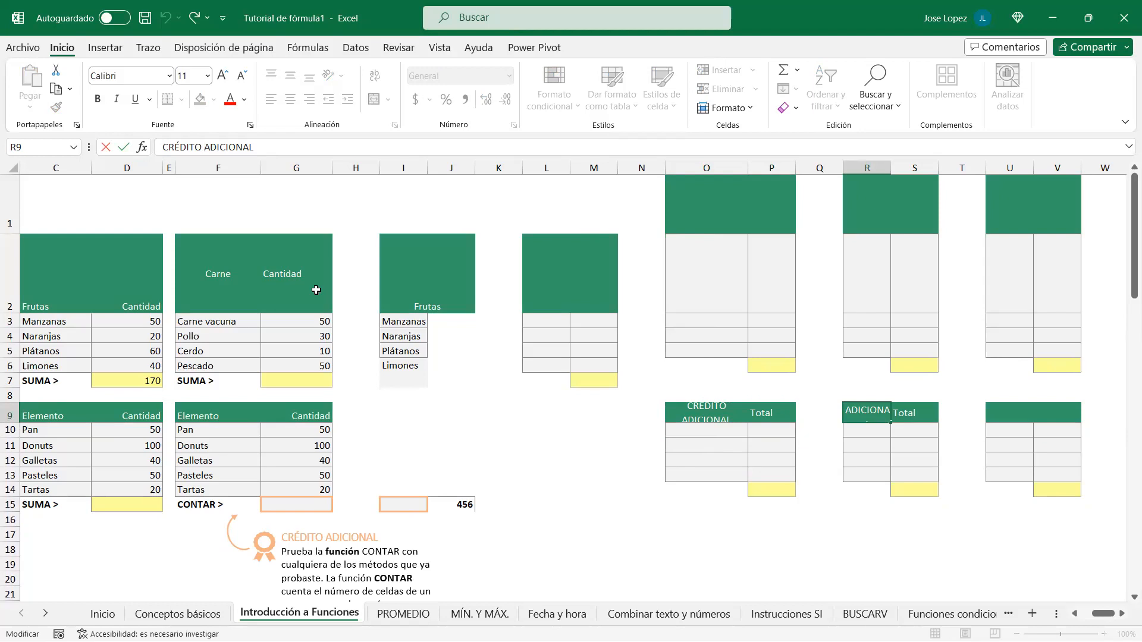
key(Delete)
key(Delete)
key(Delete)
key(Delete)
key(Delete)
key(Delete)
key(Delete)
key(Delete)
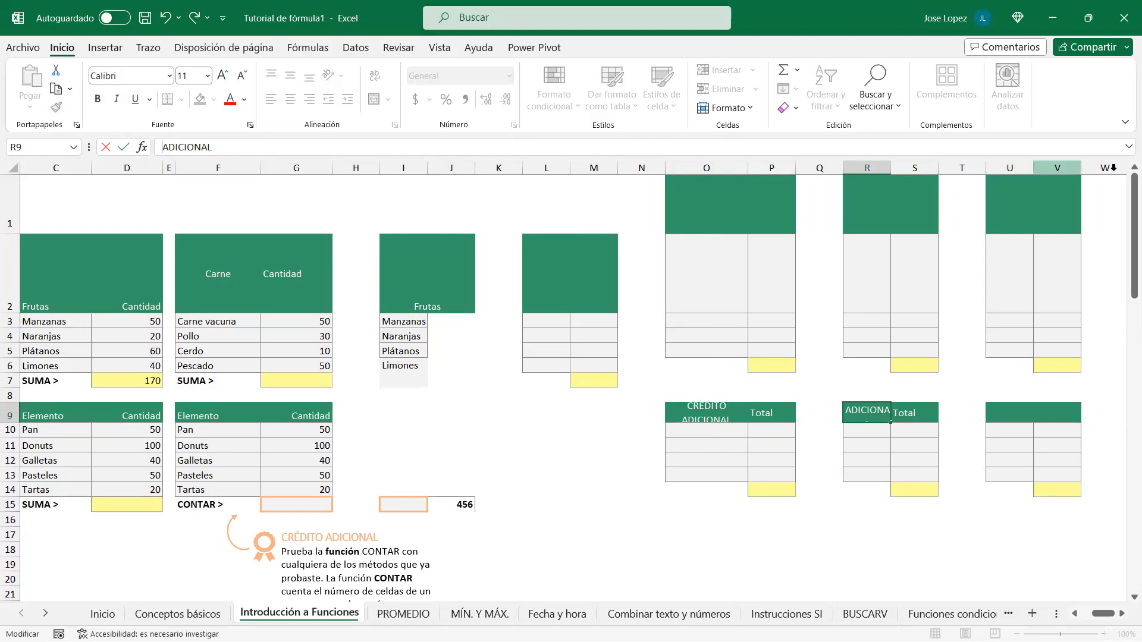
click(422, 154)
drag(418, 155, 418, 170)
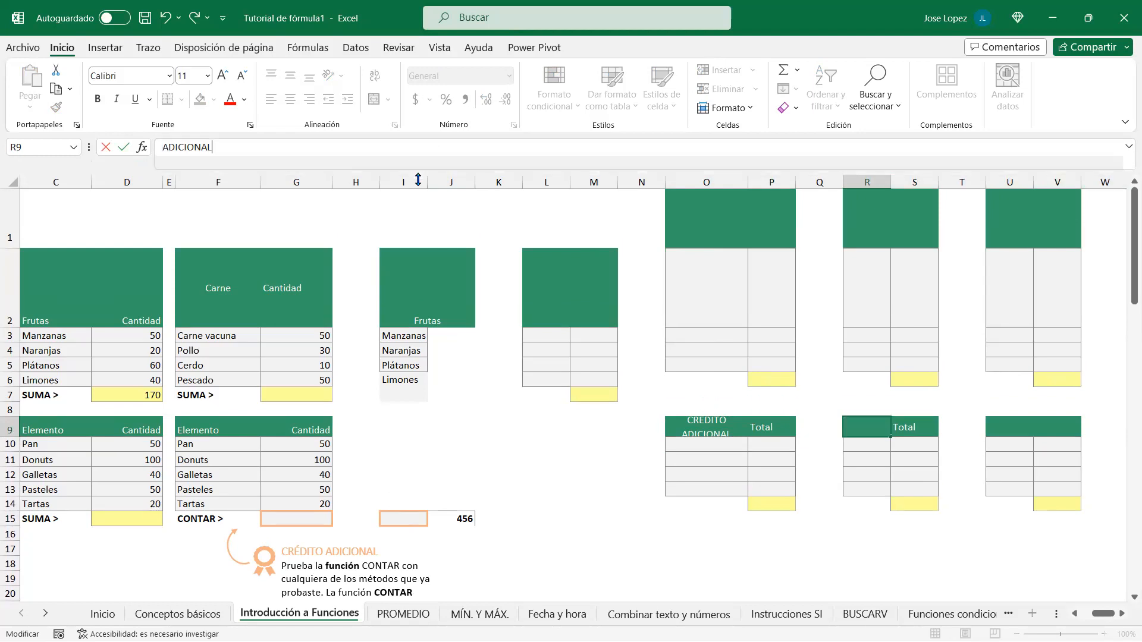
click(220, 147)
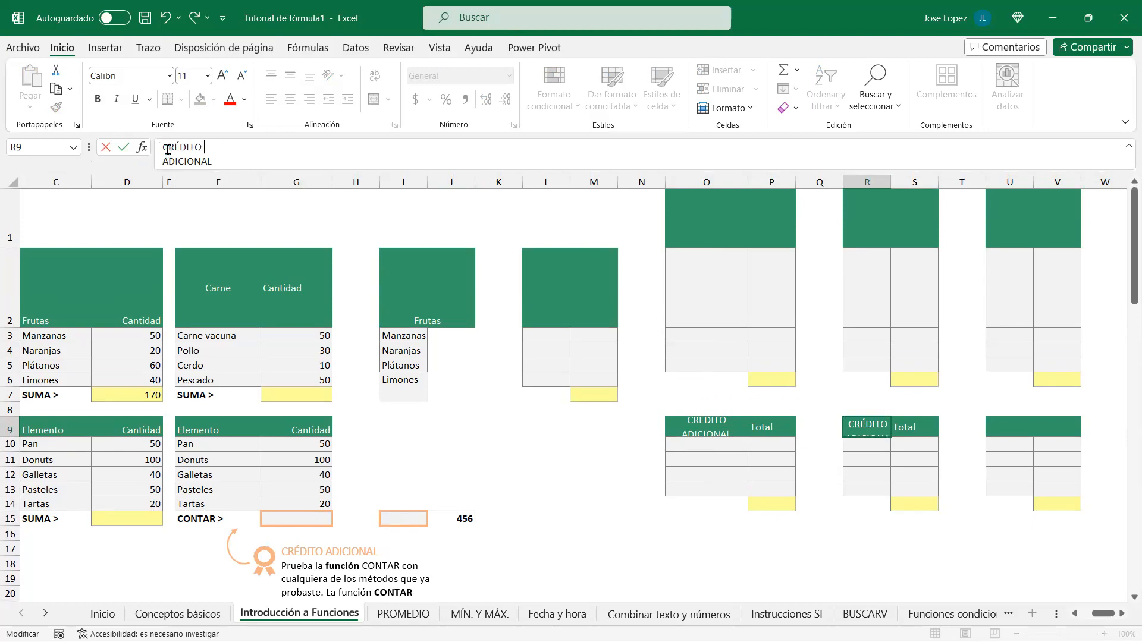
drag(162, 149, 215, 167)
click(251, 150)
click(815, 427)
Step: Widen column R and fit row 9's height to the two-line header
drag(887, 183, 885, 183)
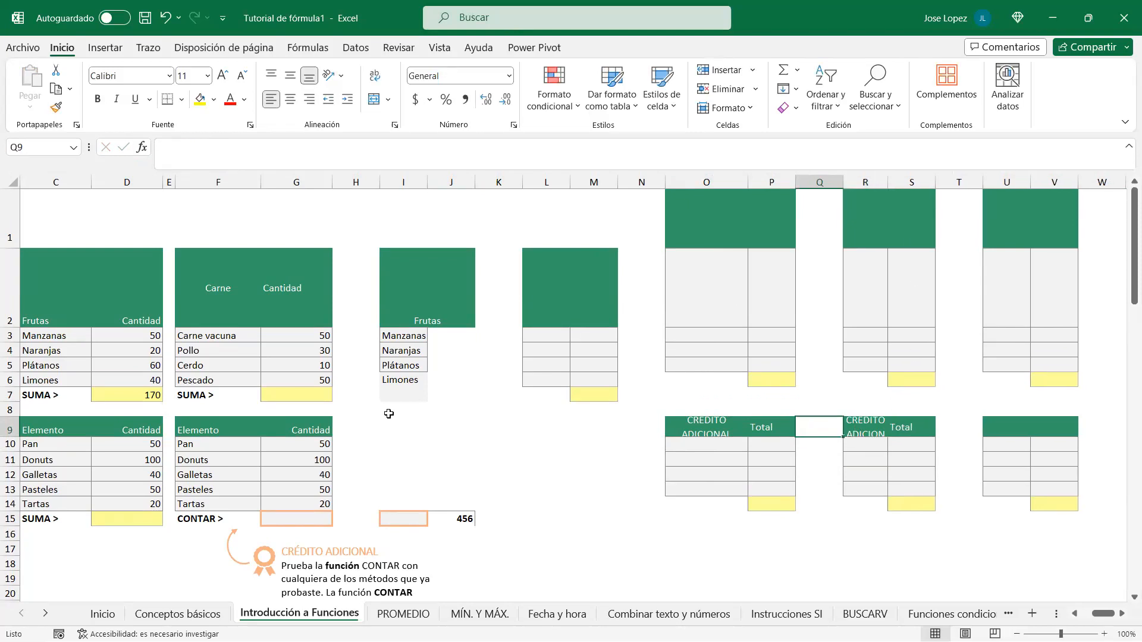
double_click(7, 437)
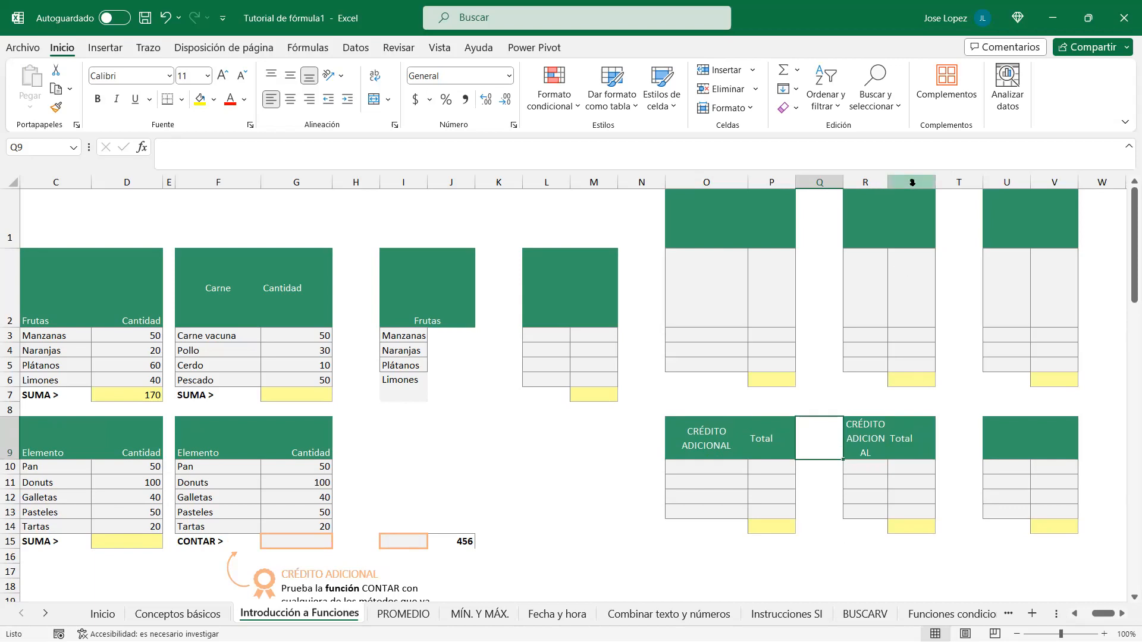
drag(888, 183, 926, 183)
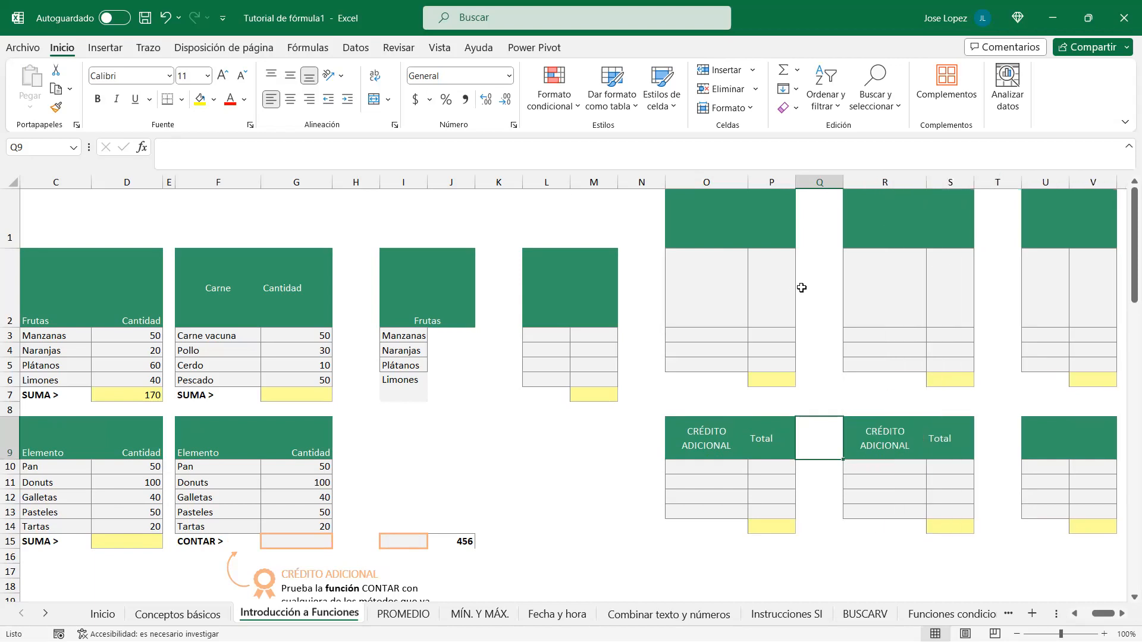
drag(10, 459, 11, 445)
click(876, 433)
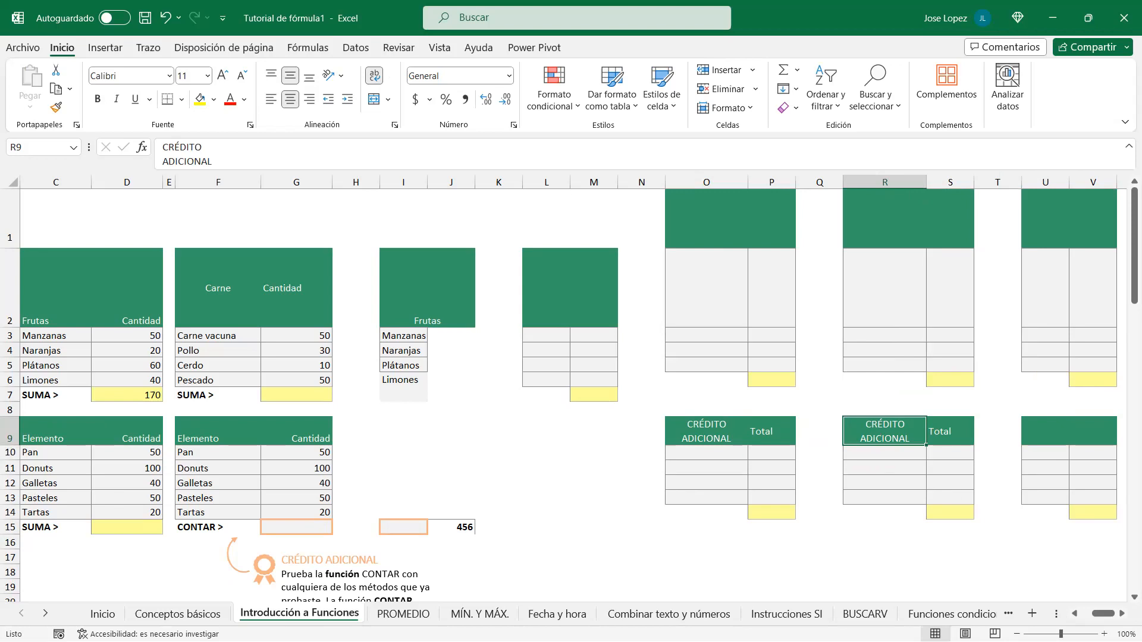
Step: Open the custom number format help link from the Word notes
key(alt+Tab)
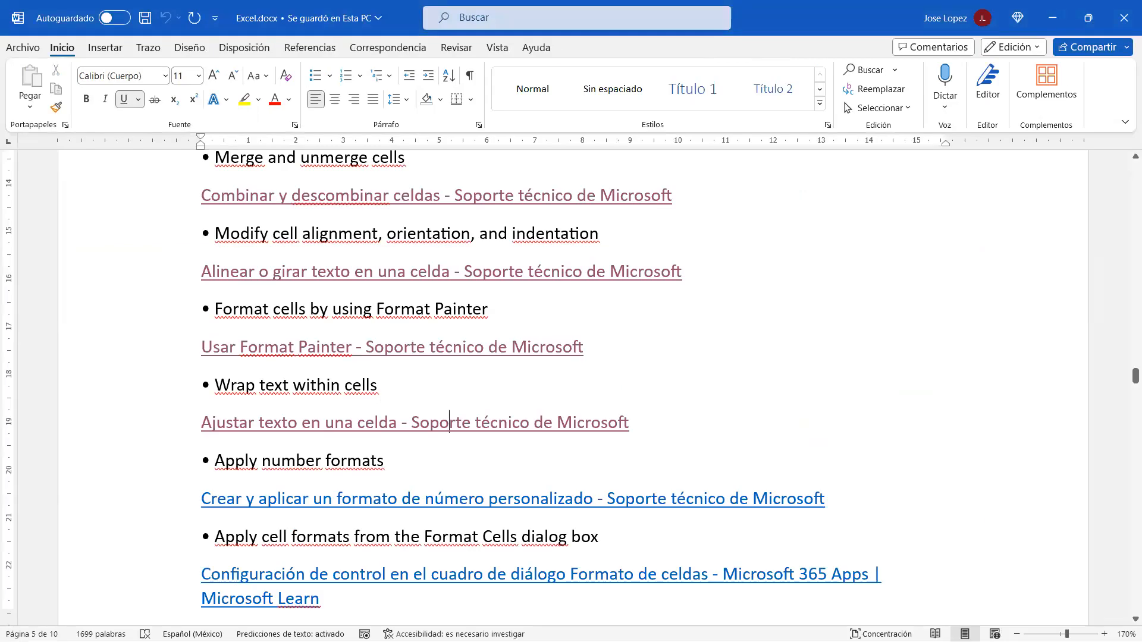
click(833, 416)
scroll(833, 415, down, 1)
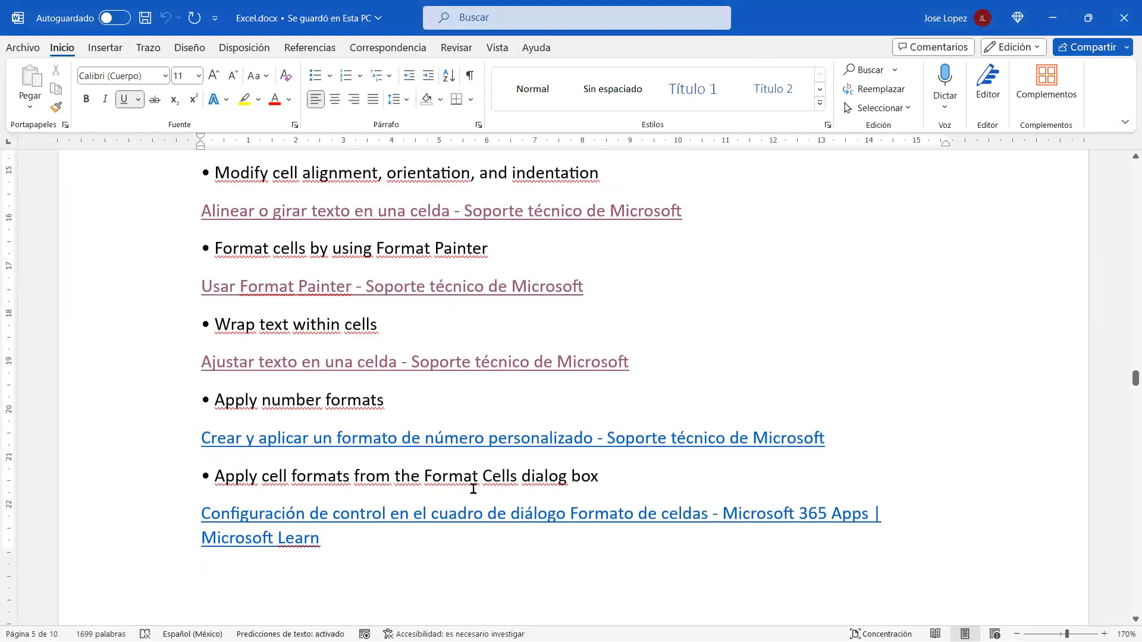
ctrl+click(531, 447)
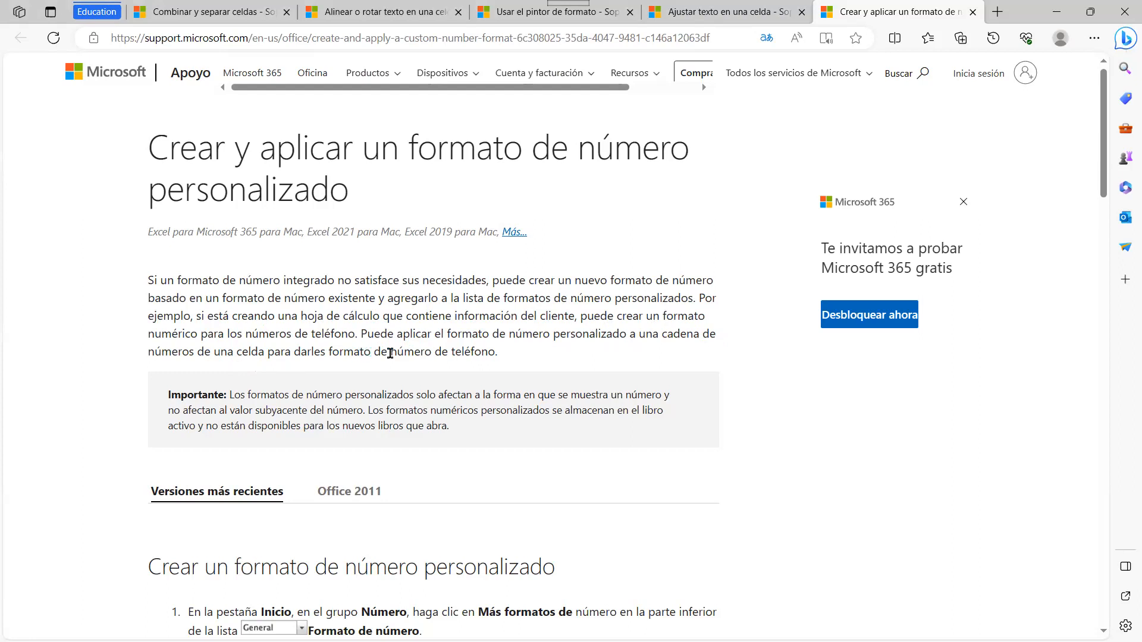
Step: Highlight the Importante note that underlying values stay unchanged, then scroll to the creation steps
scroll(531, 356, down, 3)
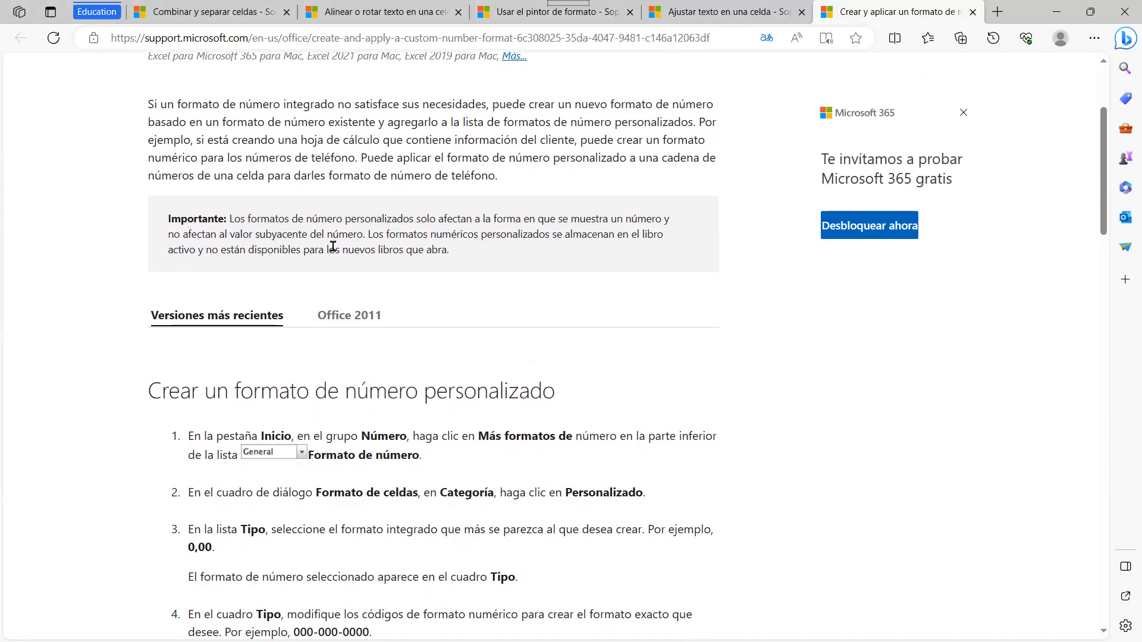
drag(362, 236, 326, 218)
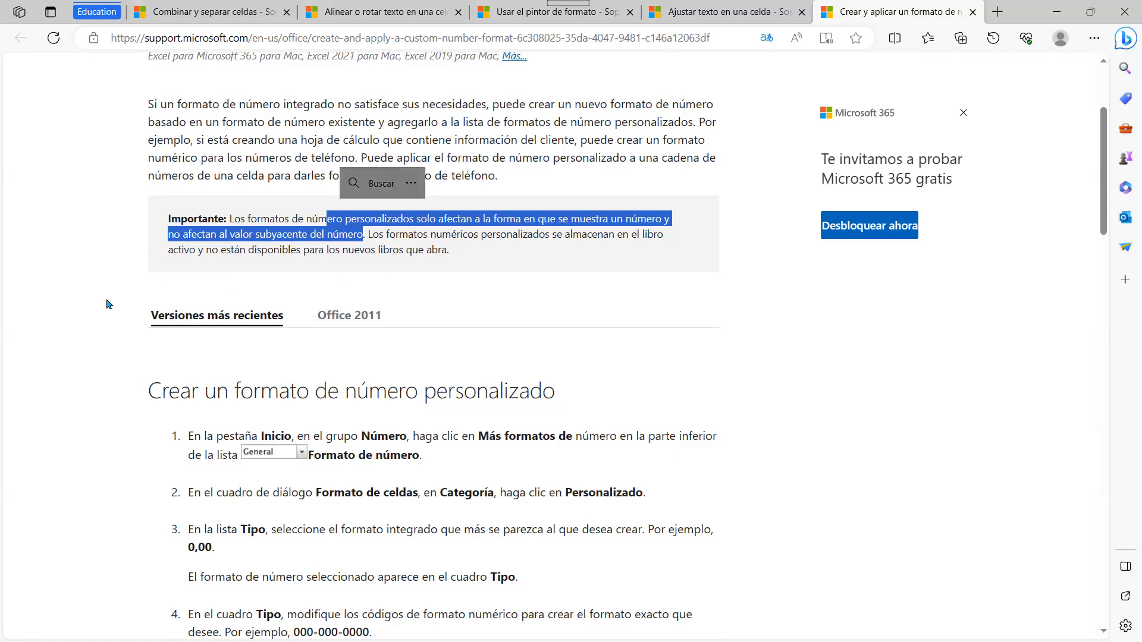
scroll(185, 293, down, 4)
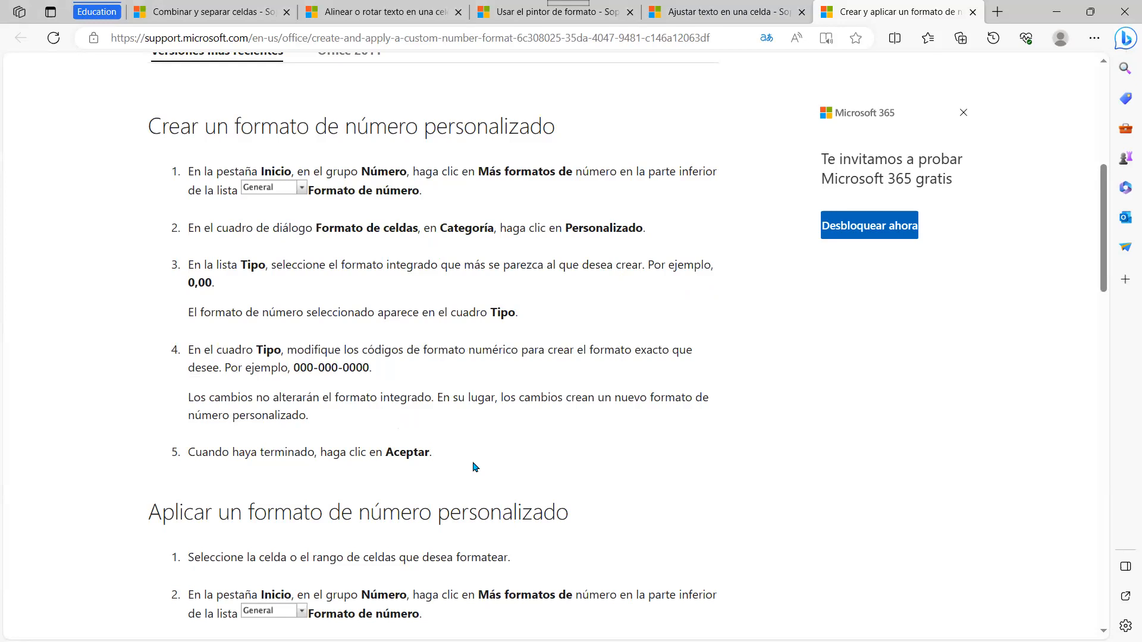
scroll(474, 467, down, 4)
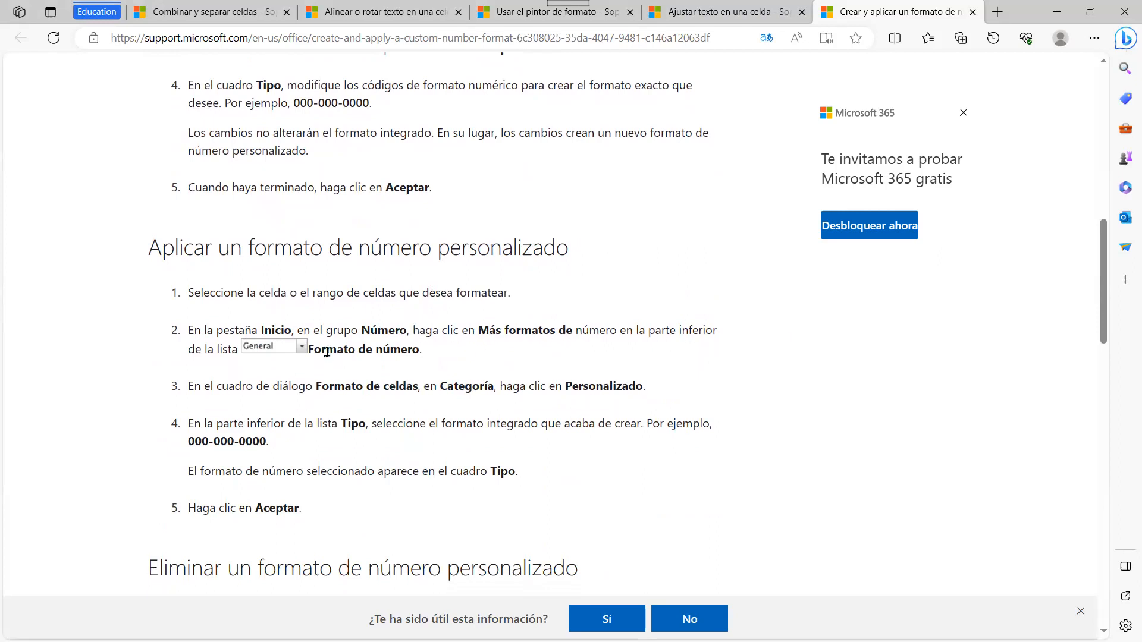
scroll(665, 293, down, 3)
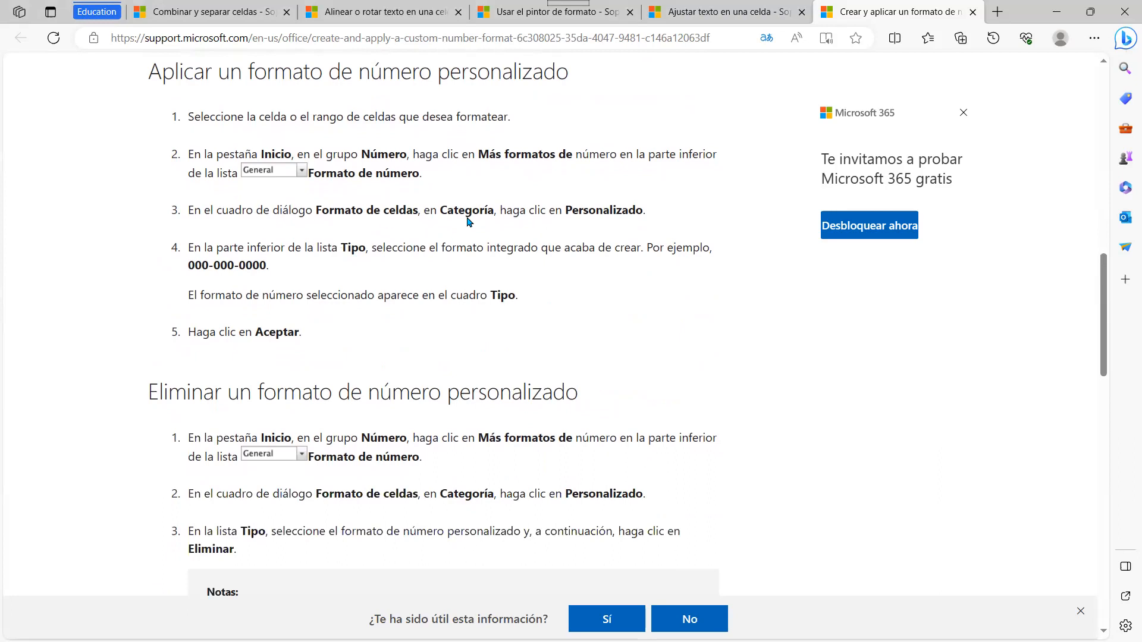
drag(280, 265, 195, 266)
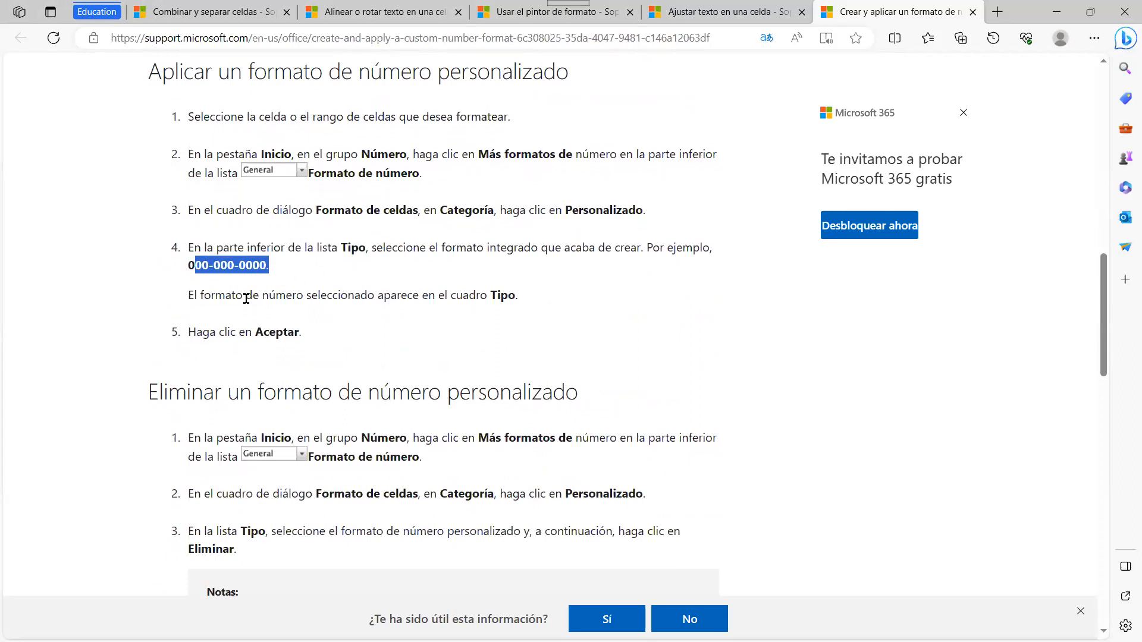
scroll(287, 326, down, 1)
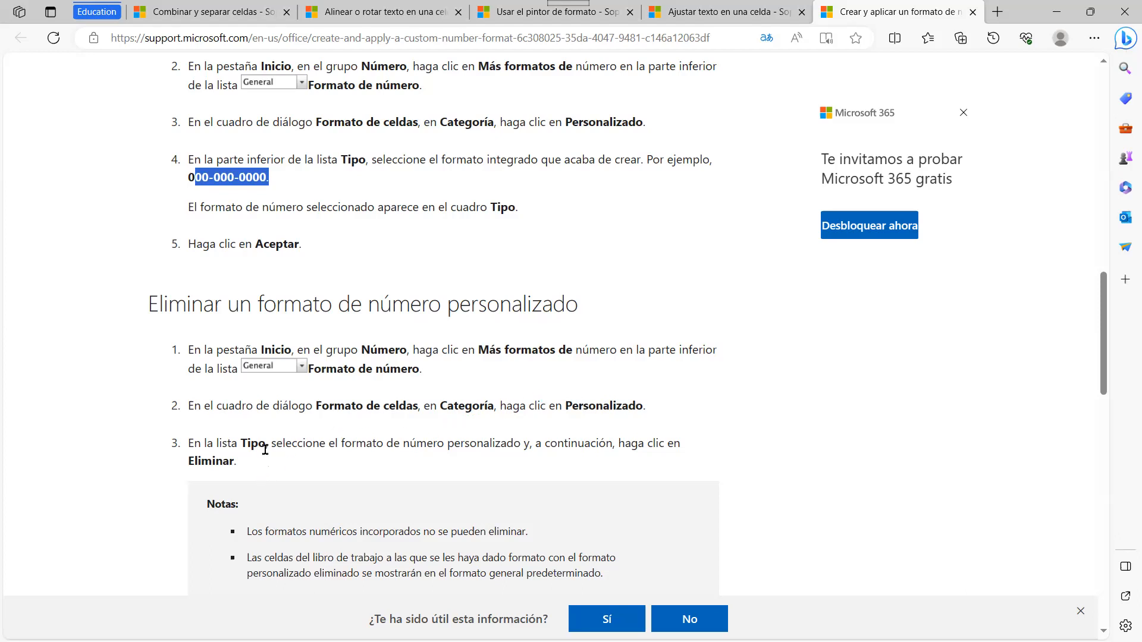
scroll(277, 455, down, 1)
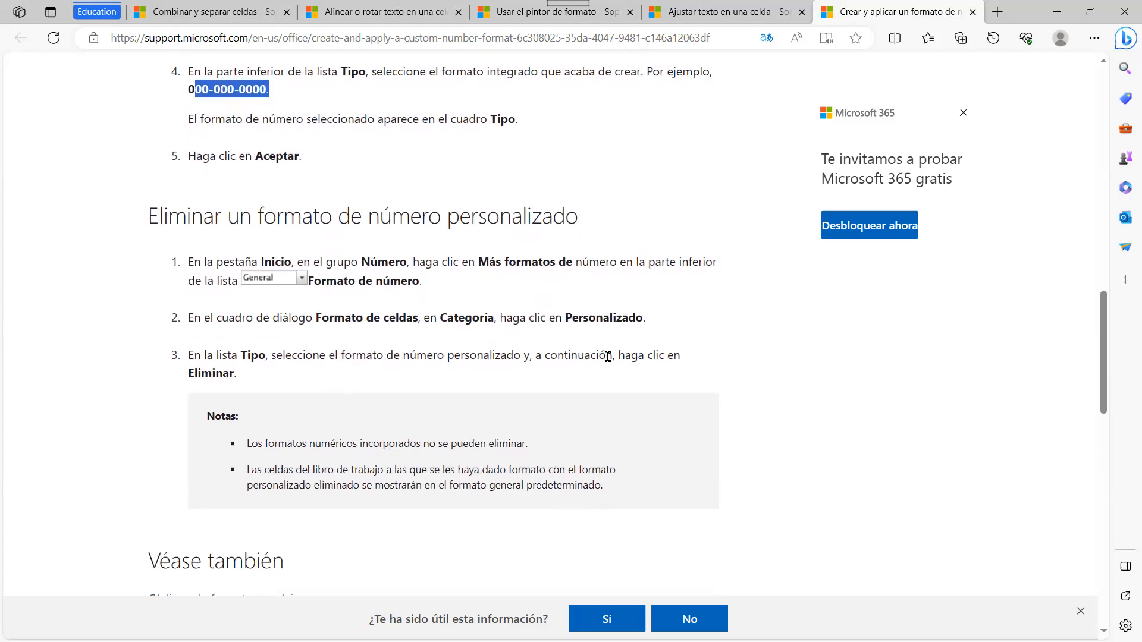
scroll(386, 321, down, 1)
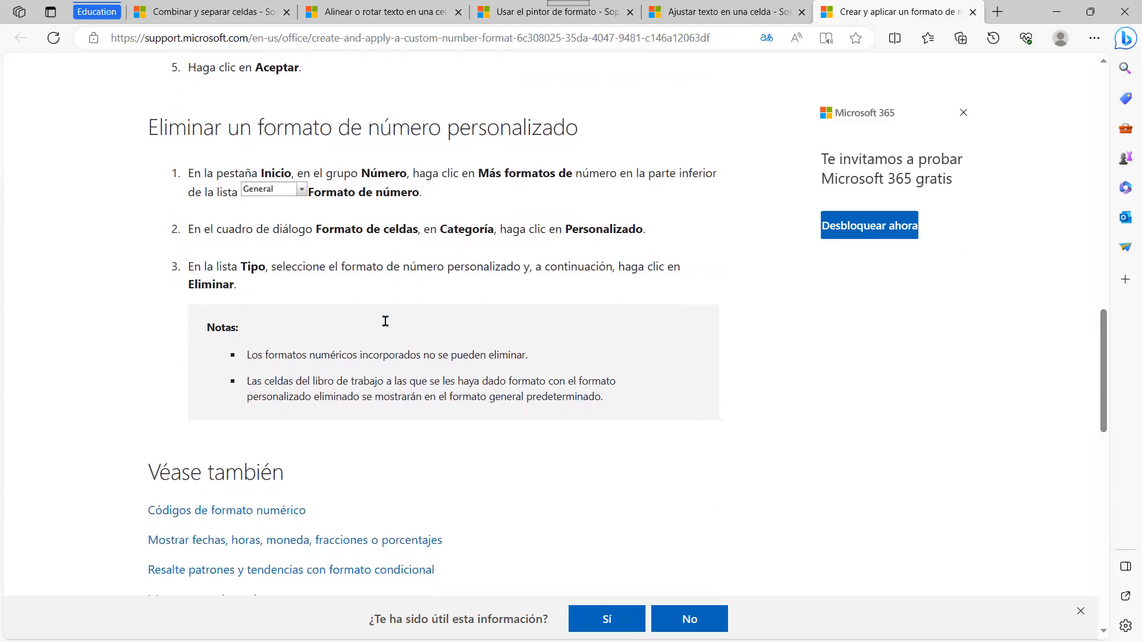
scroll(524, 354, up, 2)
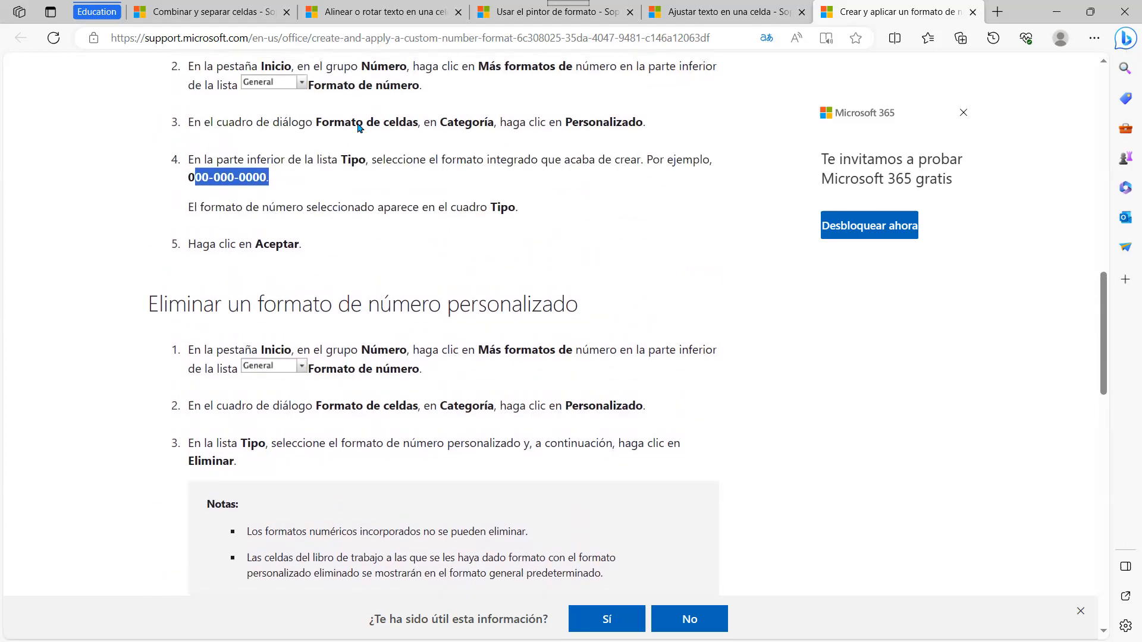
key(alt+Tab)
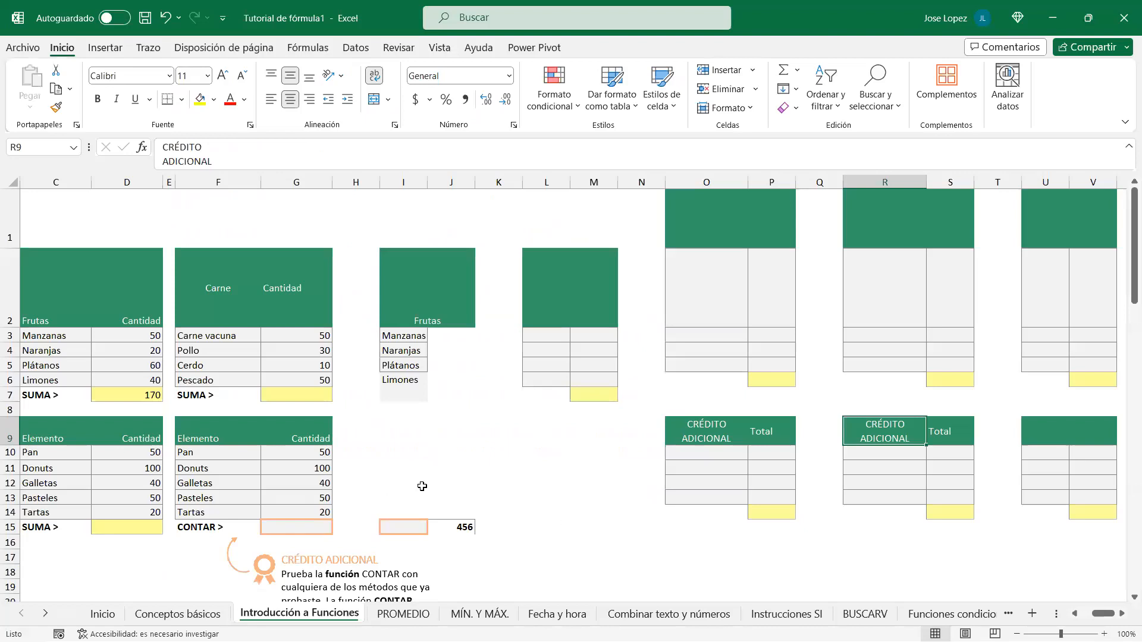
Step: Select G10:G14 and apply Número, then Moneda, so amounts read $50.00 through $20.00
drag(295, 454, 297, 512)
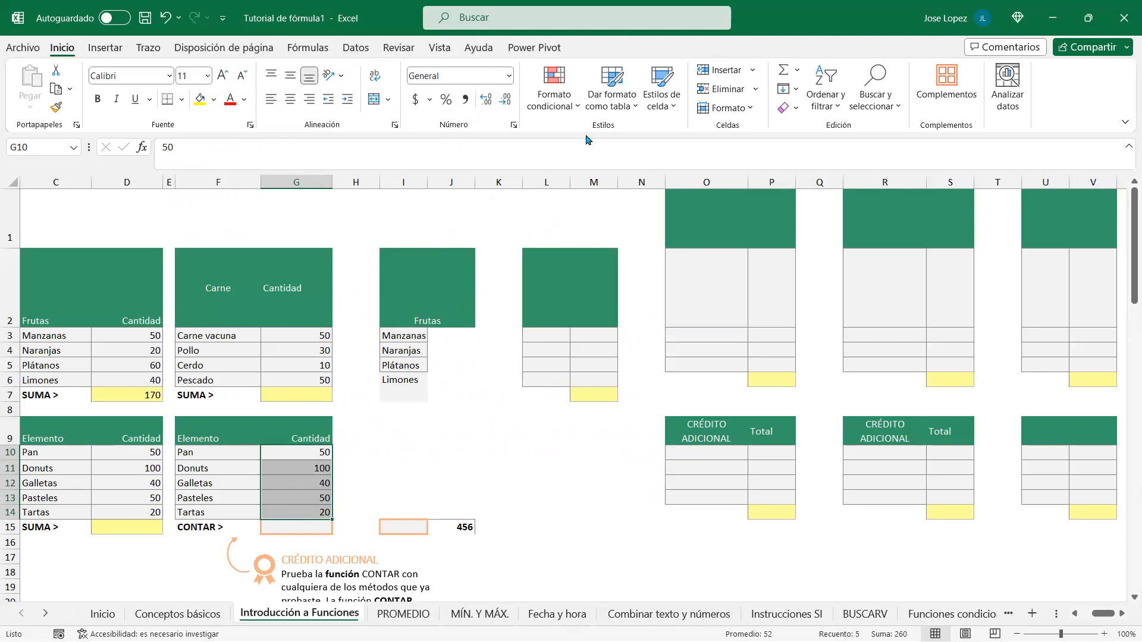
click(509, 76)
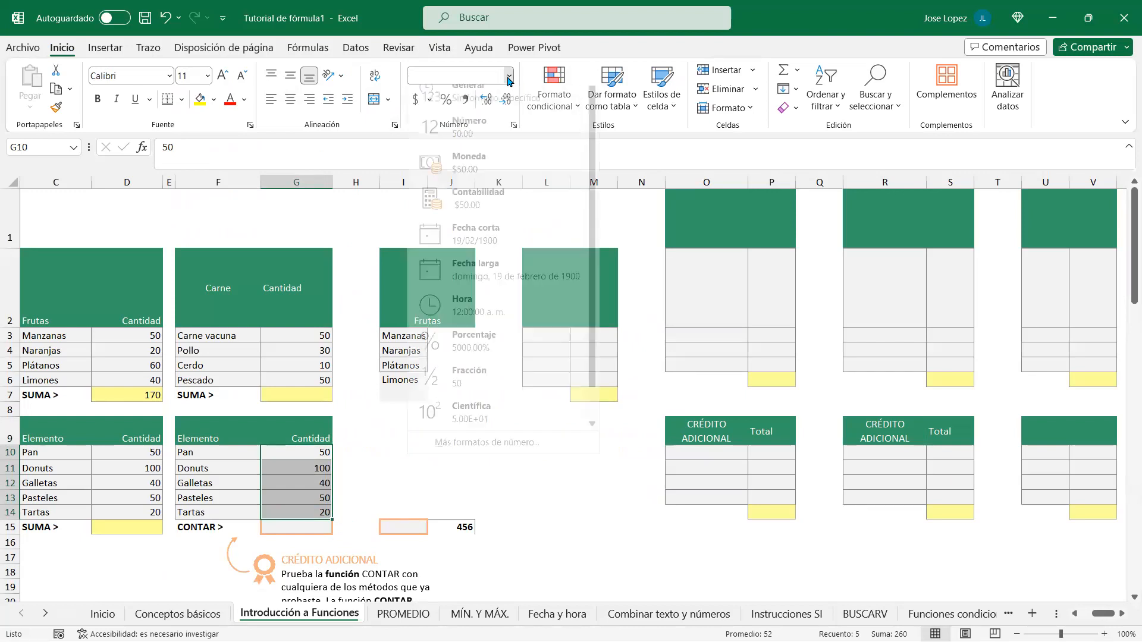
click(470, 135)
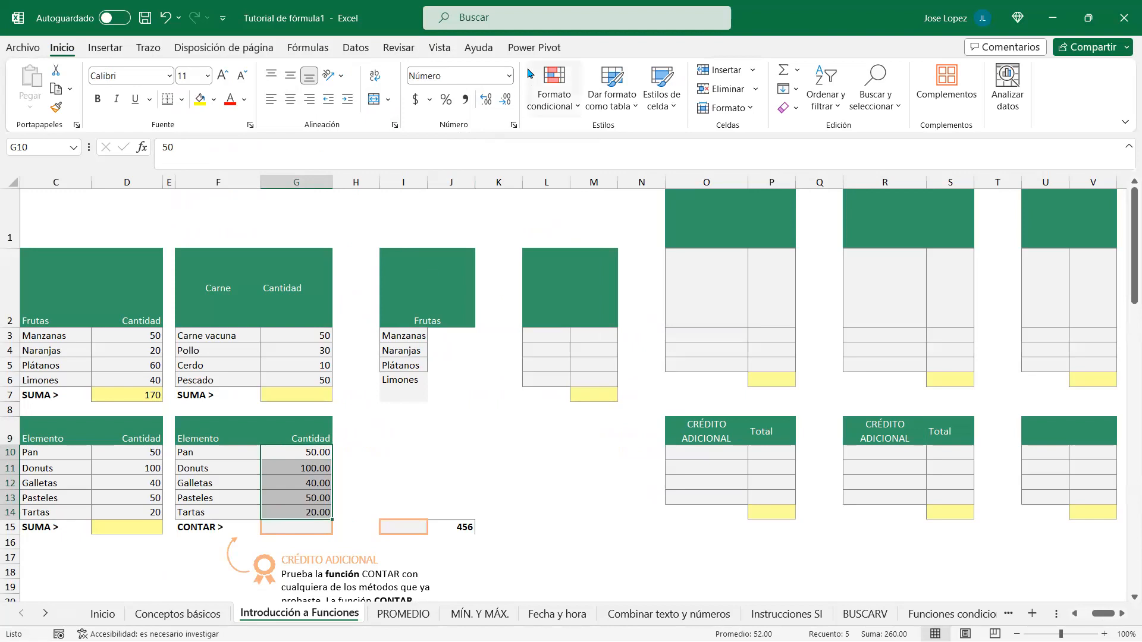
click(509, 75)
click(482, 172)
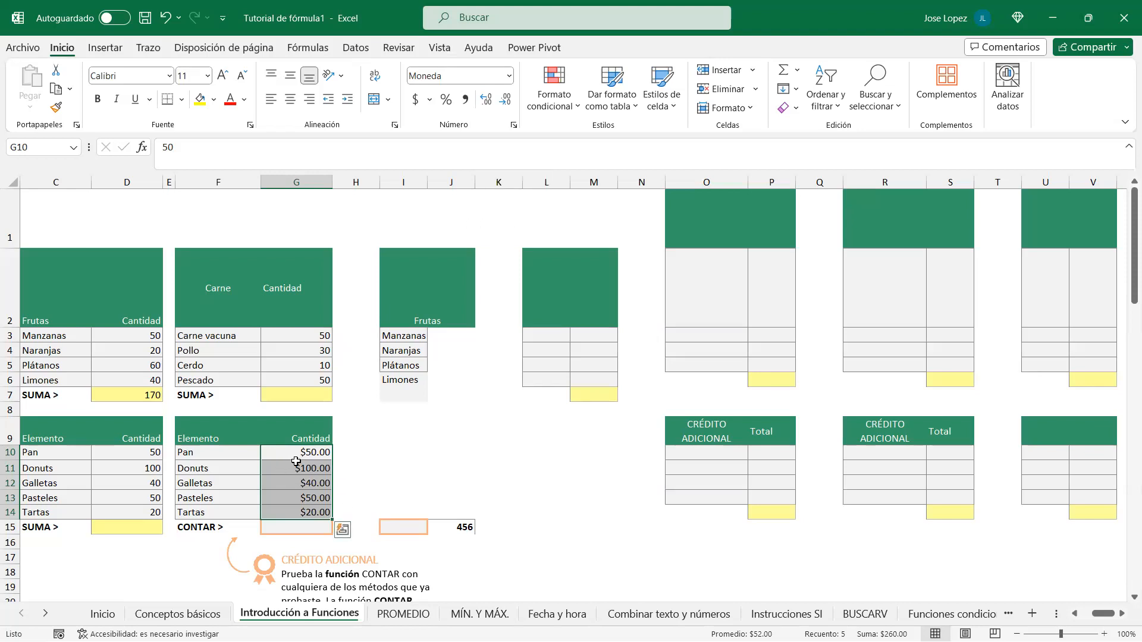
click(509, 76)
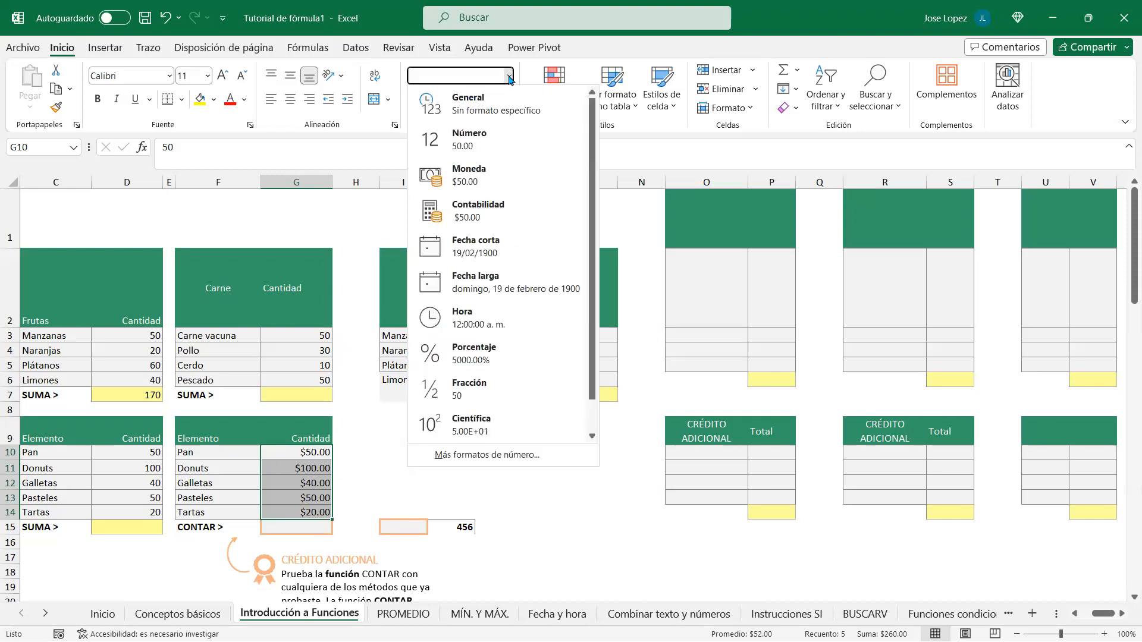
Step: Apply the Contabilidad format to G10:G14, widen column G slightly, and select I10
click(492, 212)
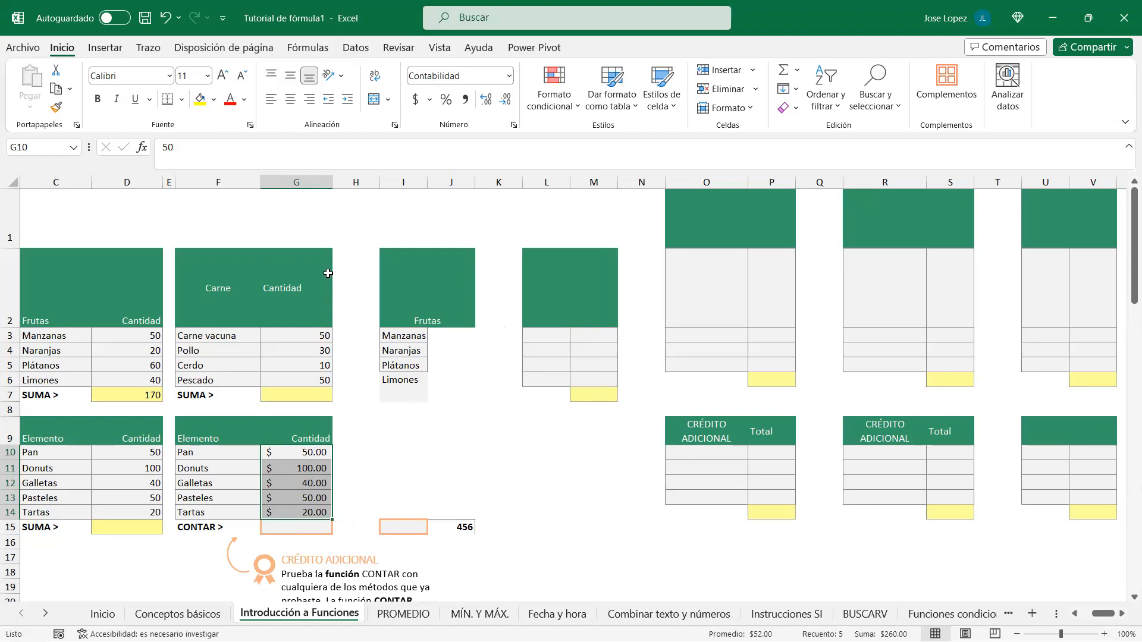
mouse_move(329, 186)
mouse_down()
mouse_move(430, 189)
mouse_move(326, 196)
mouse_move(340, 199)
mouse_up()
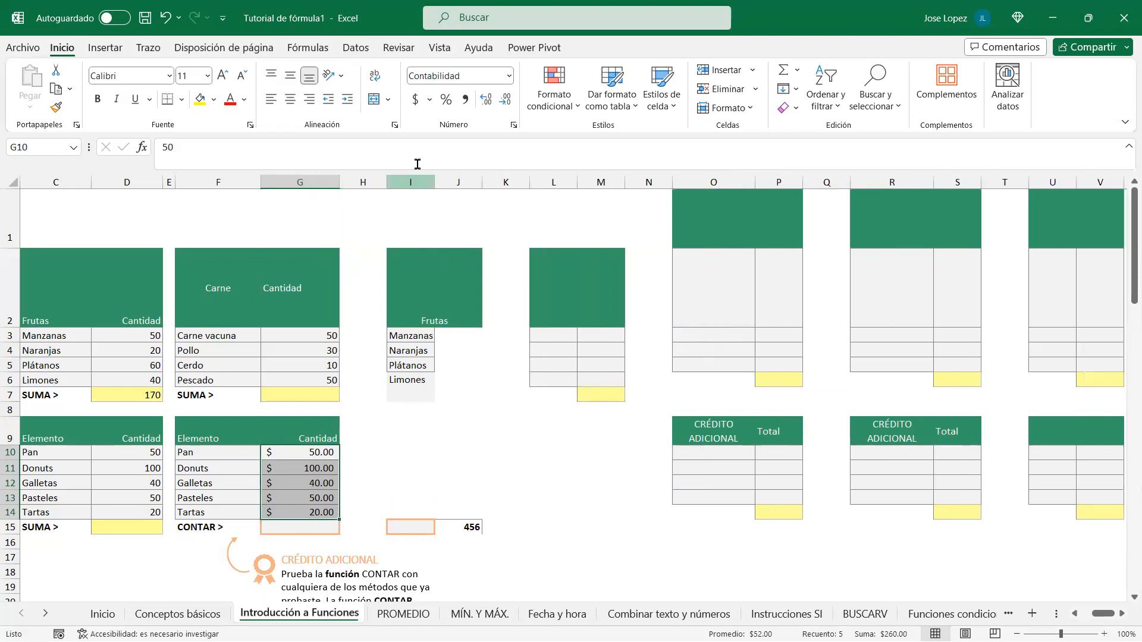
click(507, 76)
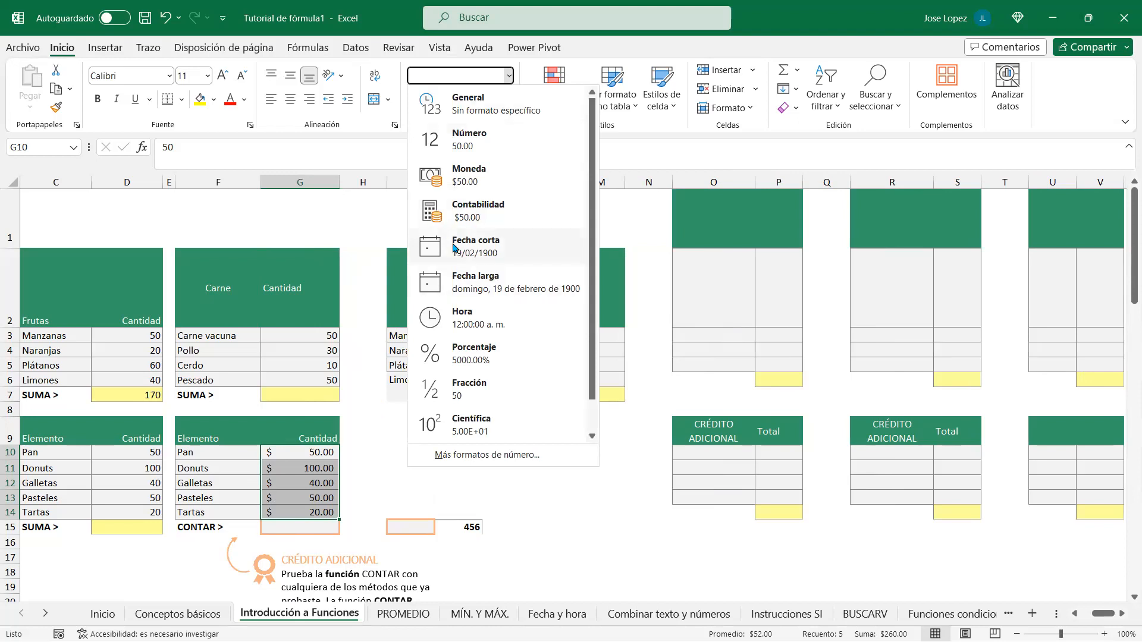
click(319, 475)
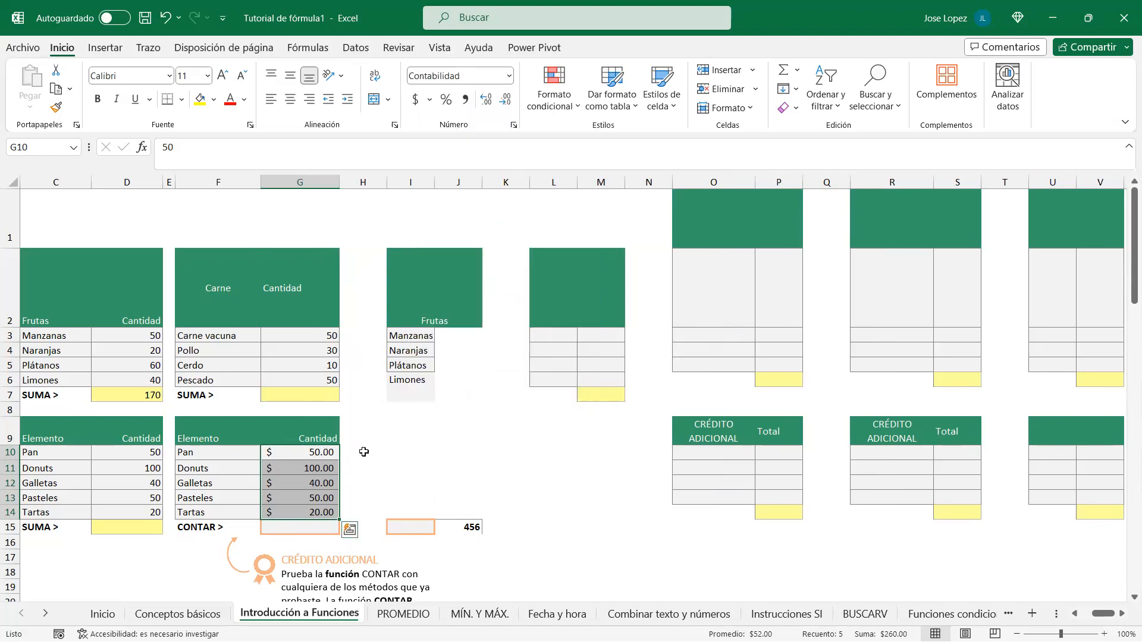
click(396, 453)
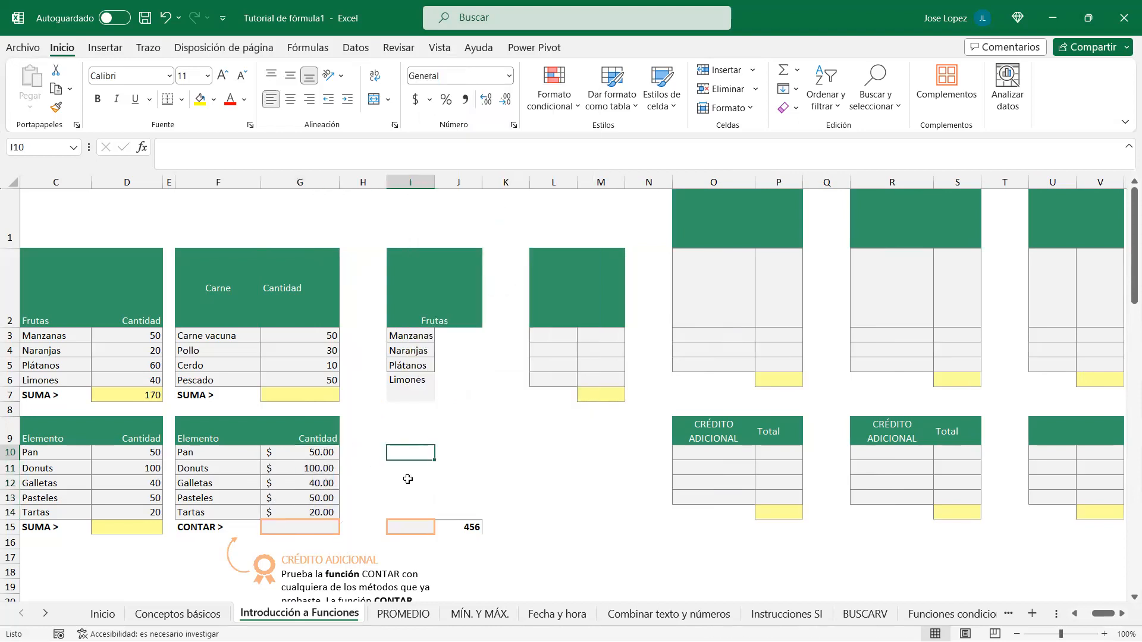
Step: Enter =HOY() in I10 and show it as a plain serial number, unaligned
text(=hoy)
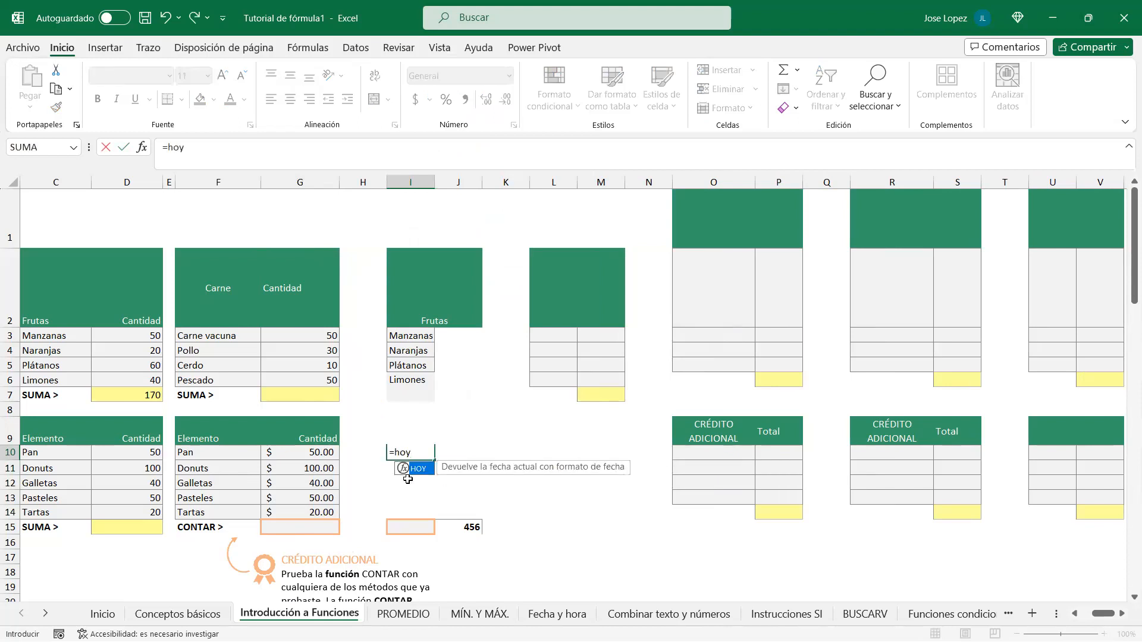
key(Tab)
key(ctrl+Return)
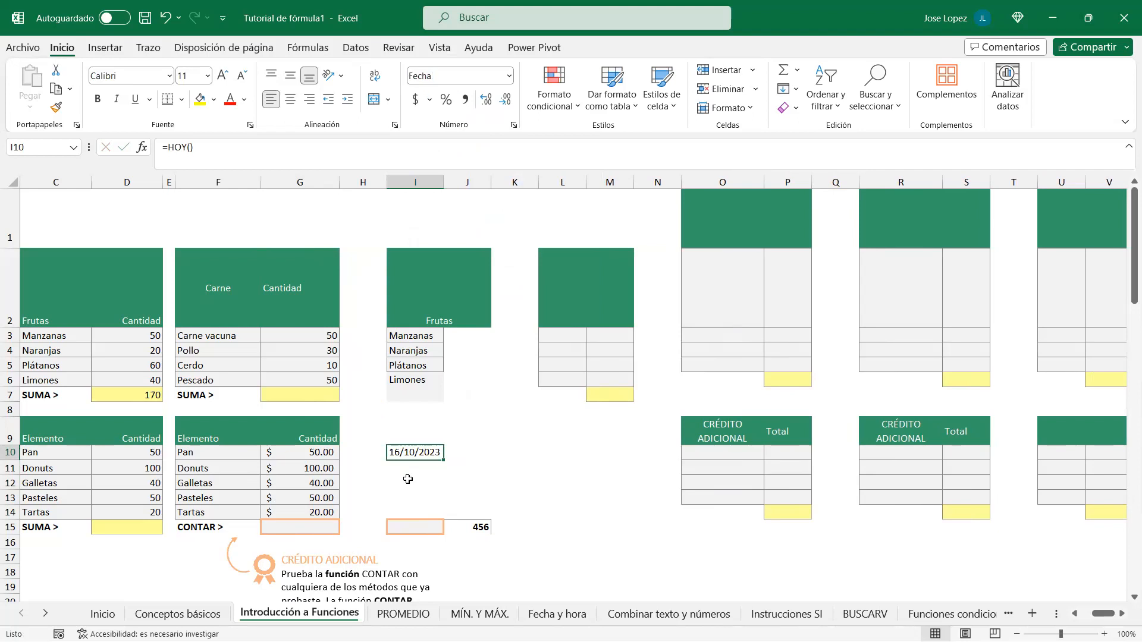
key(ctrl+shift+asciitilde)
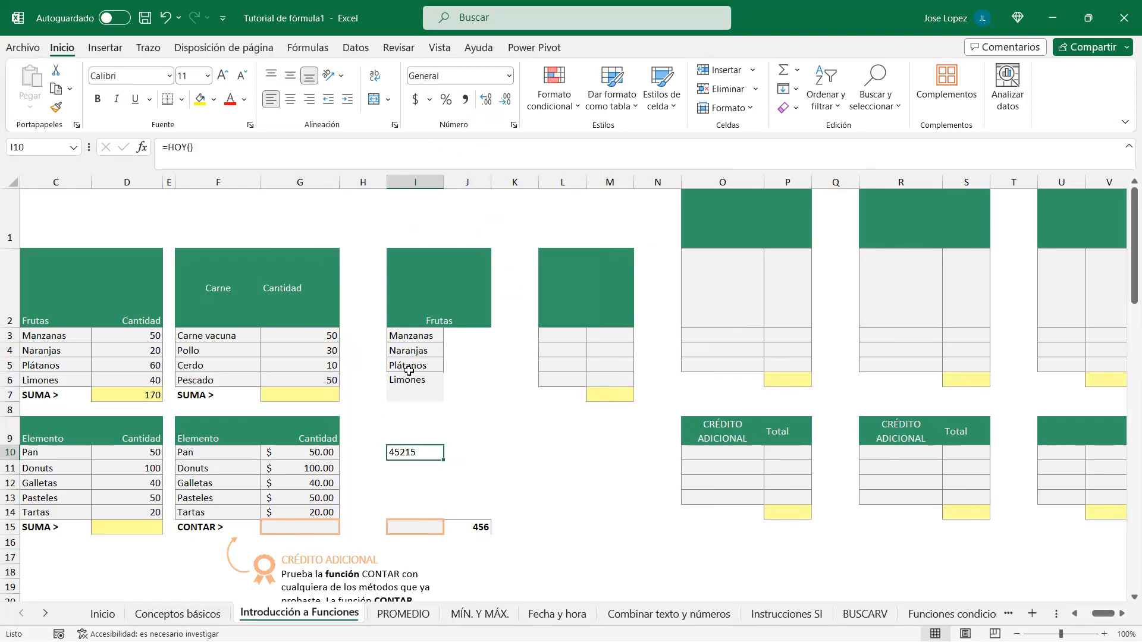
click(271, 101)
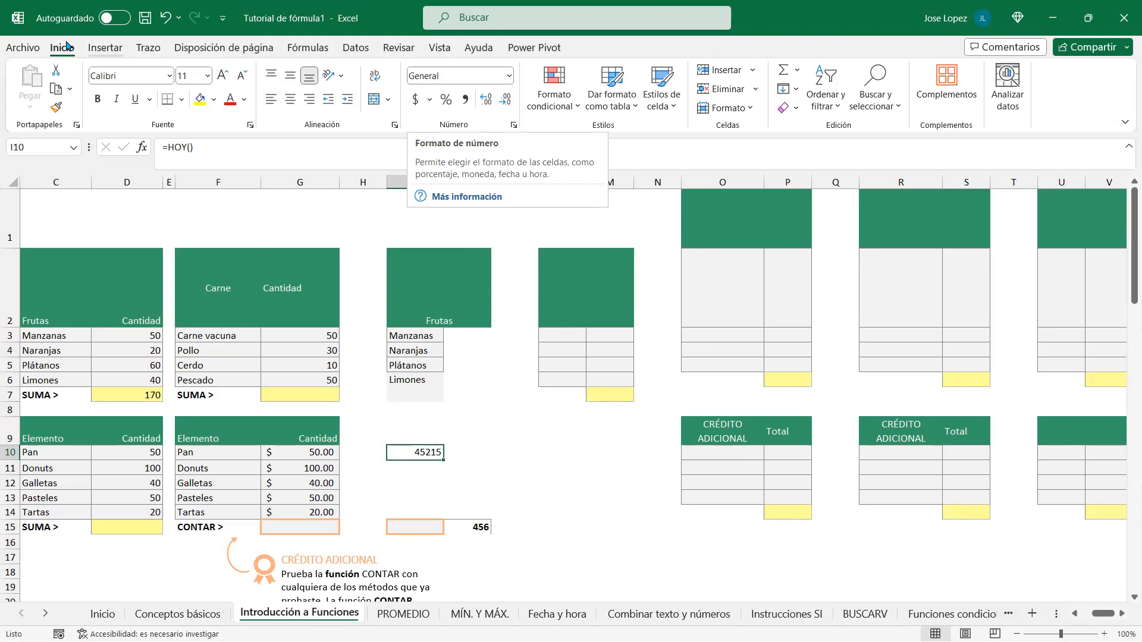
Step: Format I10 as Fecha corta, then Fecha larga: lunes, 16 de octubre de 2023
click(509, 76)
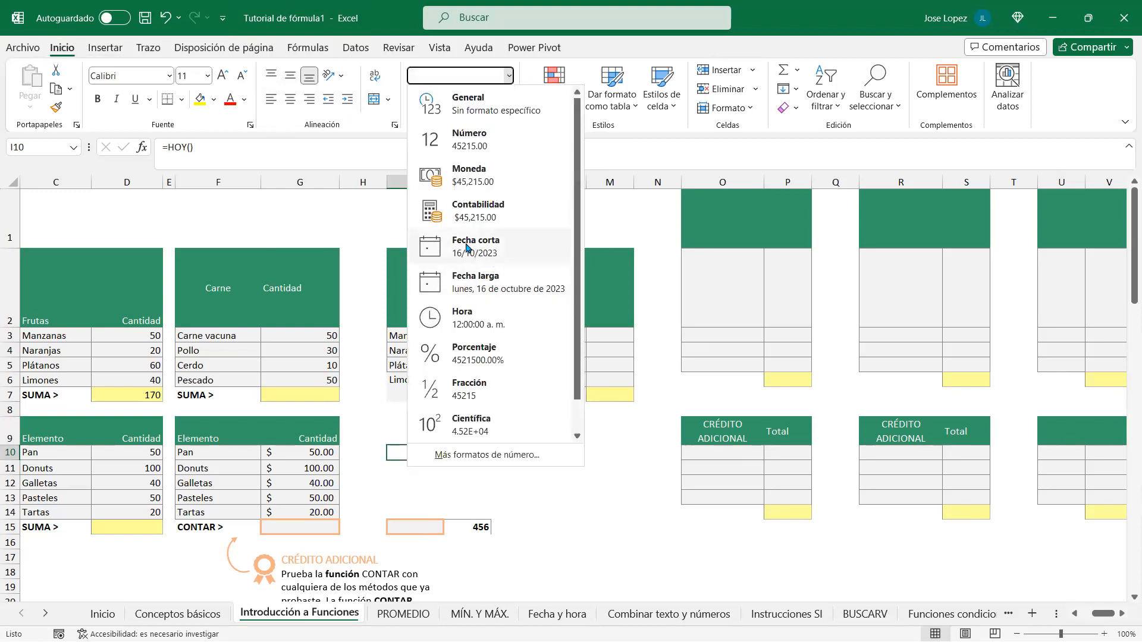
click(467, 248)
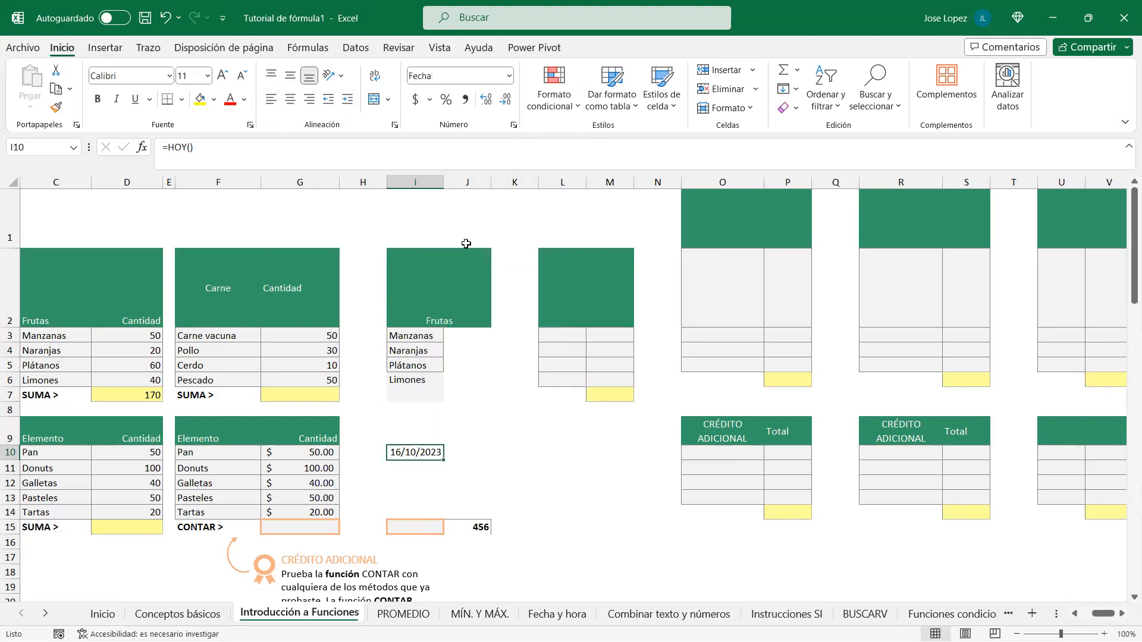
click(509, 75)
click(483, 289)
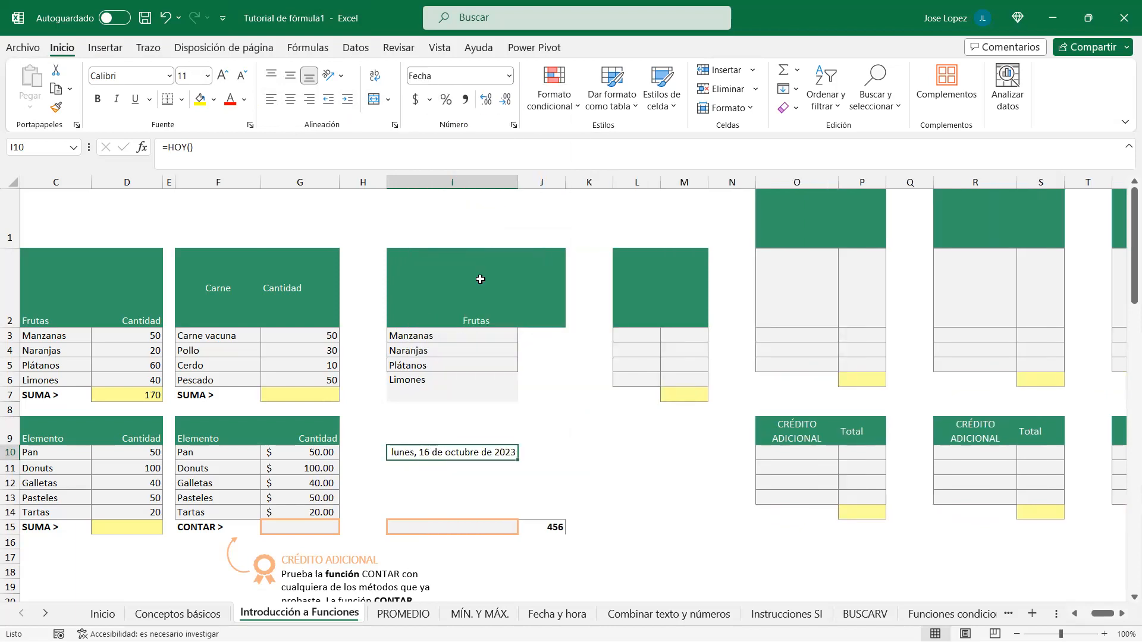
click(509, 76)
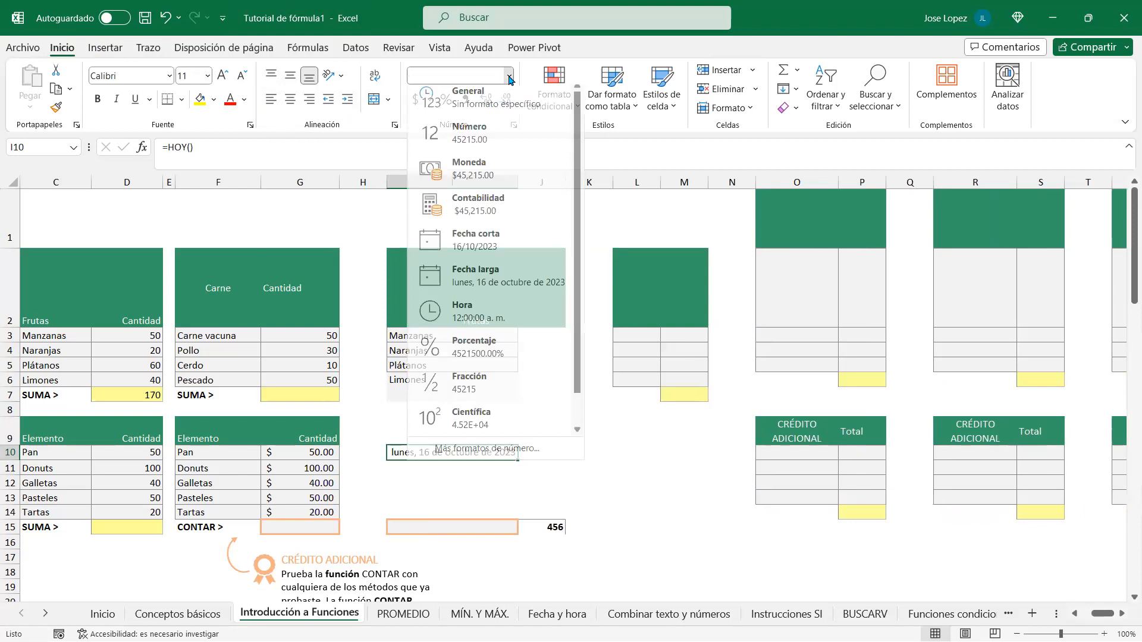
click(366, 477)
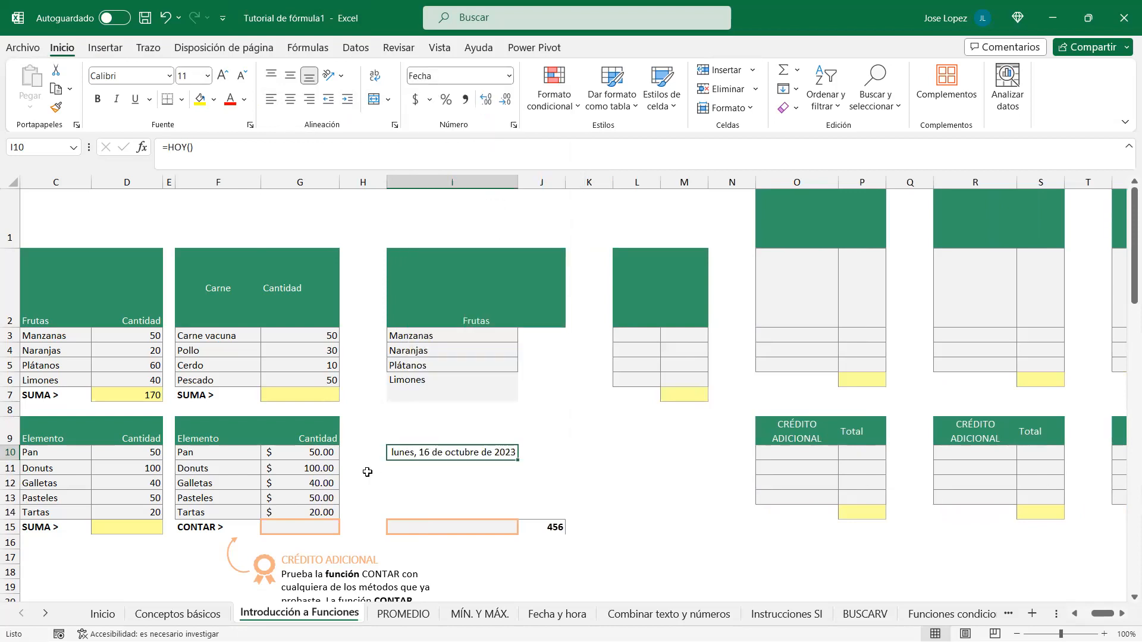
click(415, 480)
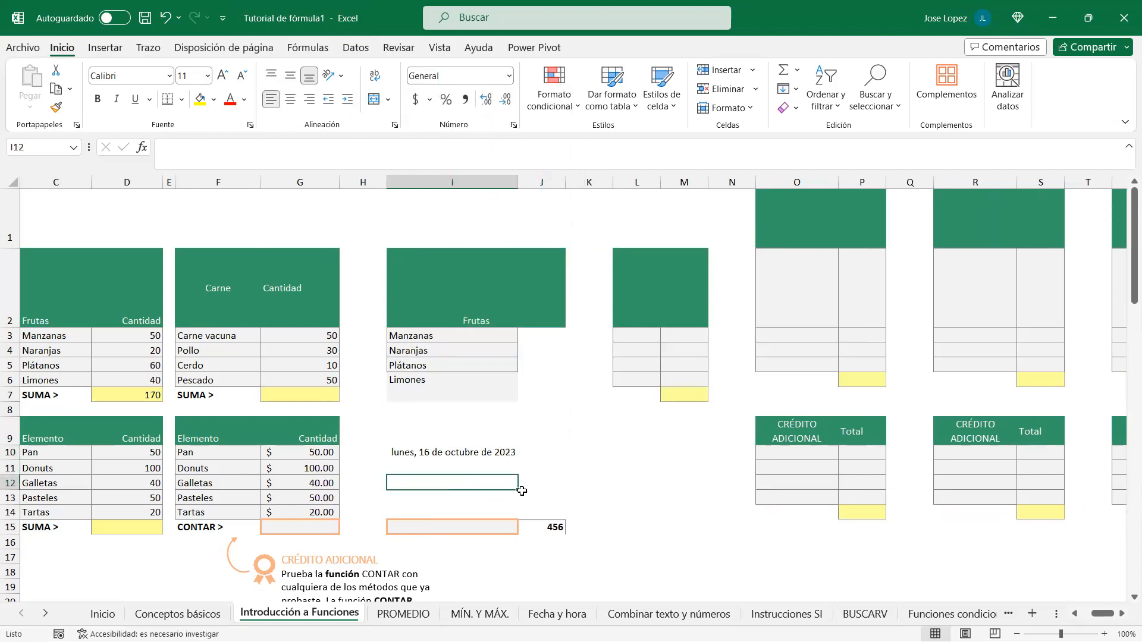
Step: Enter 0.95 in I12, trying Porcentaje and Fracción before settling on Científica (9.50E-01)
text(.95)
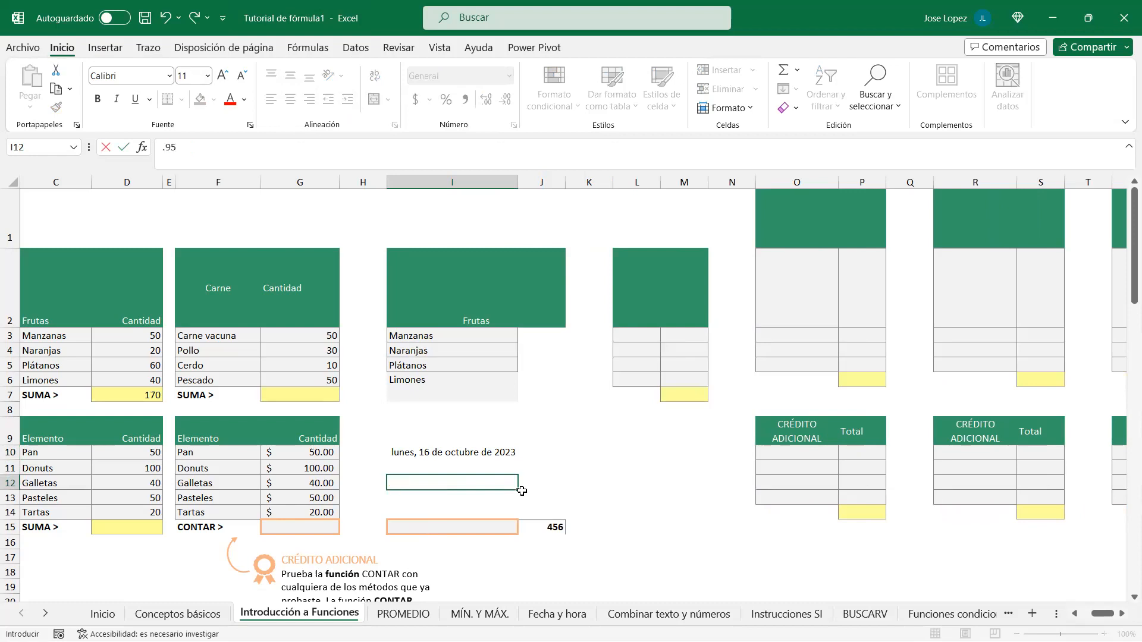
key(ctrl+Return)
click(271, 101)
click(509, 77)
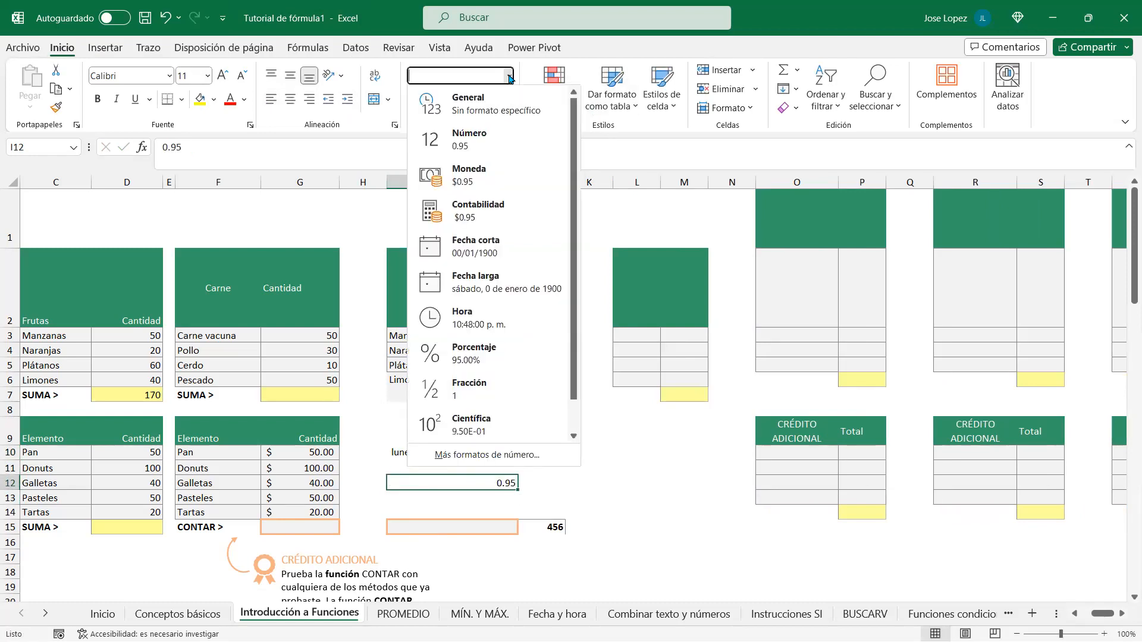
click(482, 355)
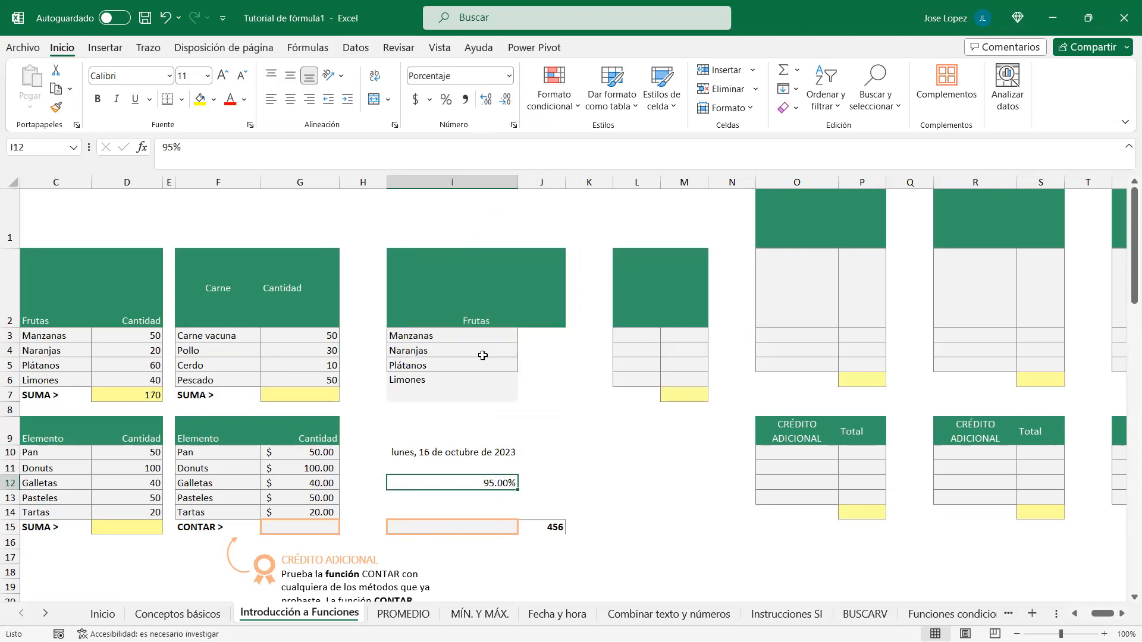
click(509, 76)
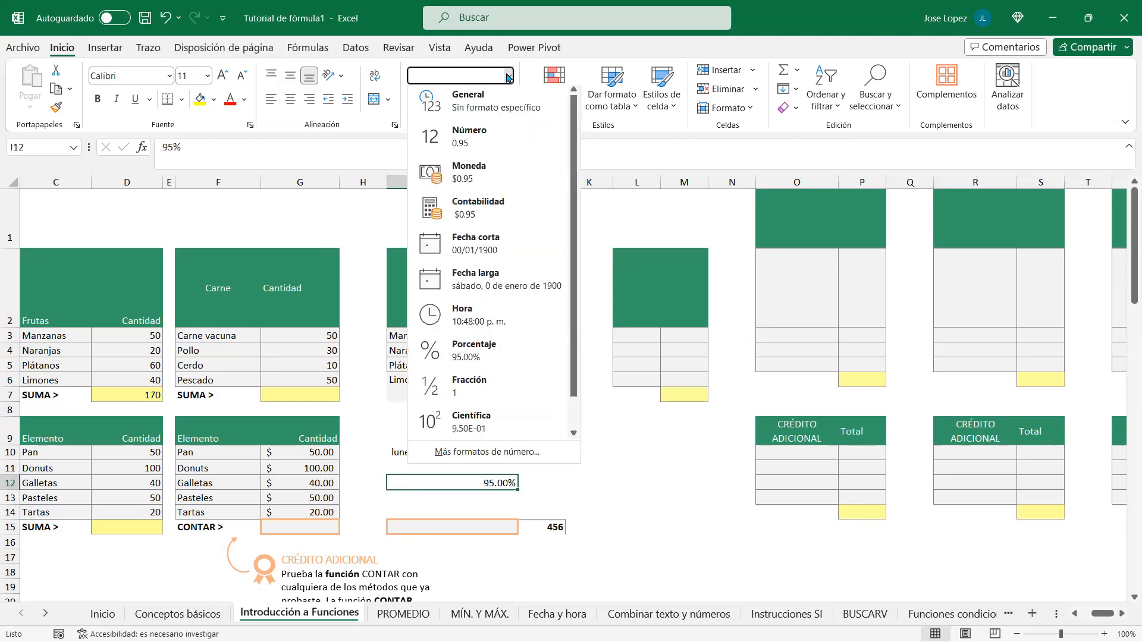
click(474, 386)
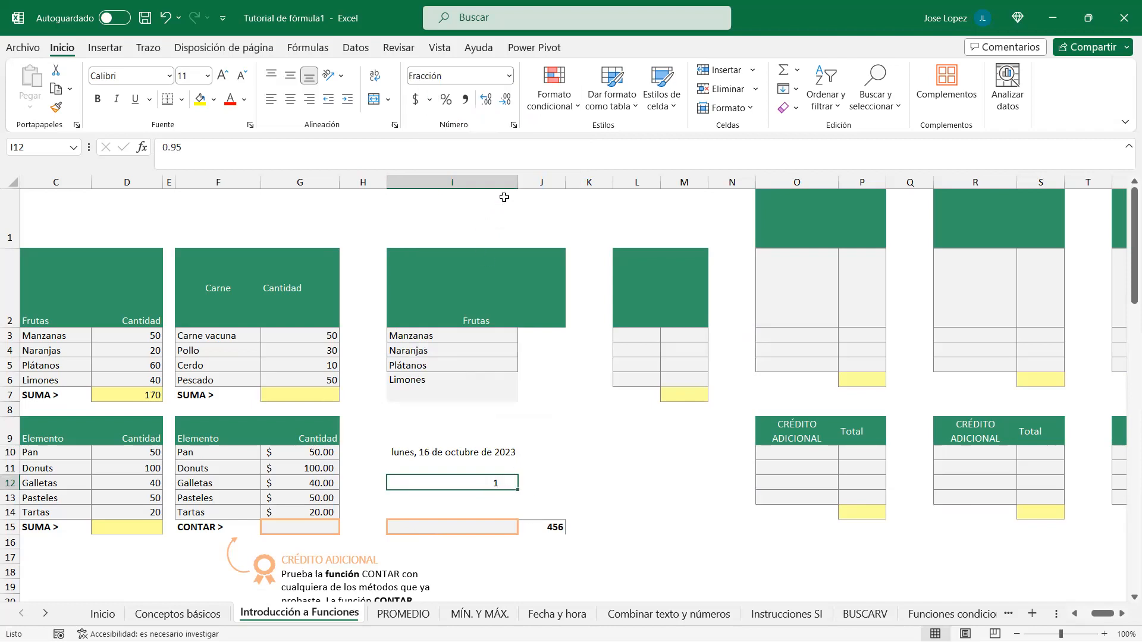
click(507, 76)
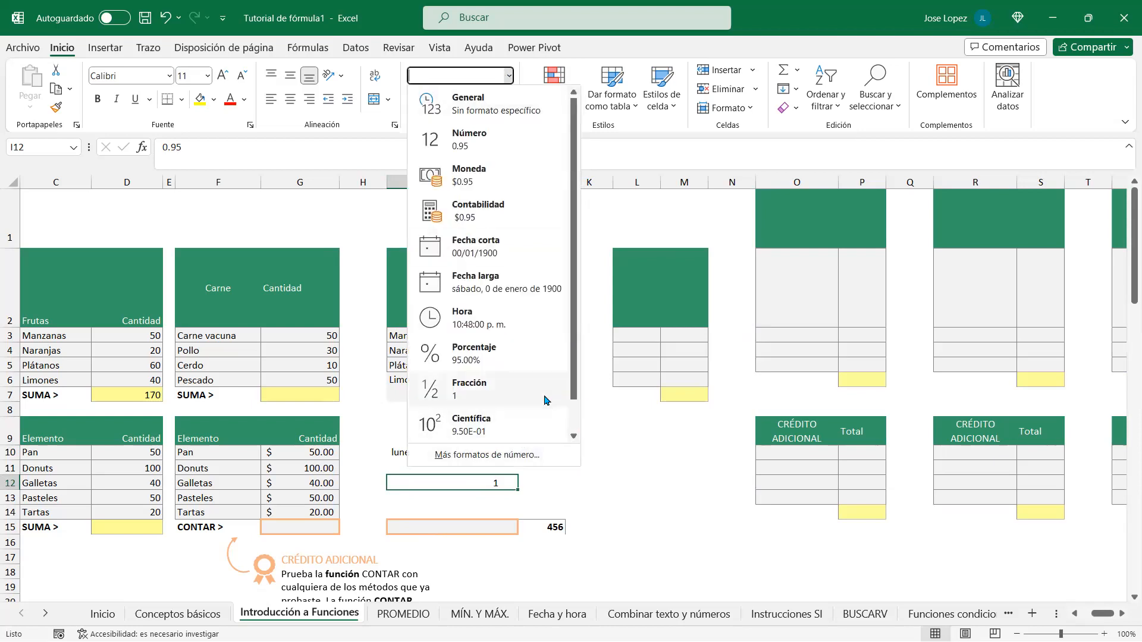
click(486, 425)
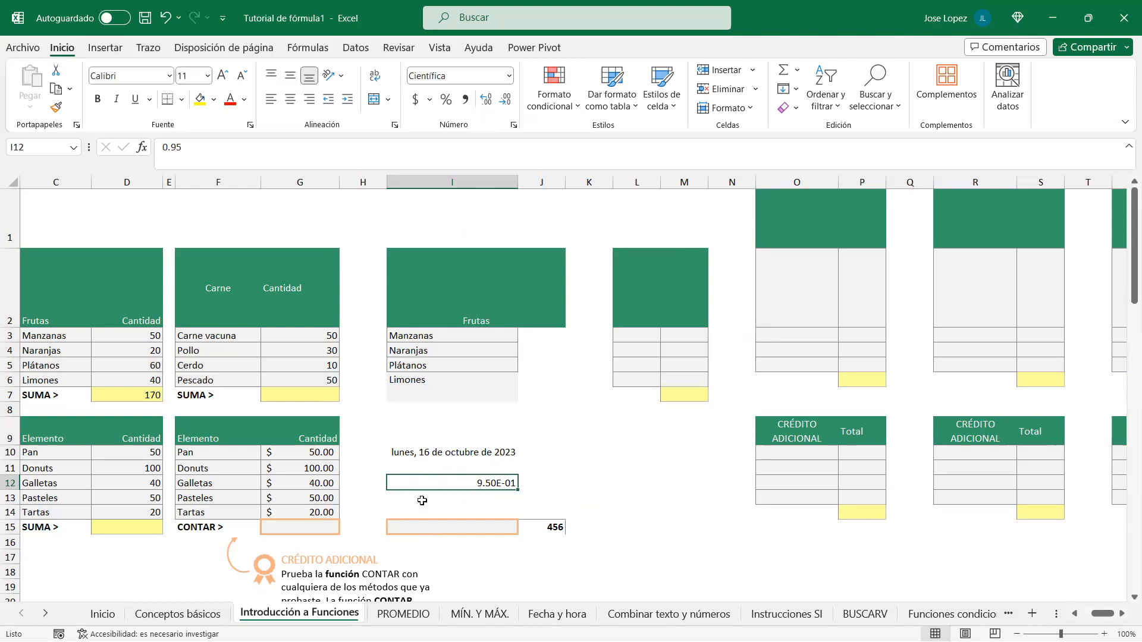
click(300, 452)
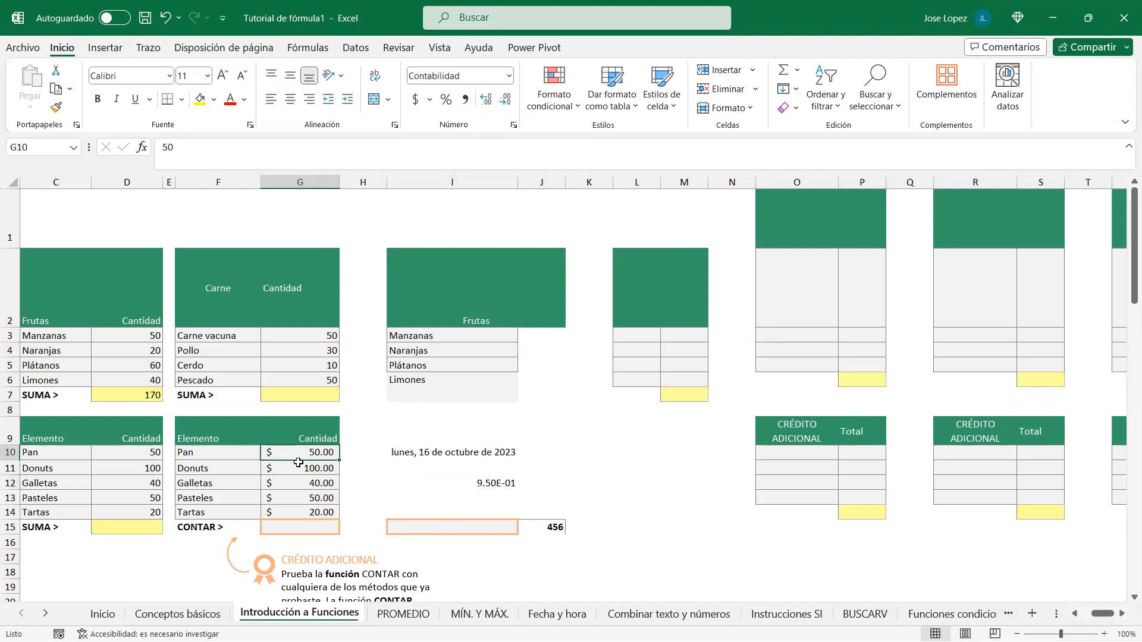
Step: Return G10:G14 to General, replace G10 with a phone number, and open Formato de celdas
drag(298, 453, 299, 513)
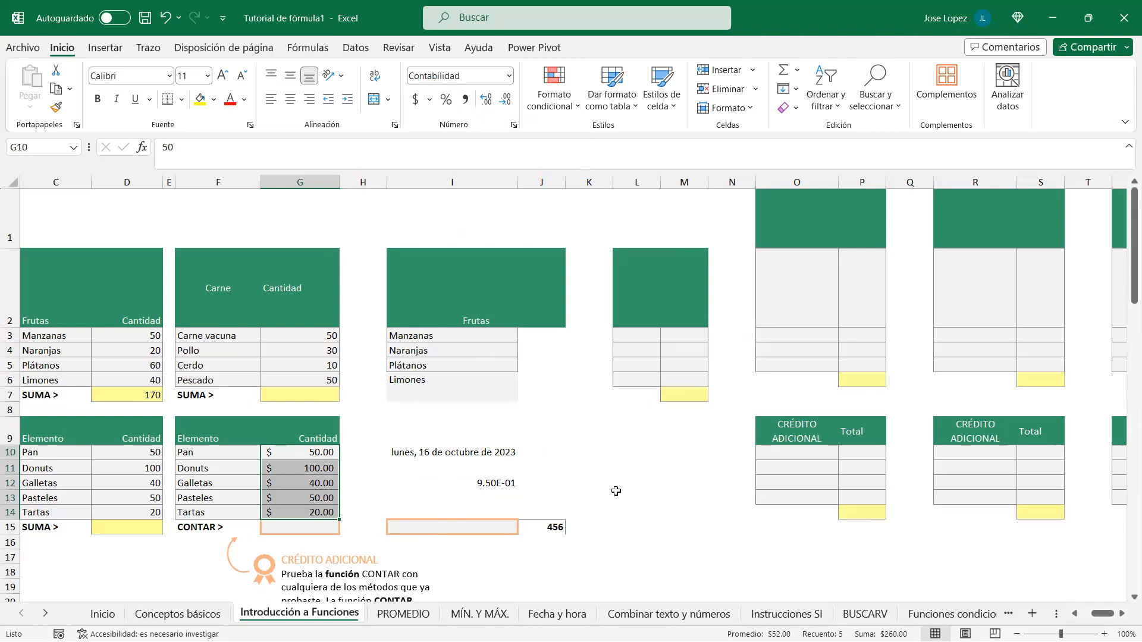
key(ctrl+shift+asciitilde)
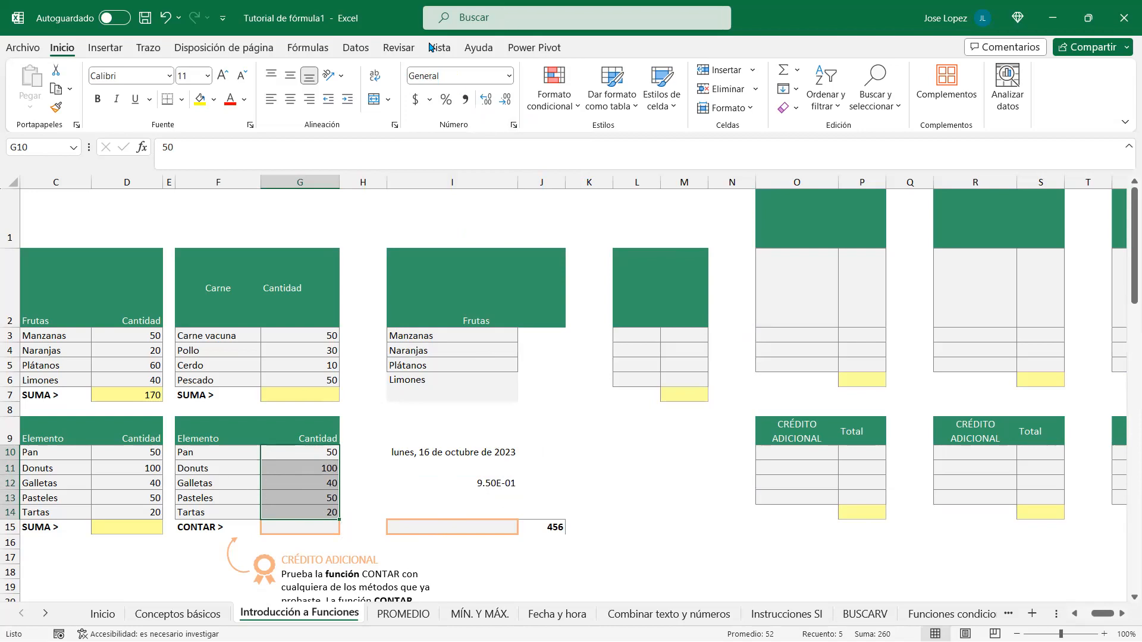
click(294, 450)
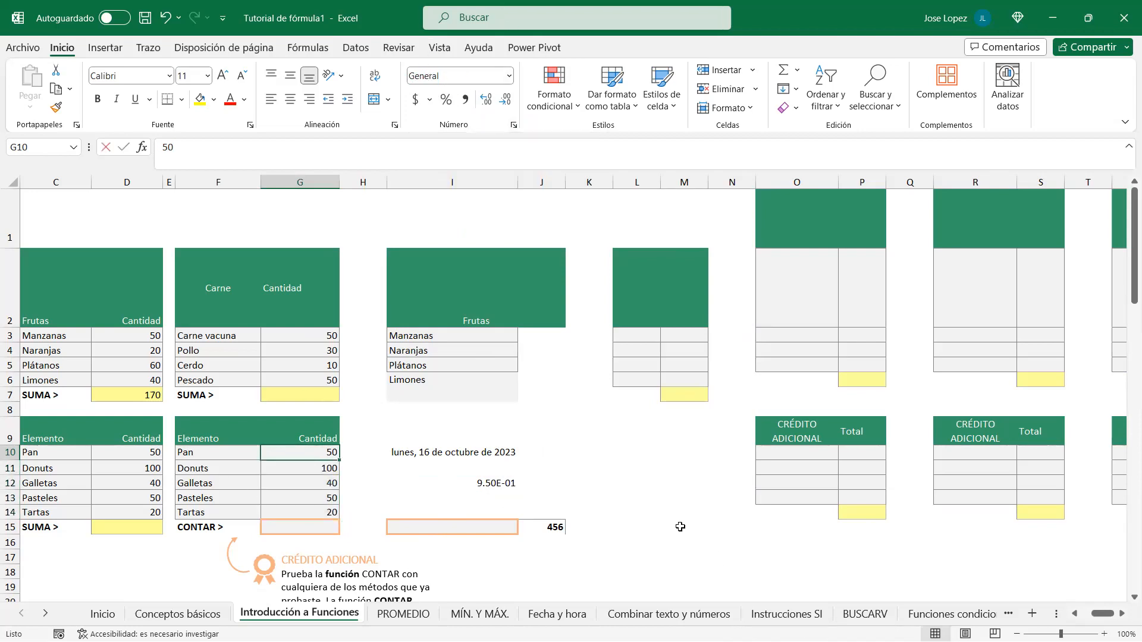
key(BackSpace)
key(Return)
key(Up)
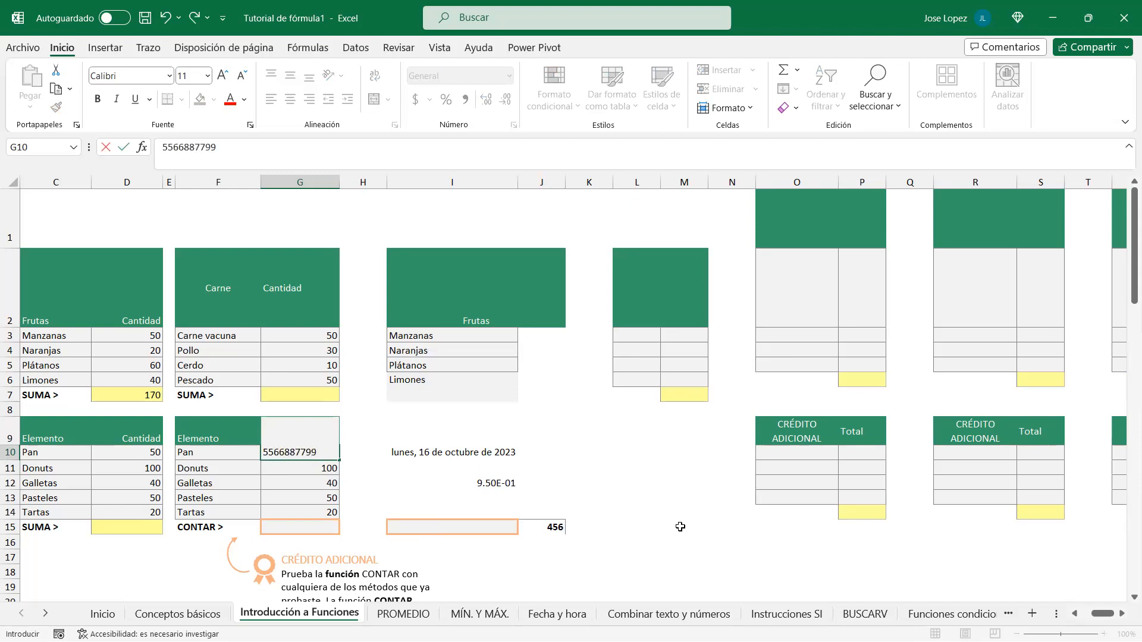
key(ctrl+Return)
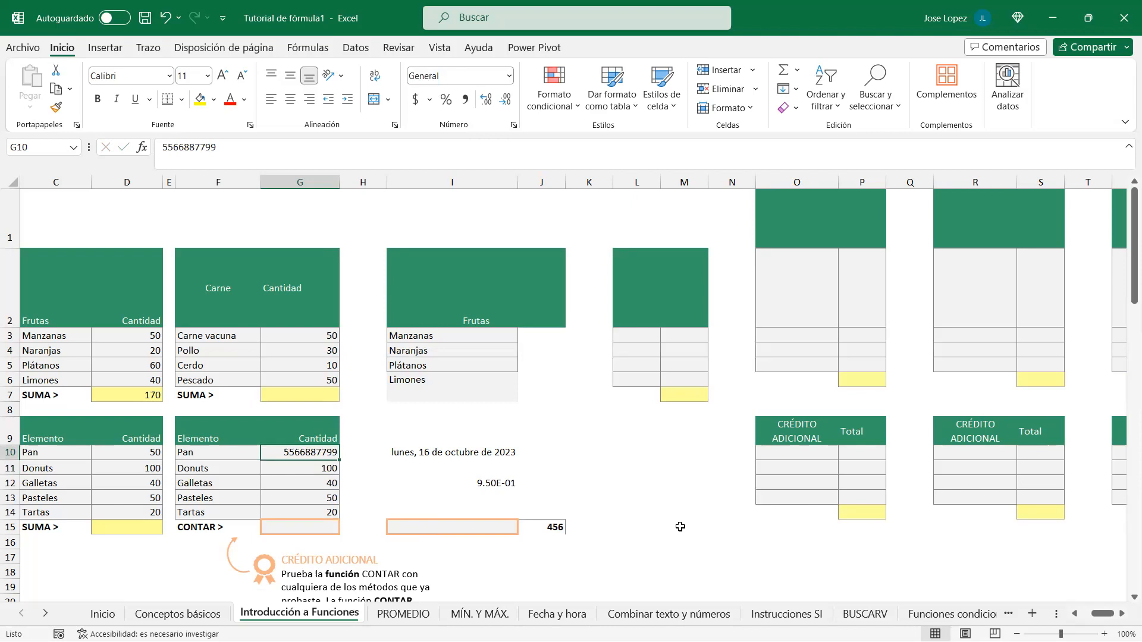
key(ctrl+1)
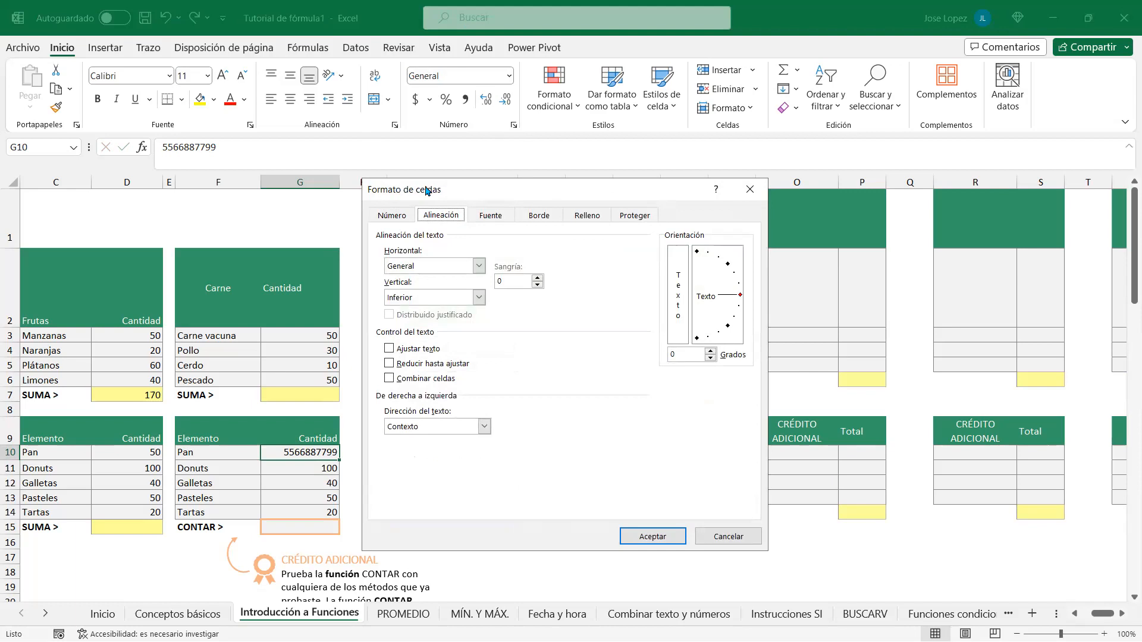
click(384, 215)
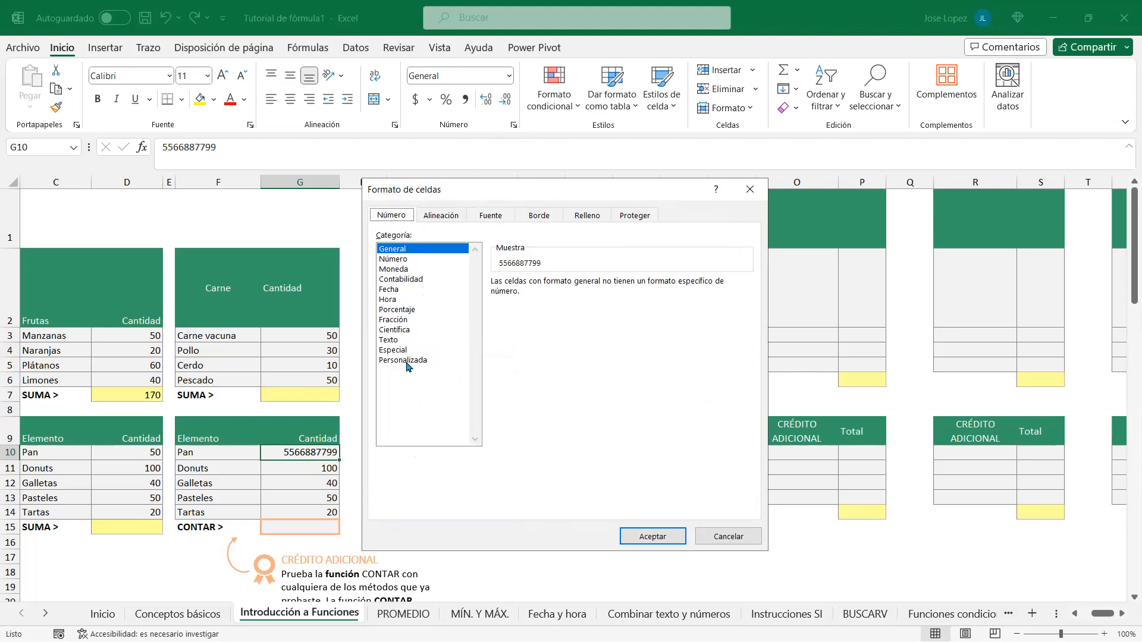
click(396, 259)
click(618, 288)
click(617, 288)
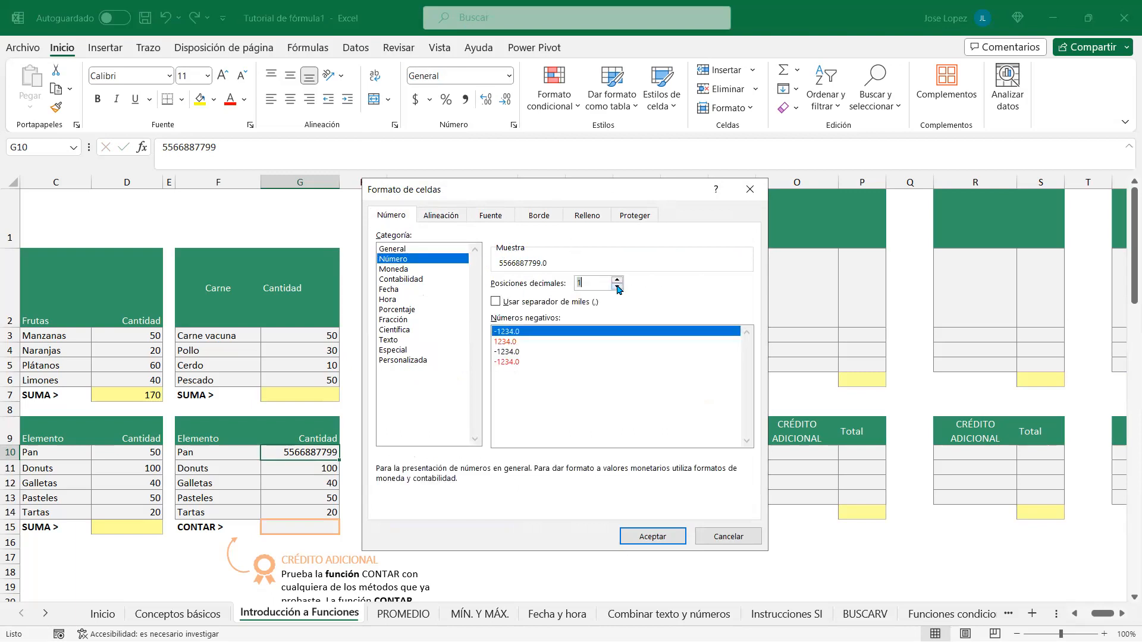
click(407, 361)
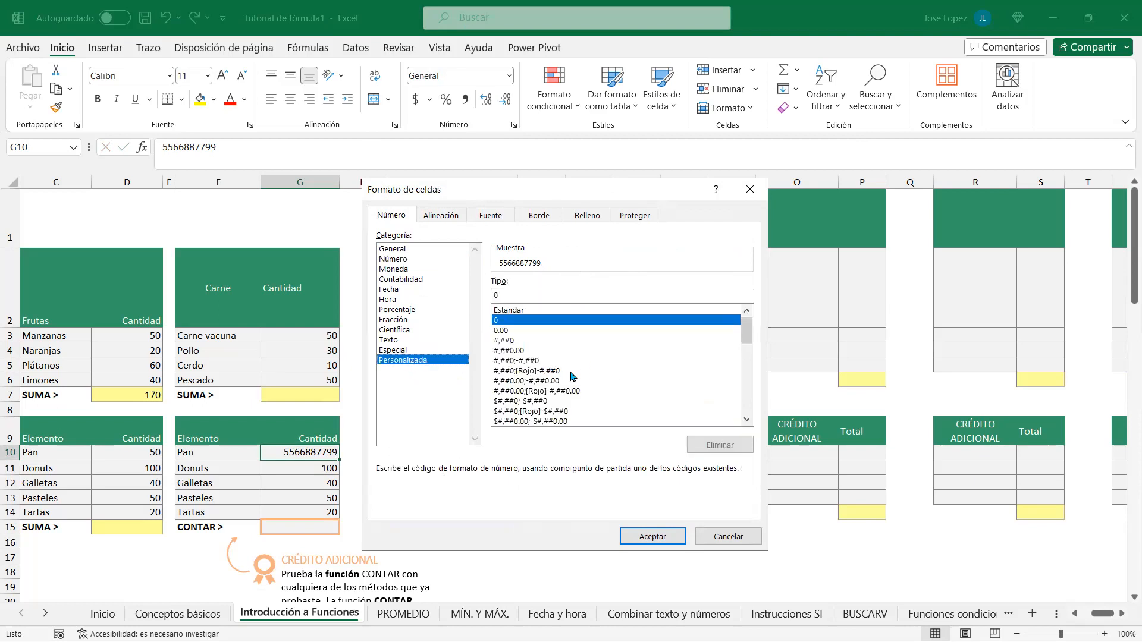
click(503, 341)
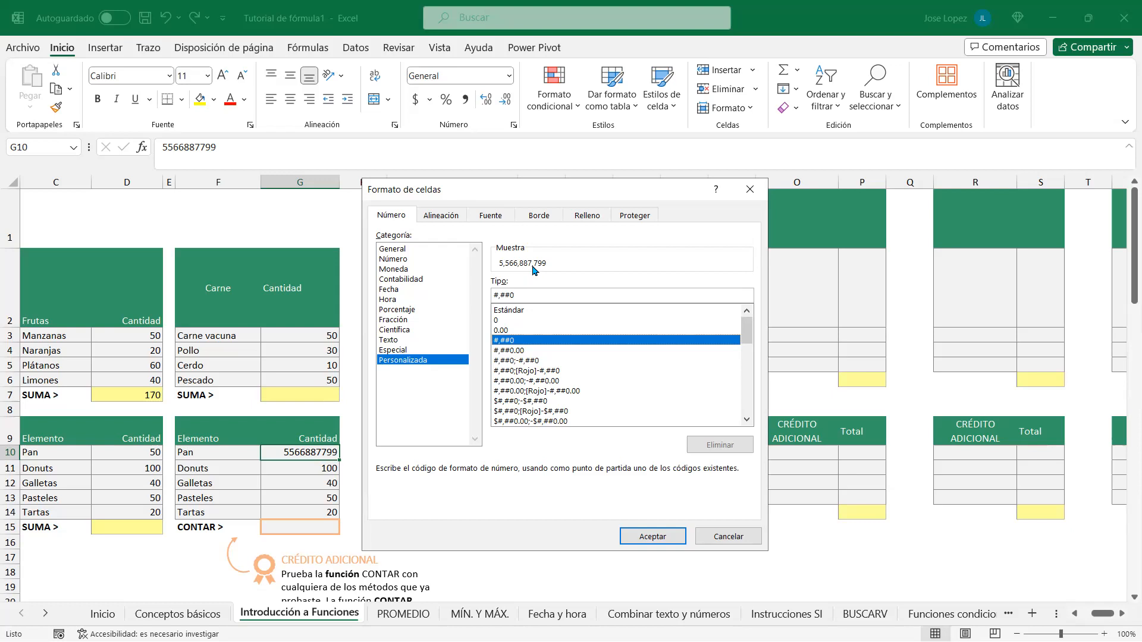
drag(532, 295, 462, 297)
text(000-000)
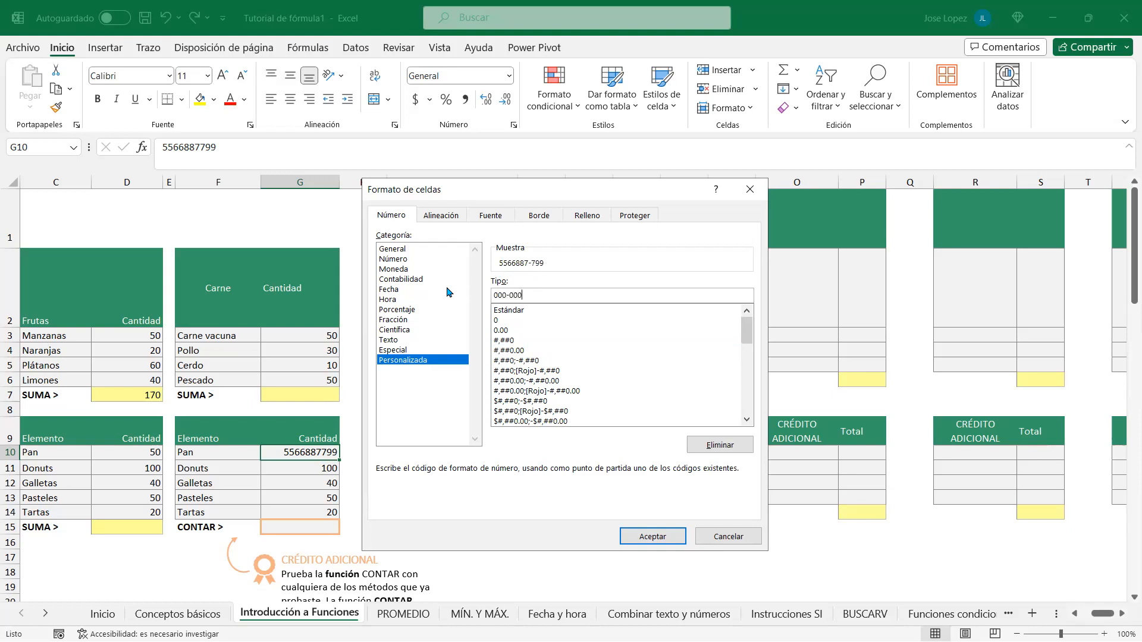
text(-0000)
click(654, 537)
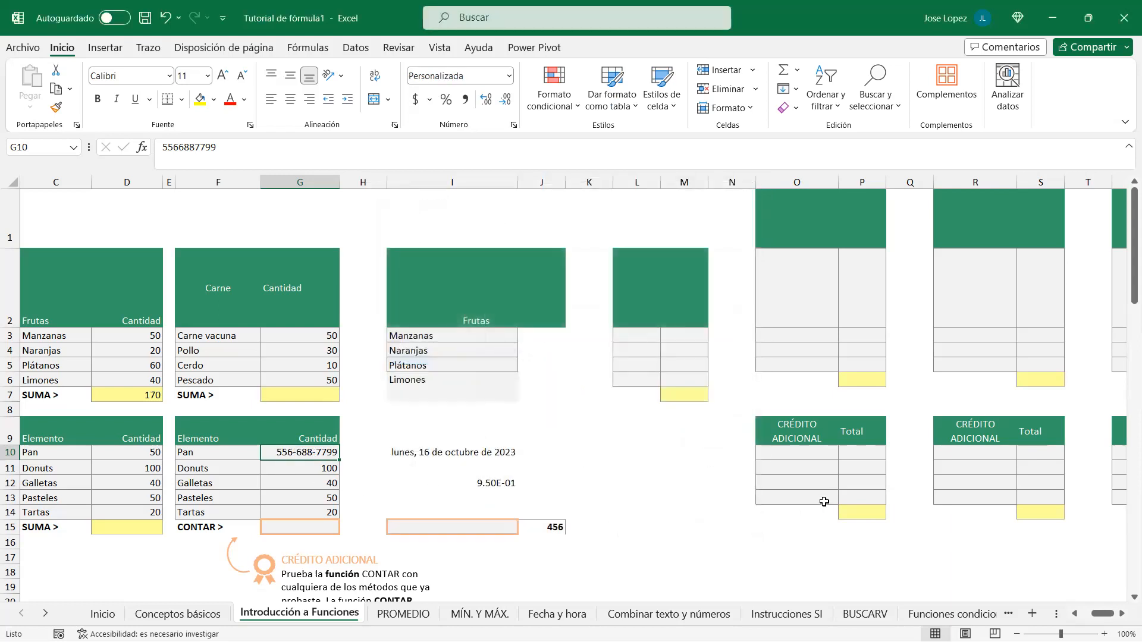
click(221, 148)
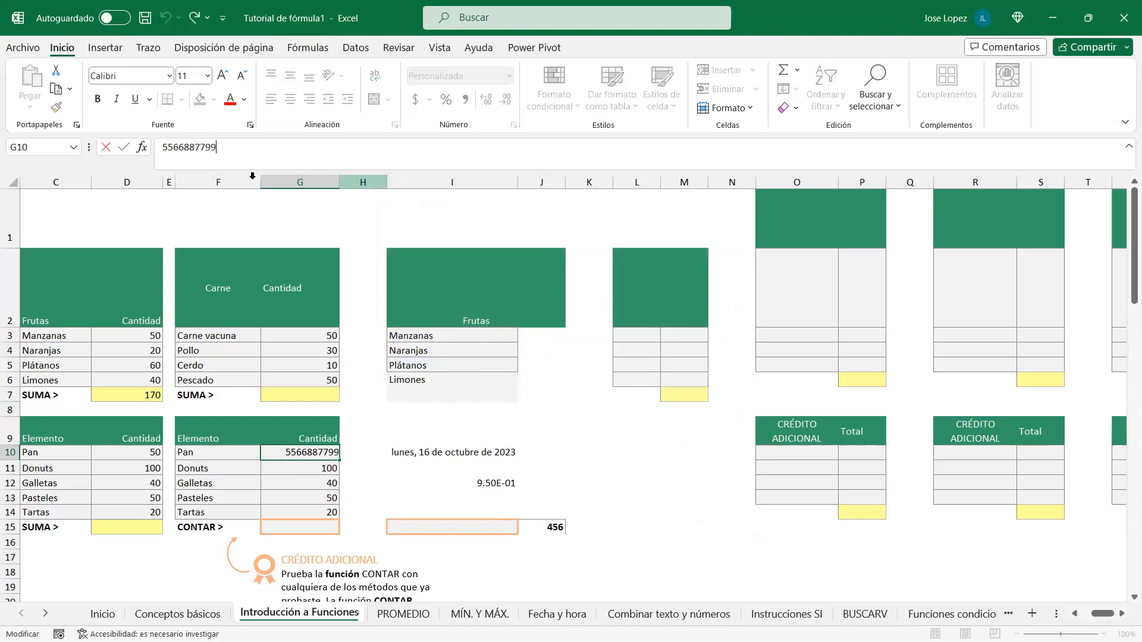
key(BackSpace)
key(Return)
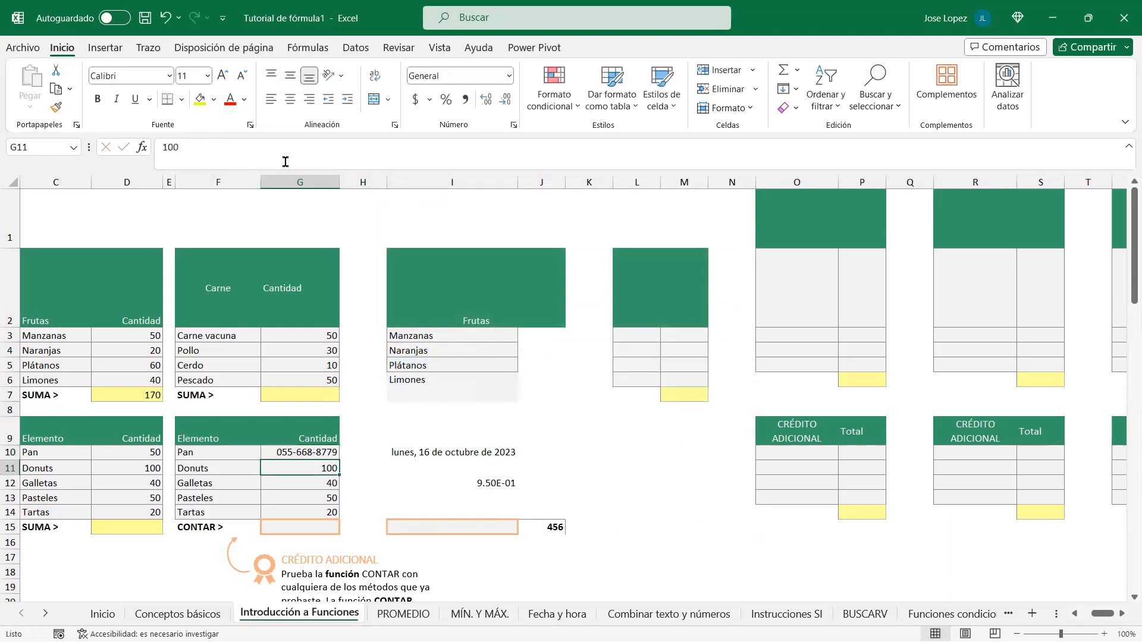
key(Up)
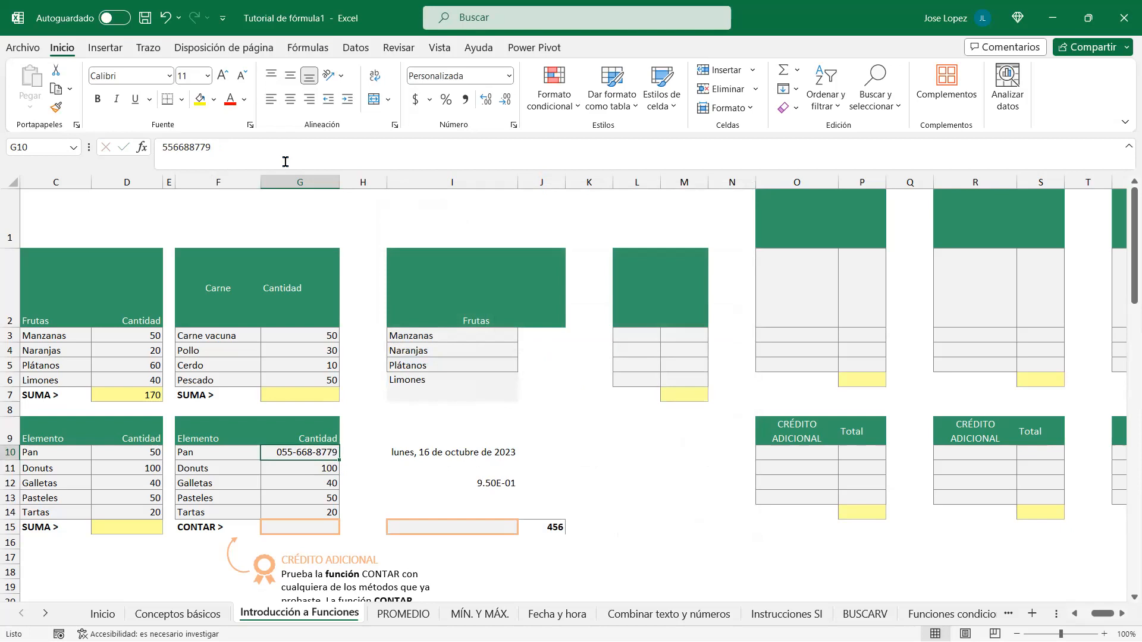
click(226, 147)
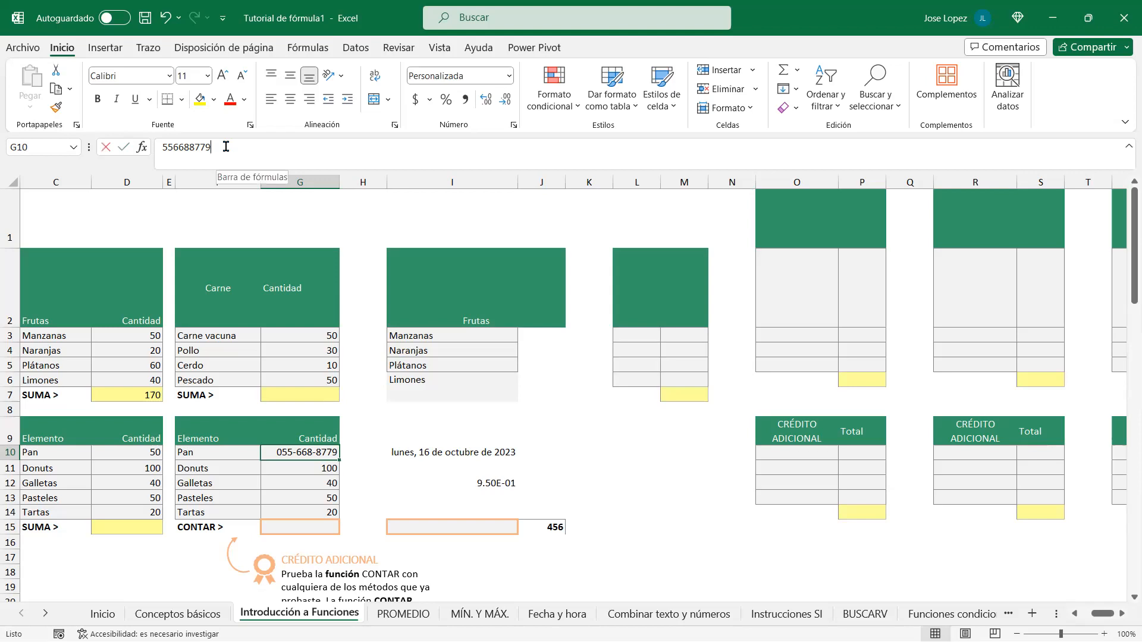
key(BackSpace)
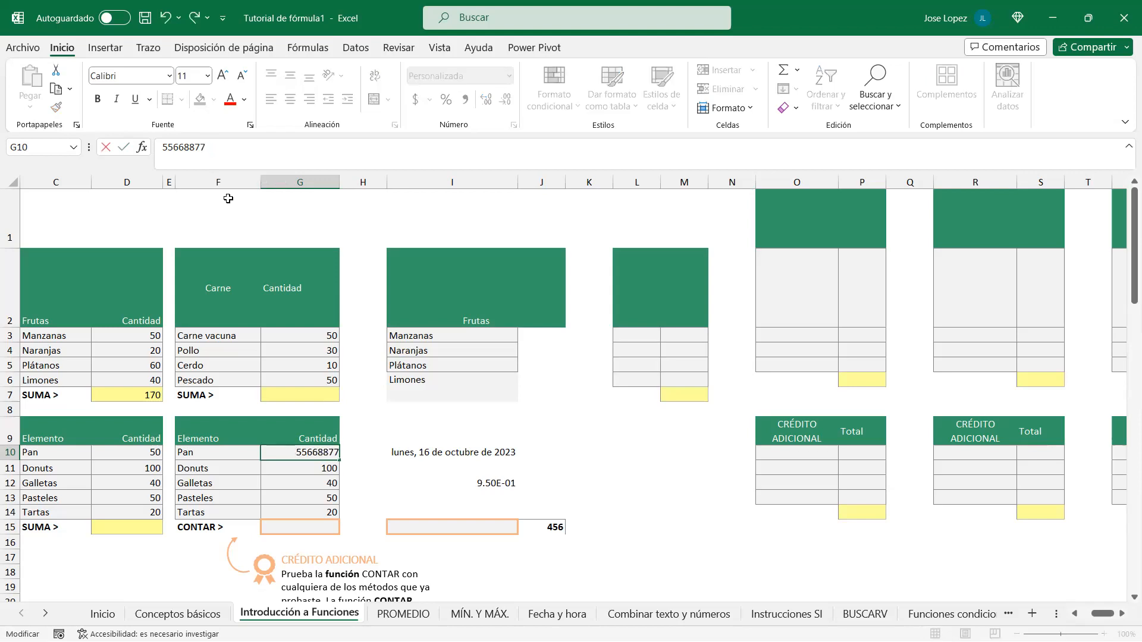
key(Return)
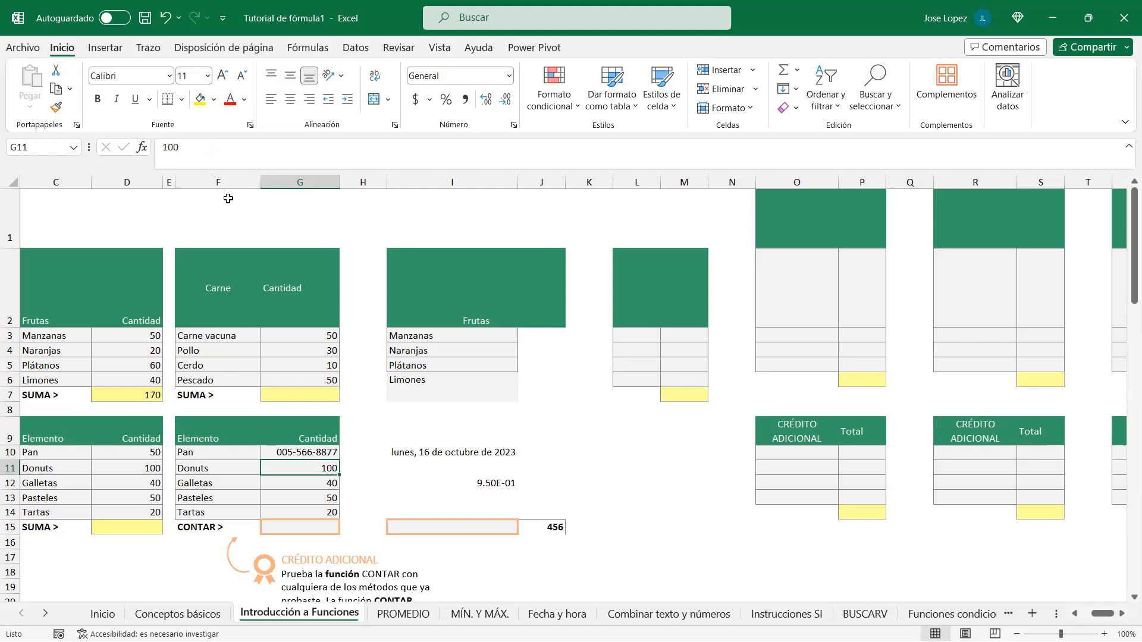
key(Up)
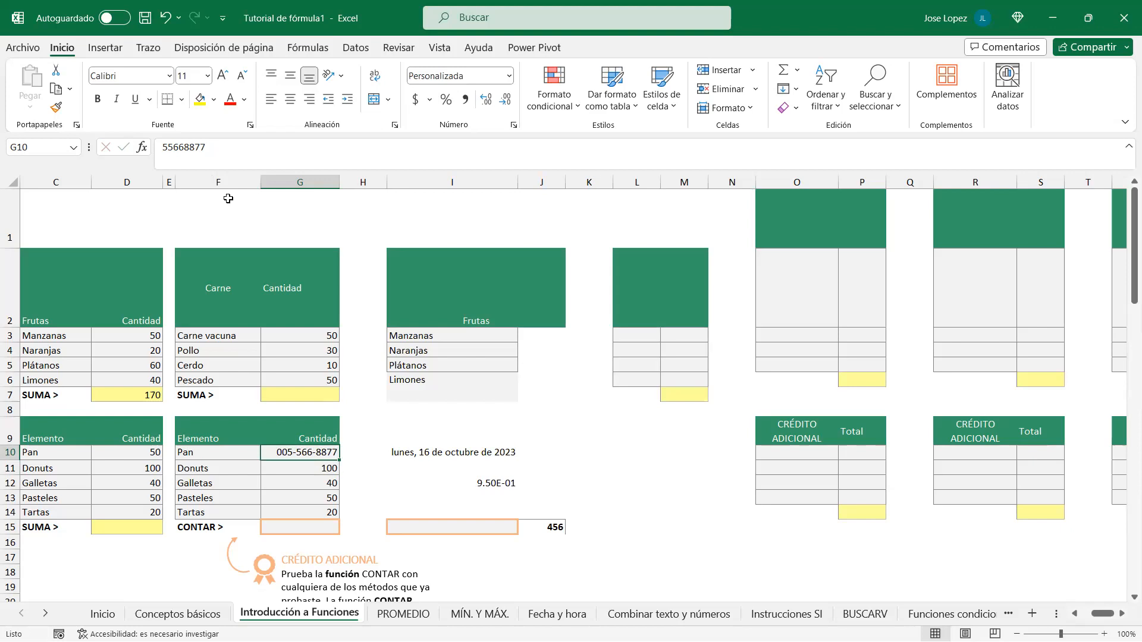
Step: Reselect G10 and inspect its number in the formula bar without changing it
click(305, 474)
click(285, 451)
drag(217, 157, 143, 148)
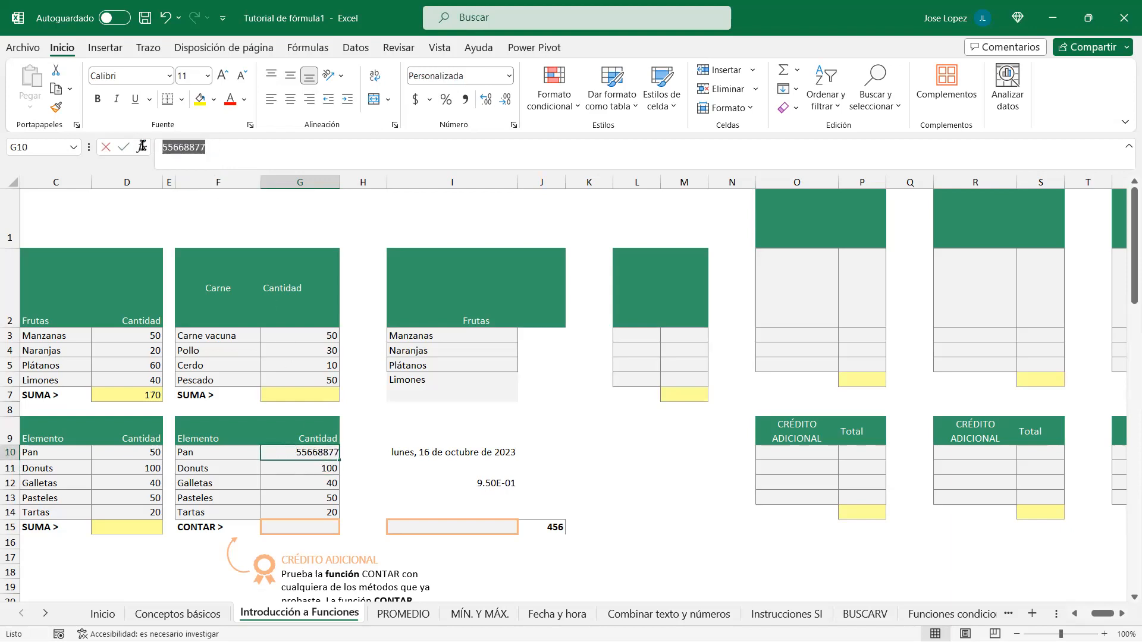
key(Return)
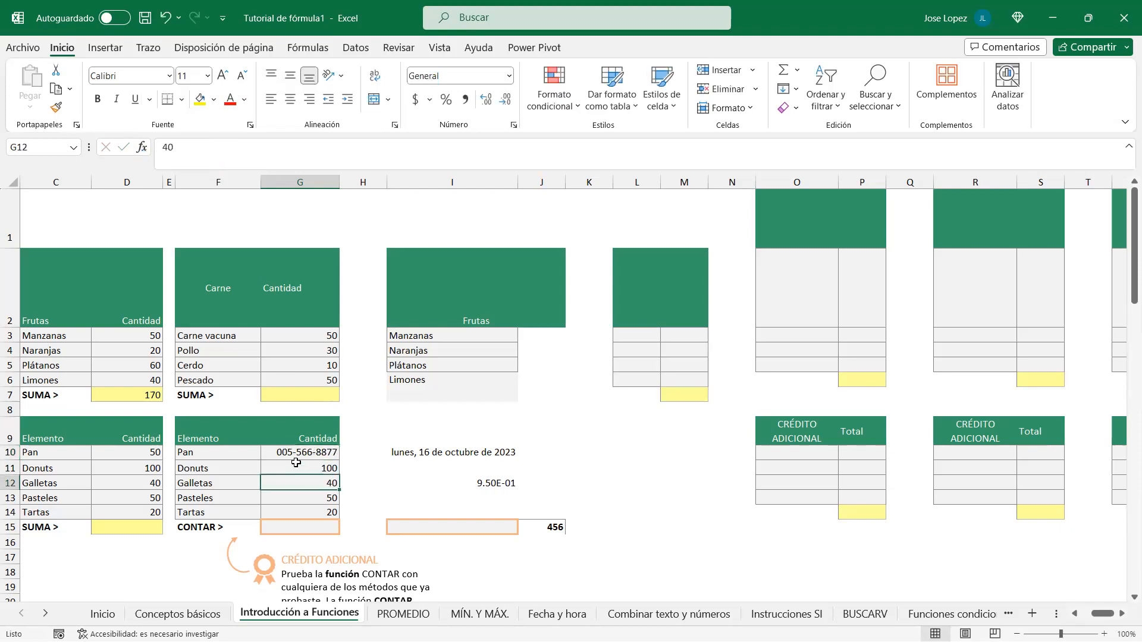
click(299, 454)
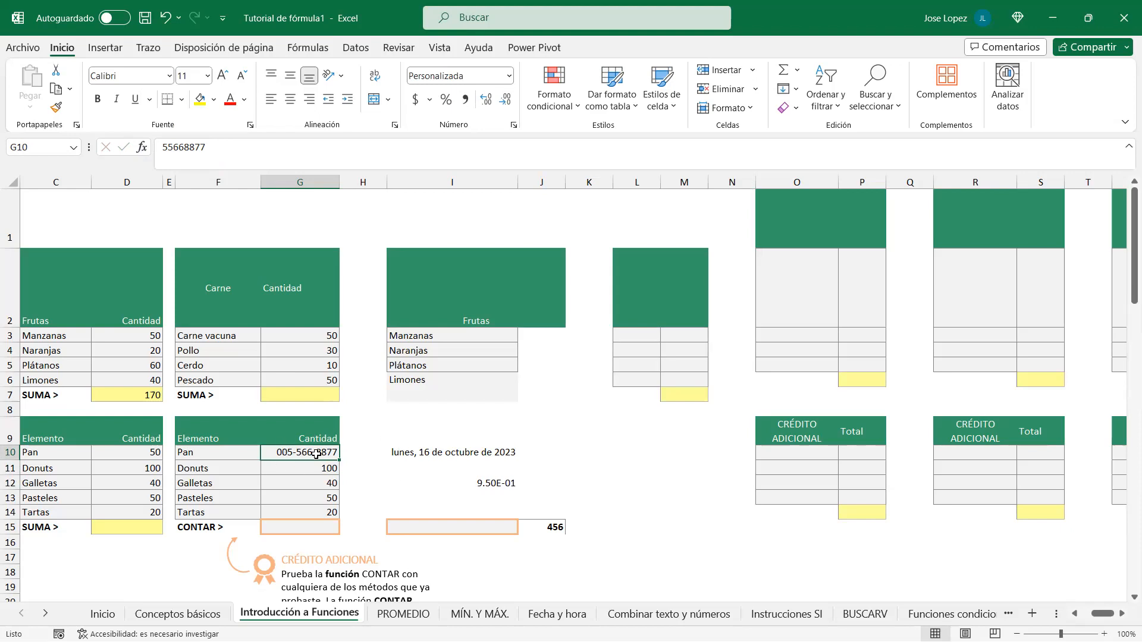
key(ctrl+1)
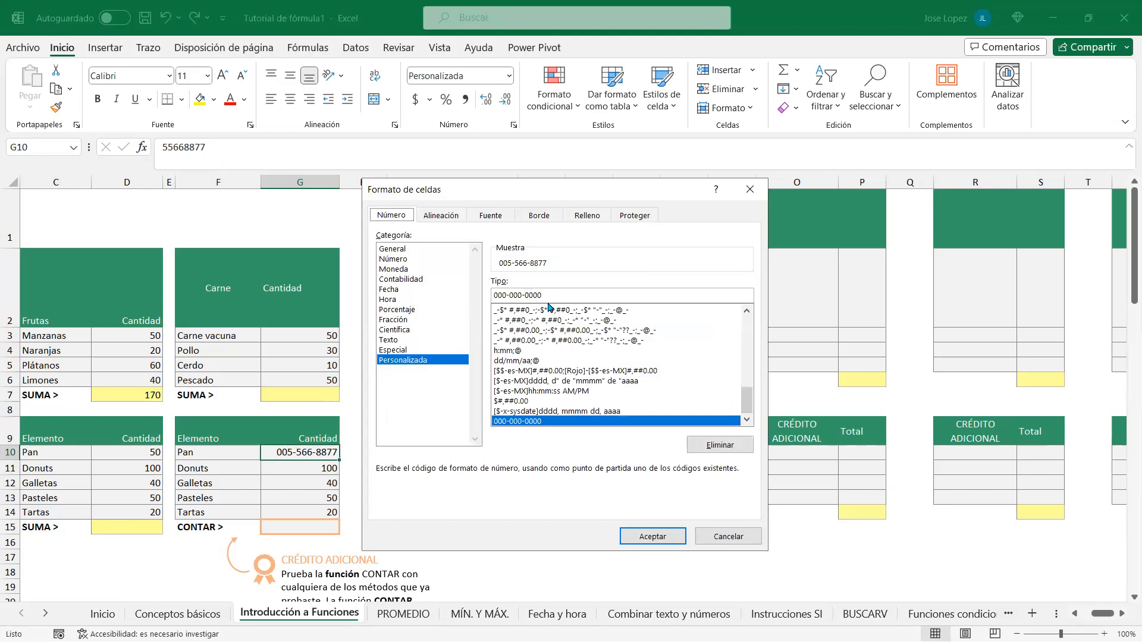
double_click(512, 295)
text(#)
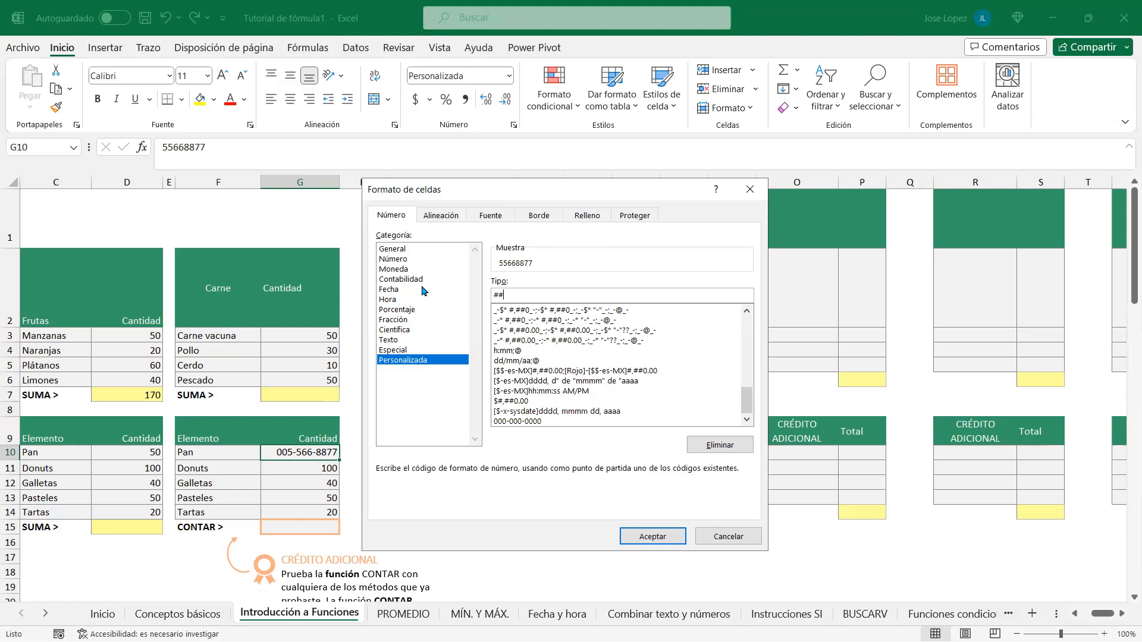
text(##-###-####)
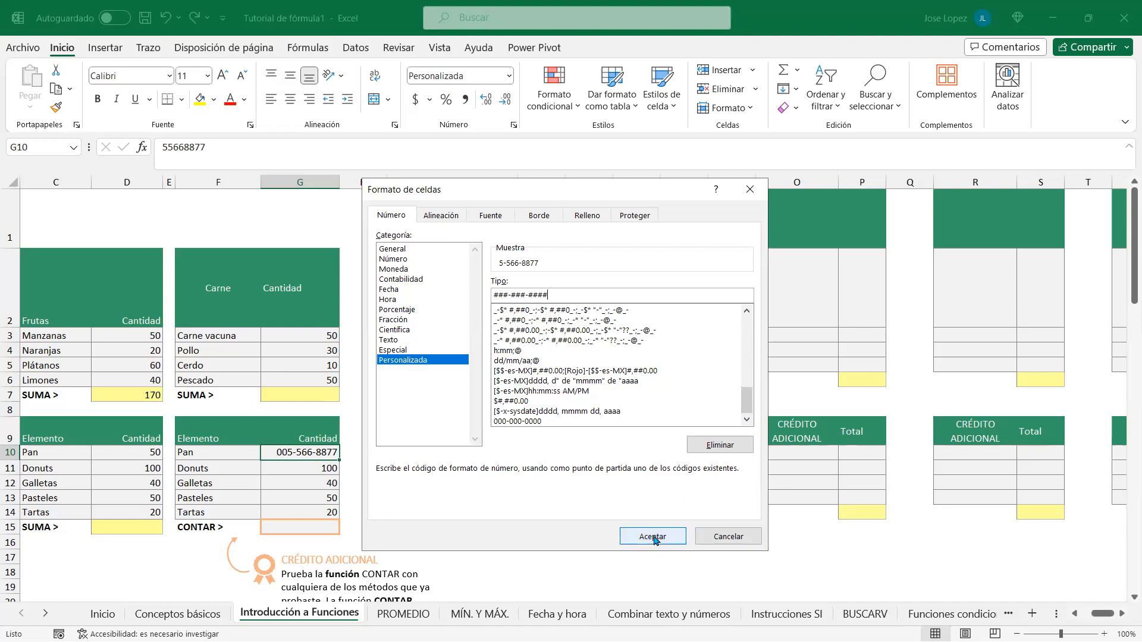
click(654, 537)
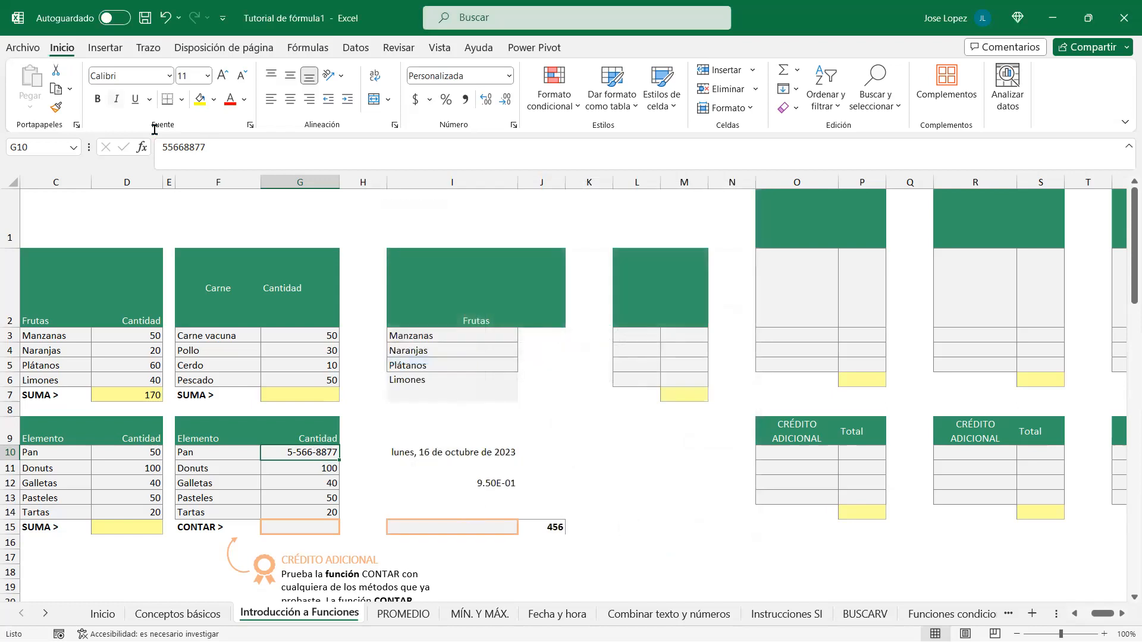
click(233, 146)
text(99)
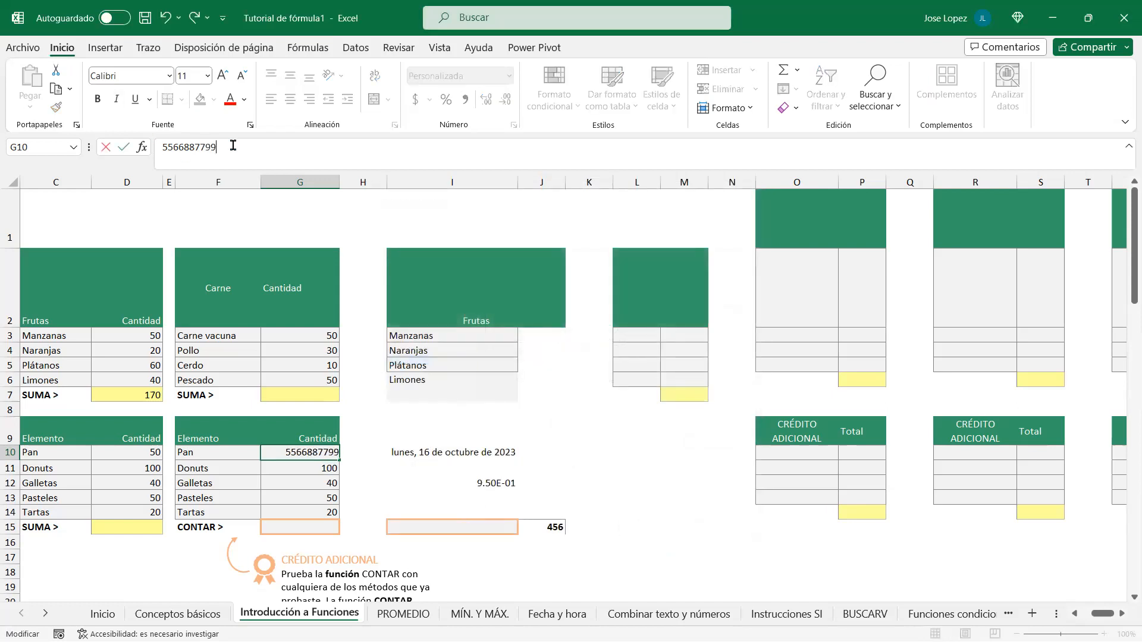
key(Return)
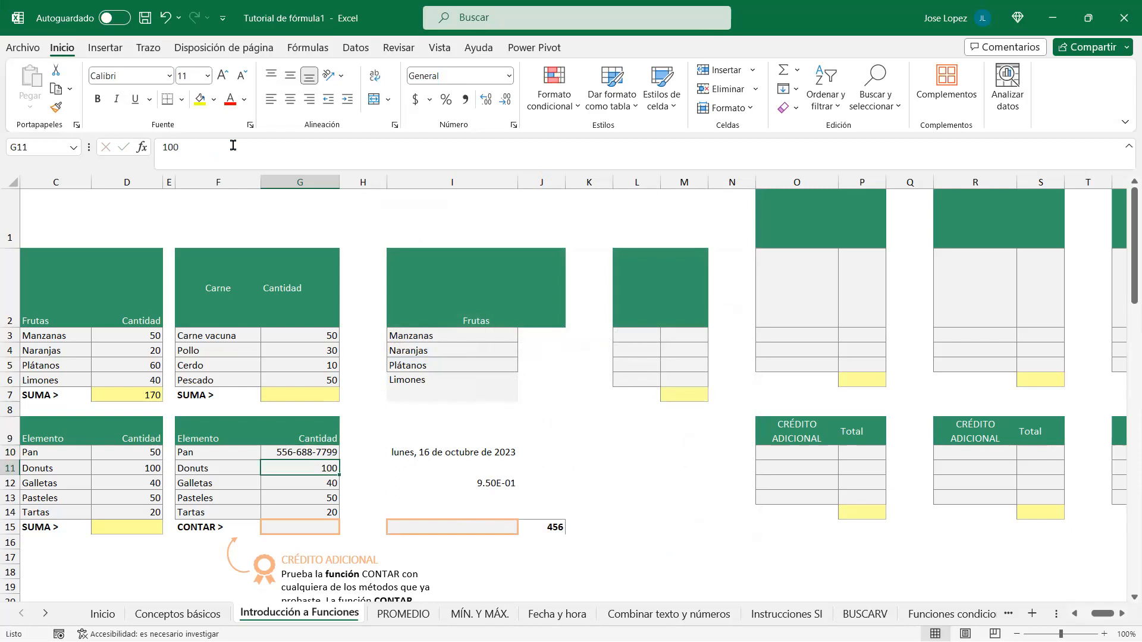
key(Up)
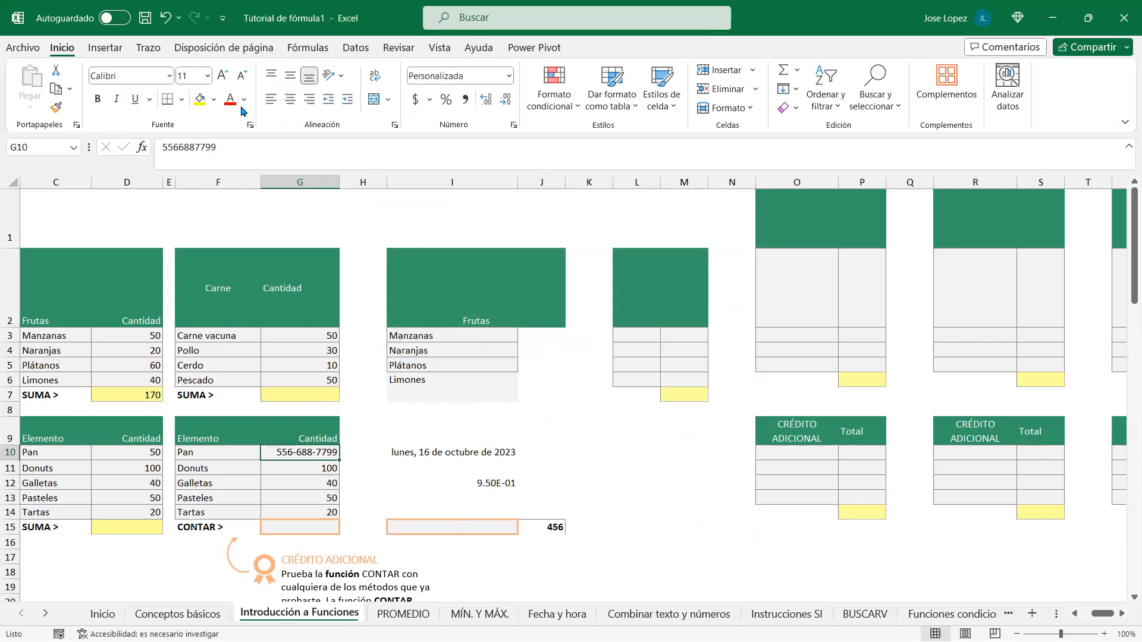
click(285, 162)
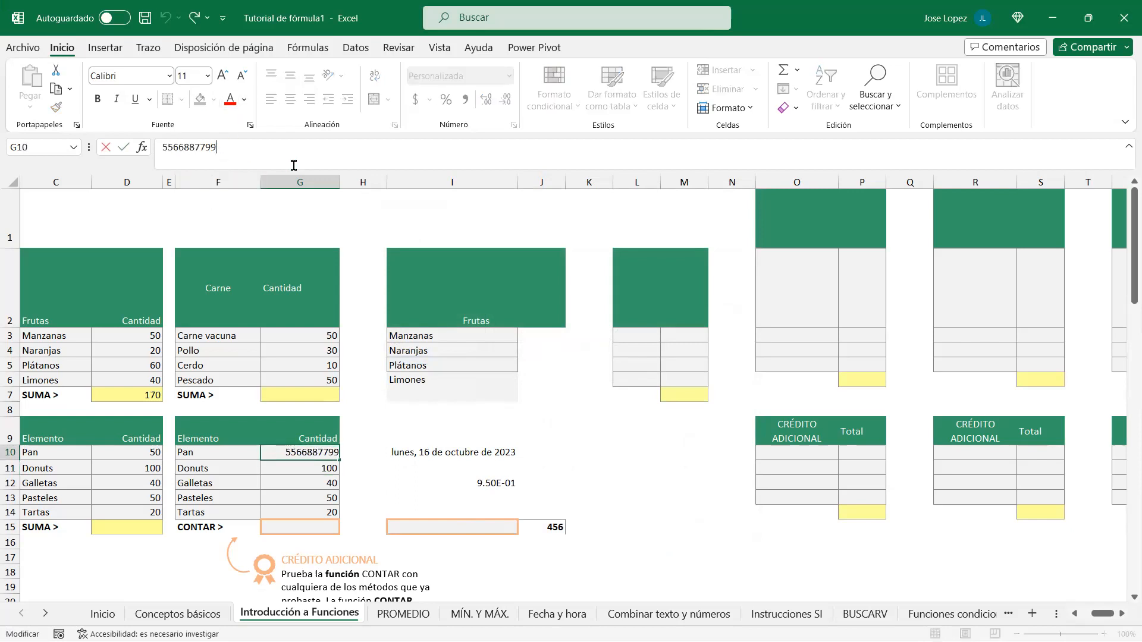
key(Return)
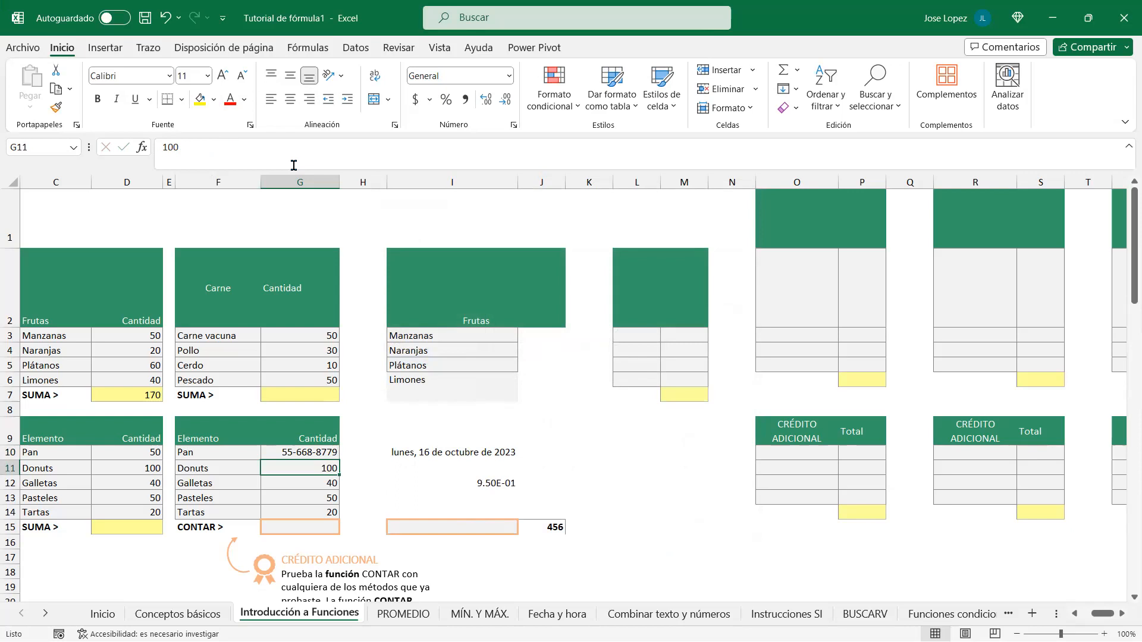
key(Up)
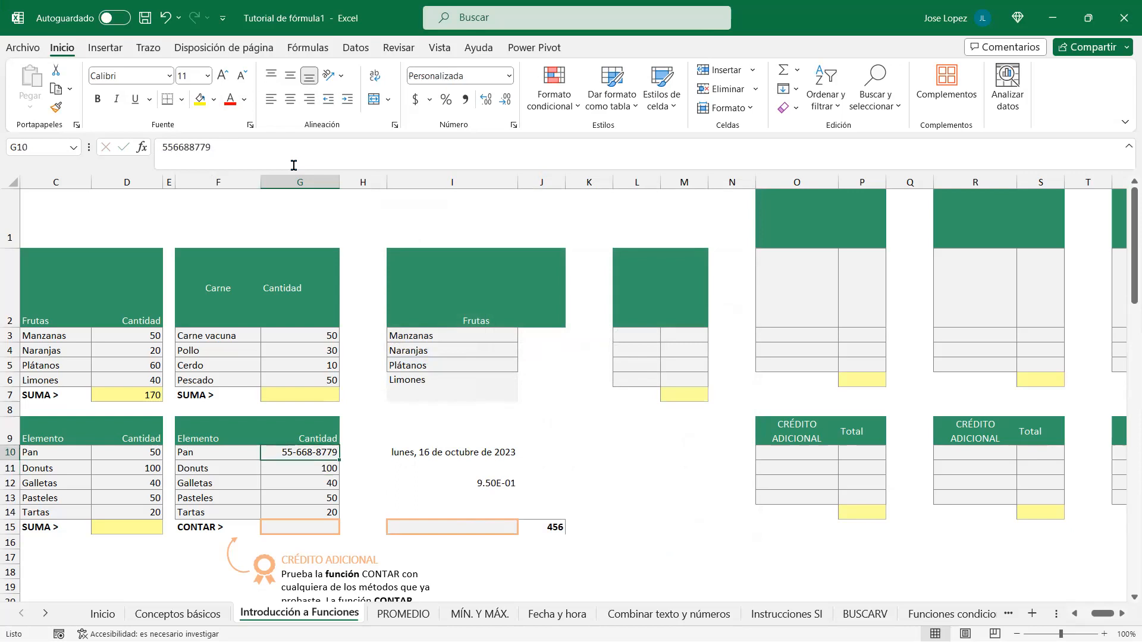
key(F2)
key(BackSpace)
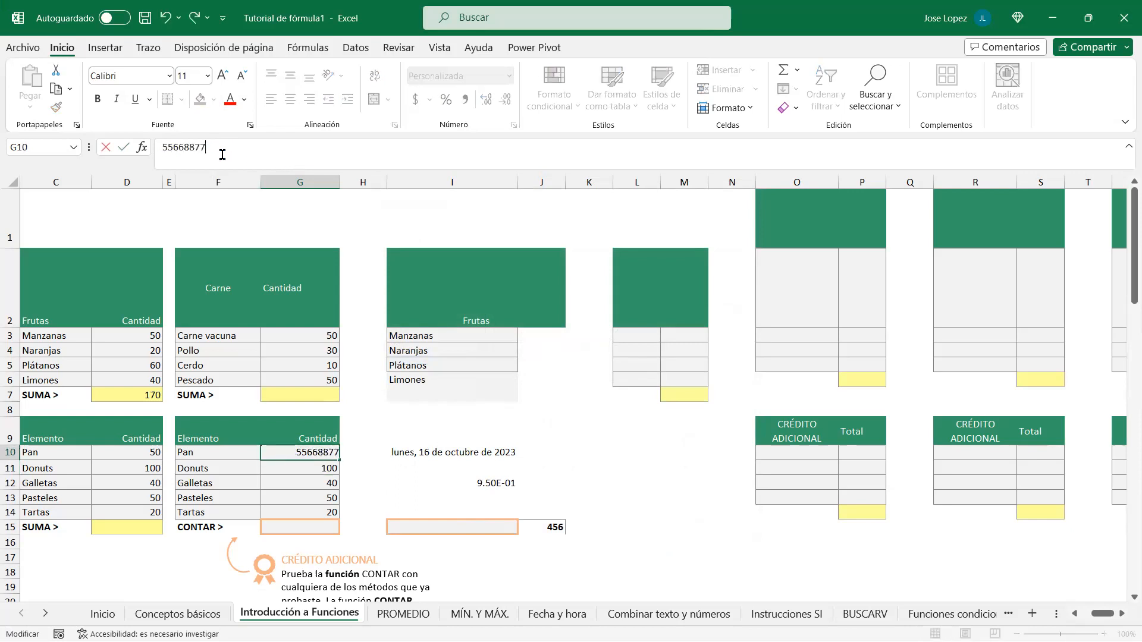
key(Return)
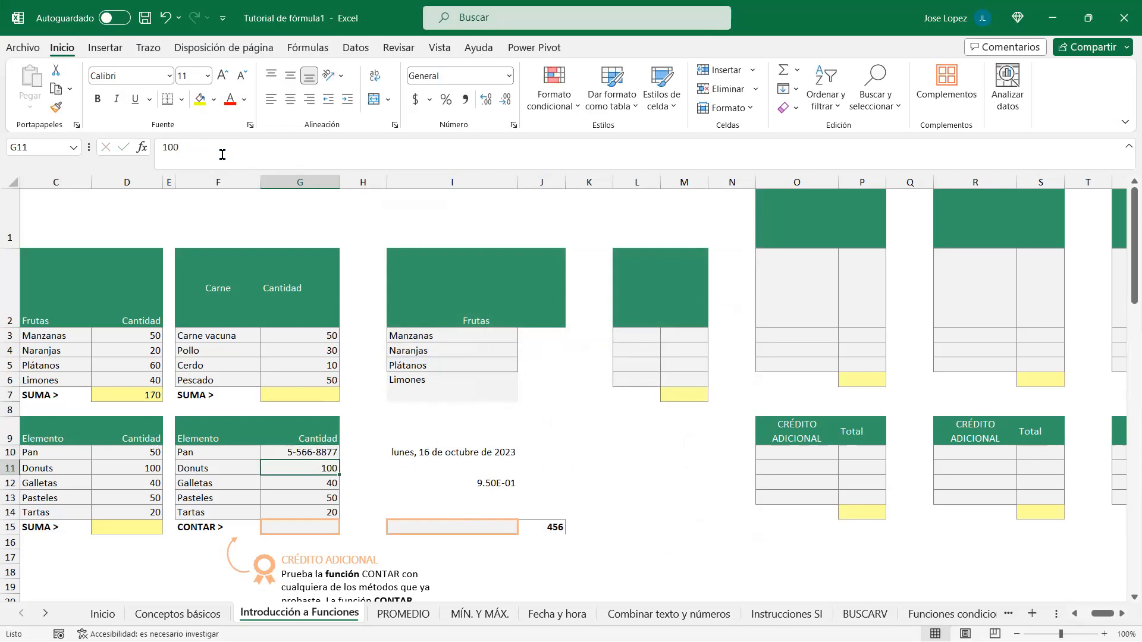
key(Up)
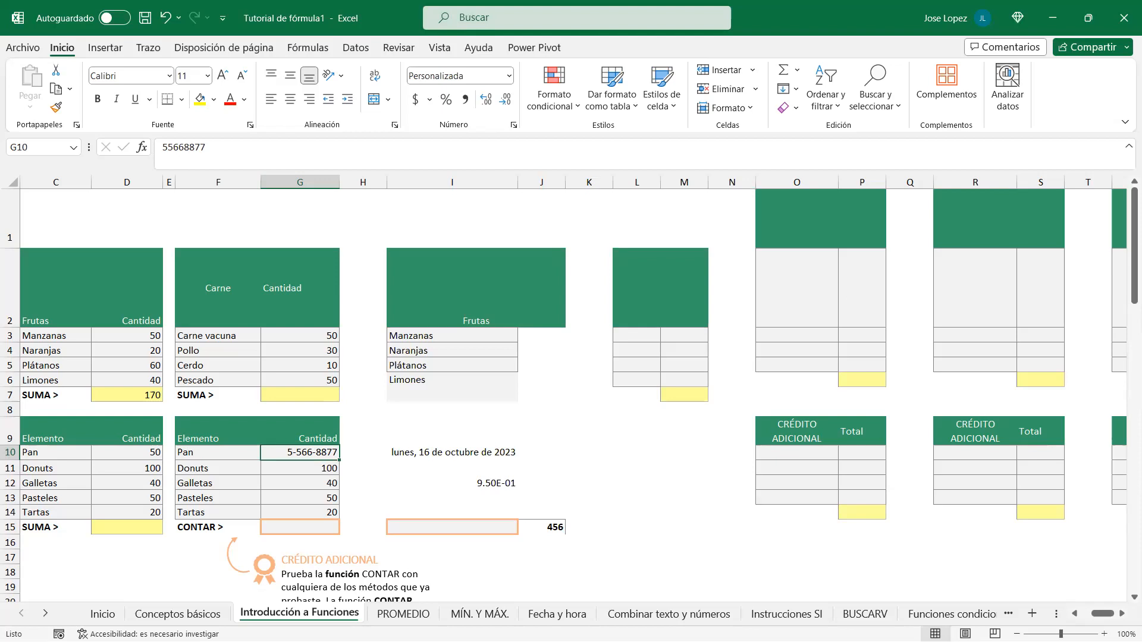
Step: Switch to the Excel.docx notes in Word and scroll to the Format Cells dialog box link
key(alt+Tab)
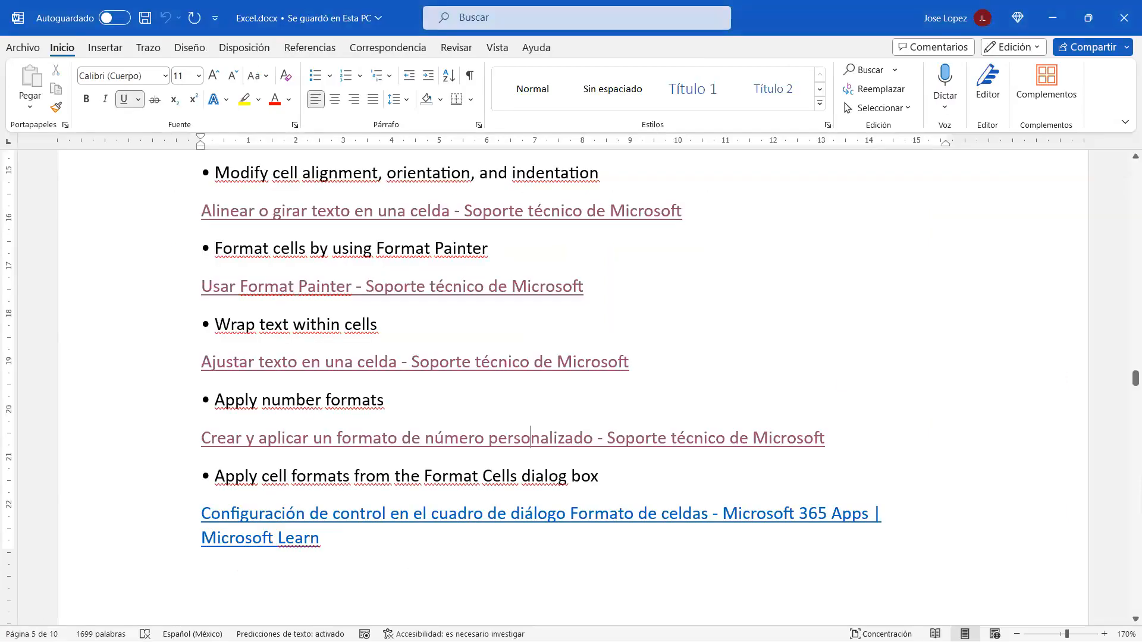
scroll(984, 326, down, 3)
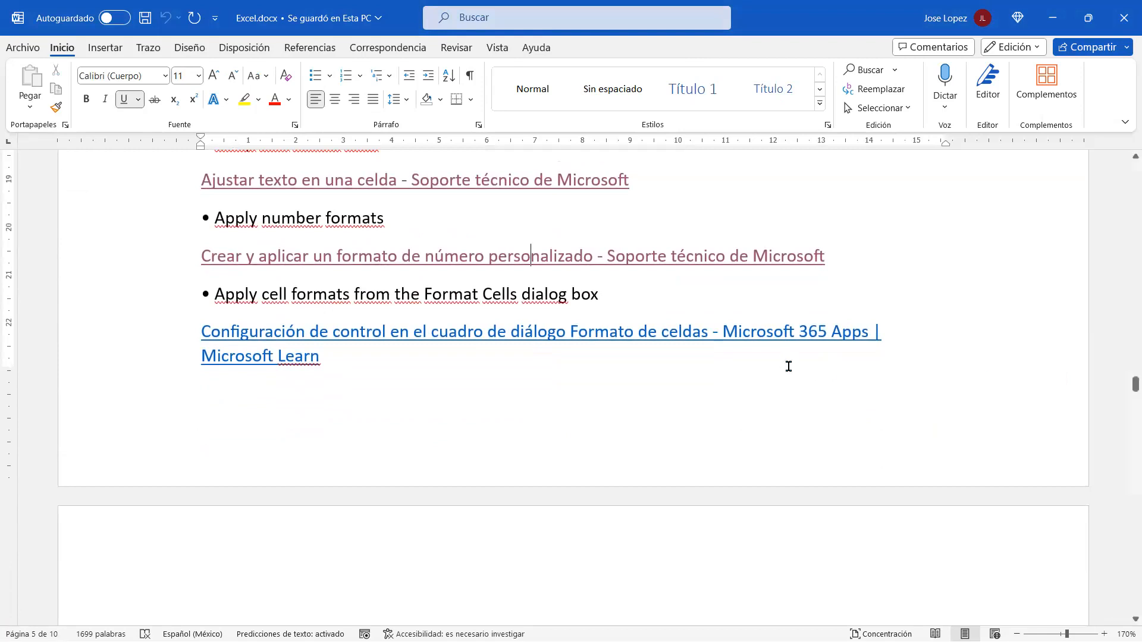
scroll(800, 355, down, 2)
scroll(801, 355, down, 3)
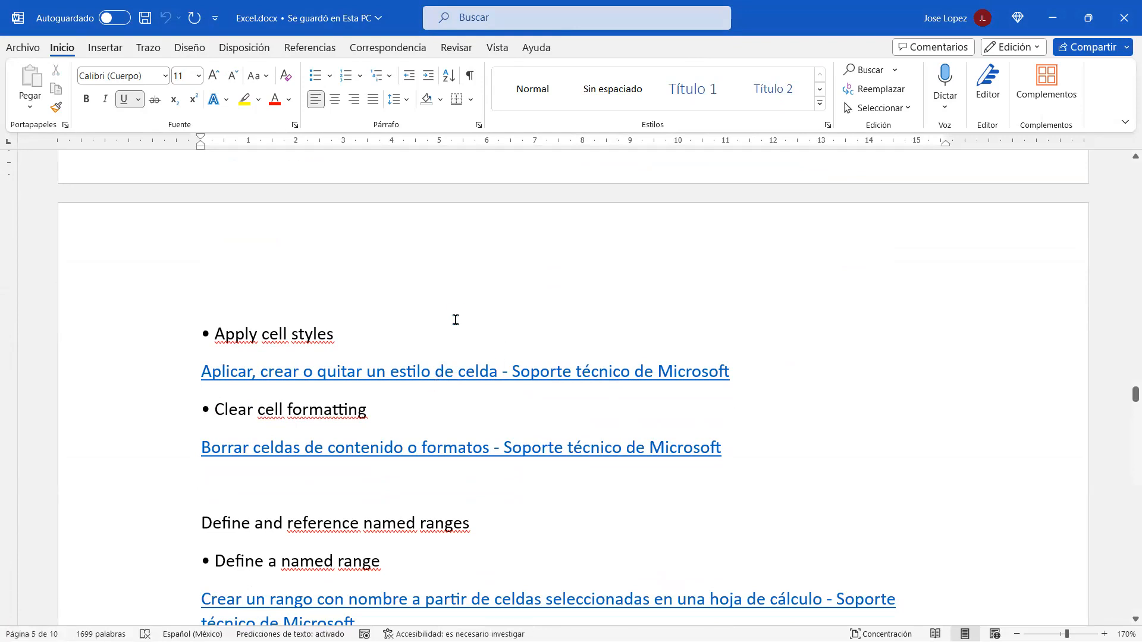
scroll(456, 320, up, 4)
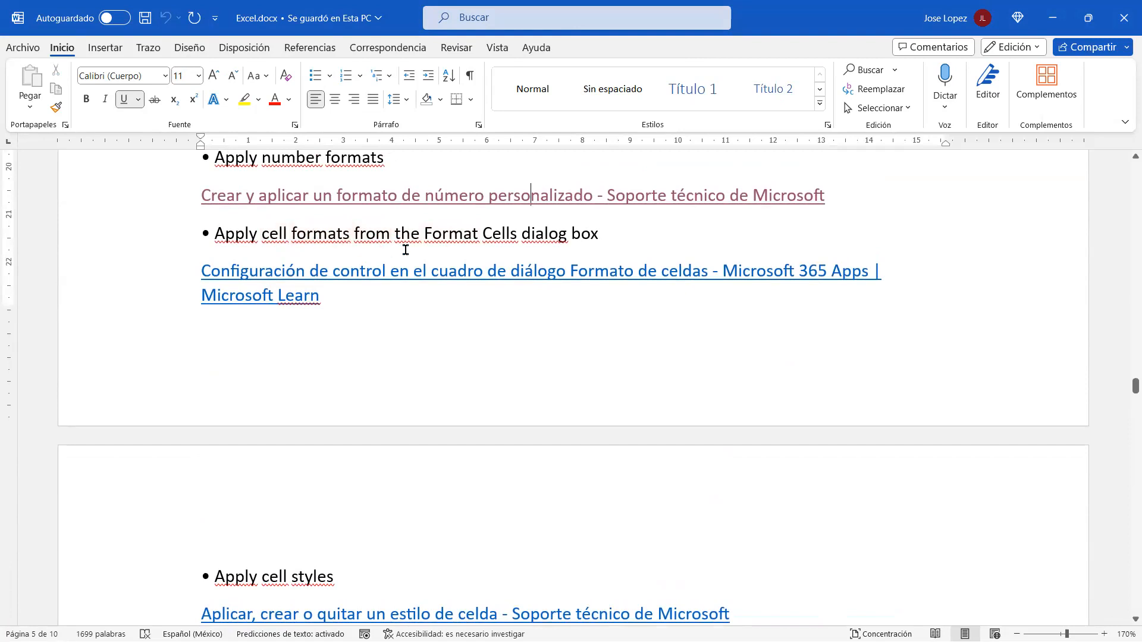
Step: Open the 'Configuración de formato de celdas' article and scroll down to the Pestaña Número section
ctrl+click(437, 280)
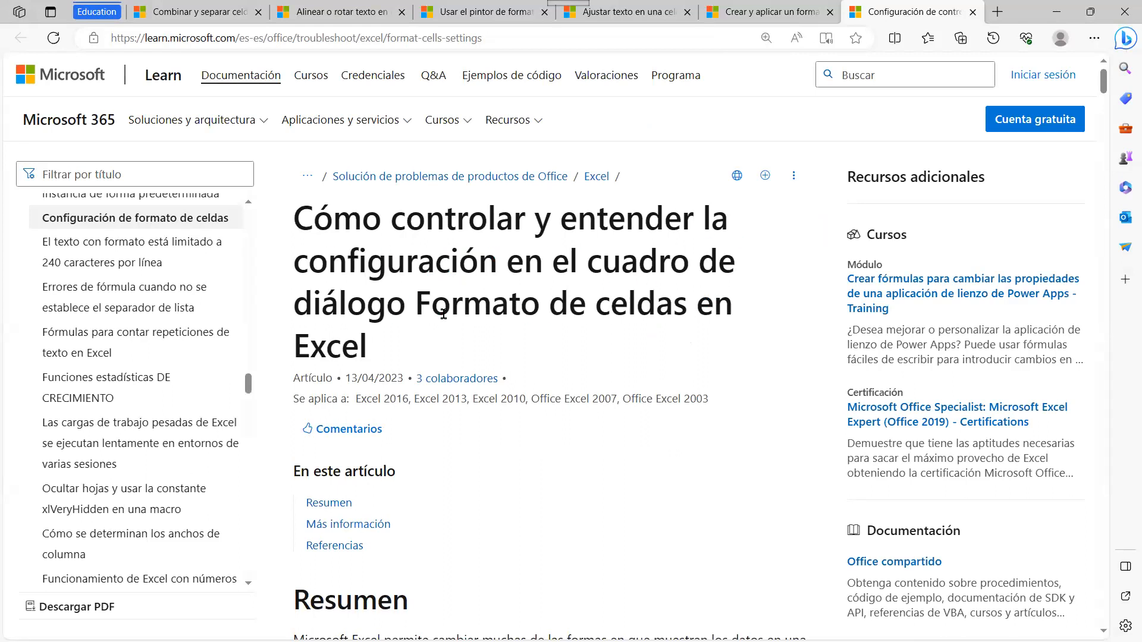
scroll(538, 322, down, 4)
scroll(538, 325, down, 3)
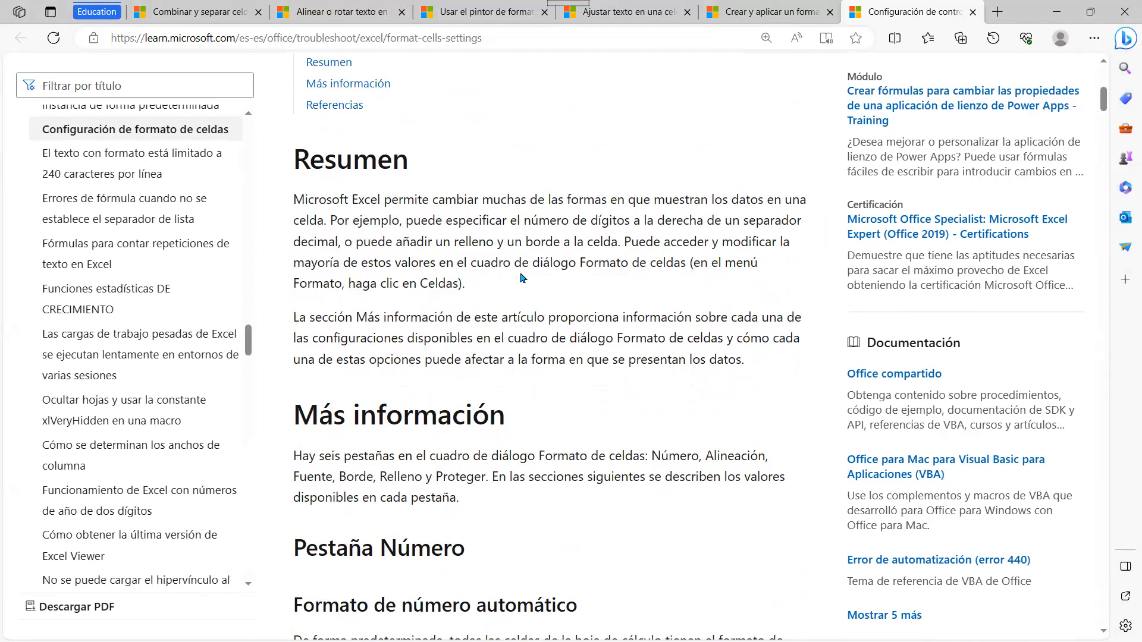
scroll(416, 270, down, 1)
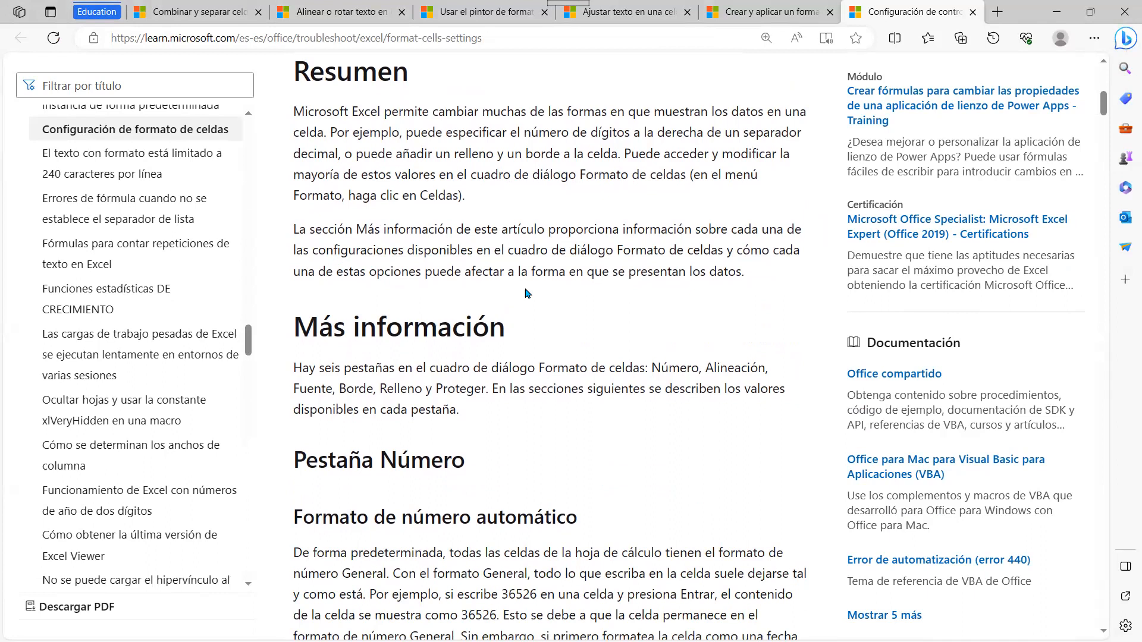
scroll(528, 295, down, 1)
scroll(339, 375, down, 2)
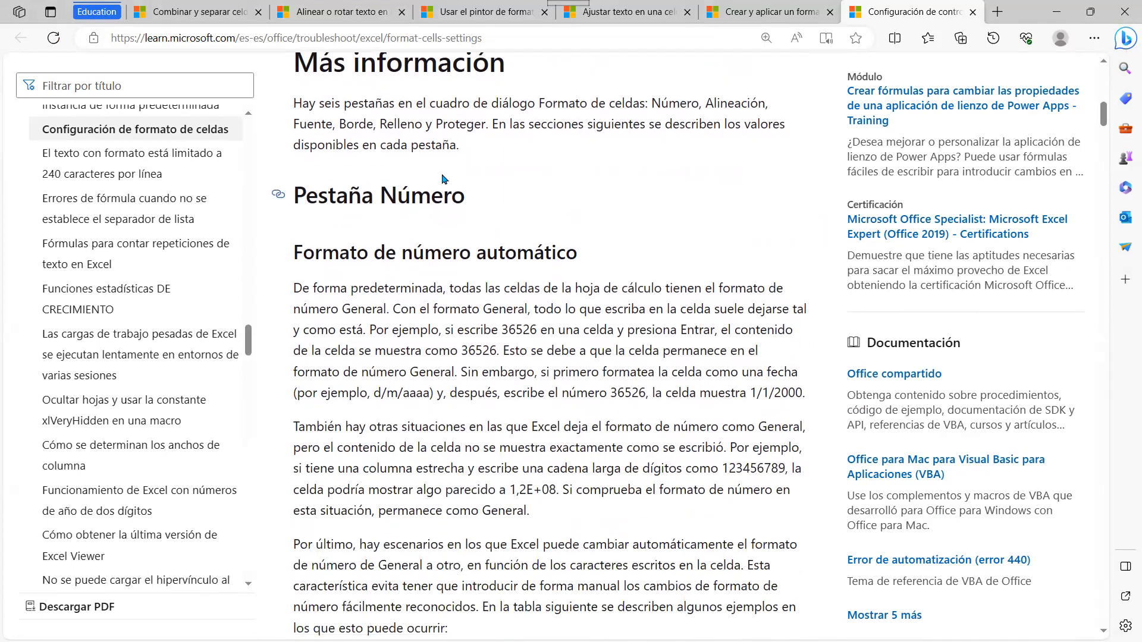
Step: Back in Excel, open Formato de celdas for G10 showing its ###-###-#### format
key(alt+Tab)
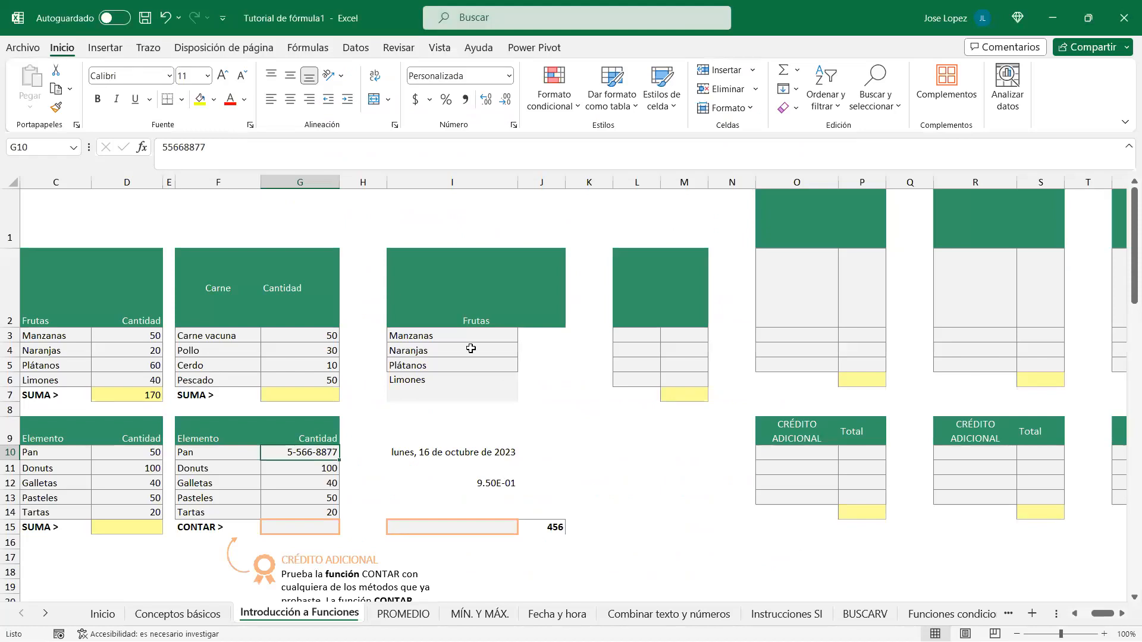
key(ctrl+1)
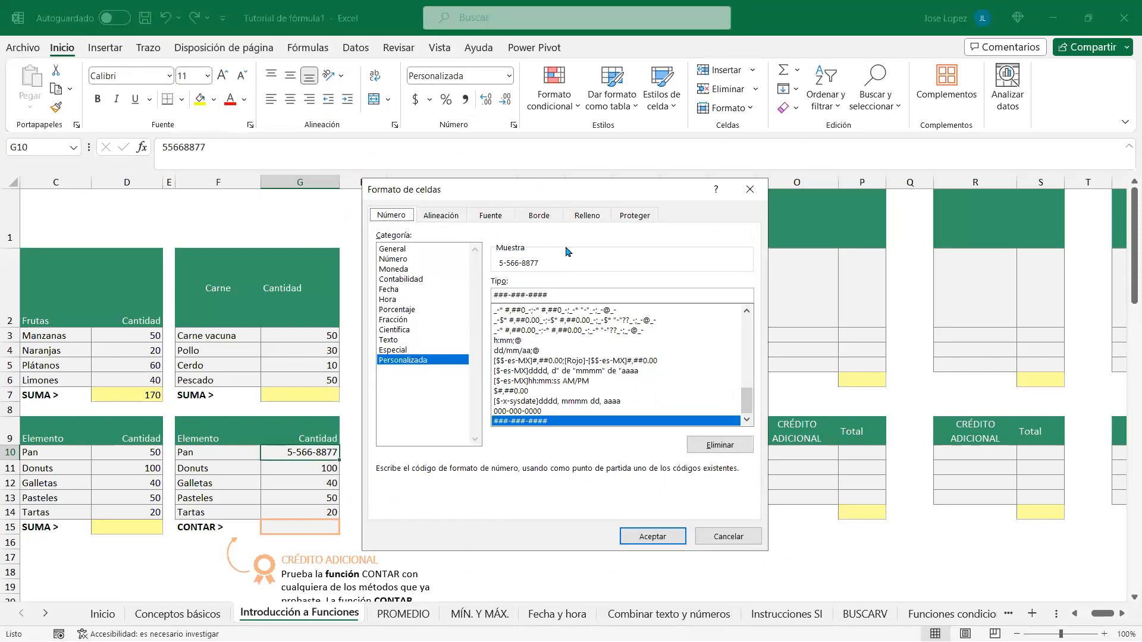
drag(521, 192, 456, 174)
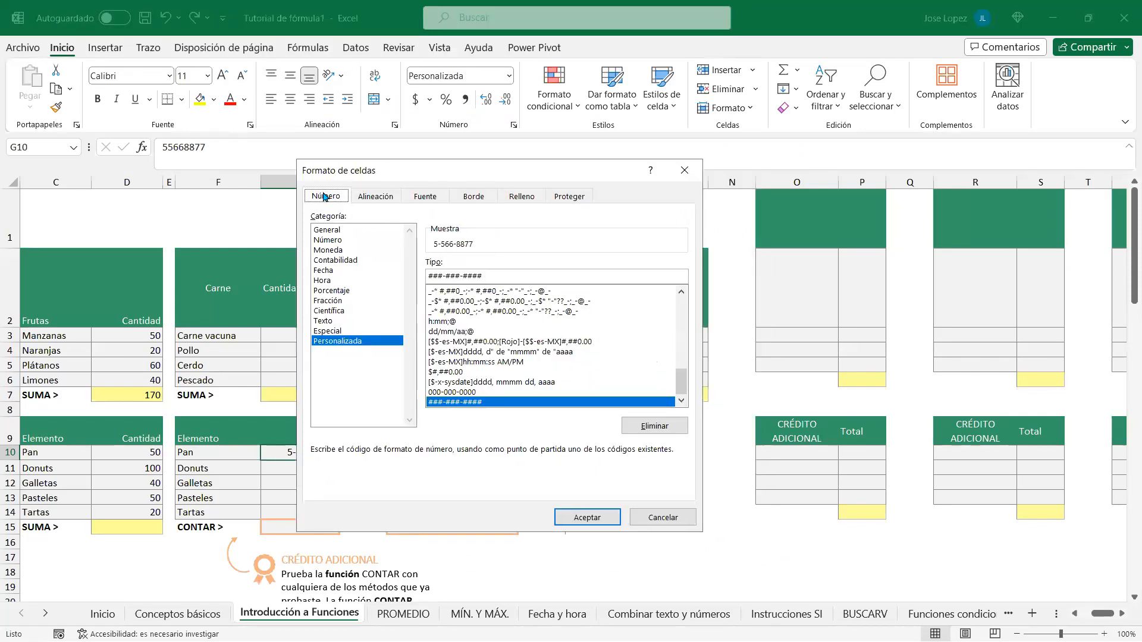
Step: Look through the Alineación, Fuente, Borde, Relleno and Proteger tabs
click(380, 200)
click(433, 200)
click(473, 201)
click(528, 200)
click(578, 199)
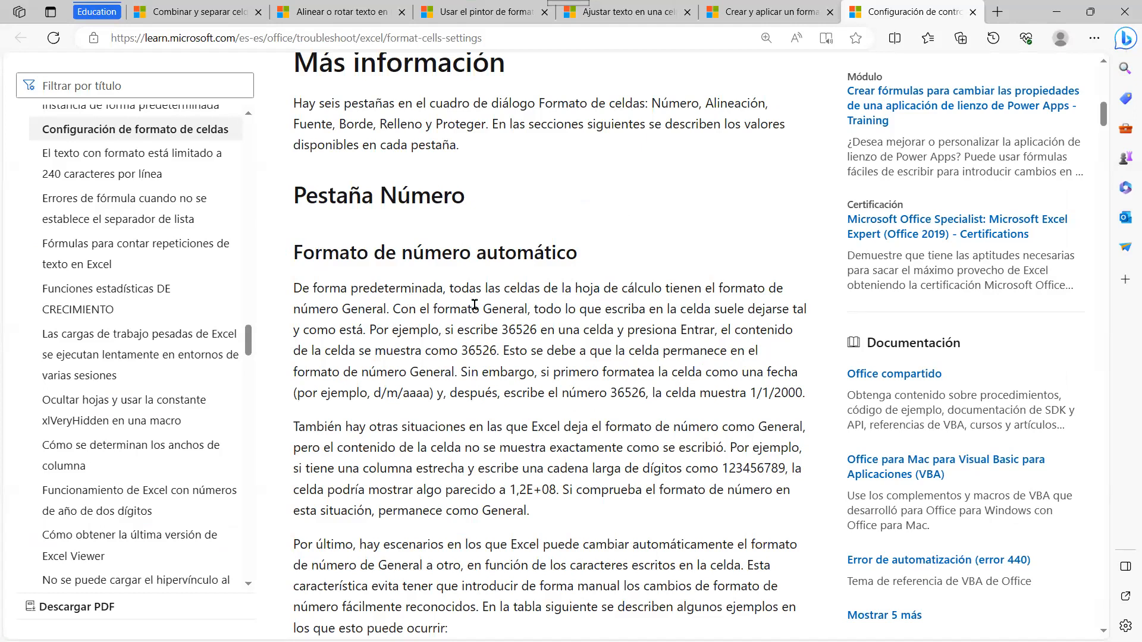
Step: Scroll past the automatic and Formatos de número integrados tables to Formatos de número personalizados
scroll(475, 305, down, 4)
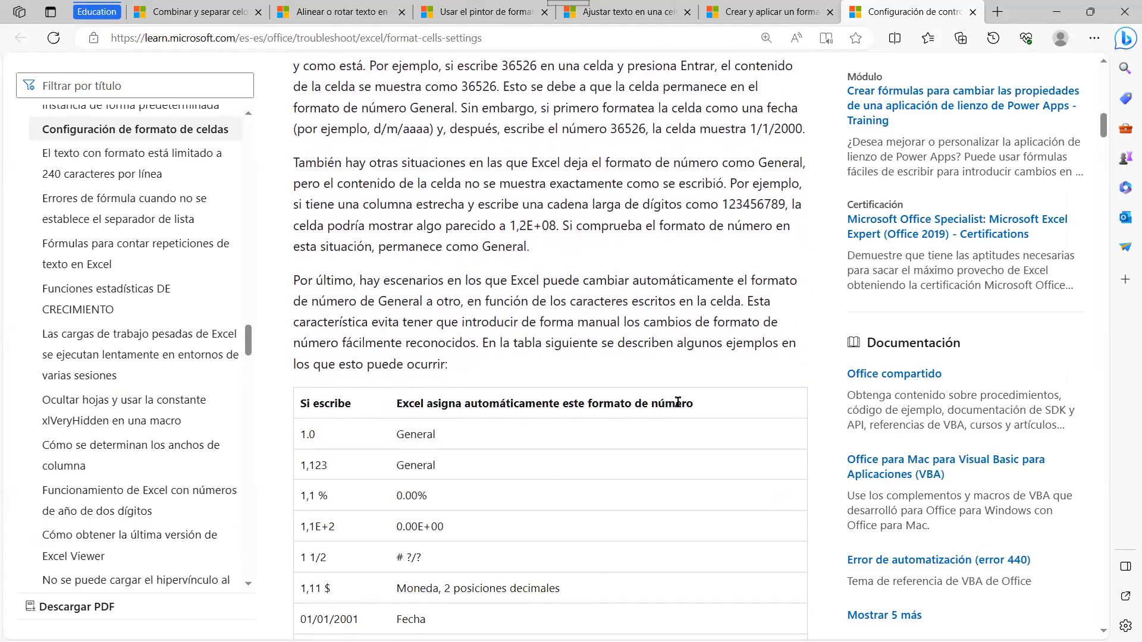
scroll(527, 449, down, 2)
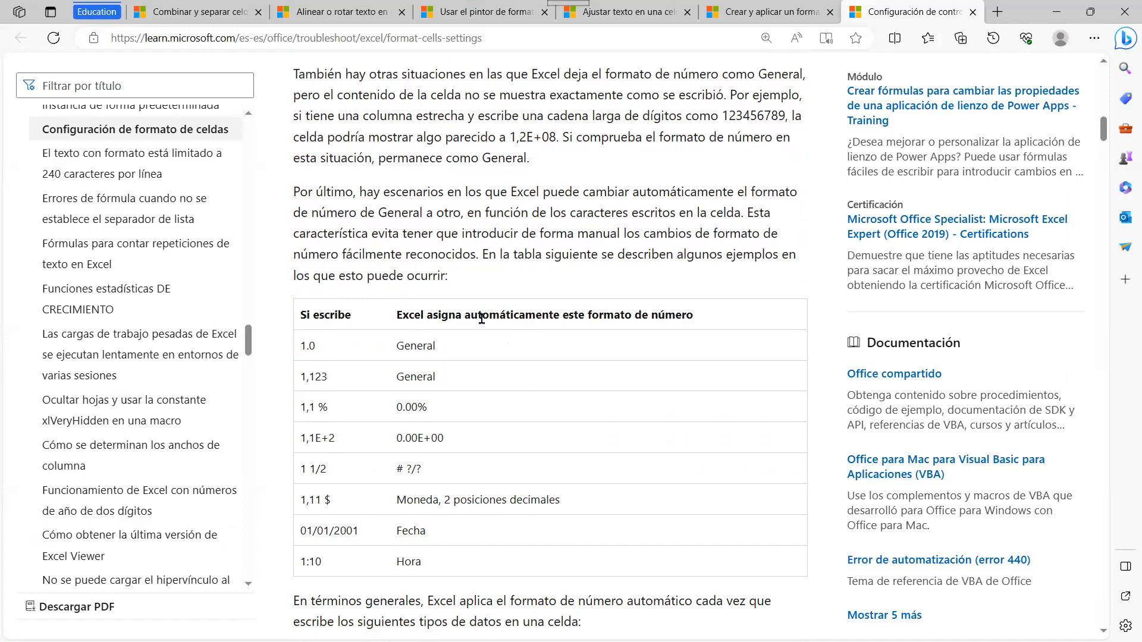
scroll(433, 538, down, 4)
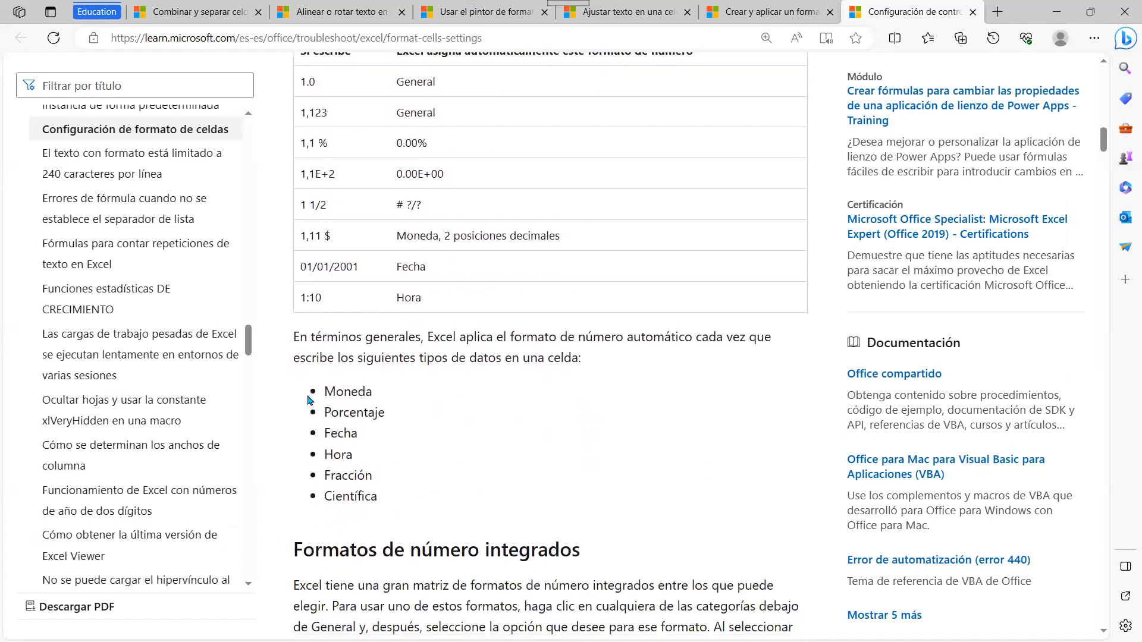
scroll(409, 474, down, 4)
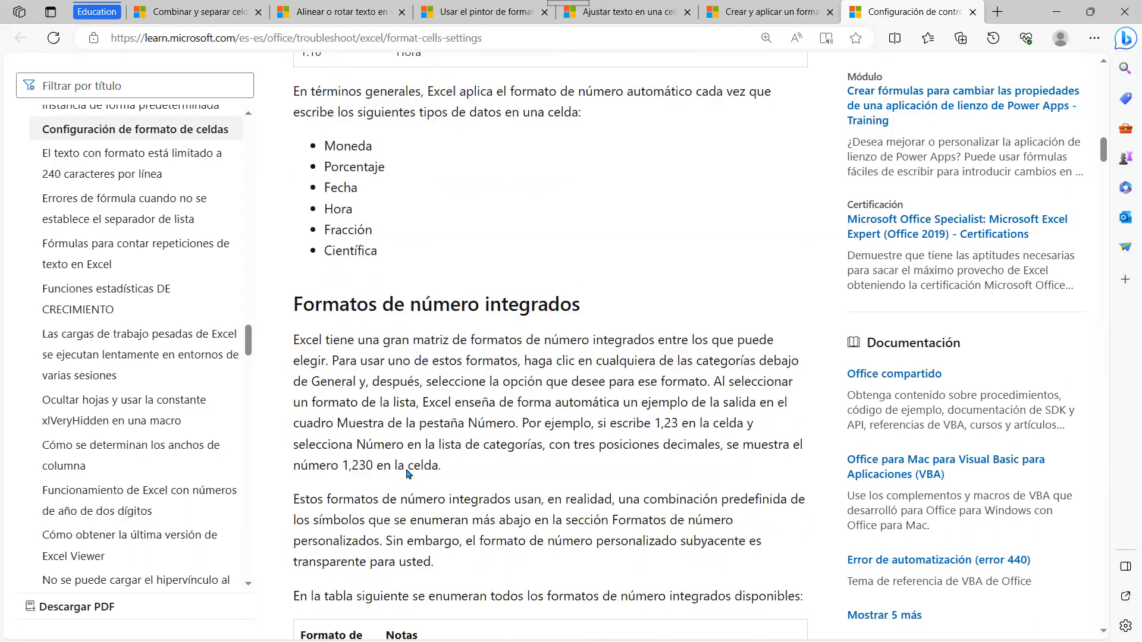
scroll(612, 374, down, 4)
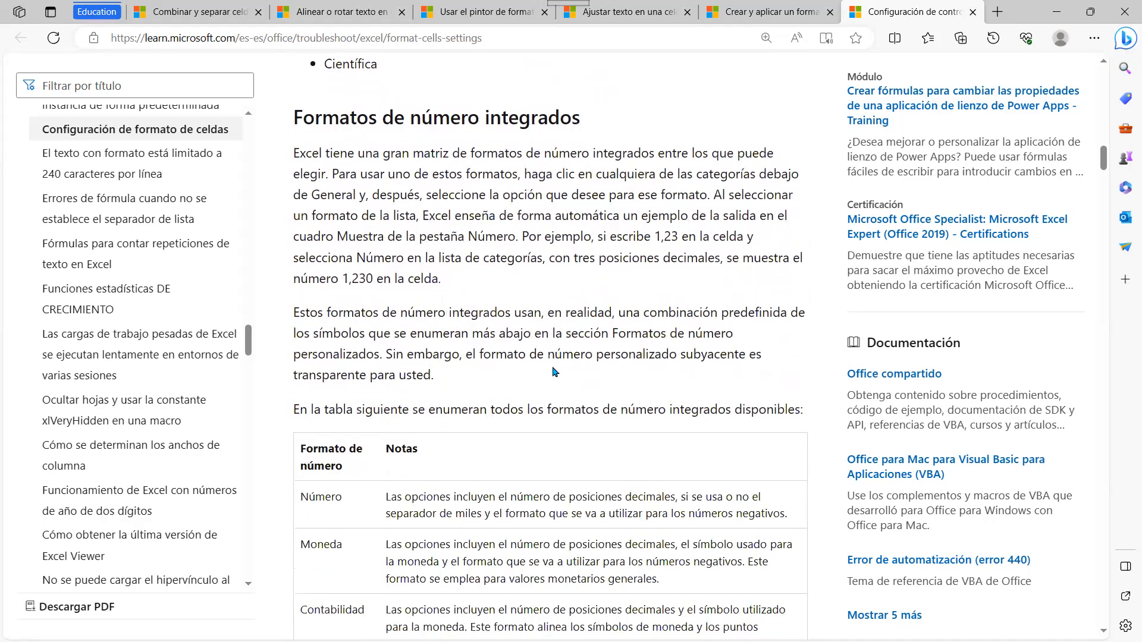
scroll(538, 376, down, 2)
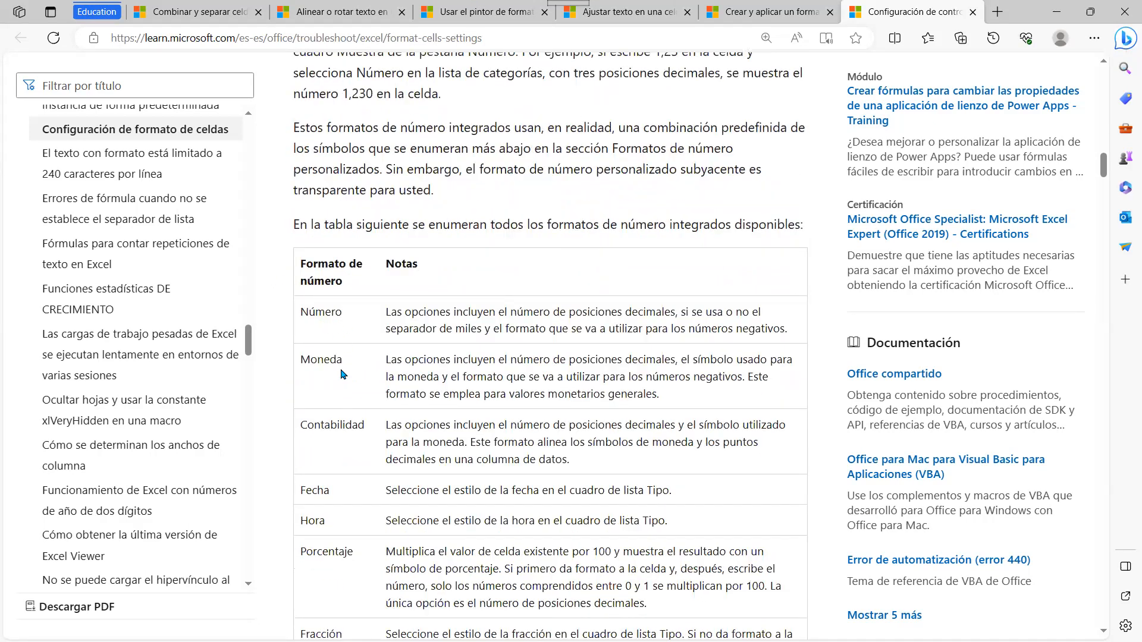
scroll(369, 506, down, 3)
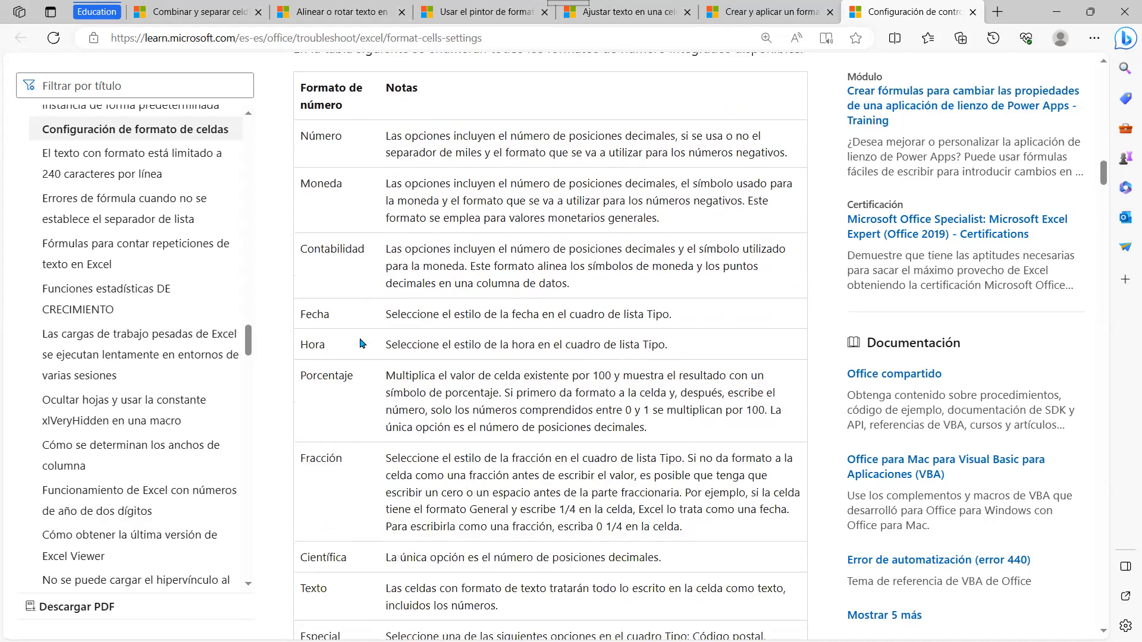
scroll(357, 518, down, 2)
scroll(471, 416, down, 5)
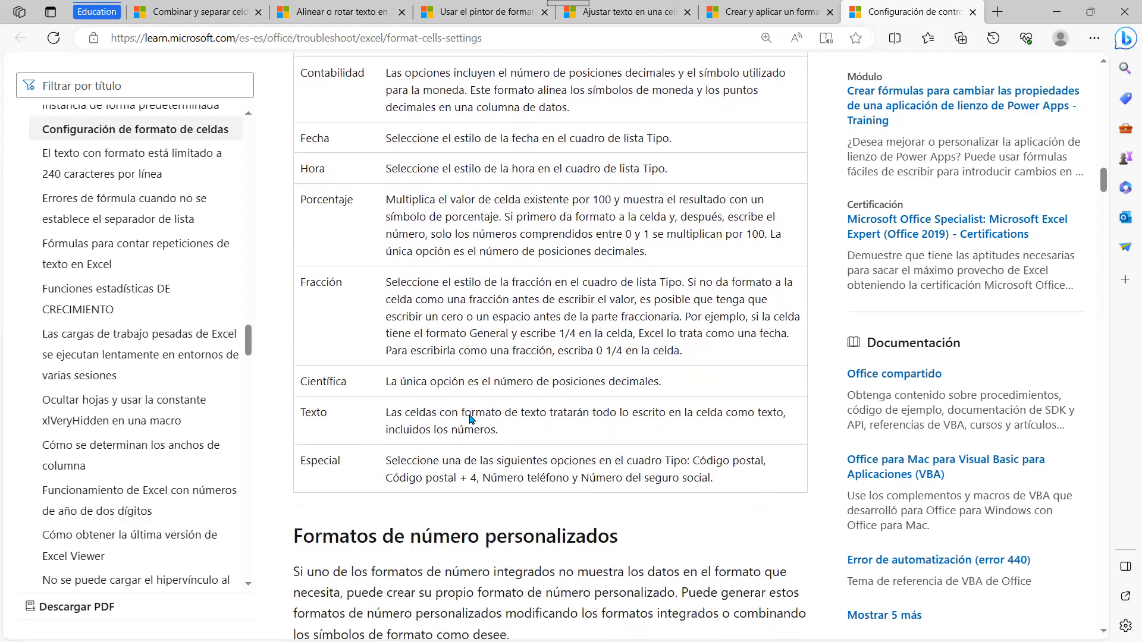
Step: Read the custom format rules, briefly highlighting 'Azul' in the colour example
scroll(486, 409, down, 3)
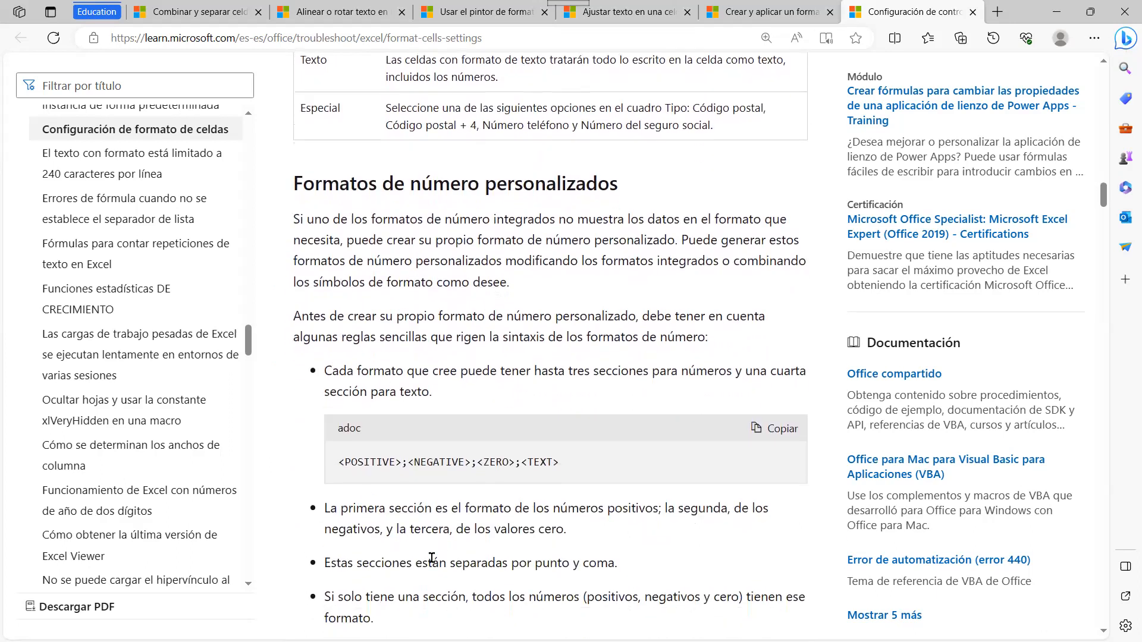
scroll(597, 340, down, 9)
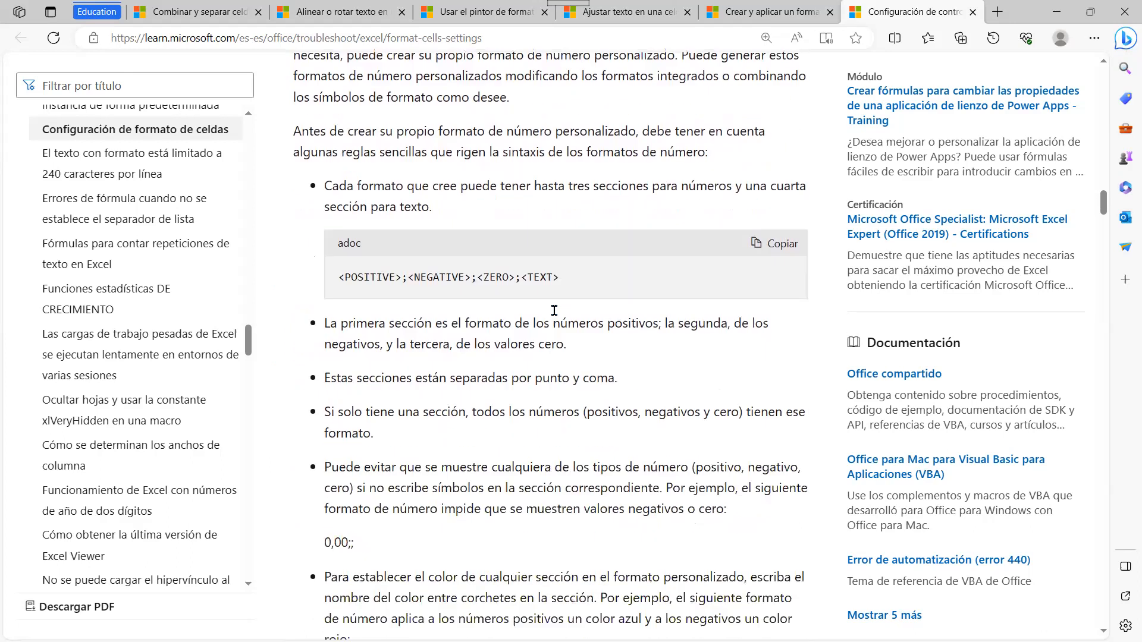
scroll(508, 275, down, 1)
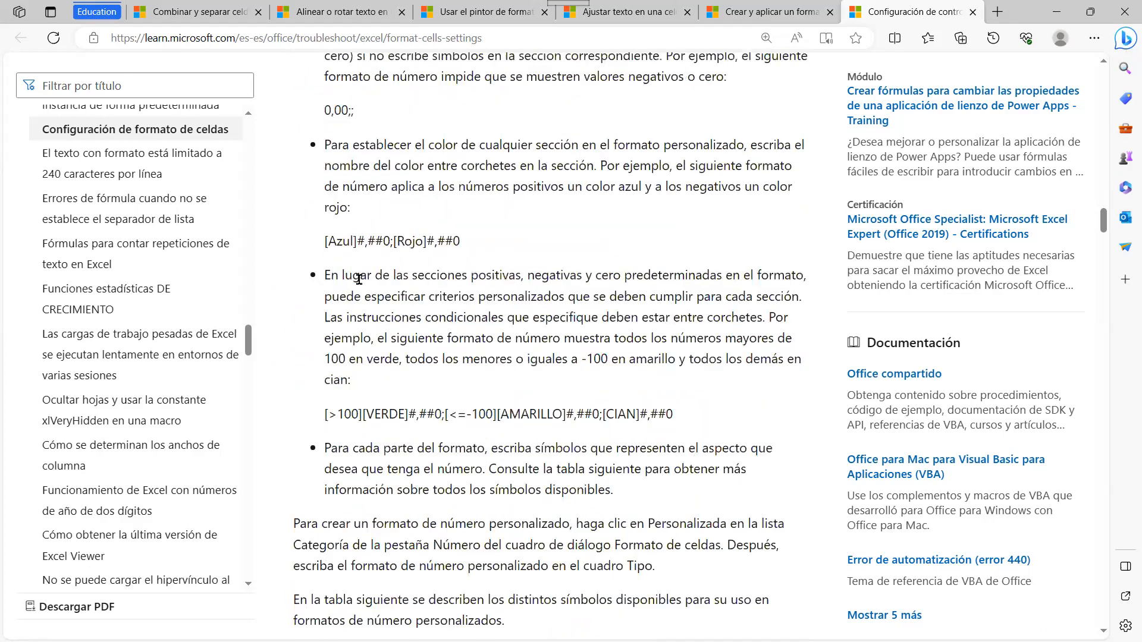
scroll(388, 294, up, 2)
drag(329, 329, 354, 330)
click(428, 340)
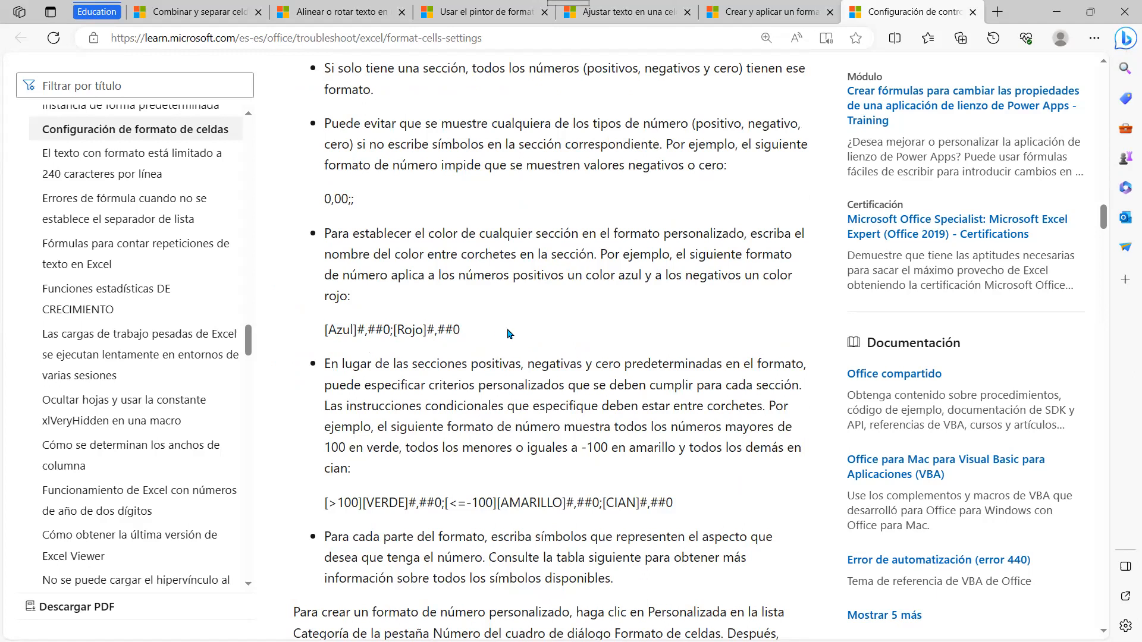
Step: Scroll down to the Símbolo de formato table listing 0, #, ?, punto, % and coma
scroll(474, 332, down, 10)
scroll(504, 326, down, 9)
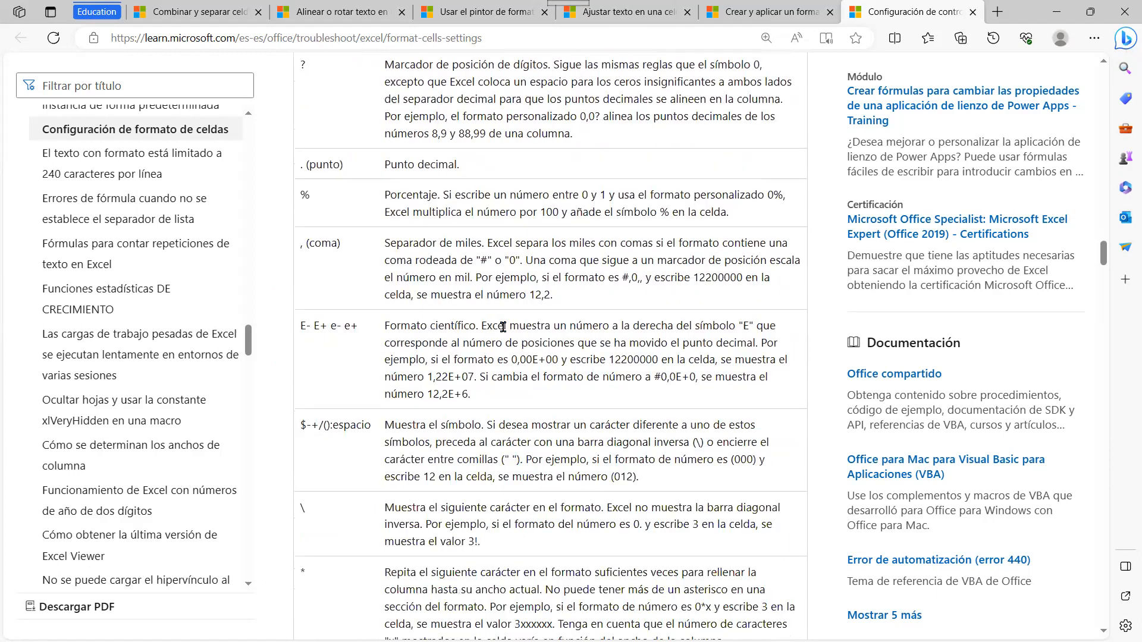
scroll(505, 329, down, 12)
scroll(500, 325, up, 18)
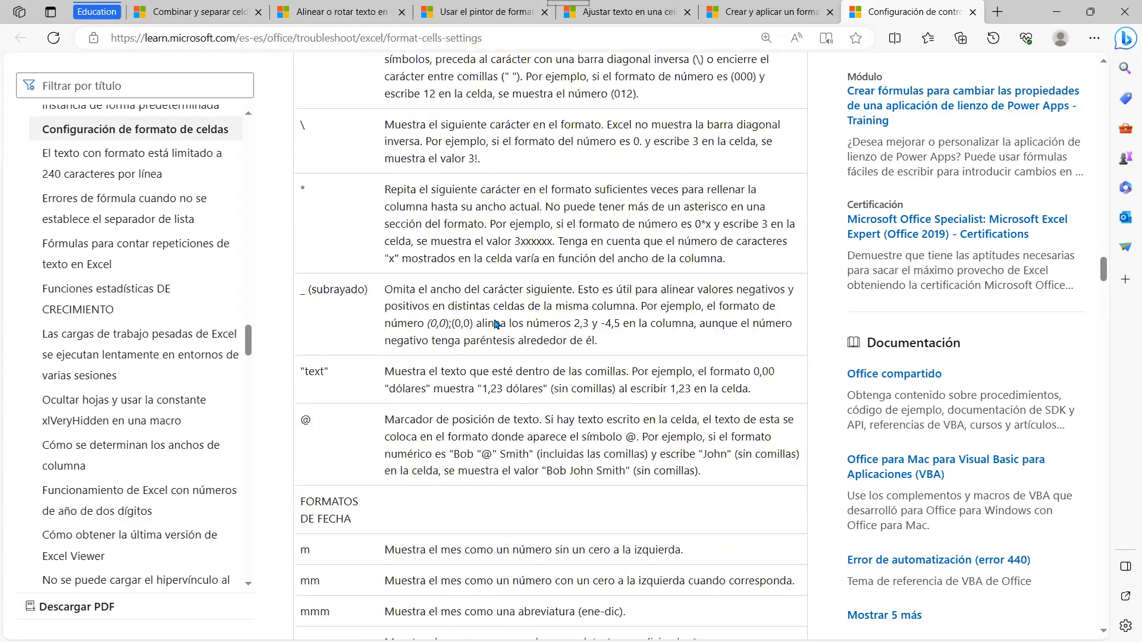
scroll(495, 324, up, 8)
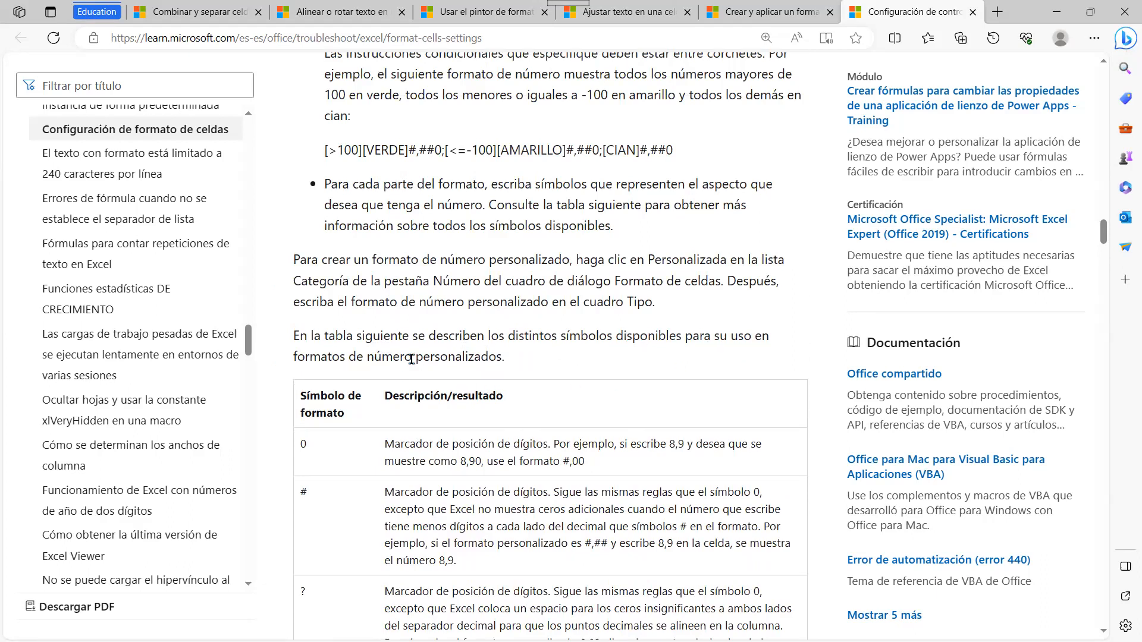
scroll(395, 366, down, 3)
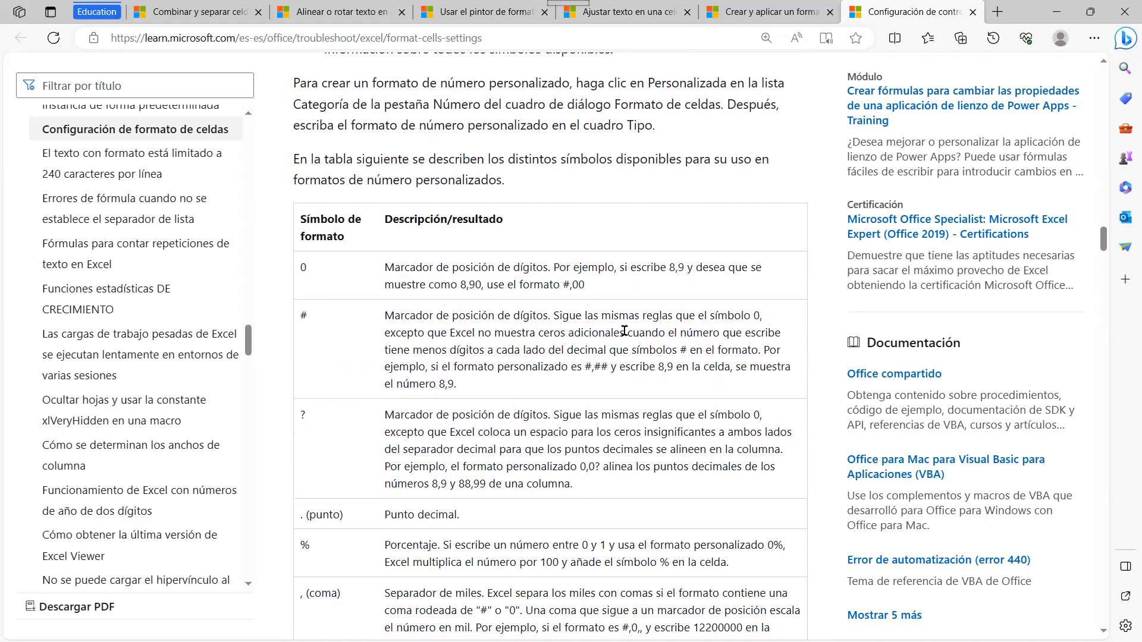
Step: Scroll through the custom format symbol and date/time code tables toward Pestaña Alineación
scroll(624, 328, down, 3)
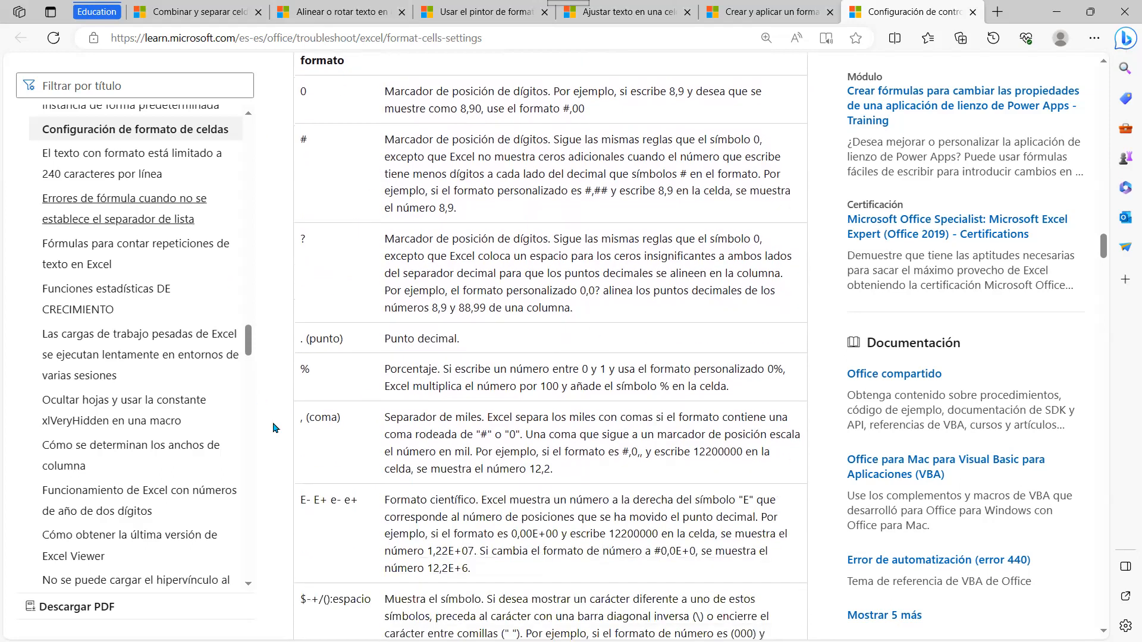
scroll(409, 364, down, 10)
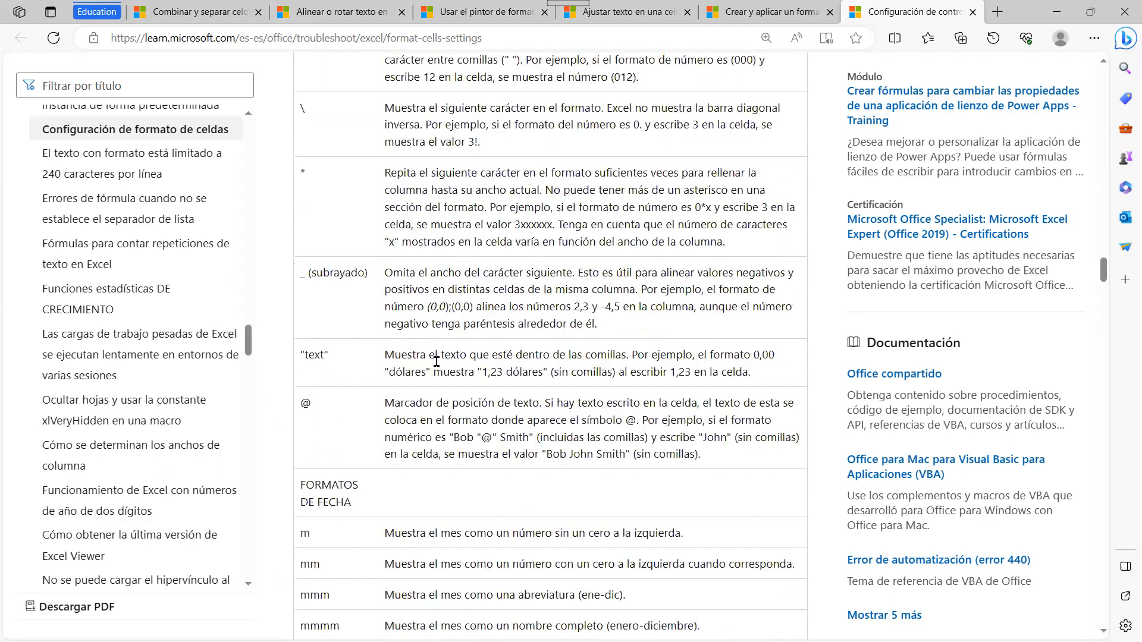
scroll(438, 365, down, 15)
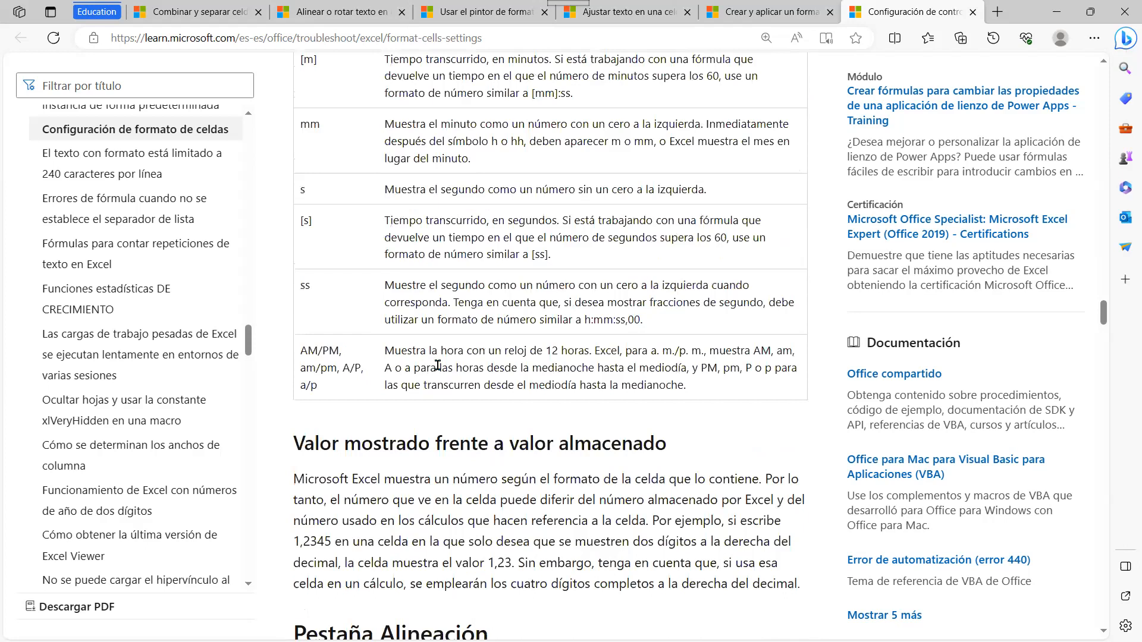
scroll(438, 365, down, 4)
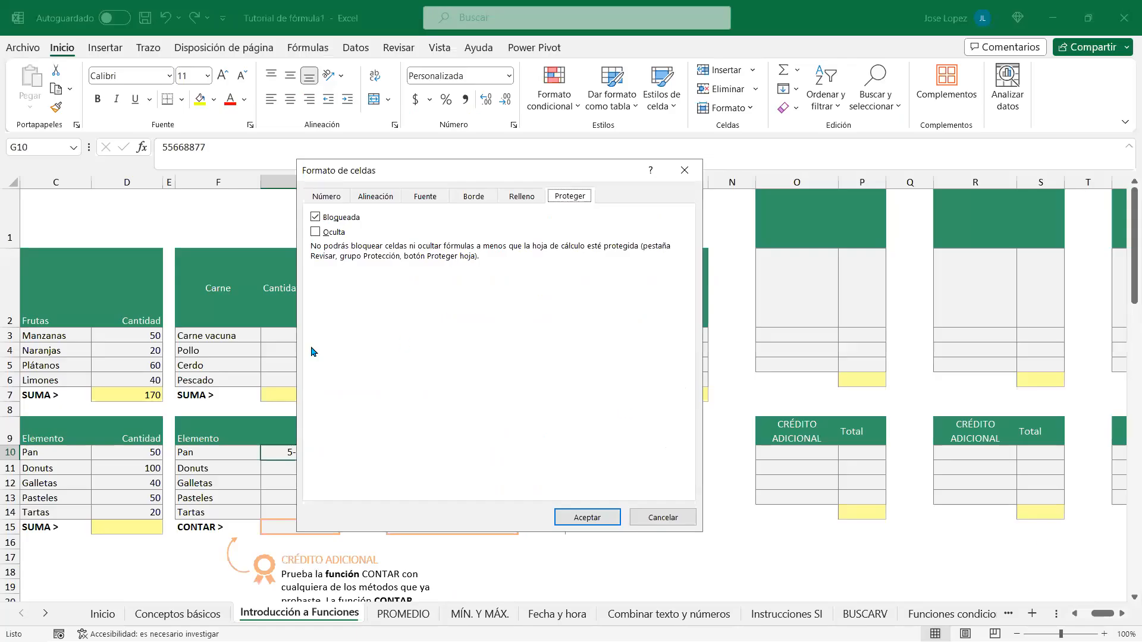
Step: Switch G10's Formato de celdas dialog from the Número tab to the Alineación tab
click(327, 196)
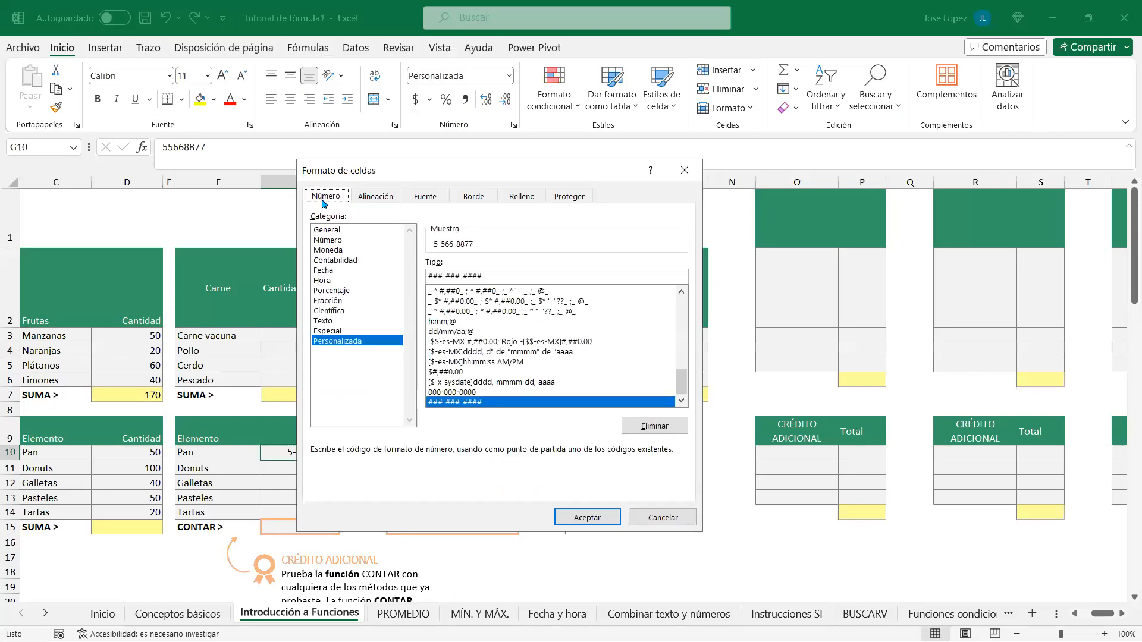
click(370, 200)
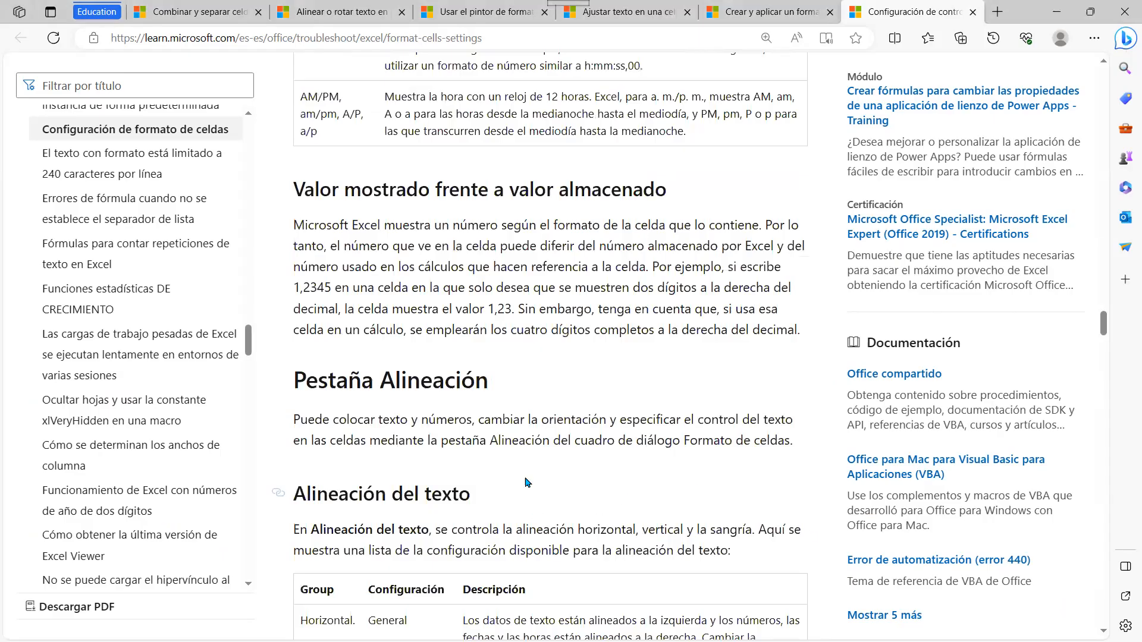
scroll(364, 348, down, 1)
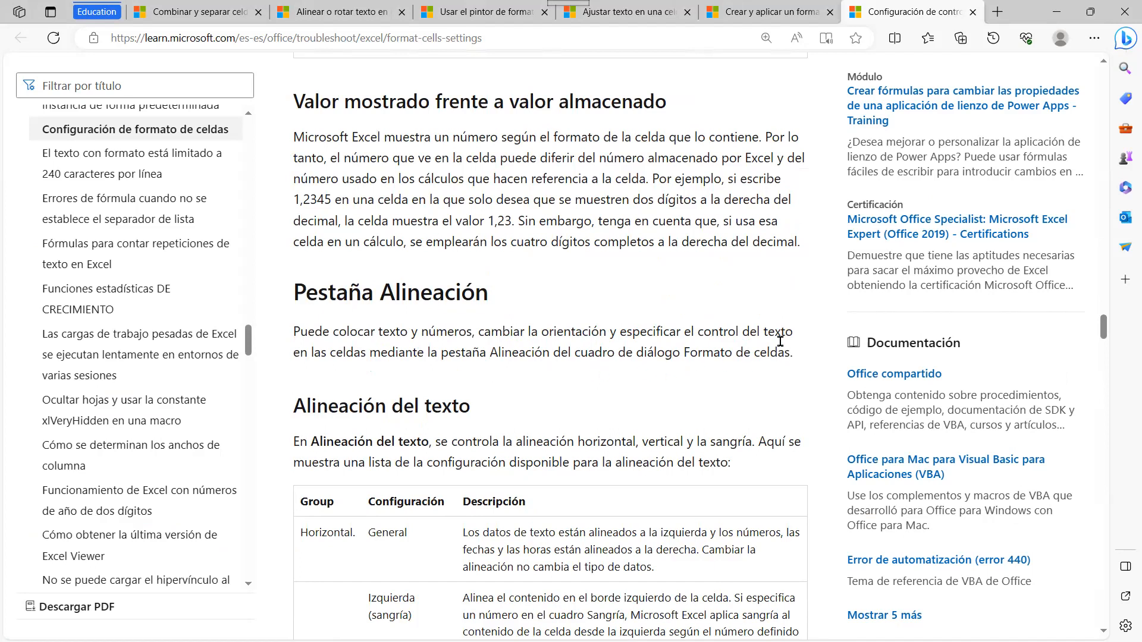
Step: Read the Alineación and Control del texto sections, then show G10's Fuente tab in Excel
scroll(780, 341, down, 5)
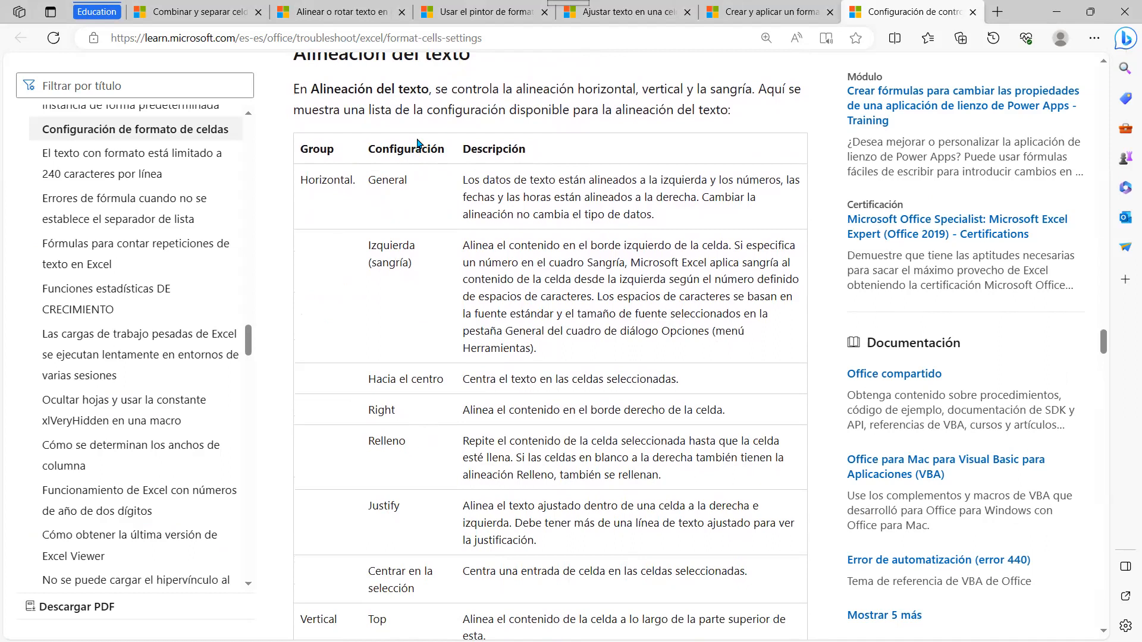
scroll(405, 191, down, 2)
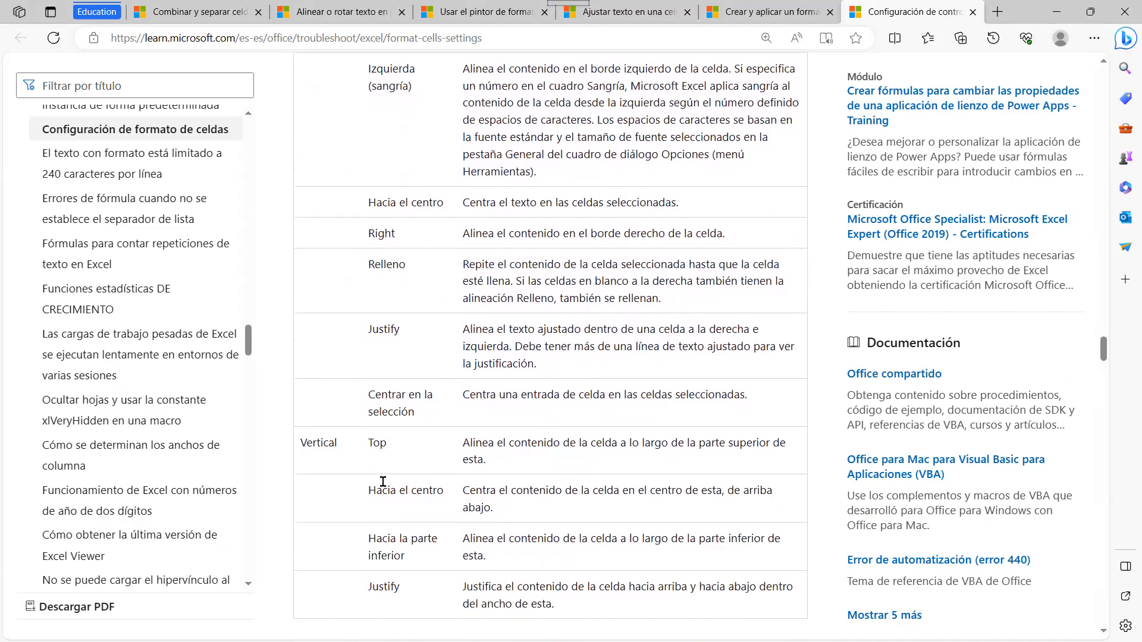
scroll(416, 446, down, 4)
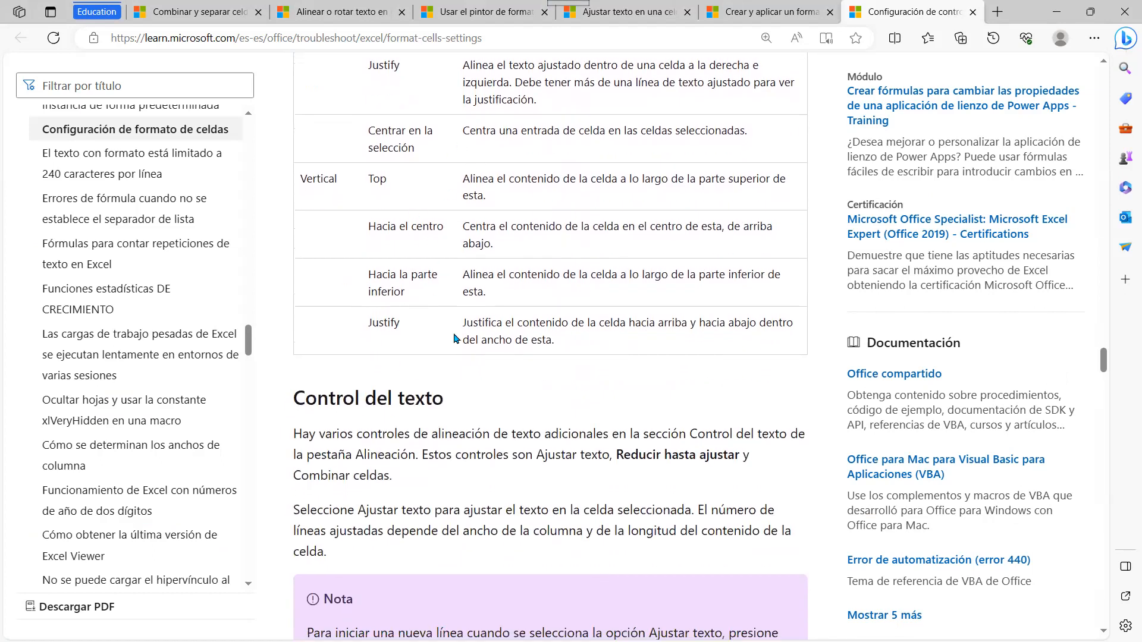
scroll(511, 383, down, 4)
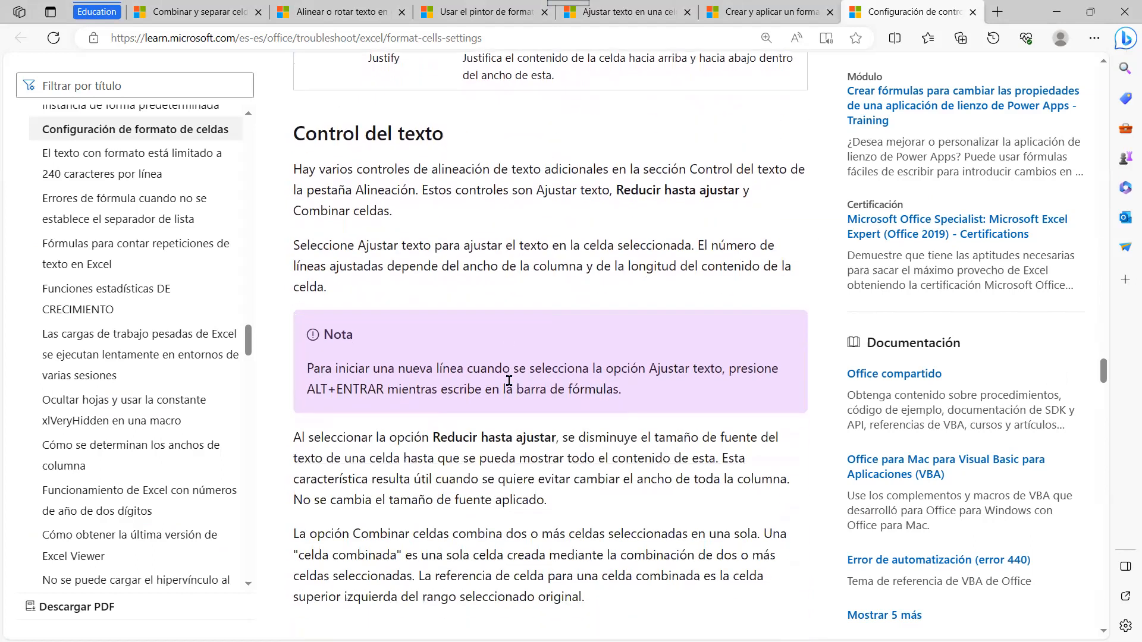
scroll(577, 213, down, 4)
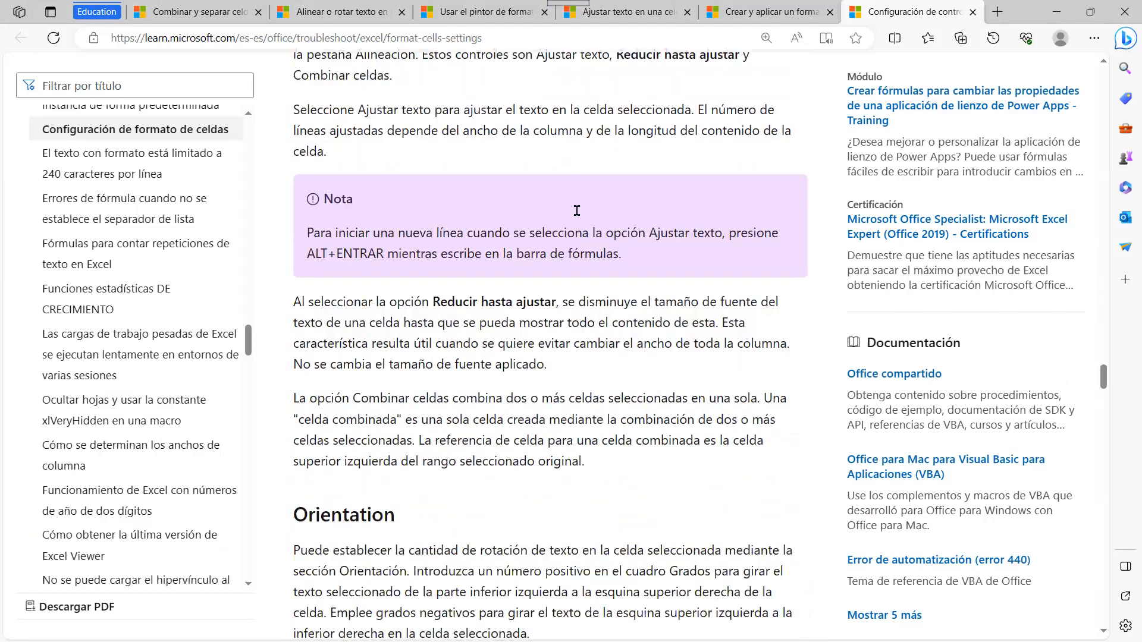
scroll(580, 216, down, 6)
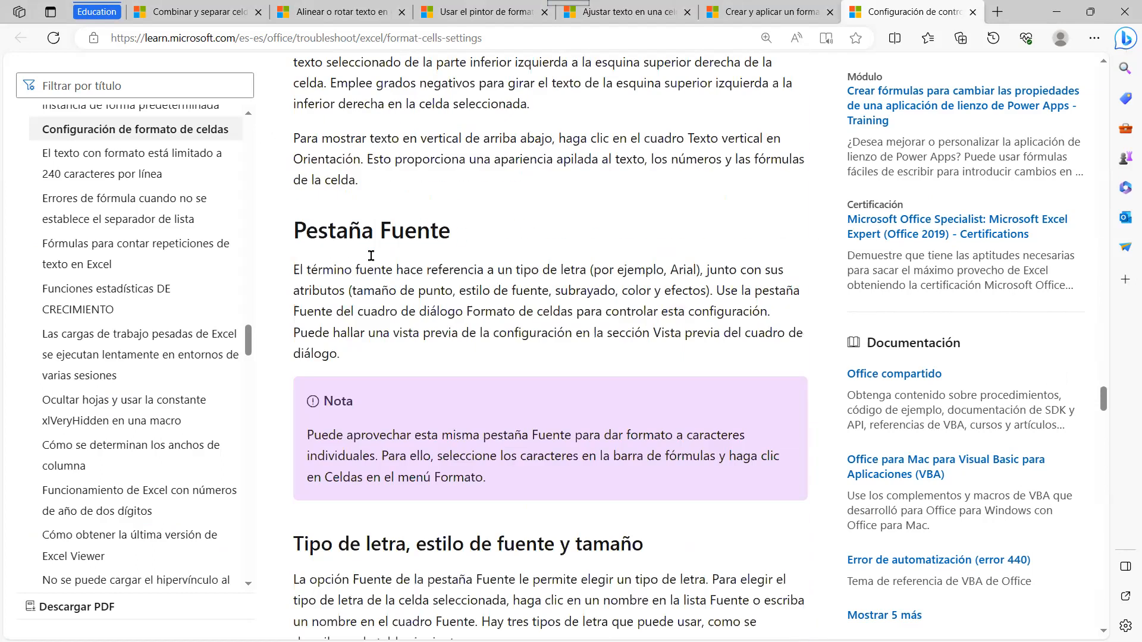
key(alt+Tab)
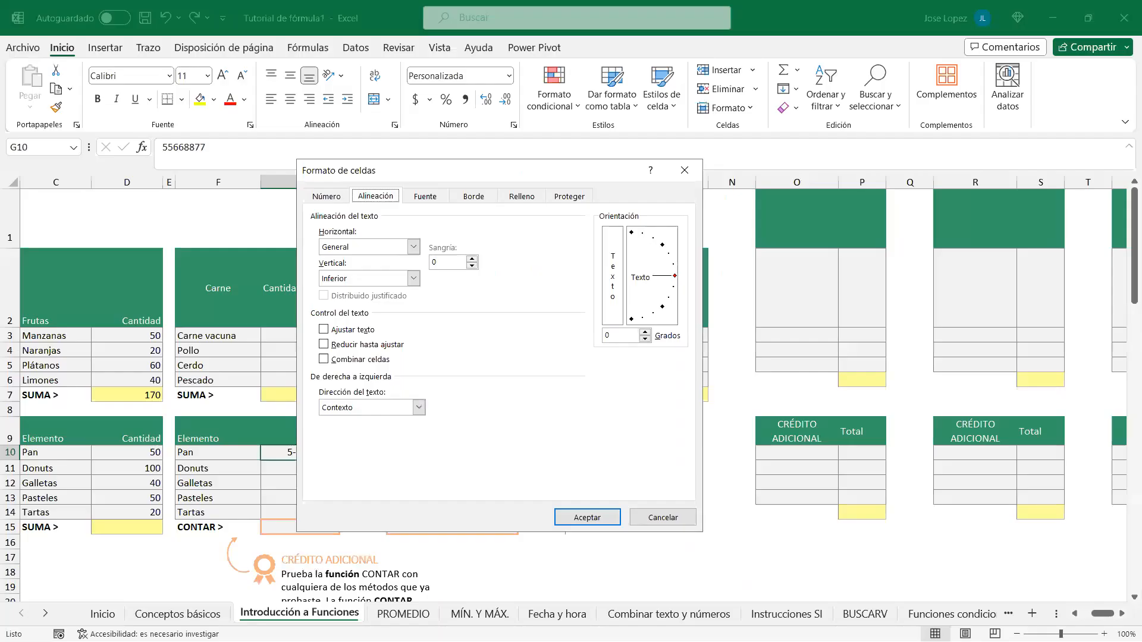
click(420, 199)
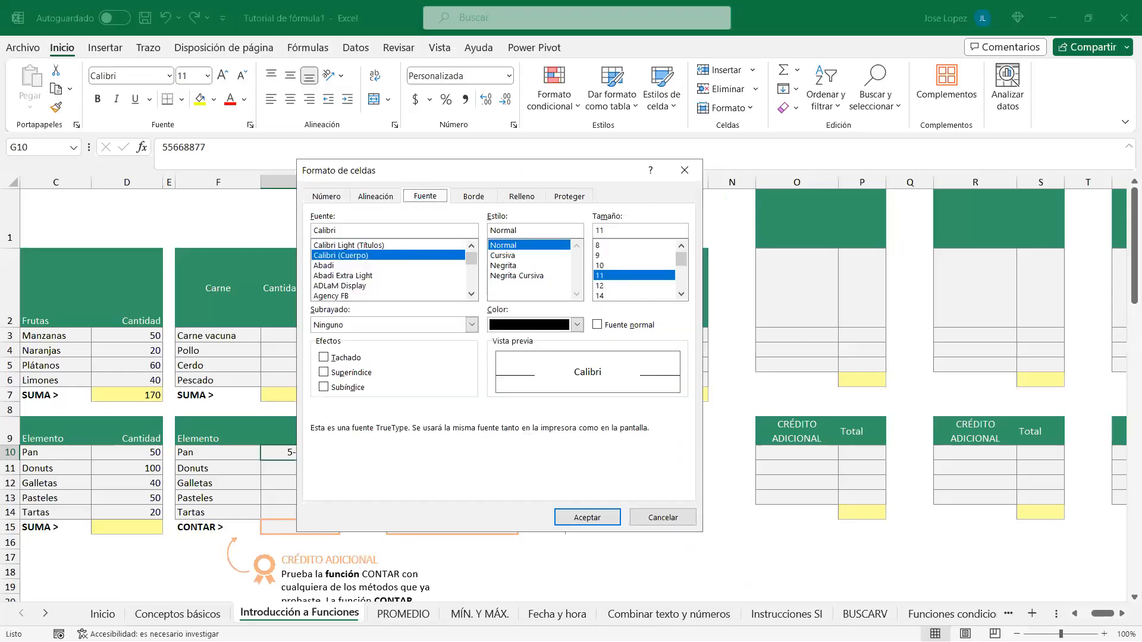
Step: Read the font, underline and colour sections down to Pestaña Borde, and show Excel's Borde tab
key(alt+Tab)
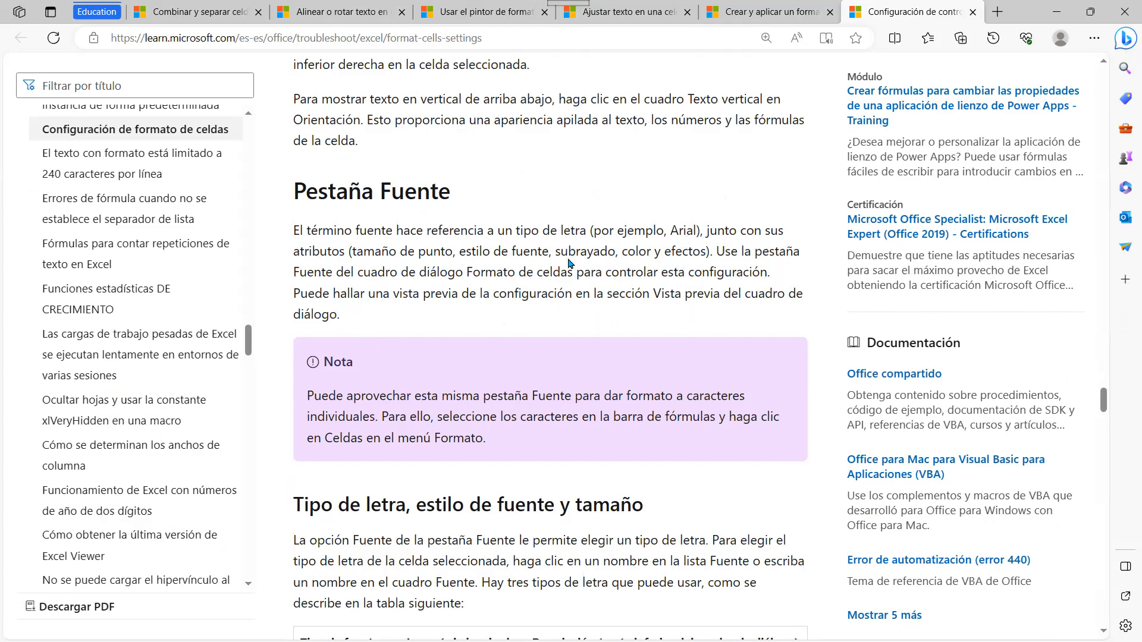
scroll(568, 262, down, 7)
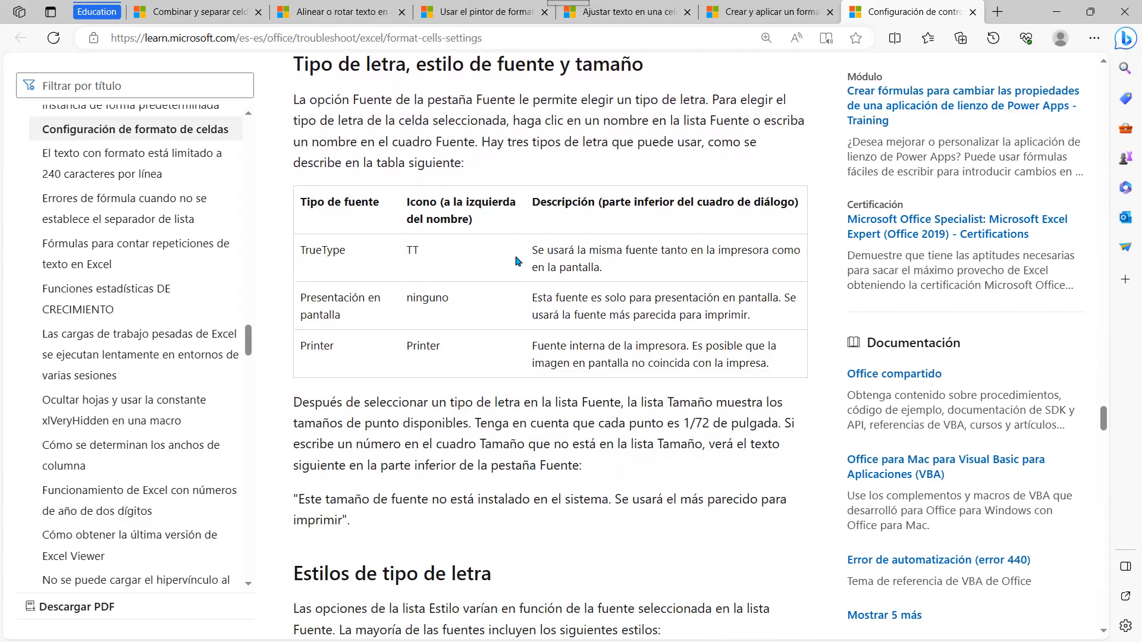
scroll(569, 328, down, 3)
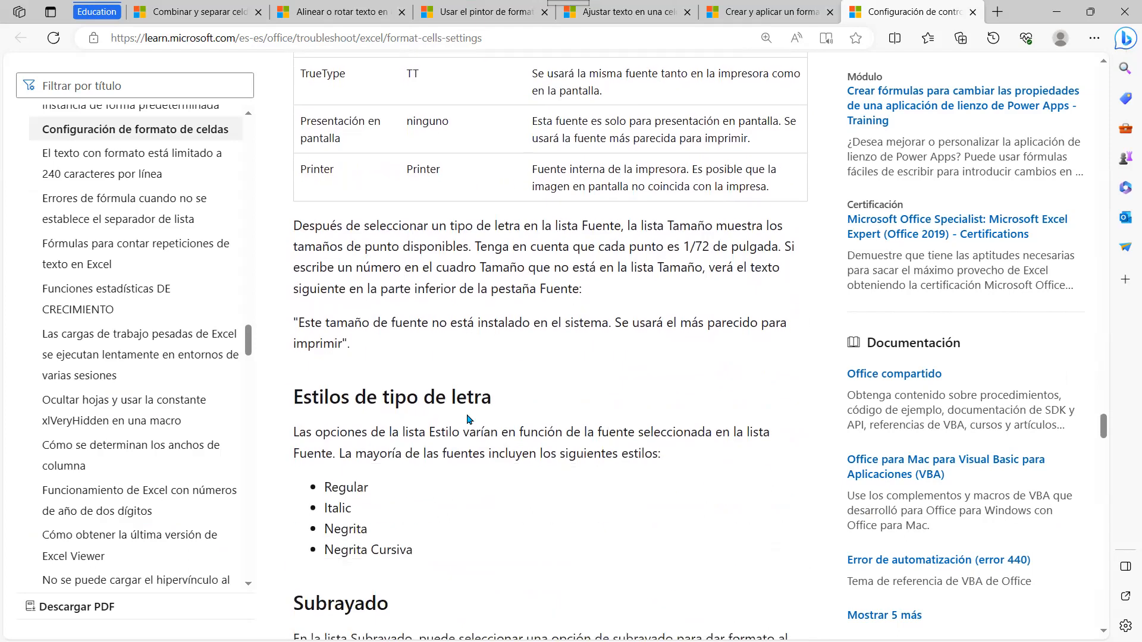
scroll(335, 411, down, 2)
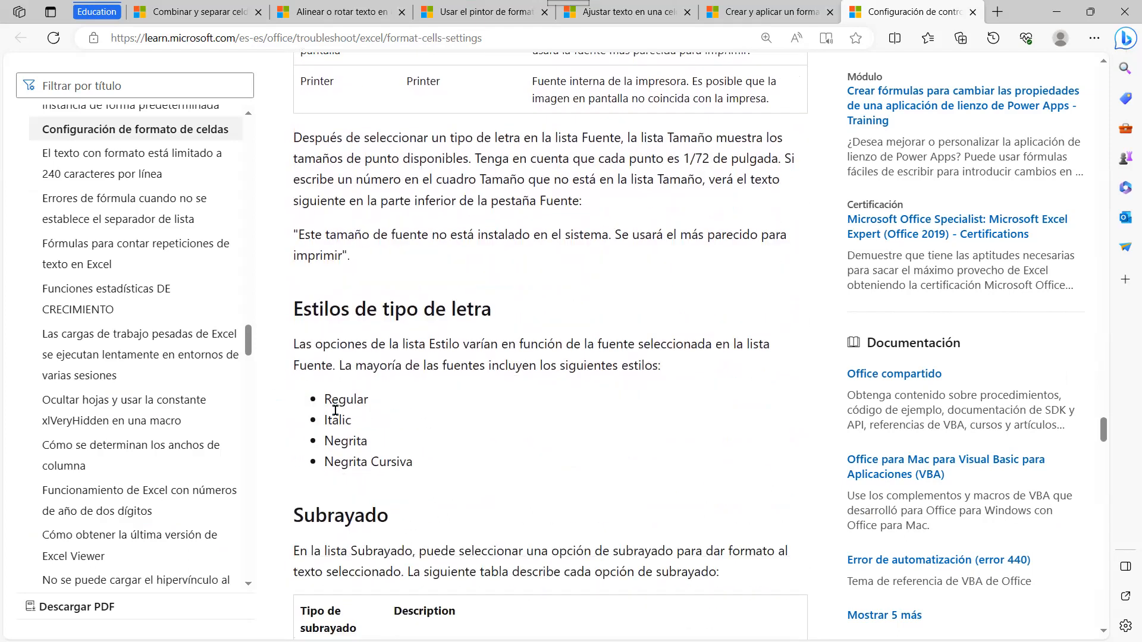
scroll(491, 462, down, 3)
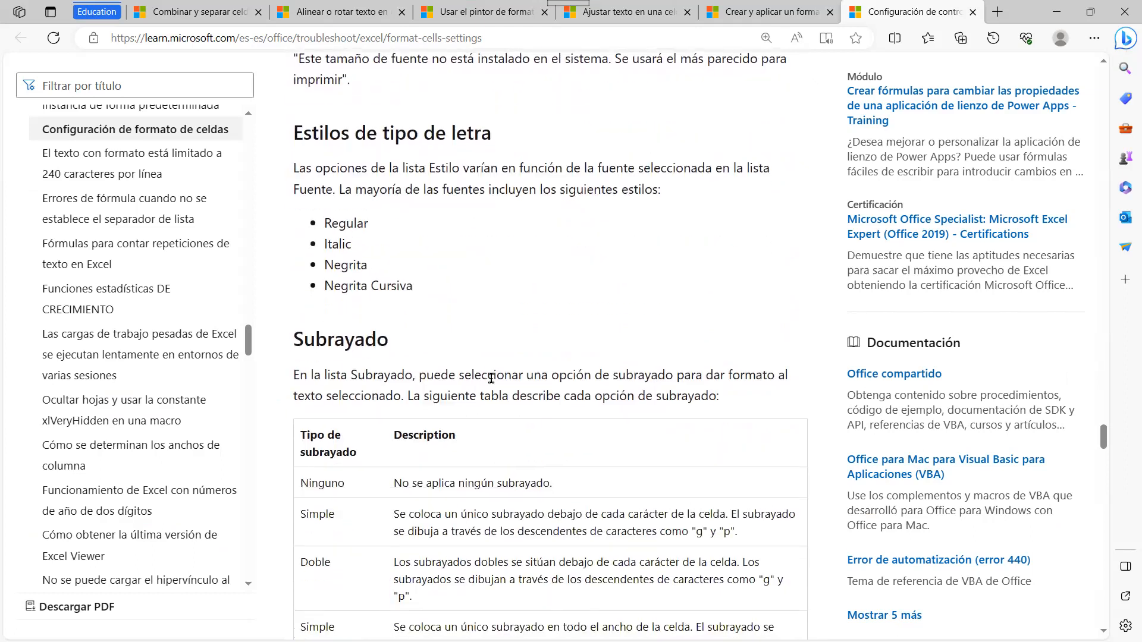
scroll(406, 319, down, 6)
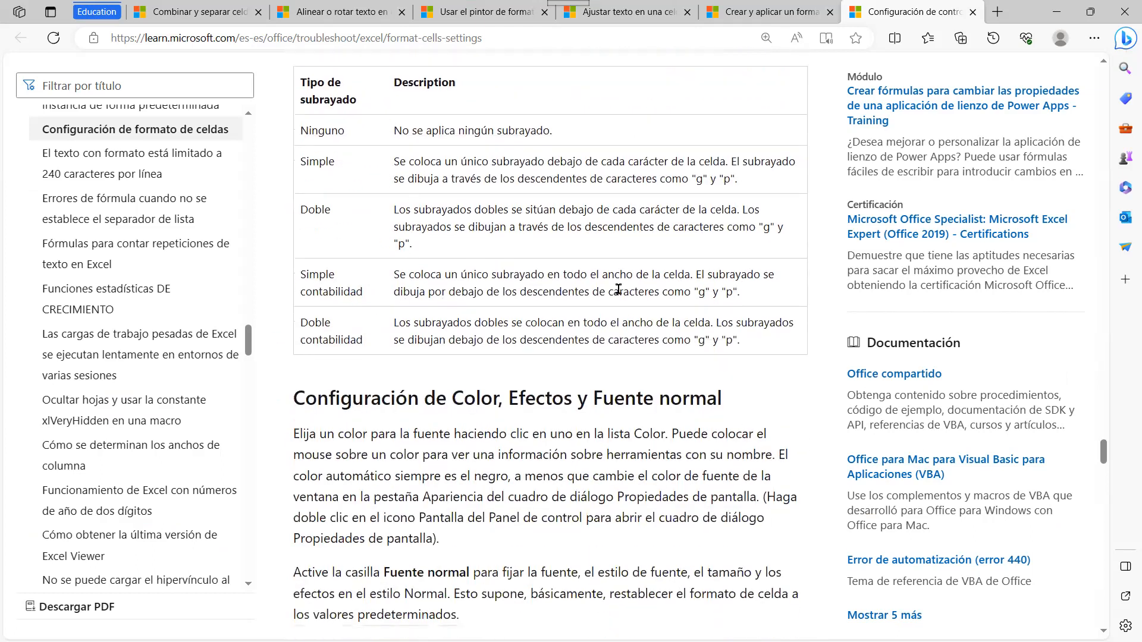
scroll(698, 385, down, 8)
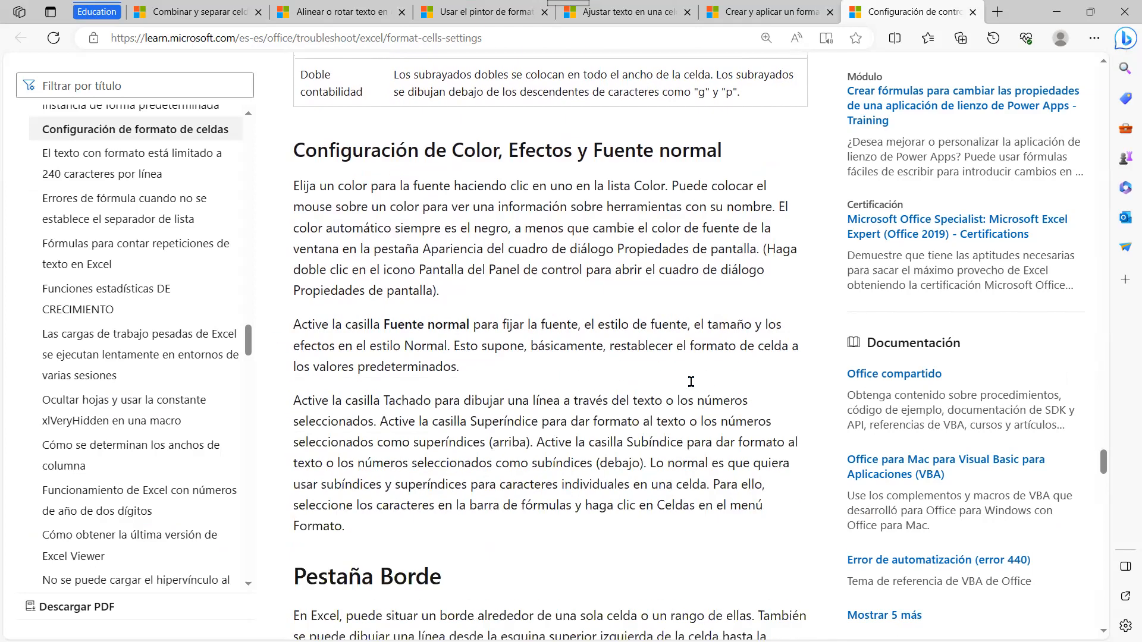
scroll(380, 229, down, 3)
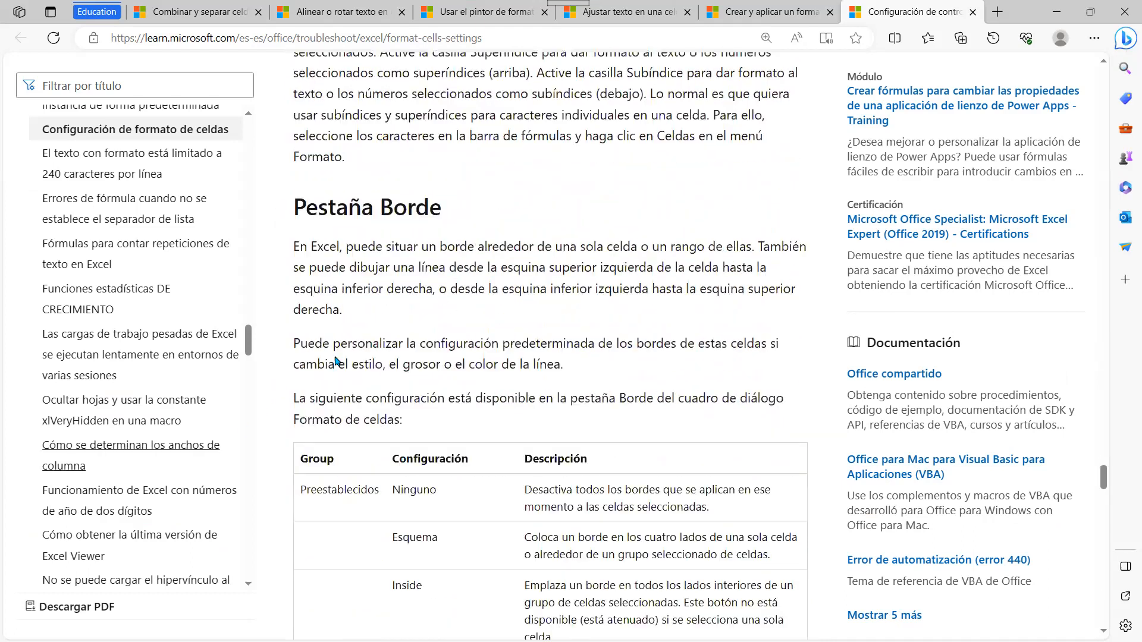
key(alt+Tab)
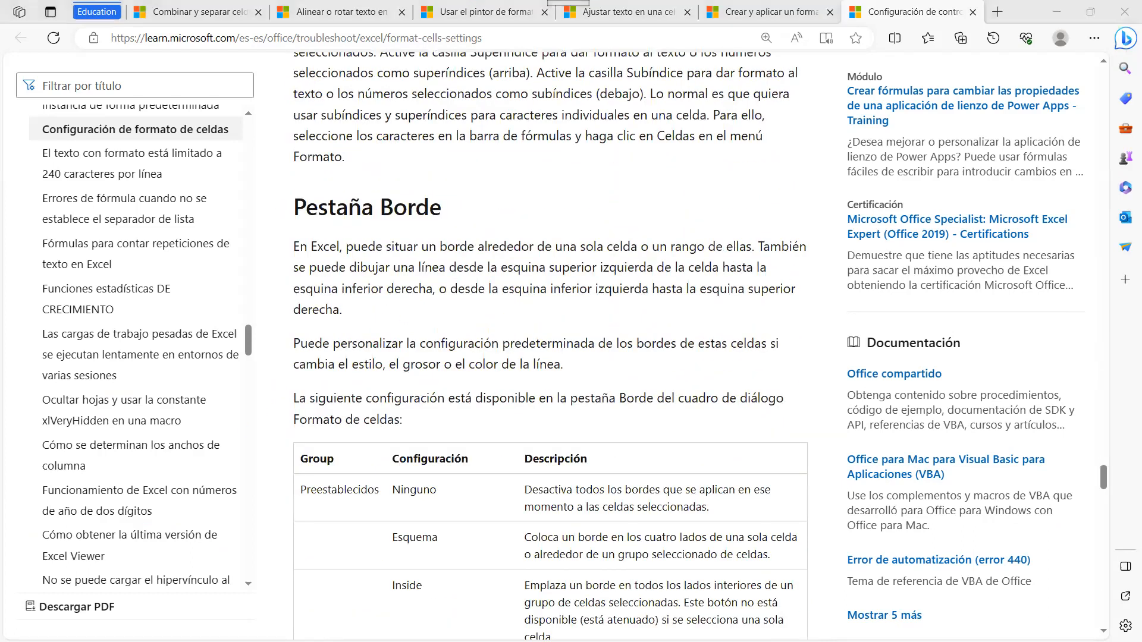
click(479, 200)
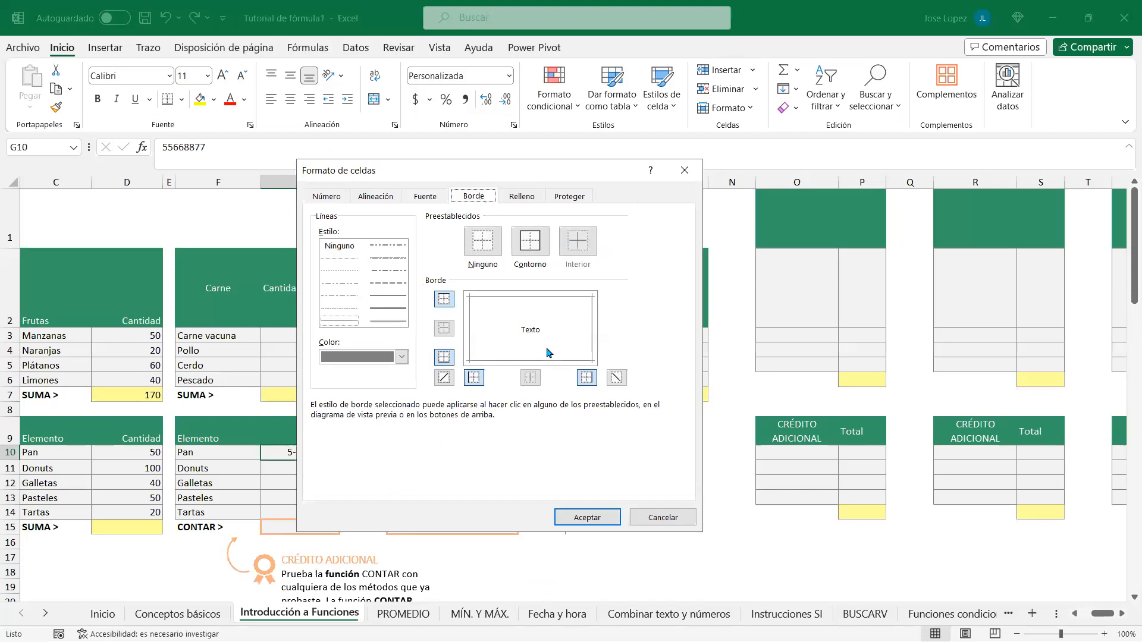
key(alt+Tab)
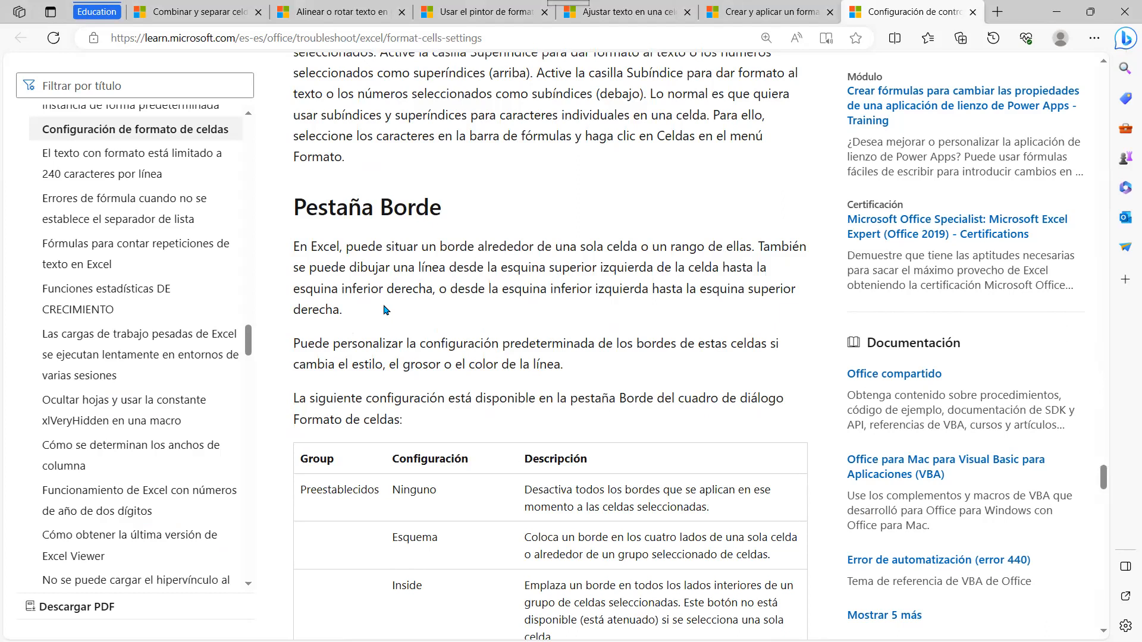
Step: Read the border presets and Pestaña Relleno sections, then show the Relleno tab in Formato de celdas
scroll(399, 305, down, 1)
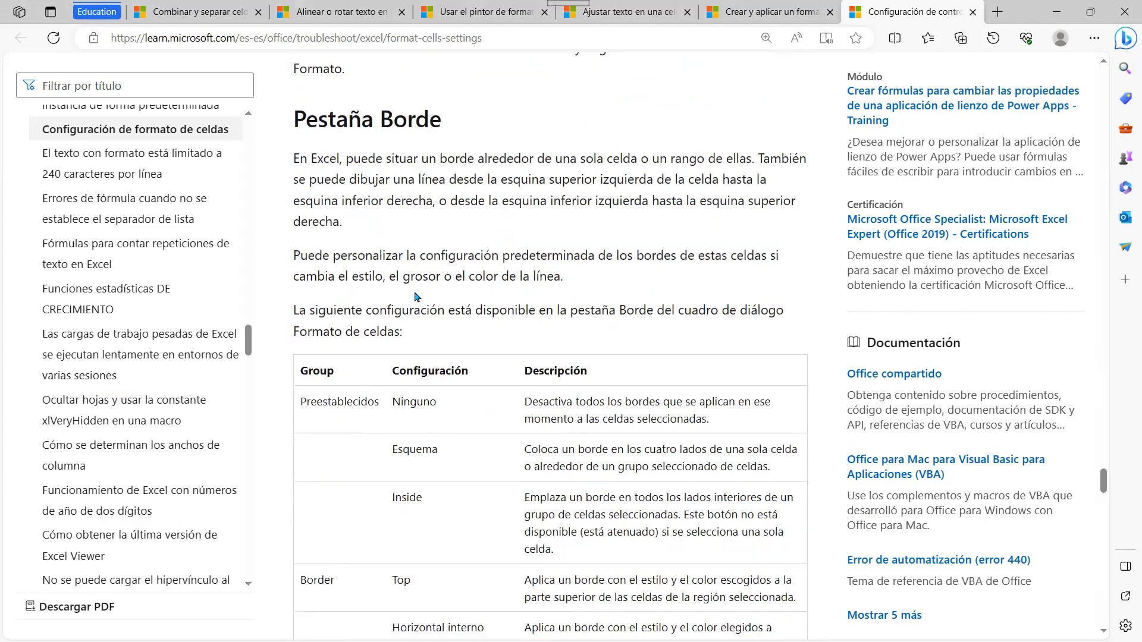
scroll(652, 275, down, 1)
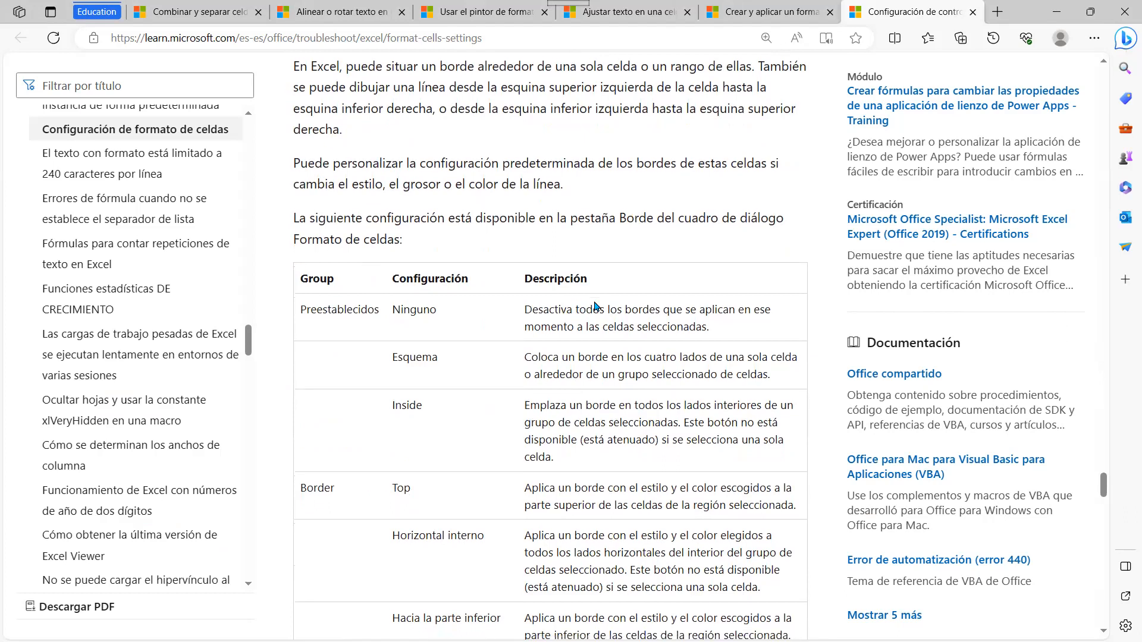
scroll(574, 312, down, 2)
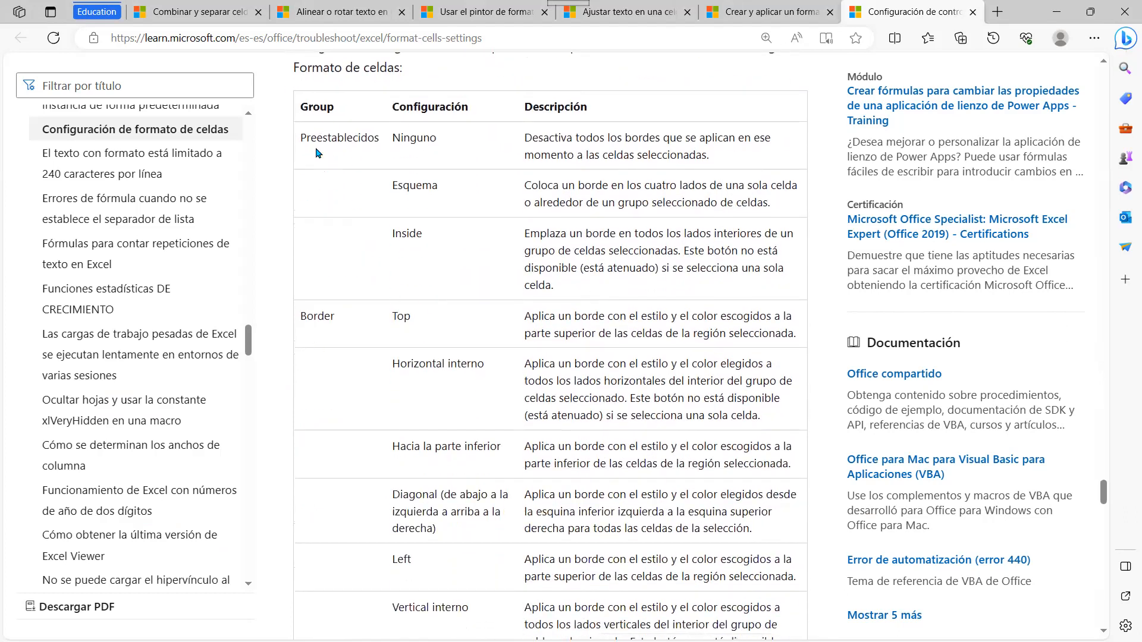
scroll(396, 306, down, 4)
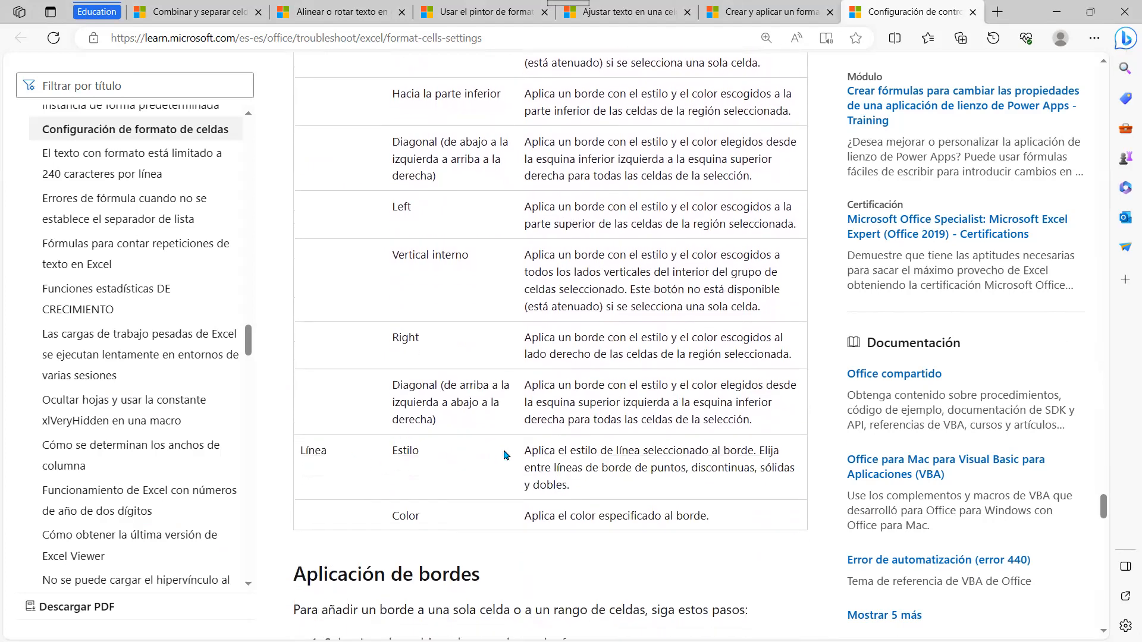
scroll(507, 455, down, 3)
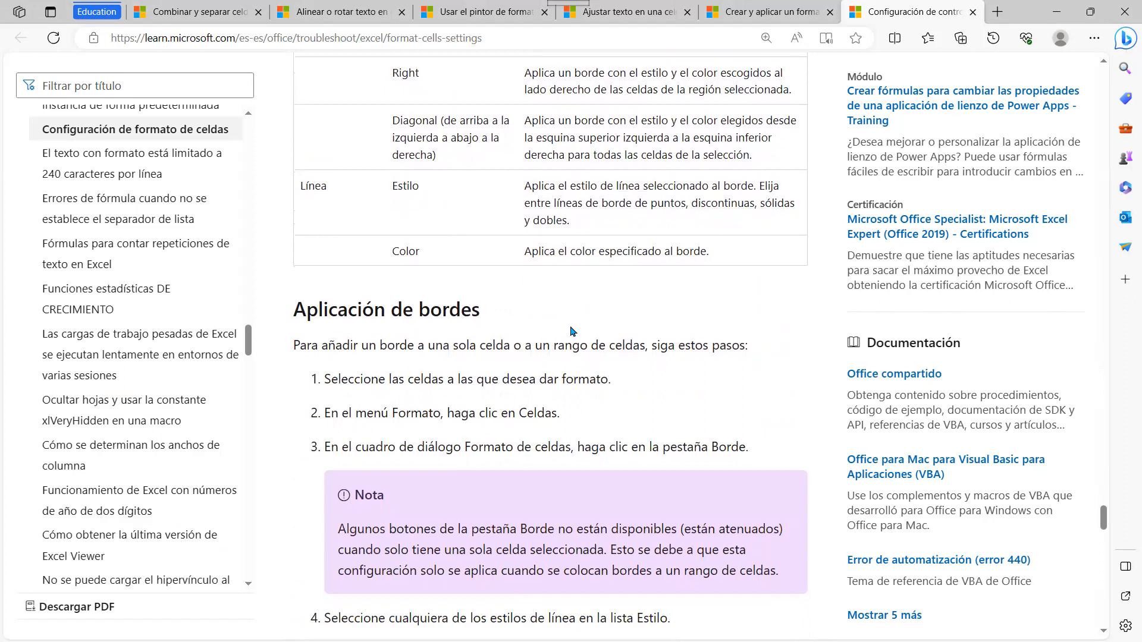
scroll(569, 298, down, 2)
scroll(570, 272, down, 6)
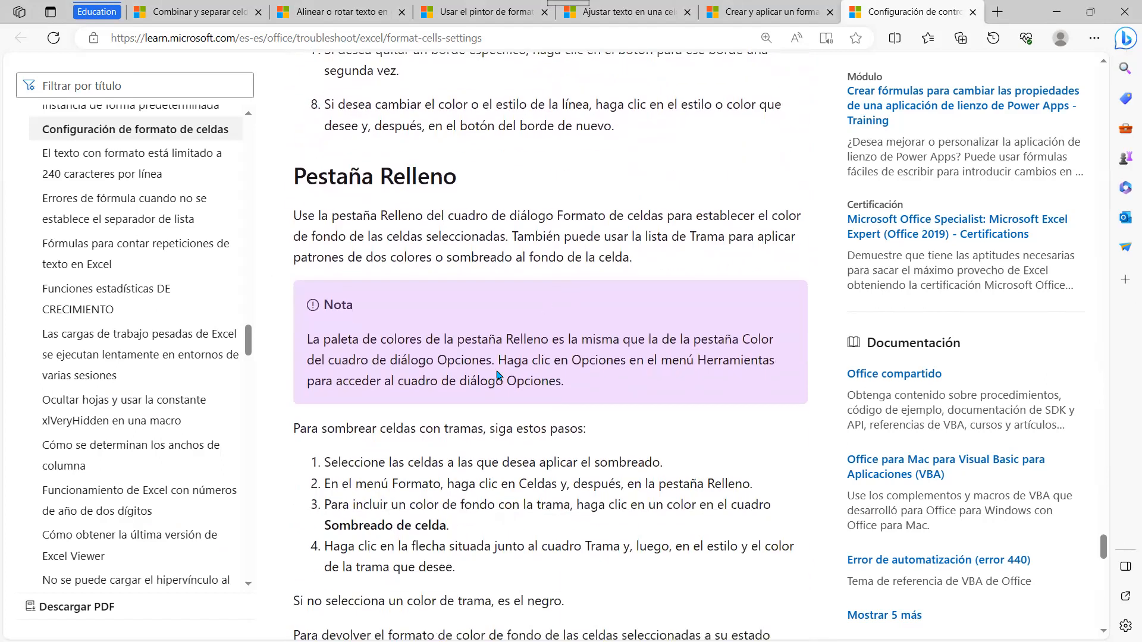
key(alt+Tab)
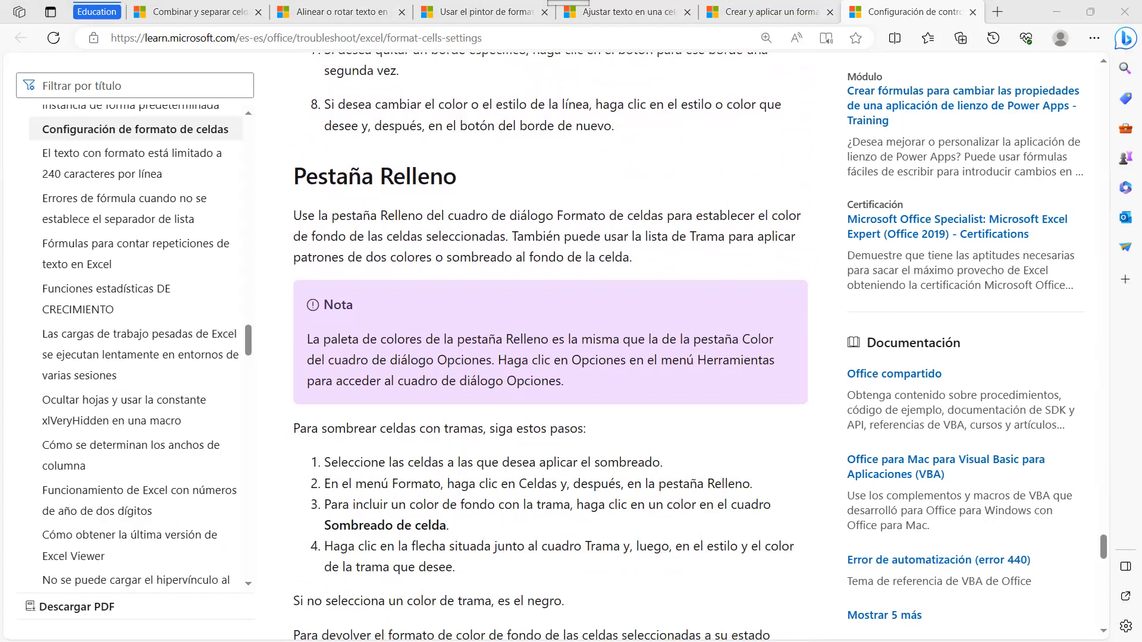
key(alt+Tab)
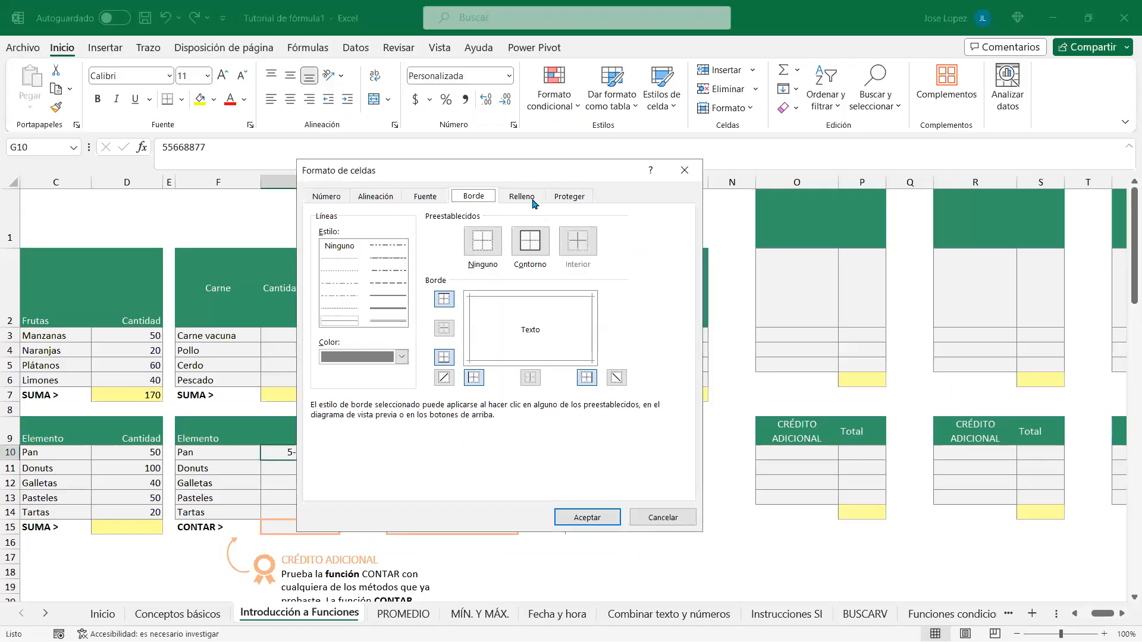
click(521, 196)
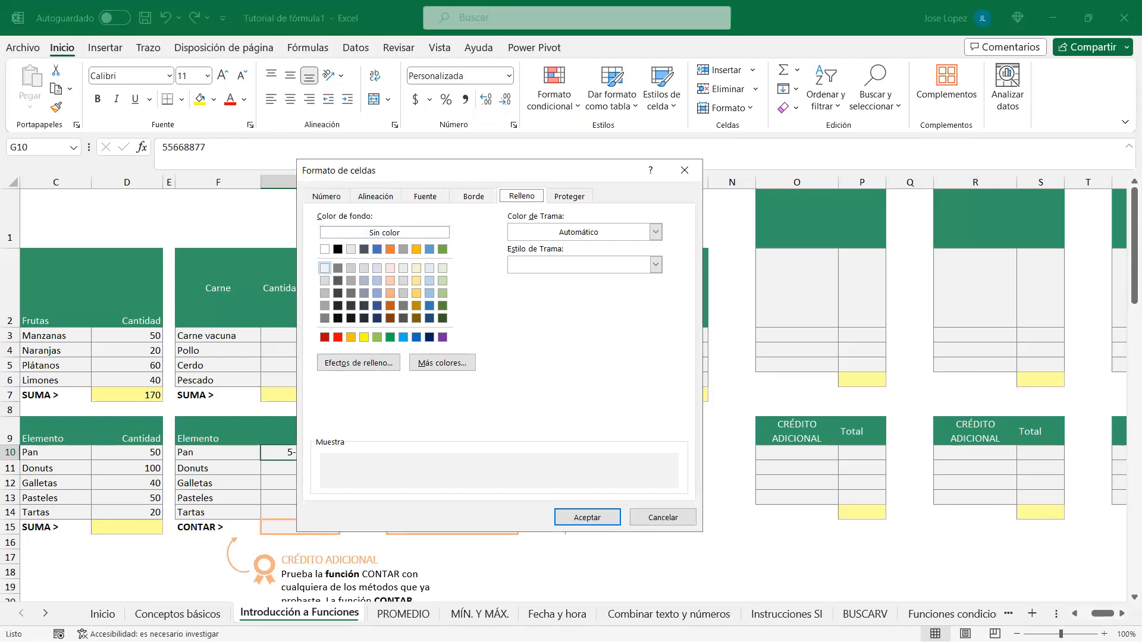
Step: Read the pattern shading and Pestaña Proteger sections, then show Excel's Proteger tab with Bloqueada checked
key(alt+Tab)
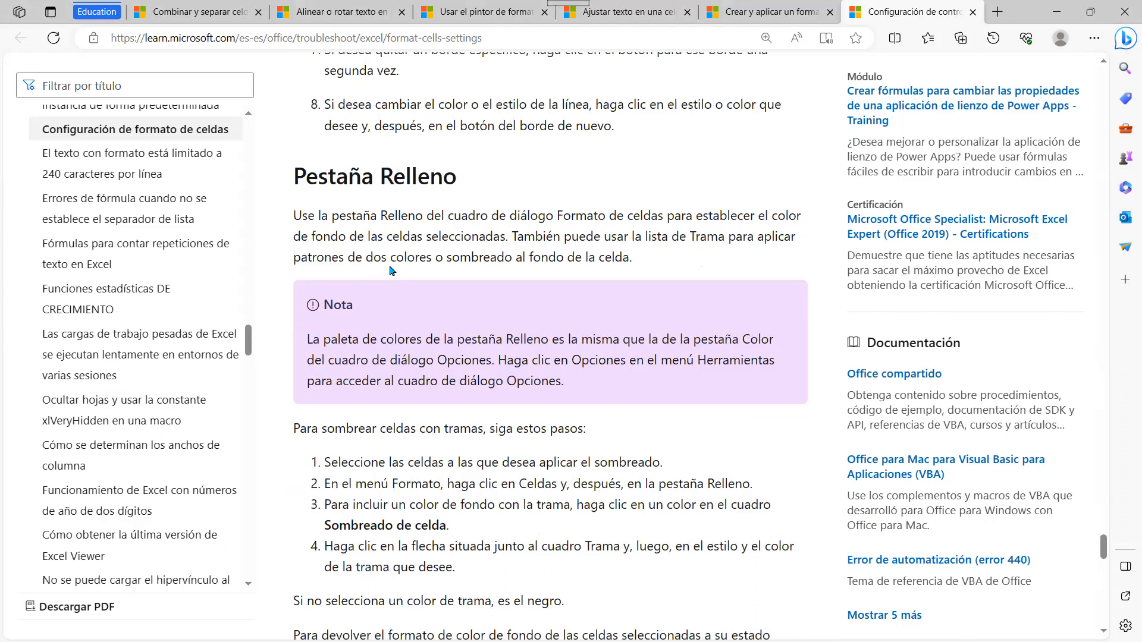
scroll(592, 304, down, 1)
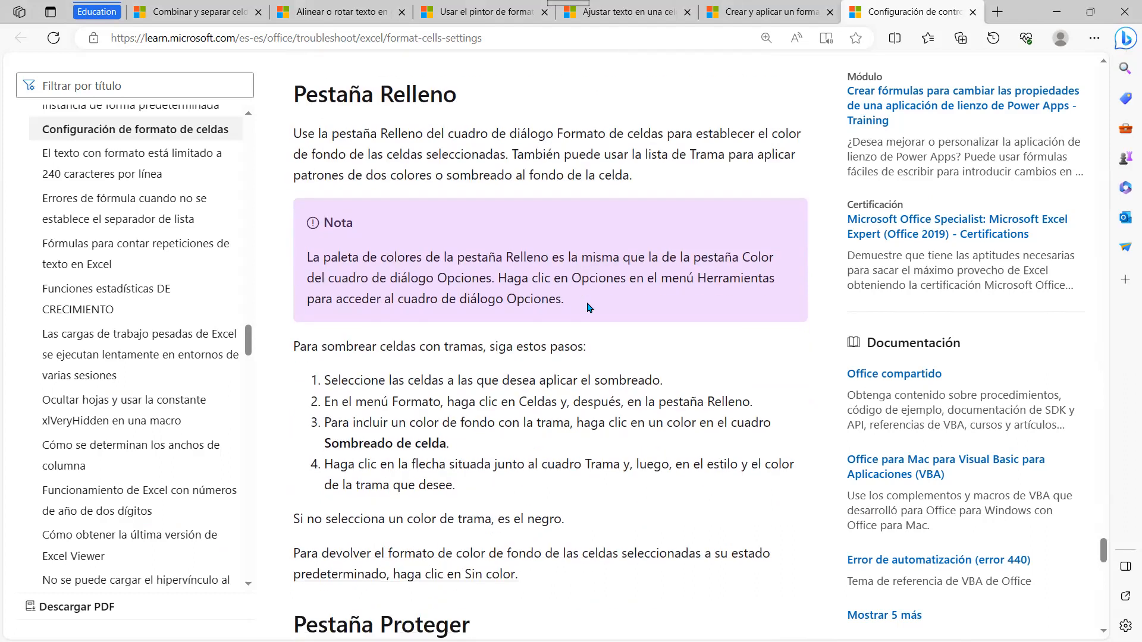
scroll(505, 326, down, 4)
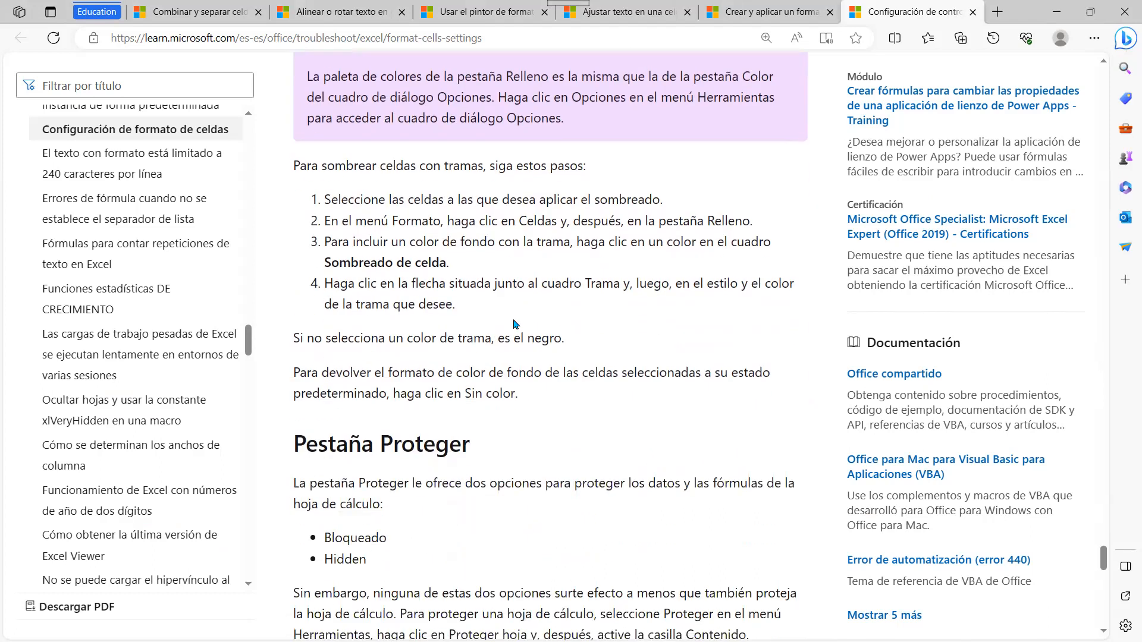
scroll(461, 294, down, 2)
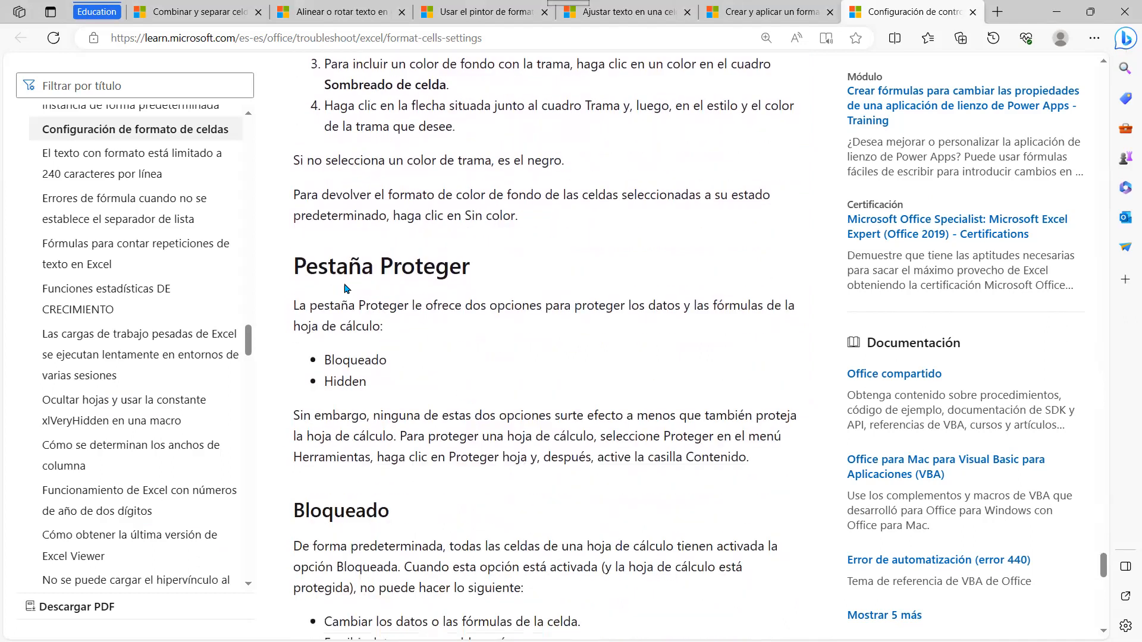
key(alt+Tab)
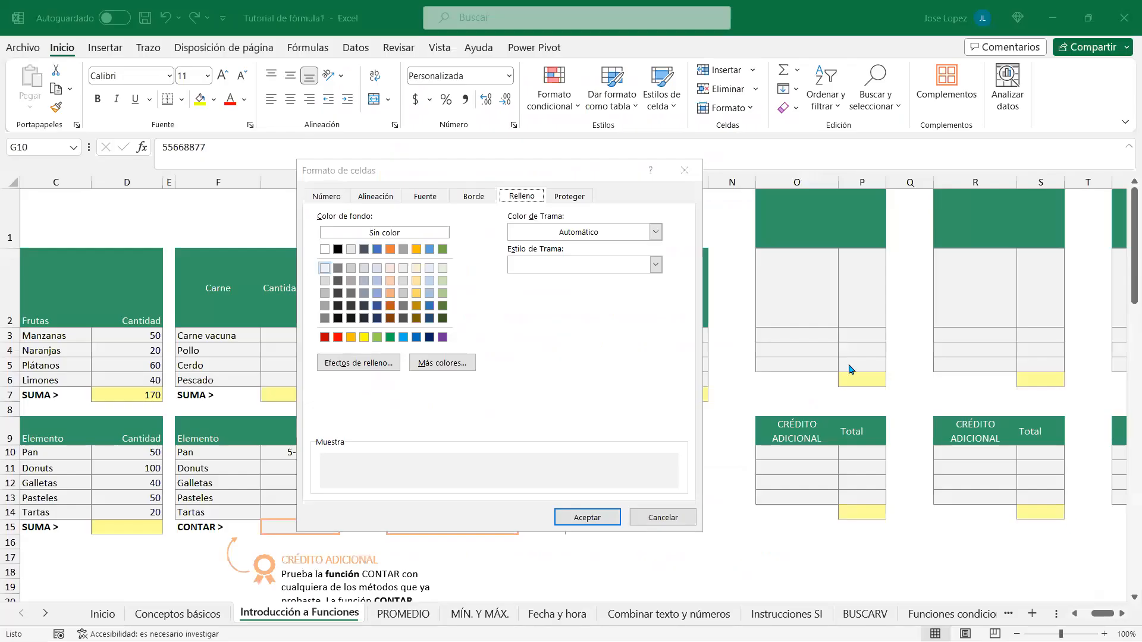
click(569, 196)
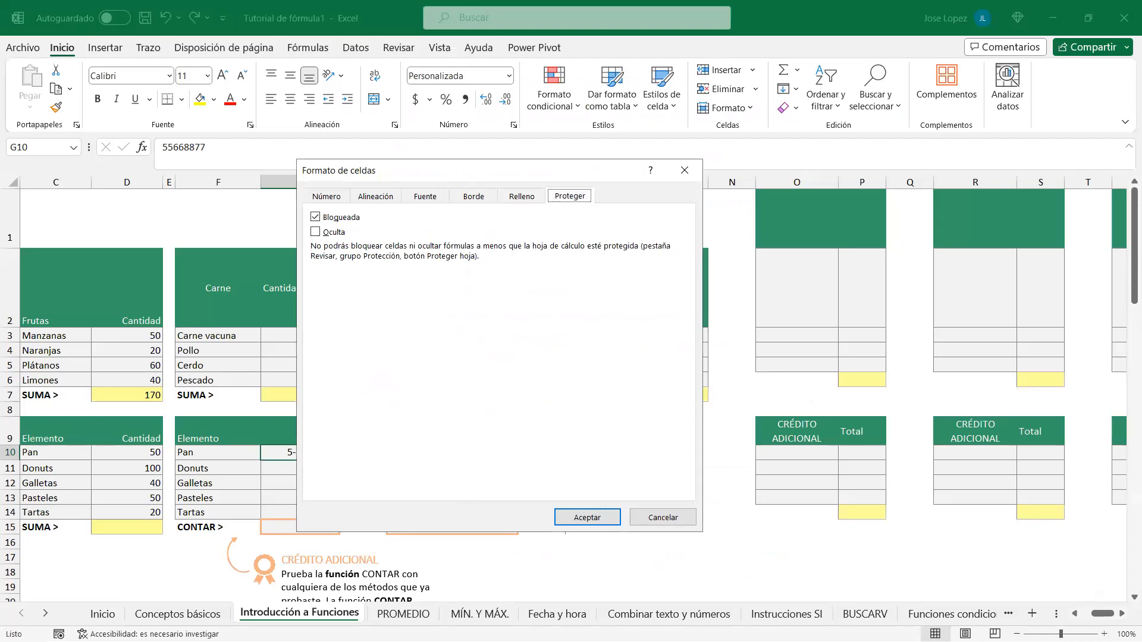
key(alt+Tab)
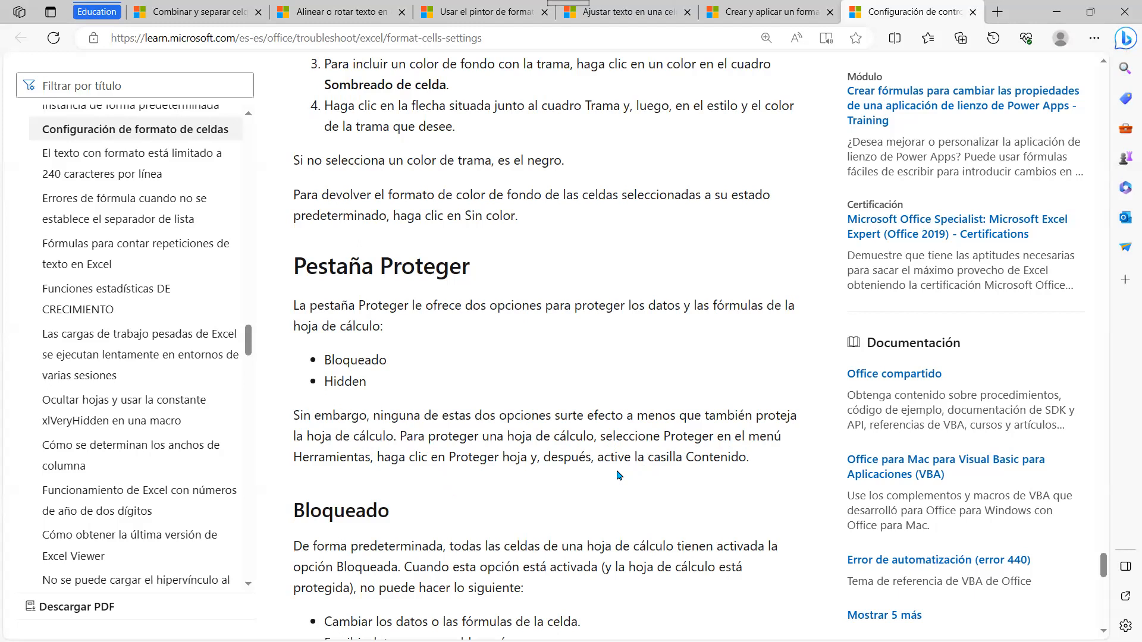
scroll(504, 379, down, 4)
scroll(390, 327, down, 3)
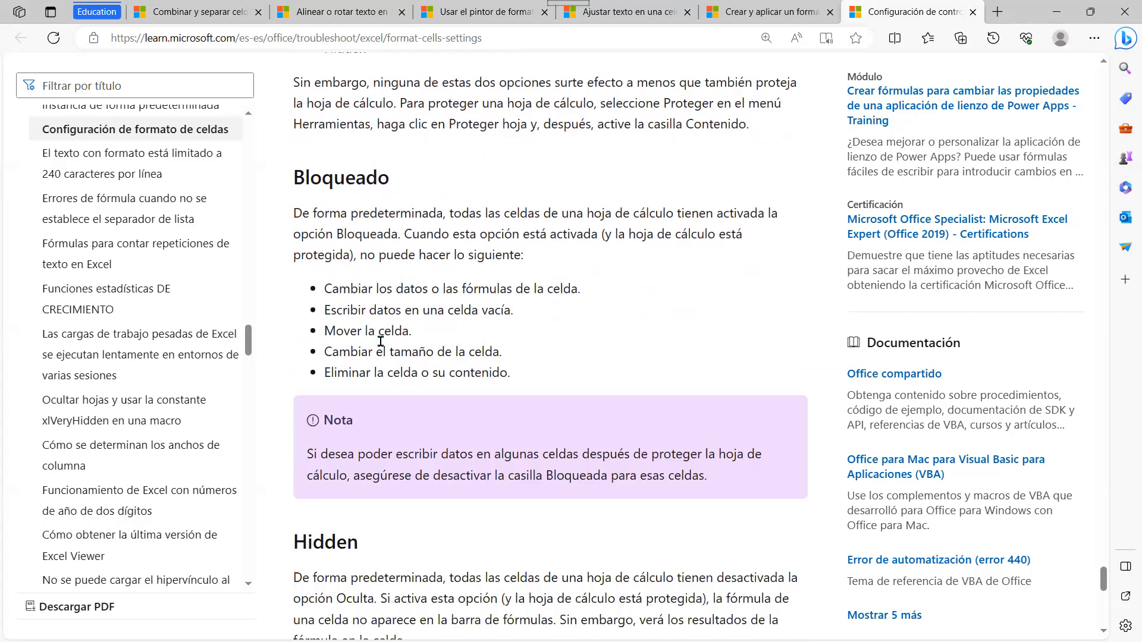
scroll(416, 324, down, 1)
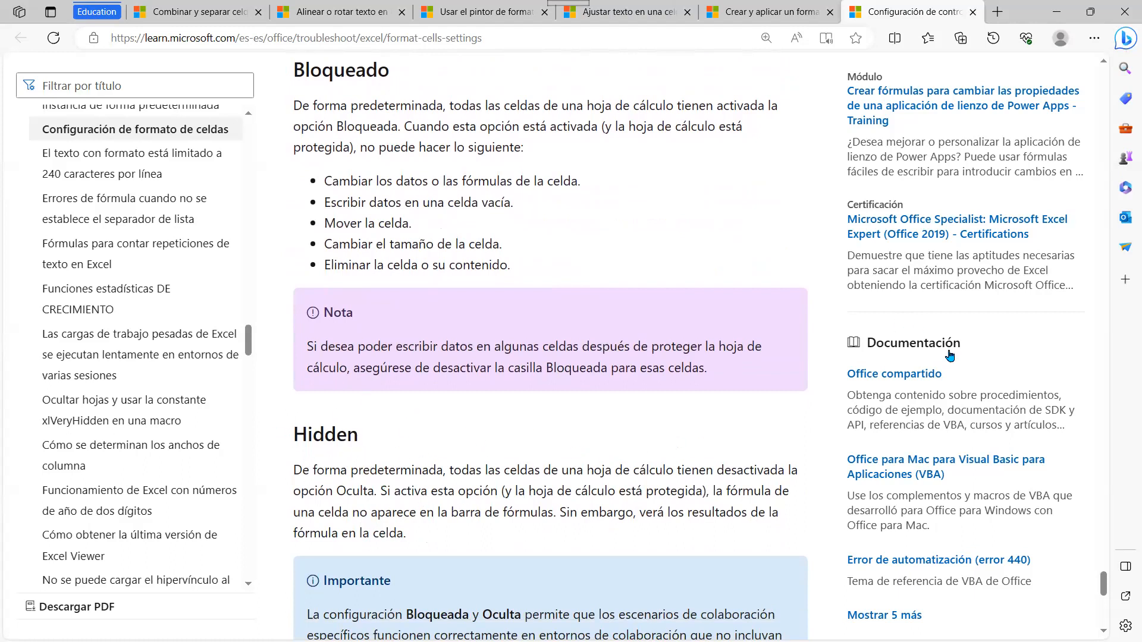
key(alt+Tab)
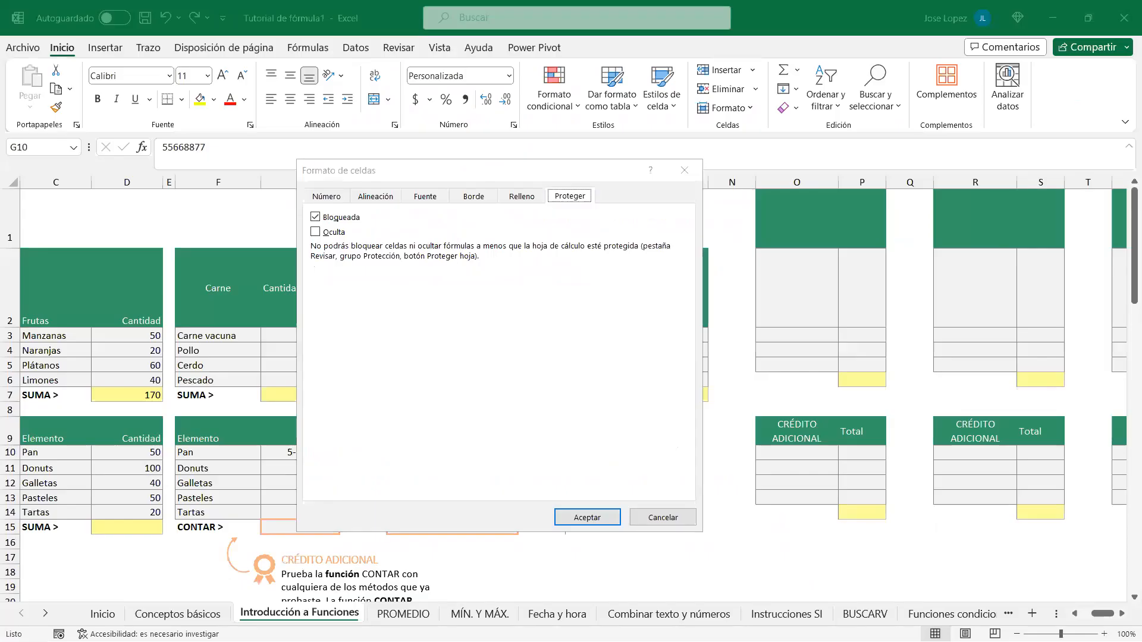
Step: On the Número tab, preview the General, Número, Moneda and Contabilidad categories
click(327, 197)
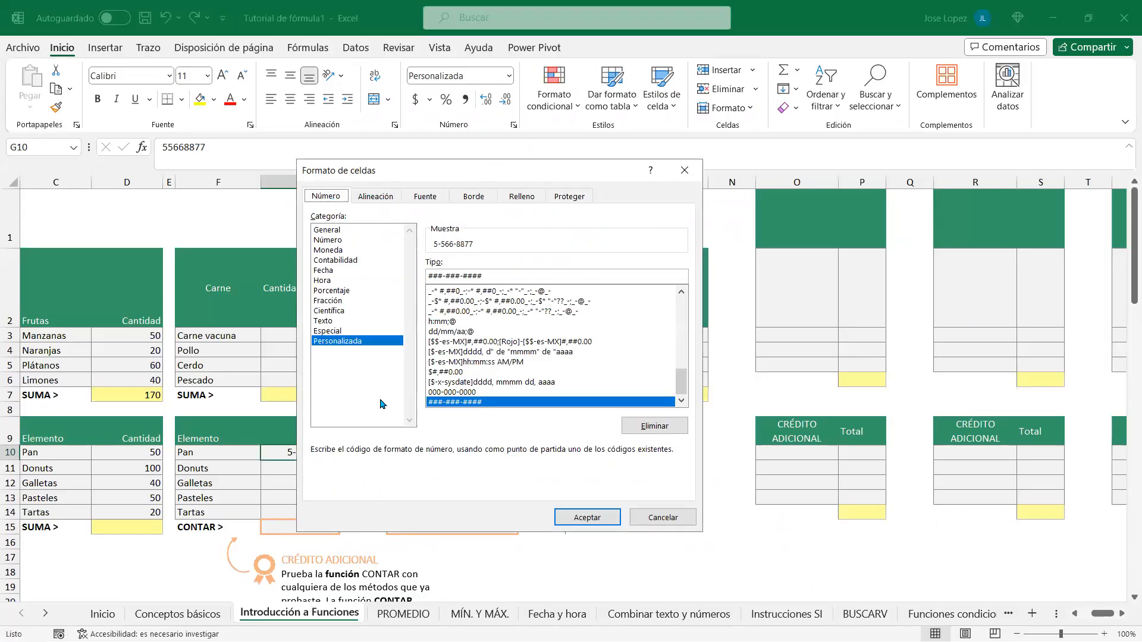
drag(465, 174, 427, 204)
click(299, 261)
click(301, 271)
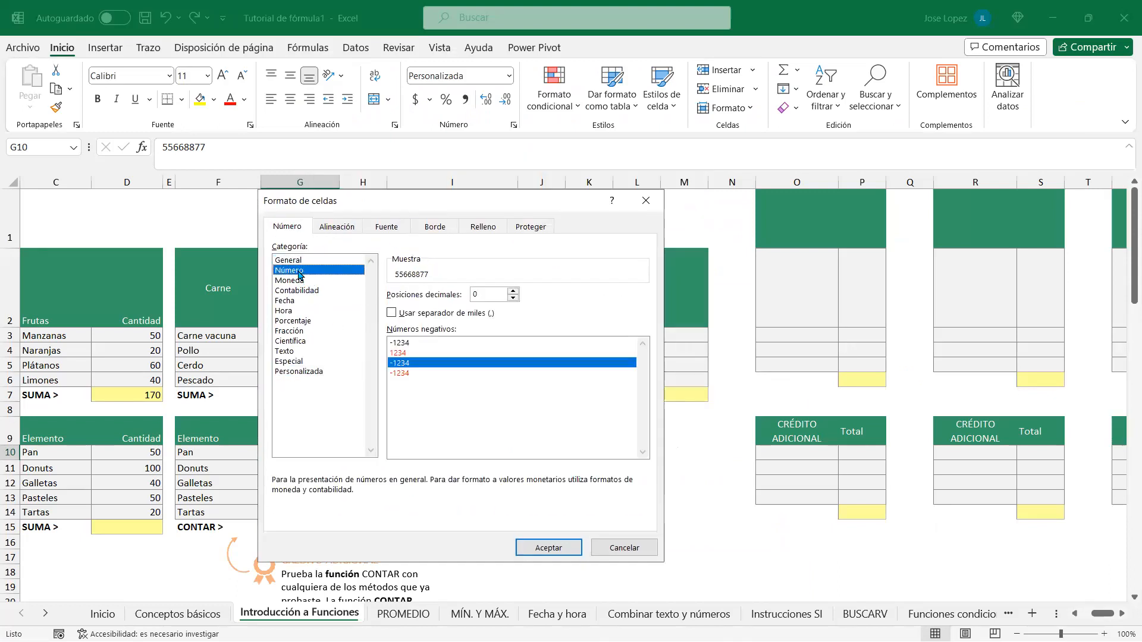
click(303, 282)
click(303, 272)
click(304, 280)
click(303, 291)
Step: Preview Fecha, Hora, Porcentaje, Fracción, Científica, Texto and Especial, ending on Personalizada
click(296, 300)
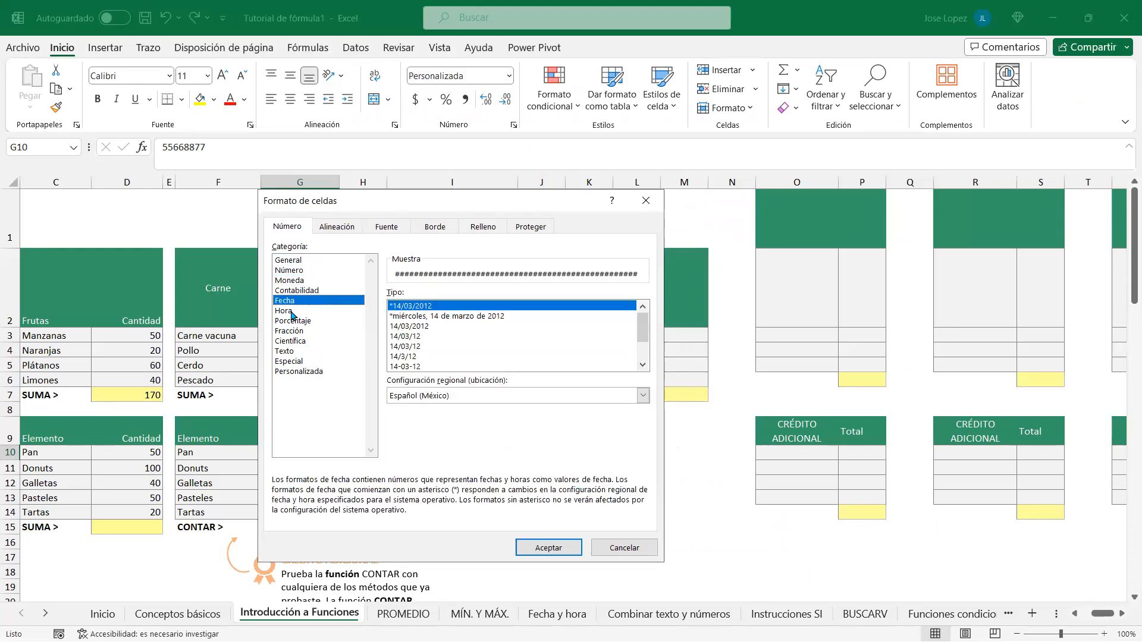
click(293, 312)
click(299, 321)
click(301, 332)
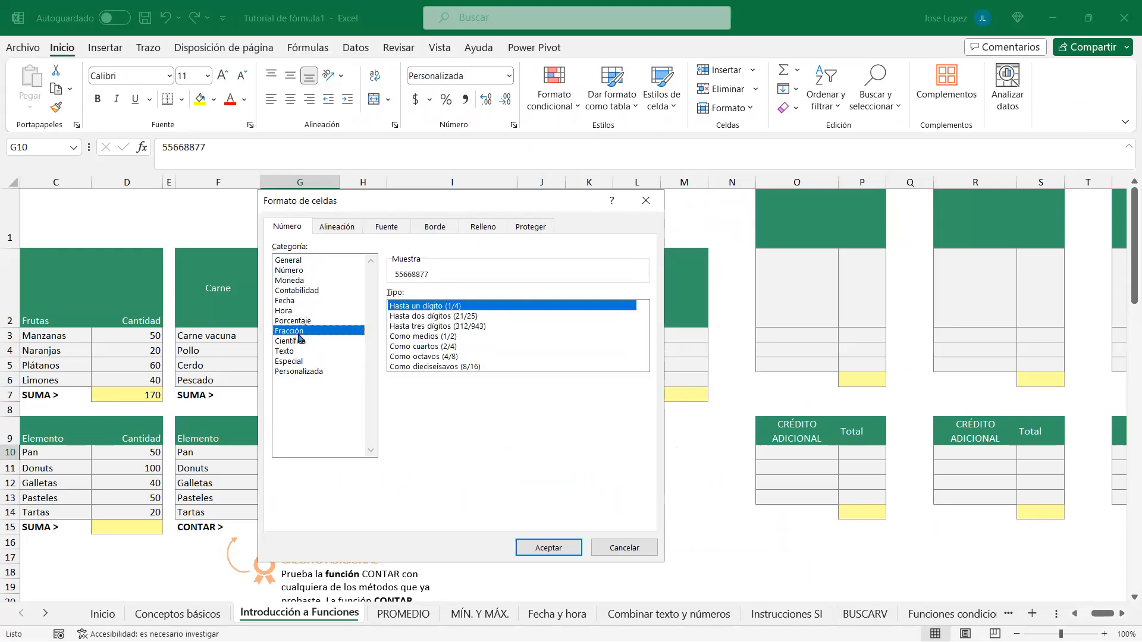
click(301, 341)
click(295, 352)
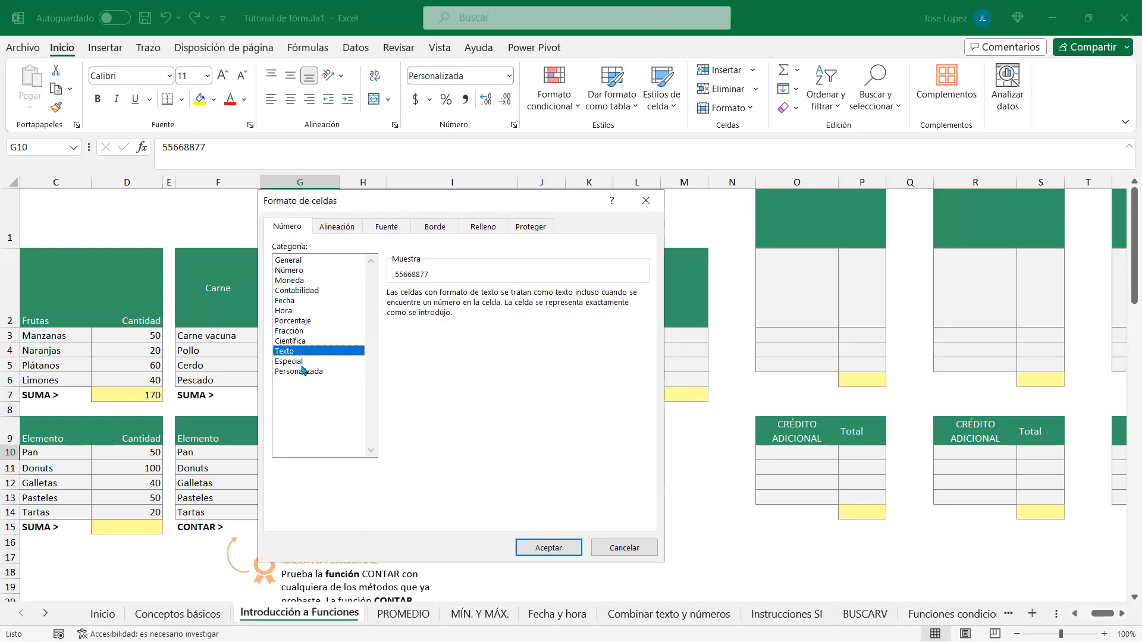
click(295, 363)
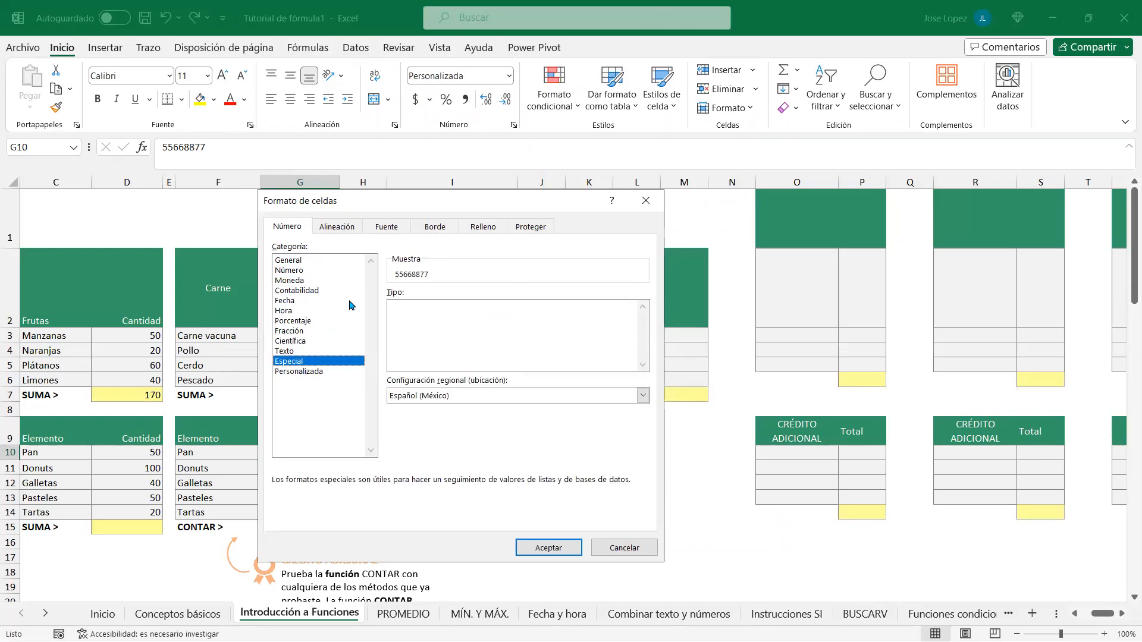
click(296, 261)
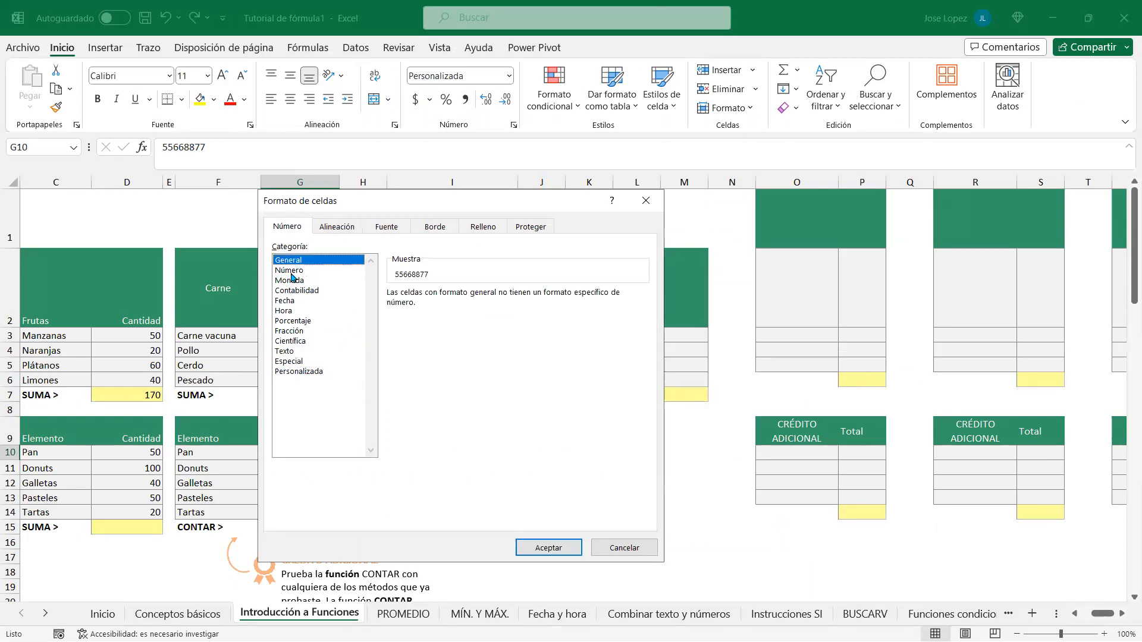
click(291, 272)
click(306, 372)
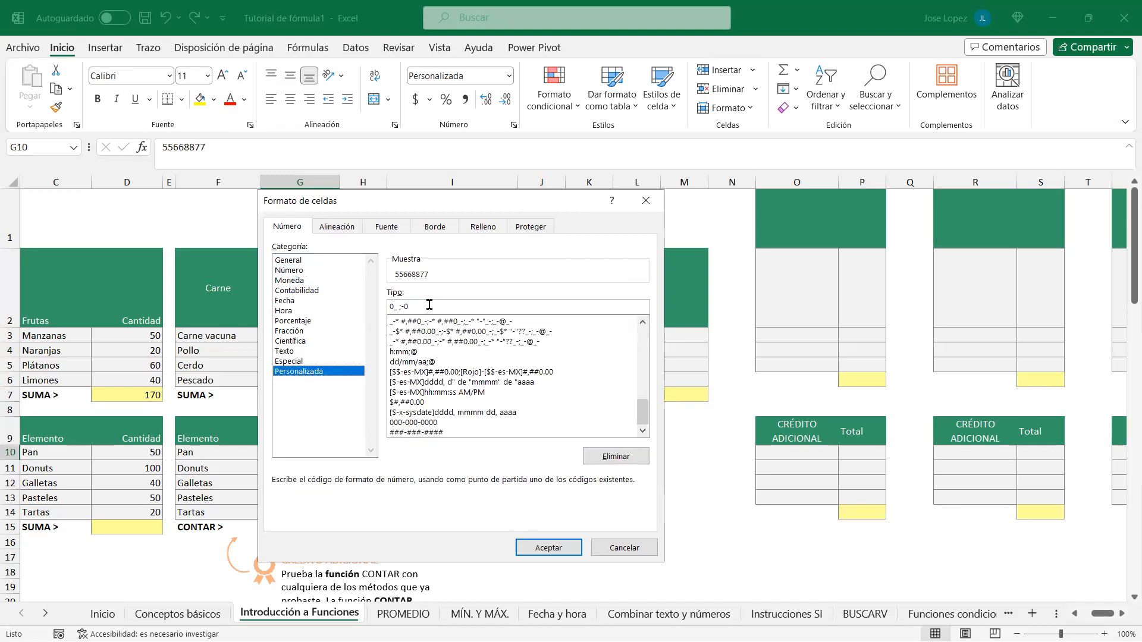
click(412, 403)
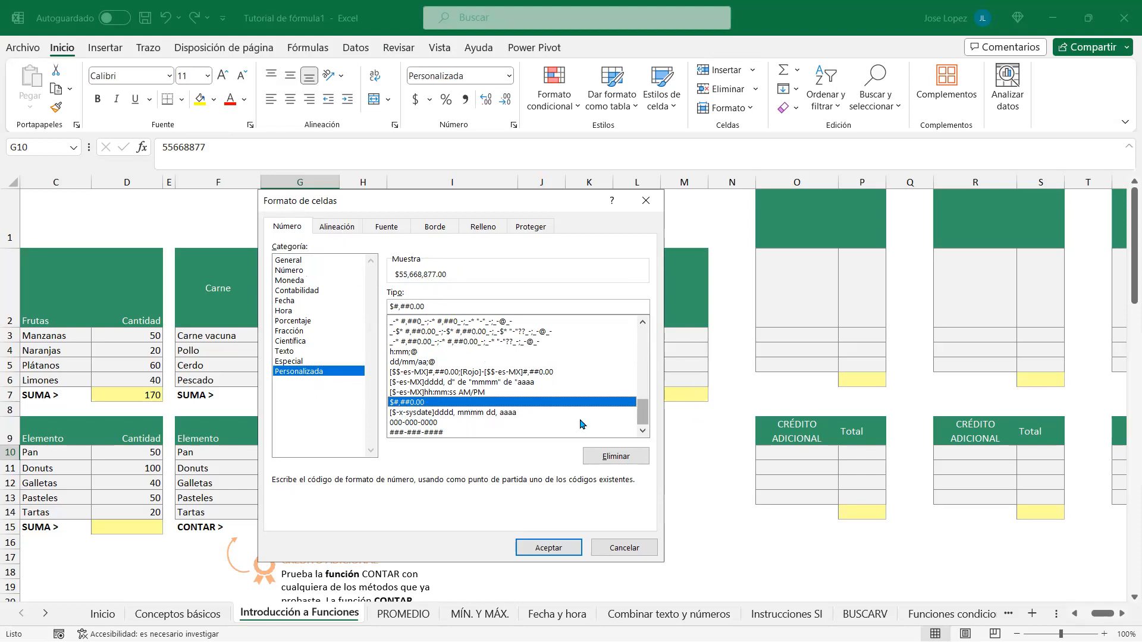
click(439, 433)
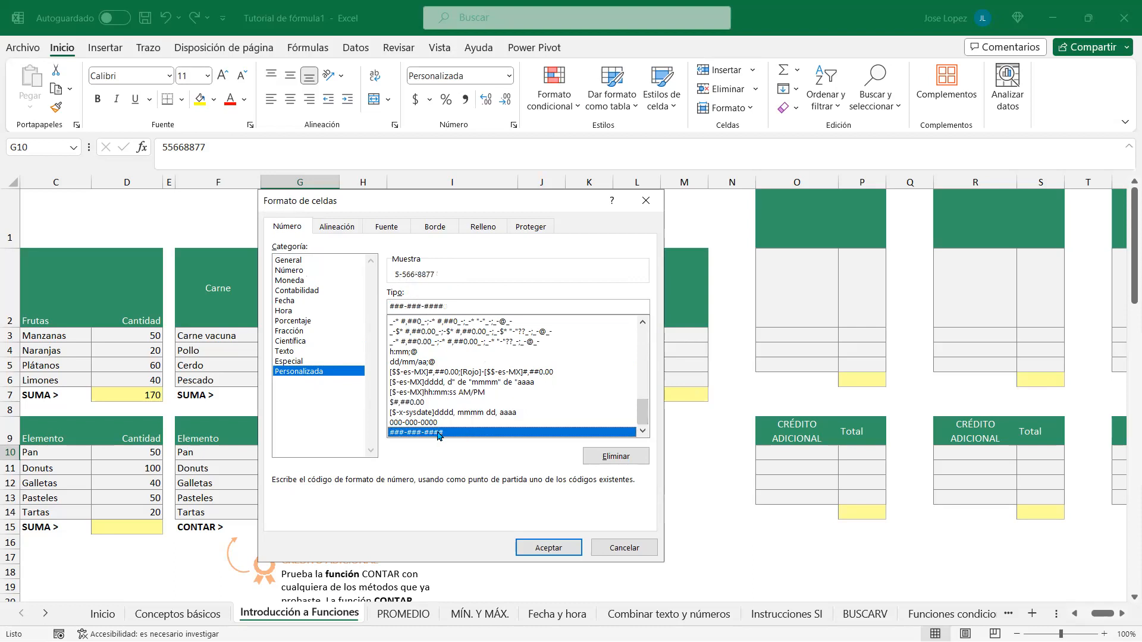
click(614, 456)
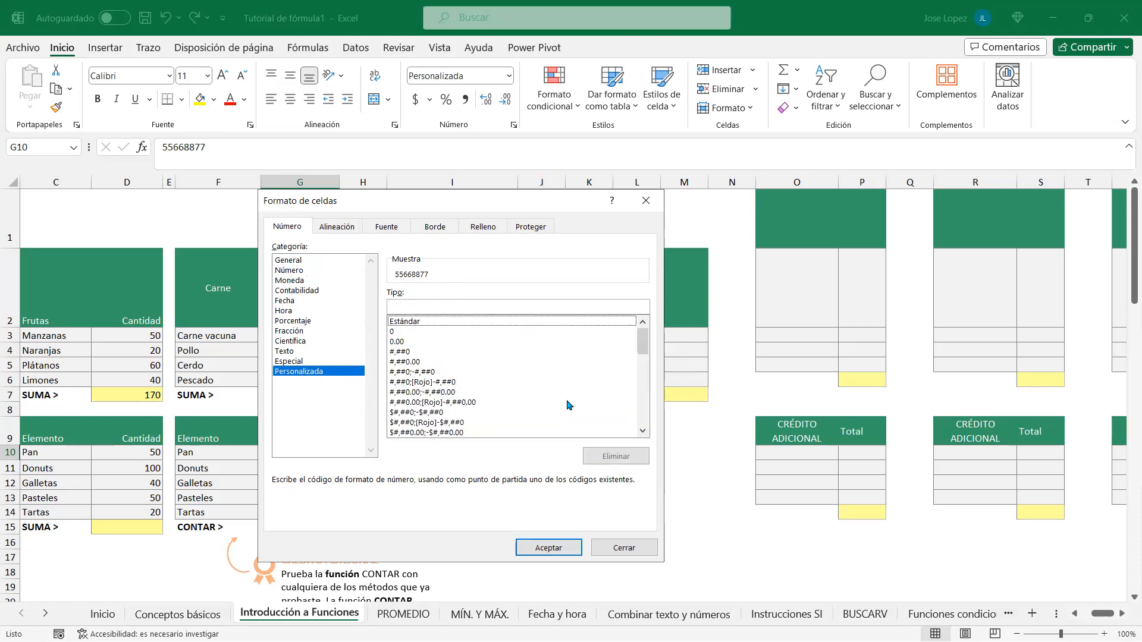
drag(647, 344, 649, 412)
click(428, 432)
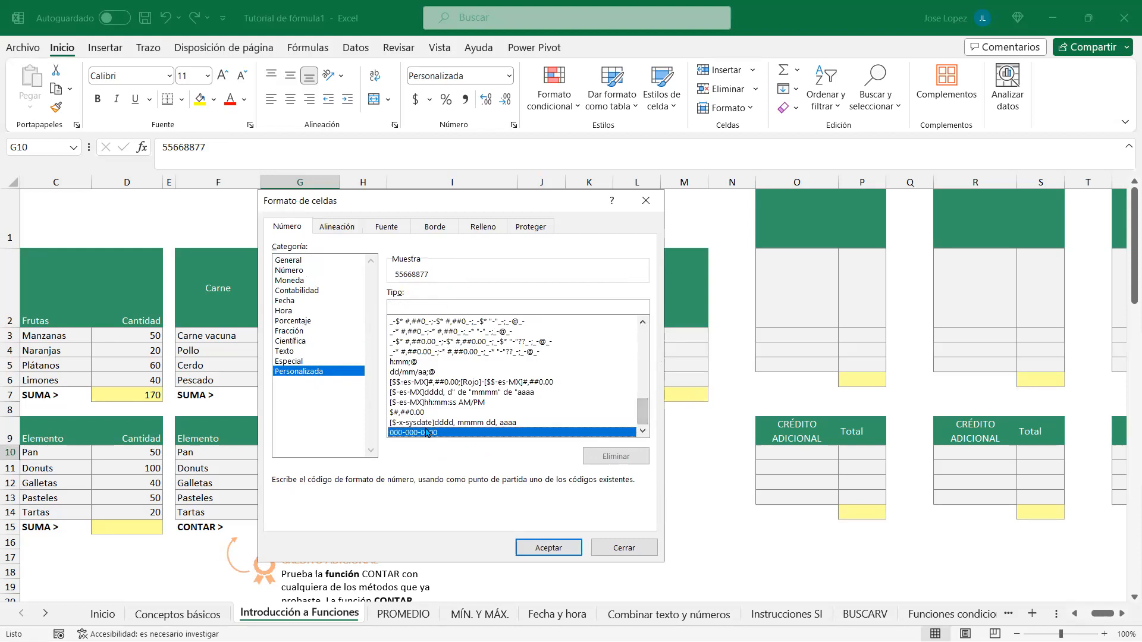
click(603, 455)
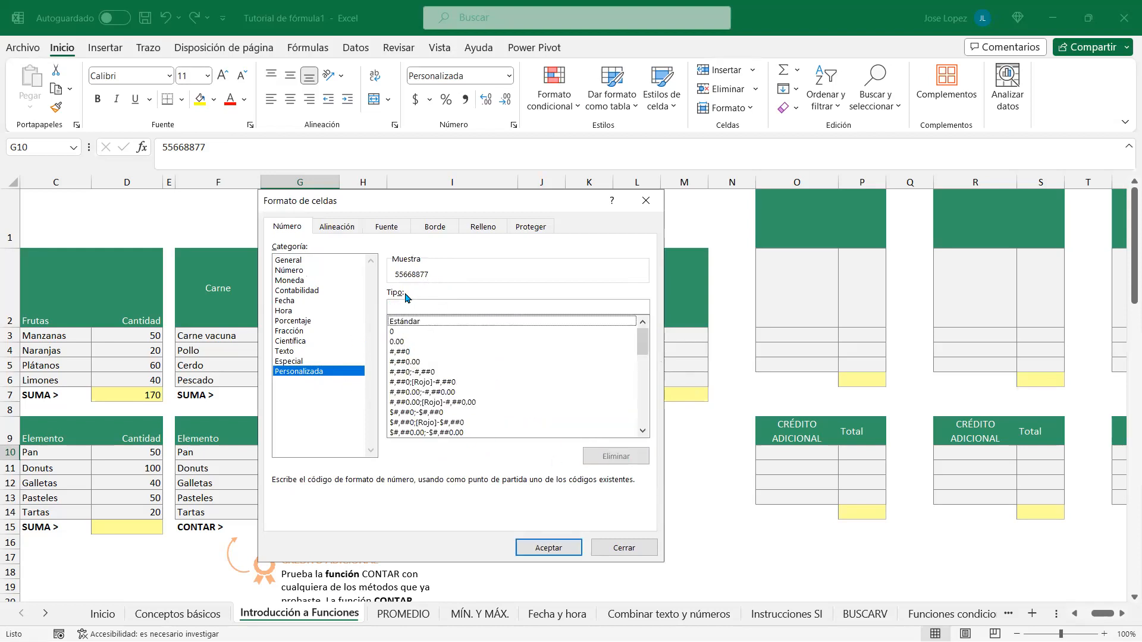
click(336, 228)
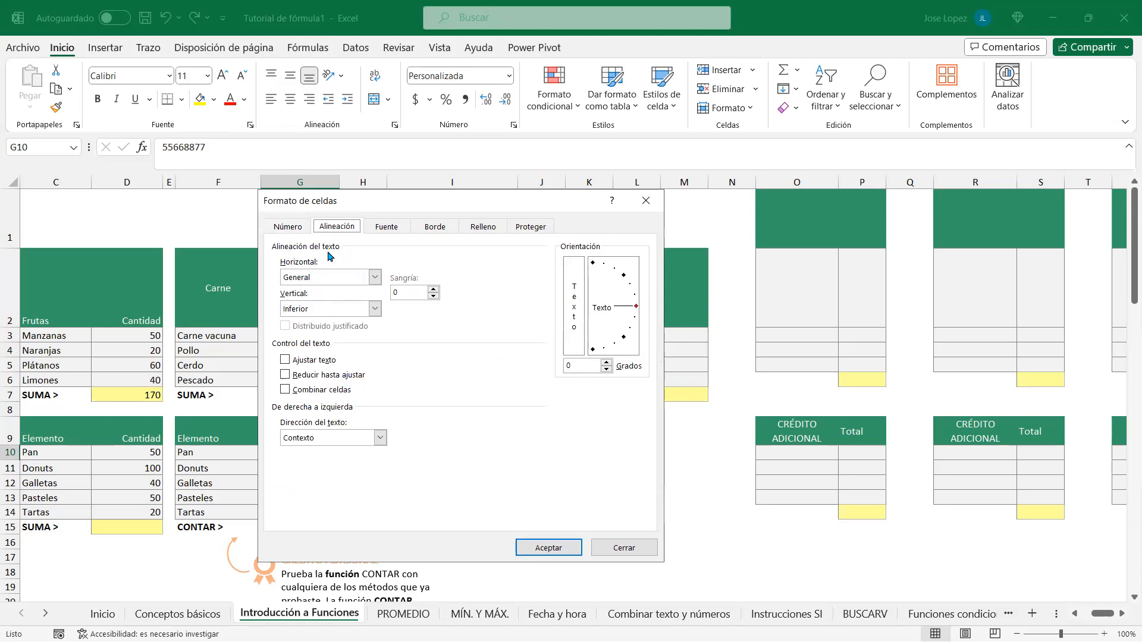
Step: Check the Horizontal, Vertical and text direction lists, keeping General, Inferior and Contexto
click(375, 278)
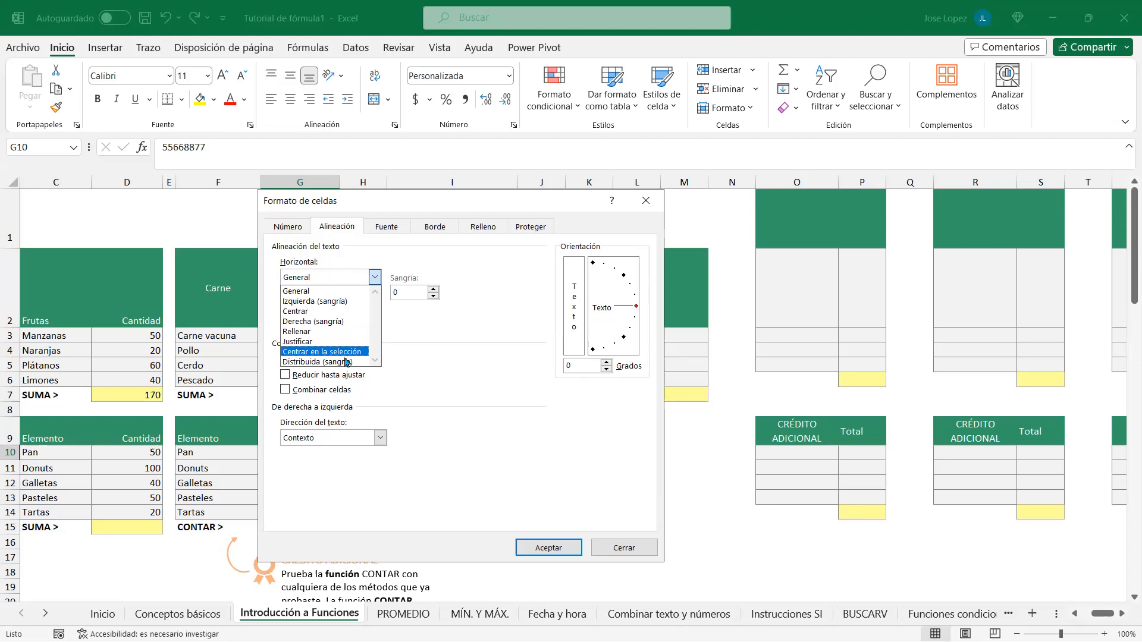
click(430, 359)
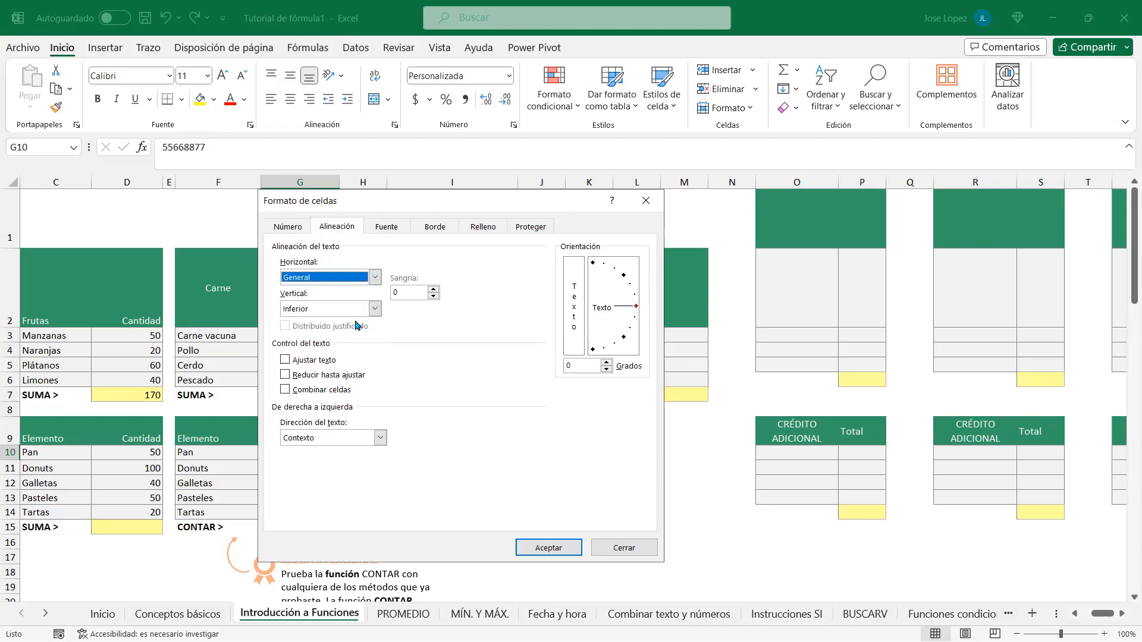
click(375, 310)
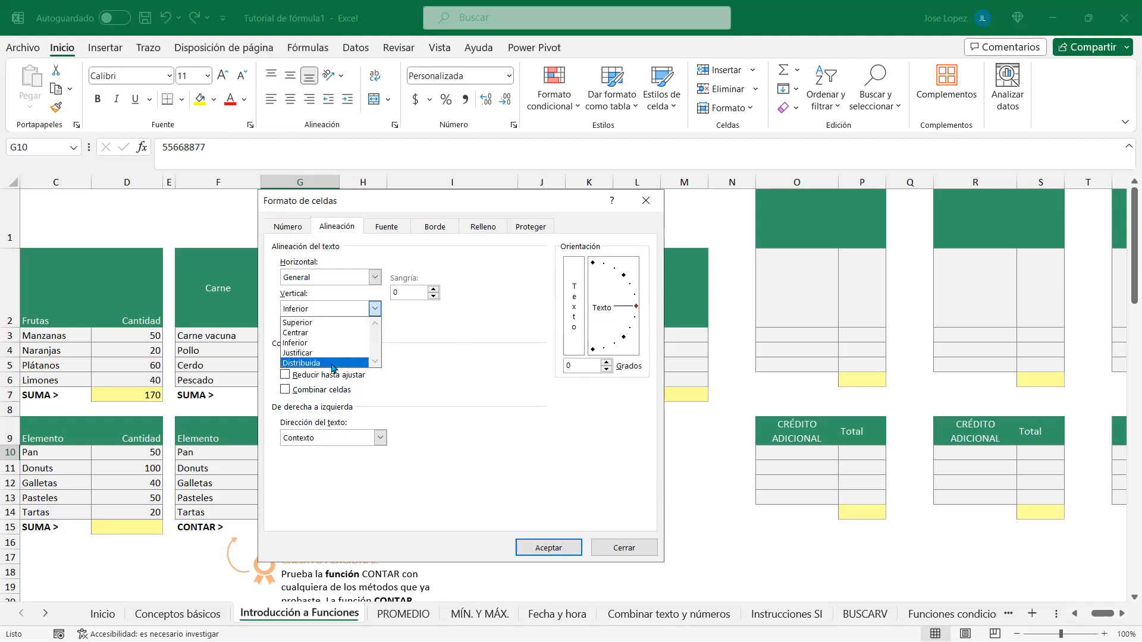
click(434, 340)
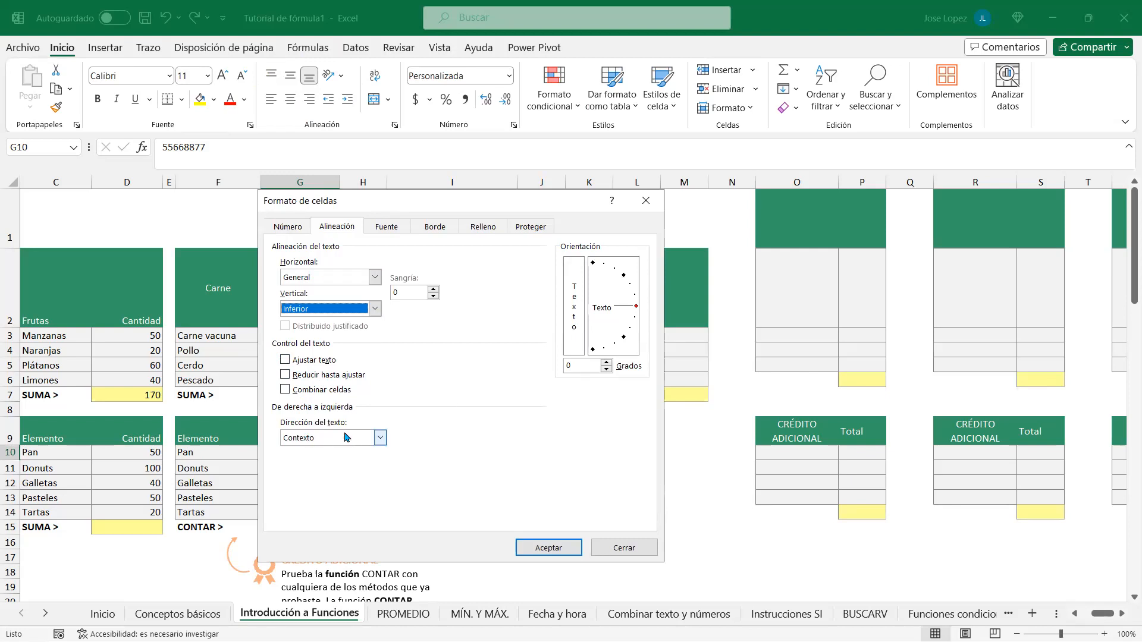
click(380, 440)
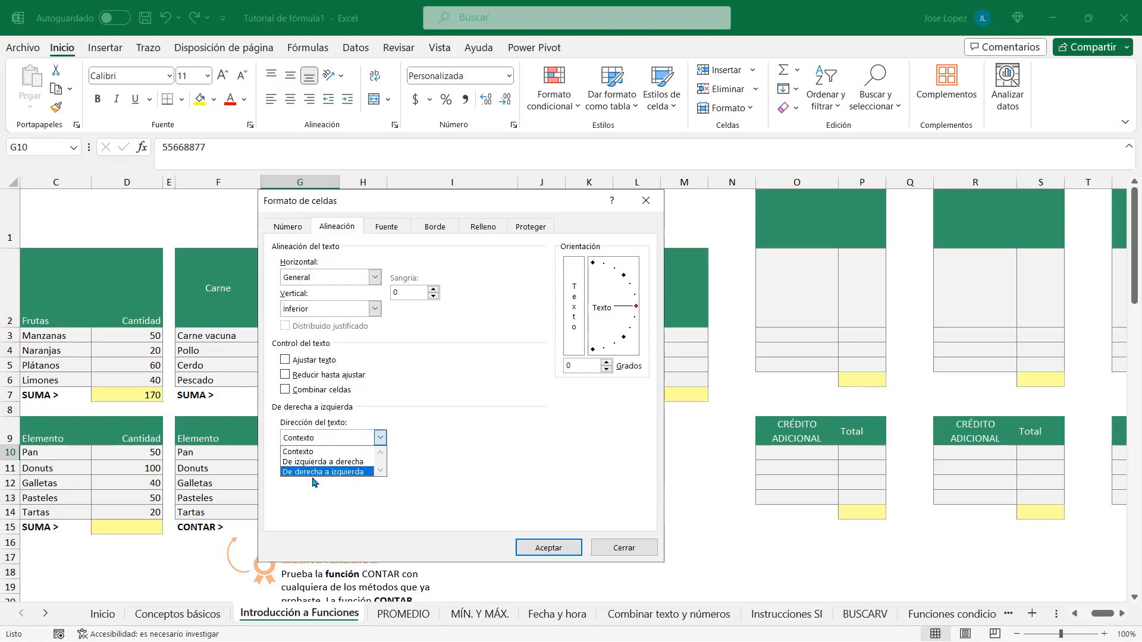
click(459, 452)
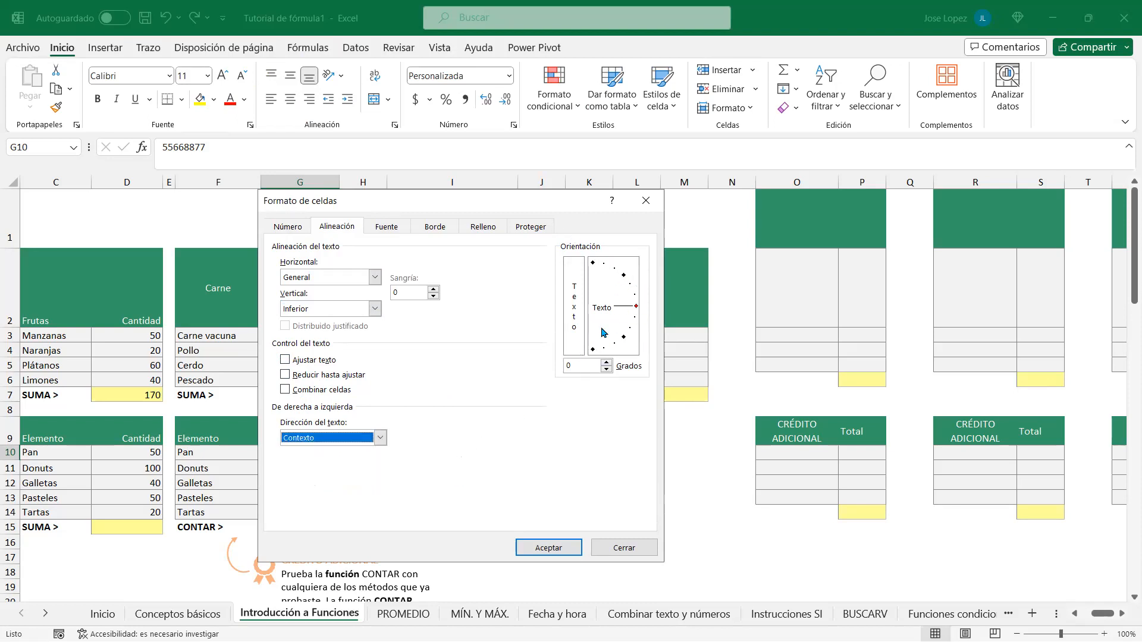
Step: On the Fuente tab, keep no underline and try font styles, settling on Cursiva
click(384, 227)
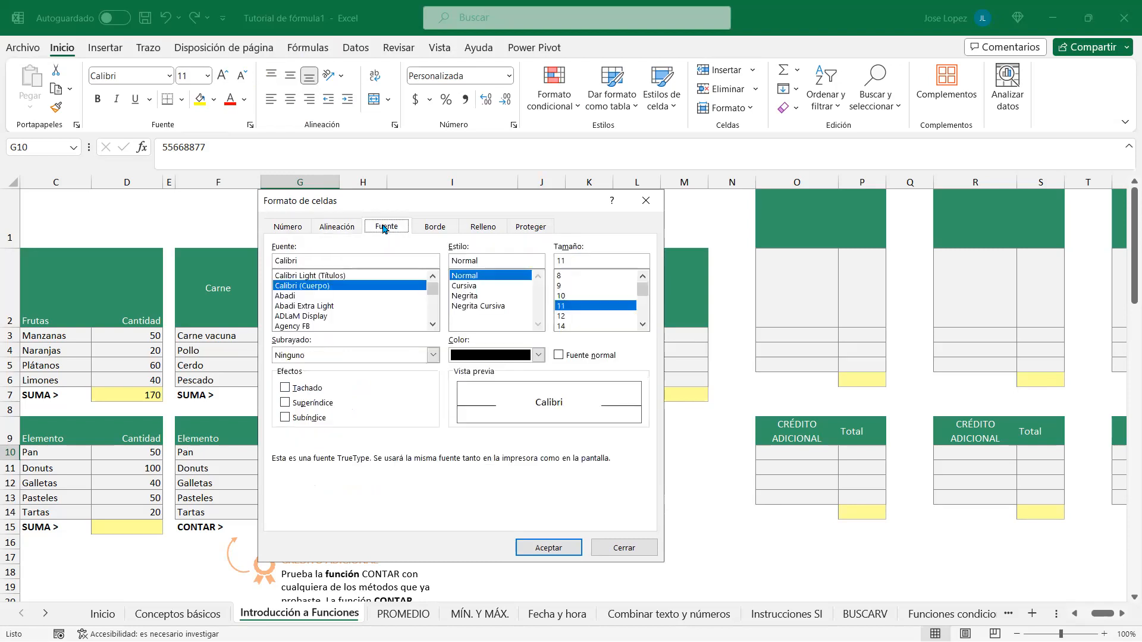
mouse_move(434, 289)
mouse_down()
mouse_move(433, 323)
mouse_move(431, 279)
mouse_up()
click(434, 356)
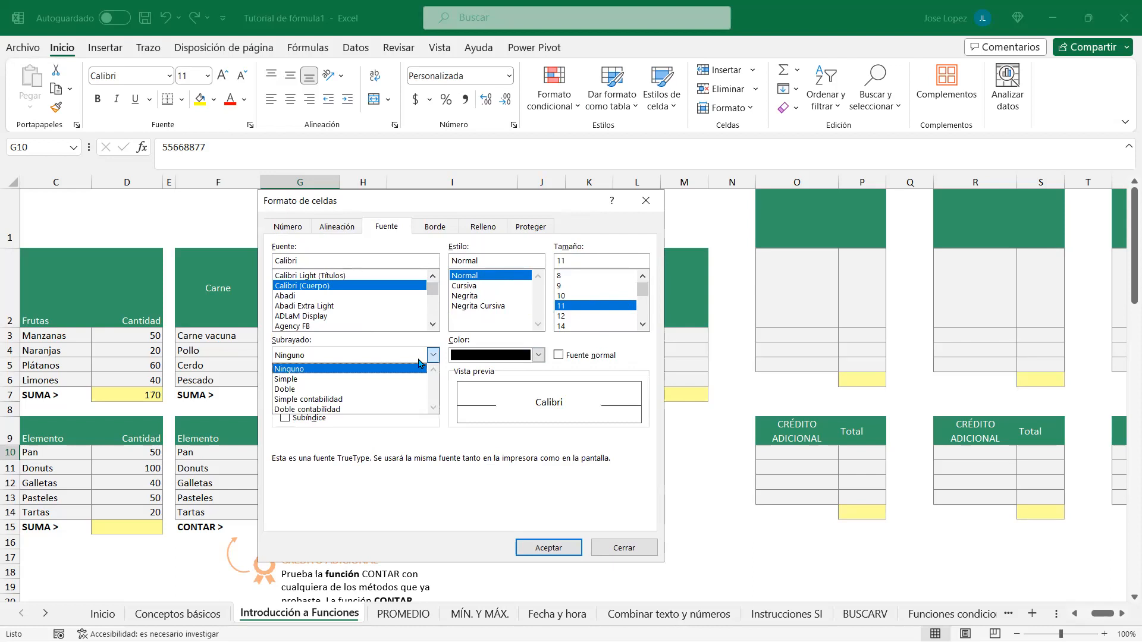
click(380, 483)
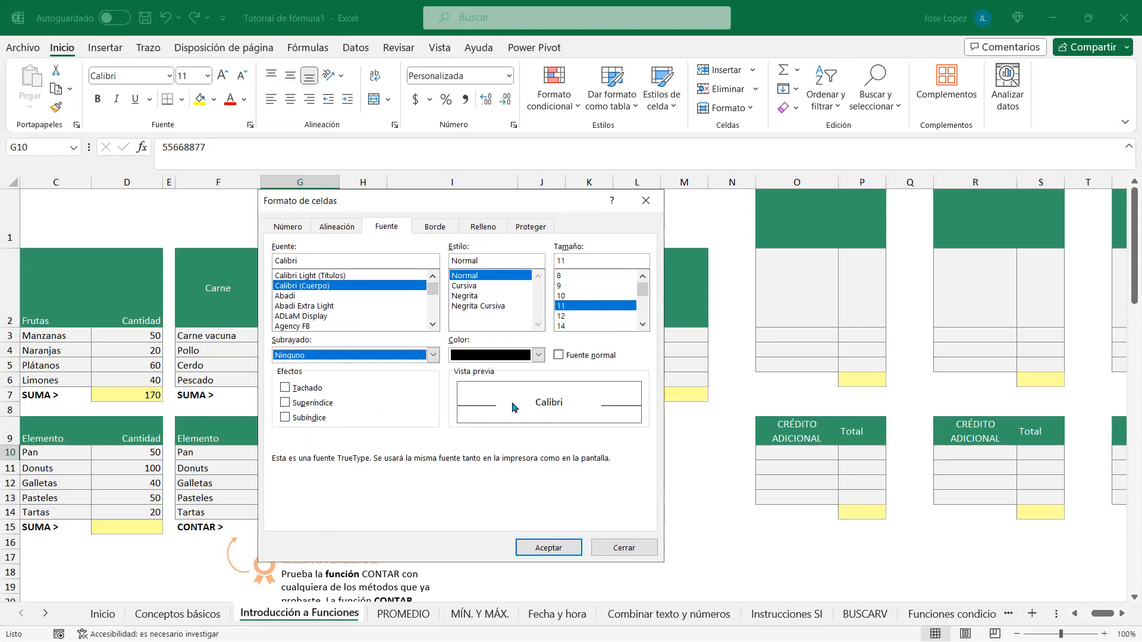
click(472, 307)
click(476, 296)
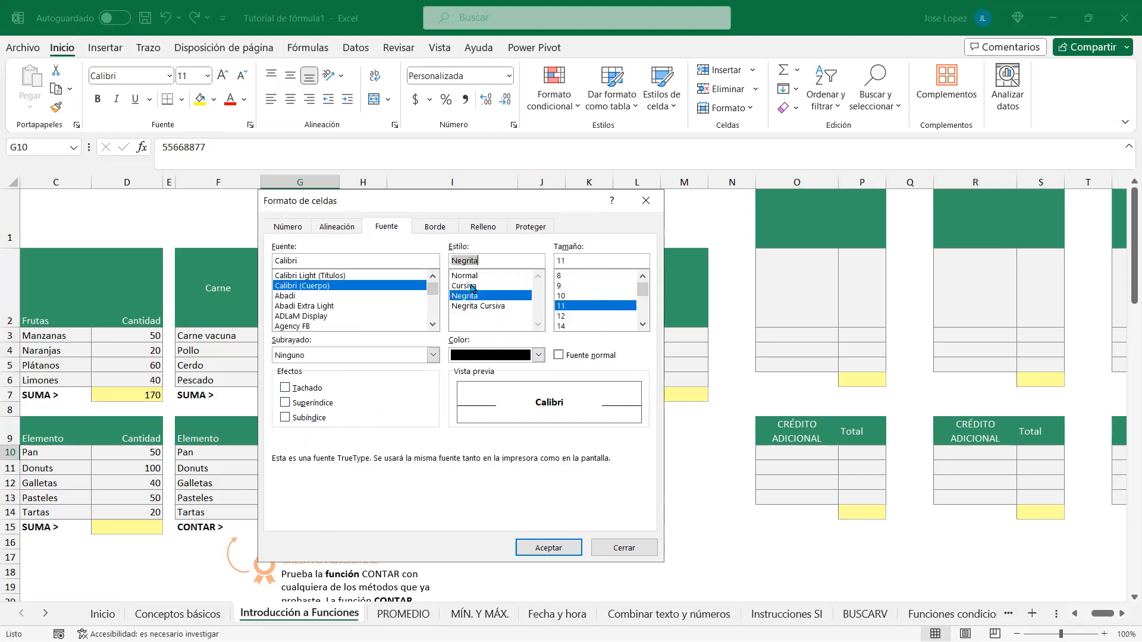
click(467, 286)
Step: Toggle strikethrough, superscript and subscript back off, try size 14, and close without accepting
click(285, 387)
click(285, 403)
click(286, 416)
click(285, 402)
click(285, 388)
click(285, 403)
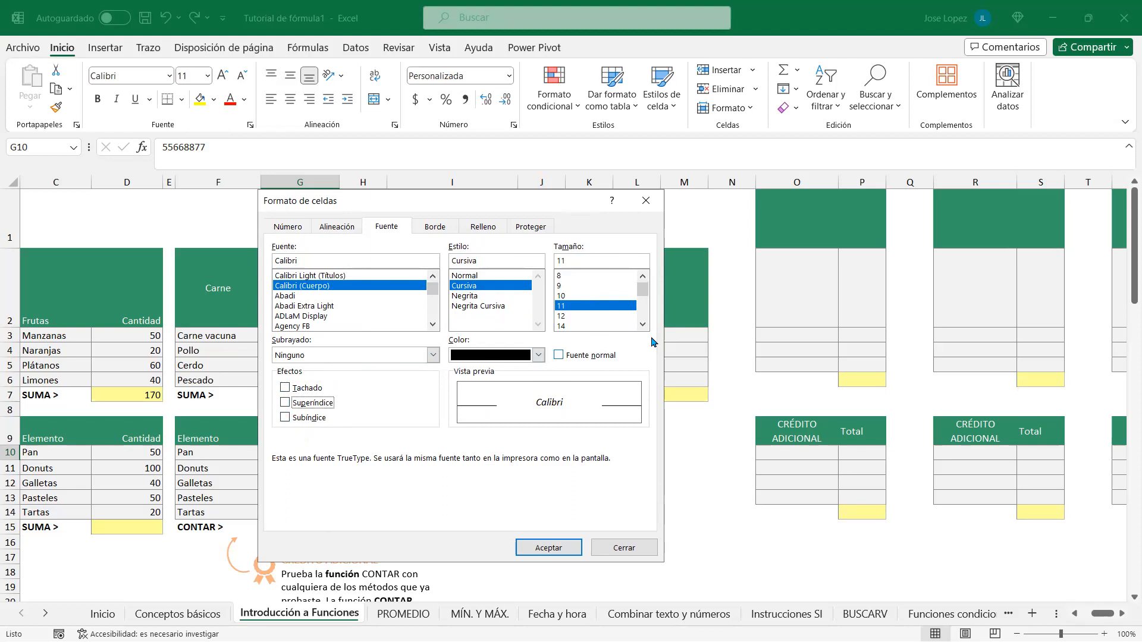
click(570, 327)
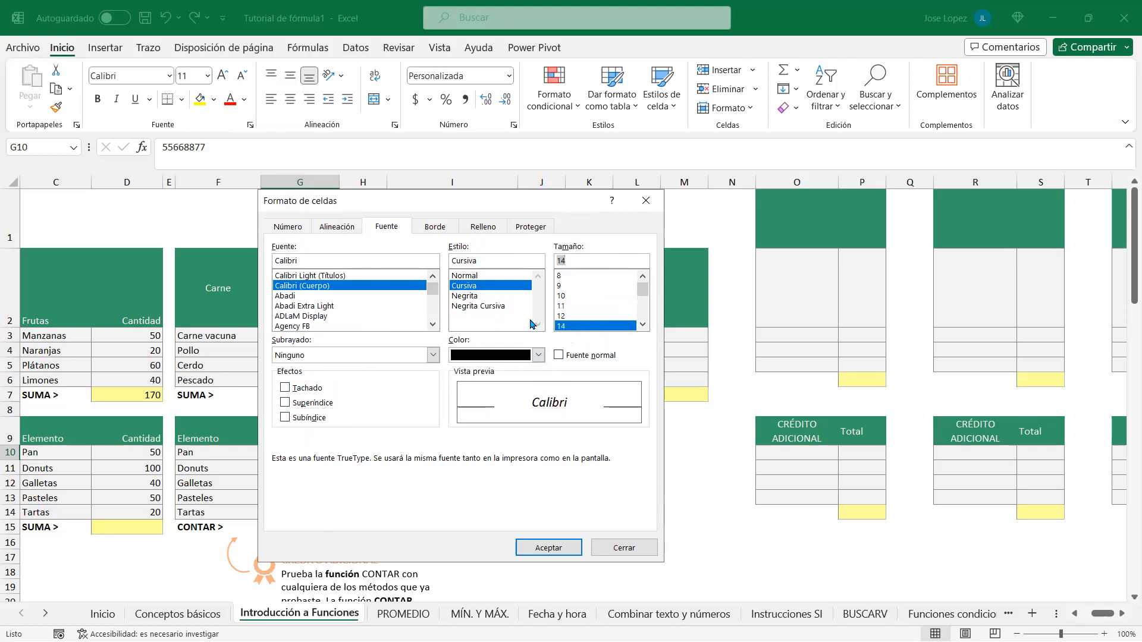
click(538, 355)
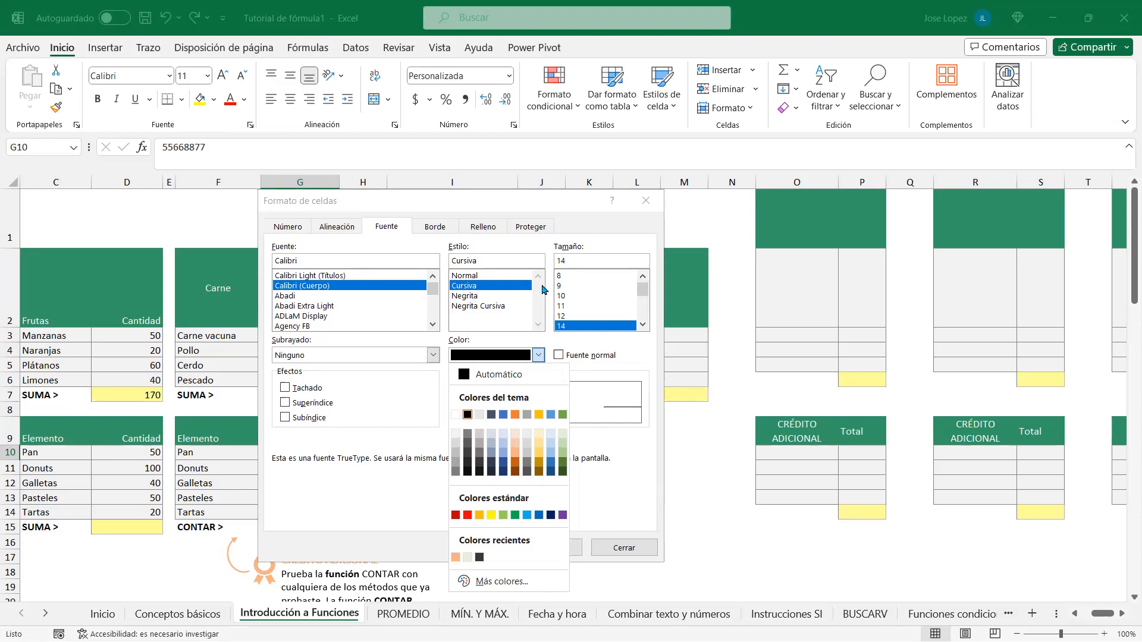
click(646, 200)
Step: Discard the font changes and apply a different workbook theme from Page Layout > Themes
click(645, 200)
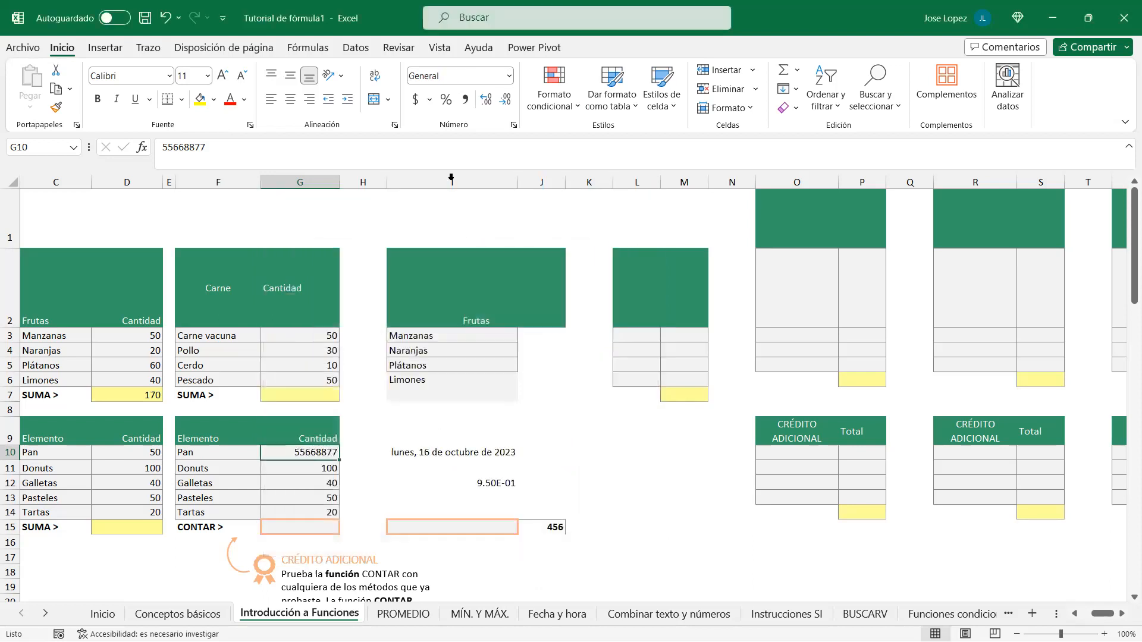
click(217, 48)
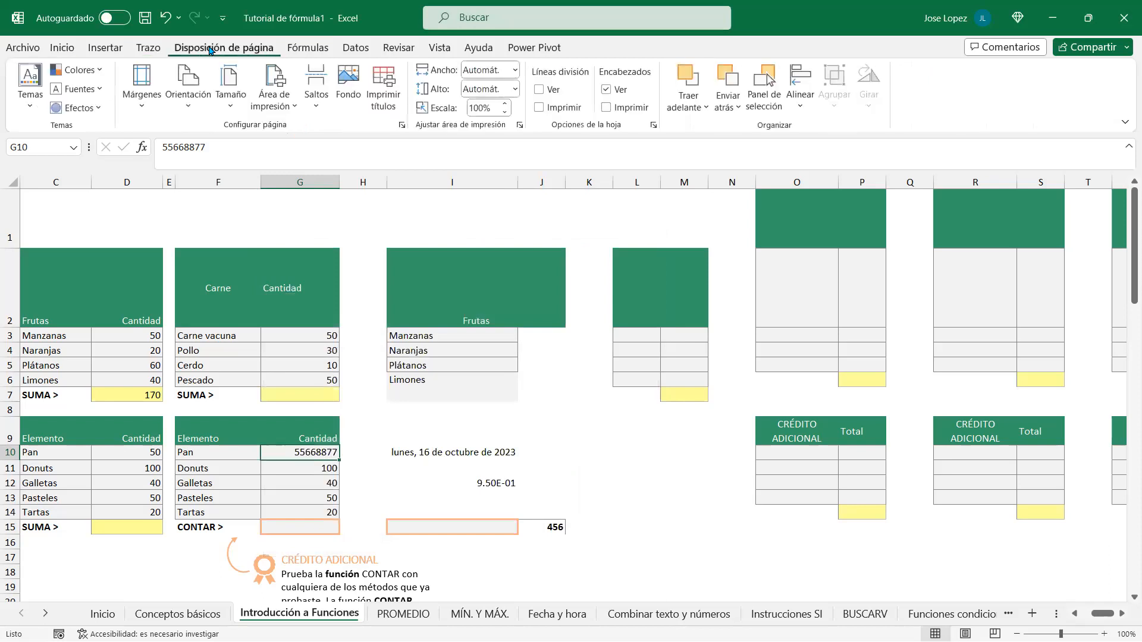
click(25, 109)
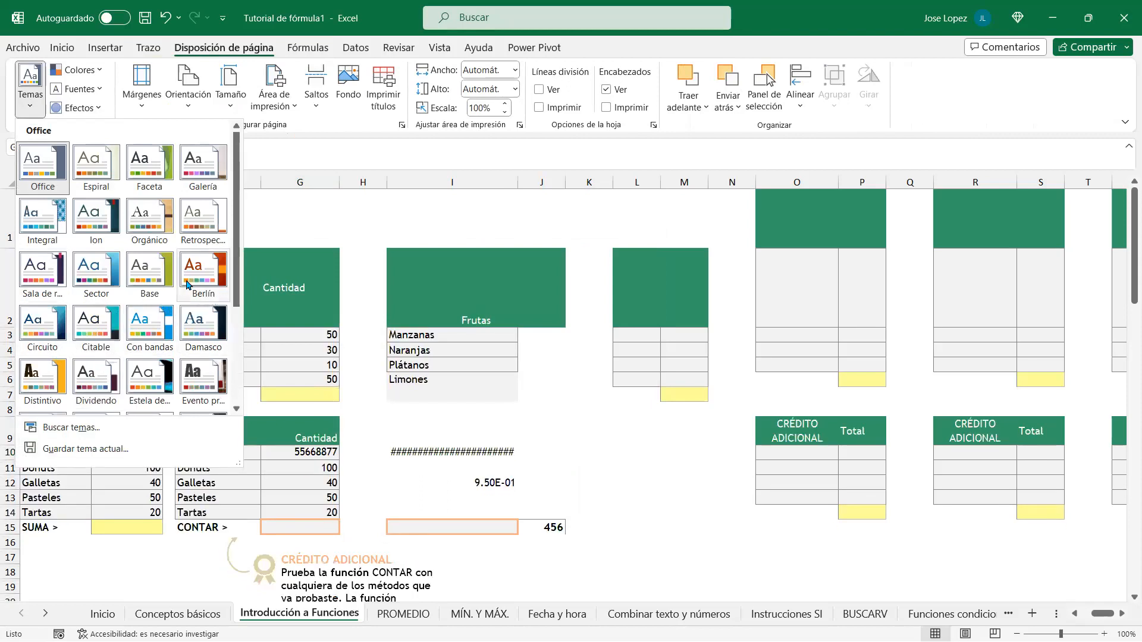
scroll(202, 279, down, 3)
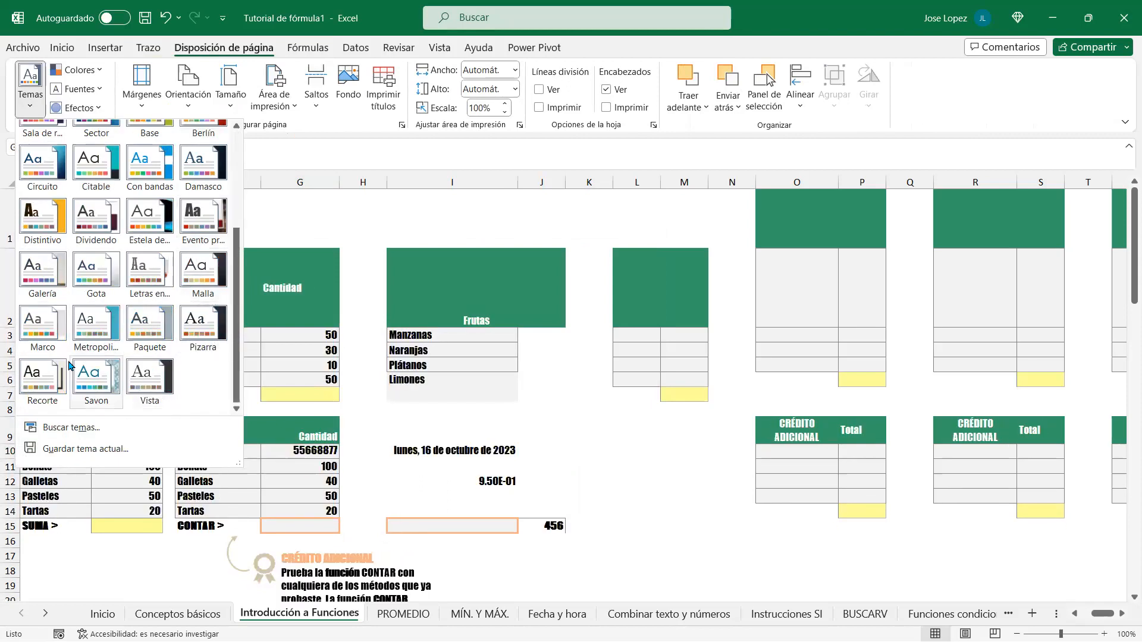
click(170, 406)
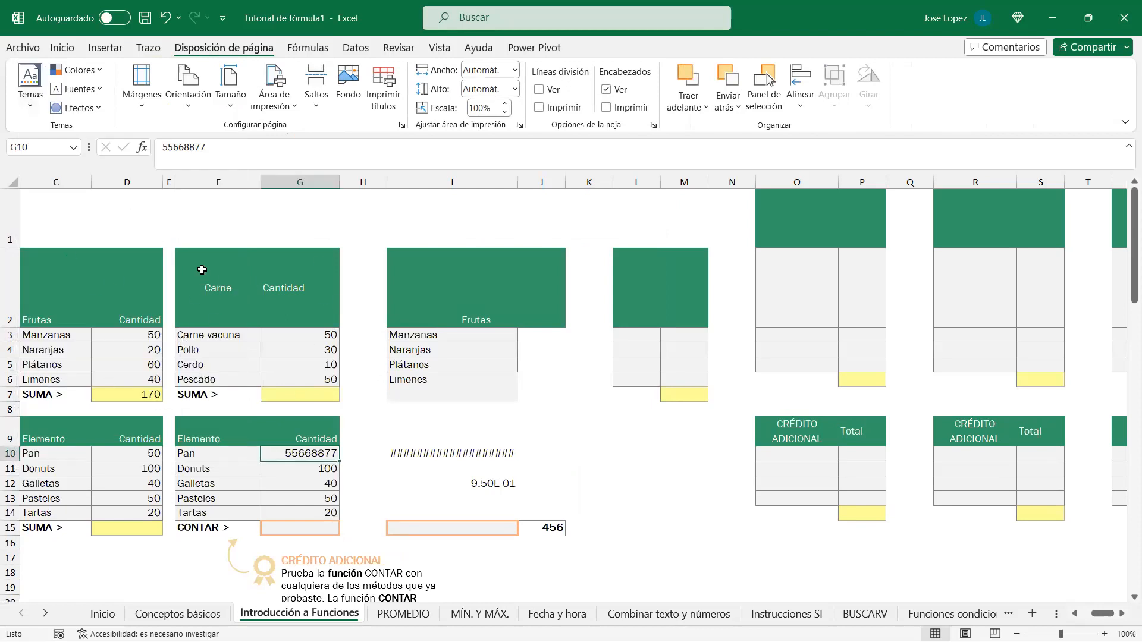
Step: Check the new theme's font colours, then restore the Office theme and reopen Format Cells
key(ctrl+1)
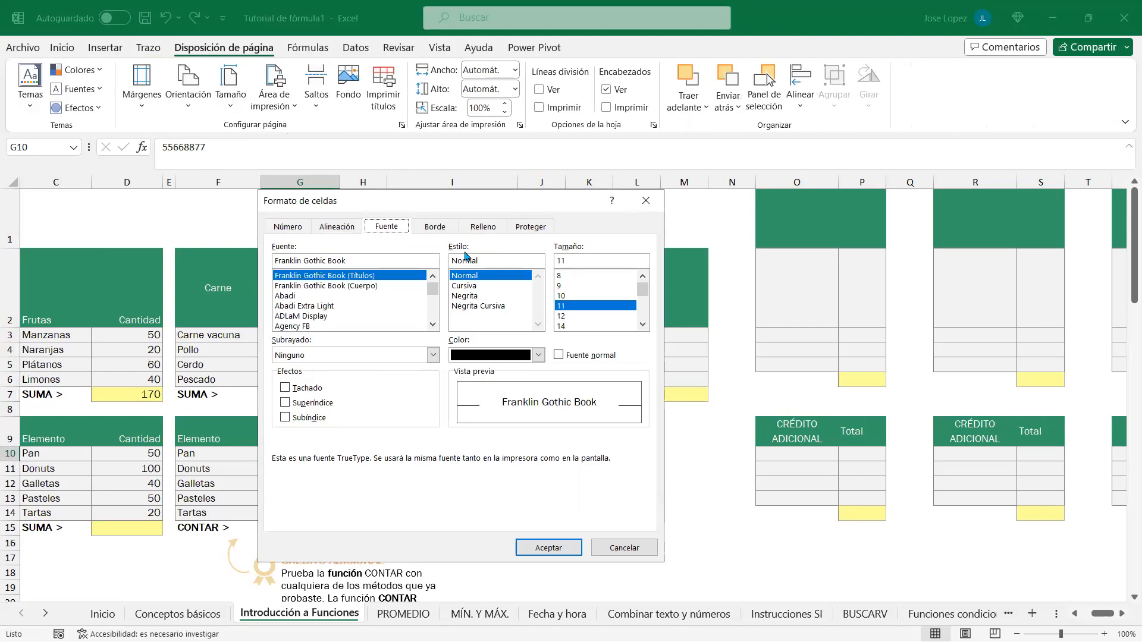
click(538, 356)
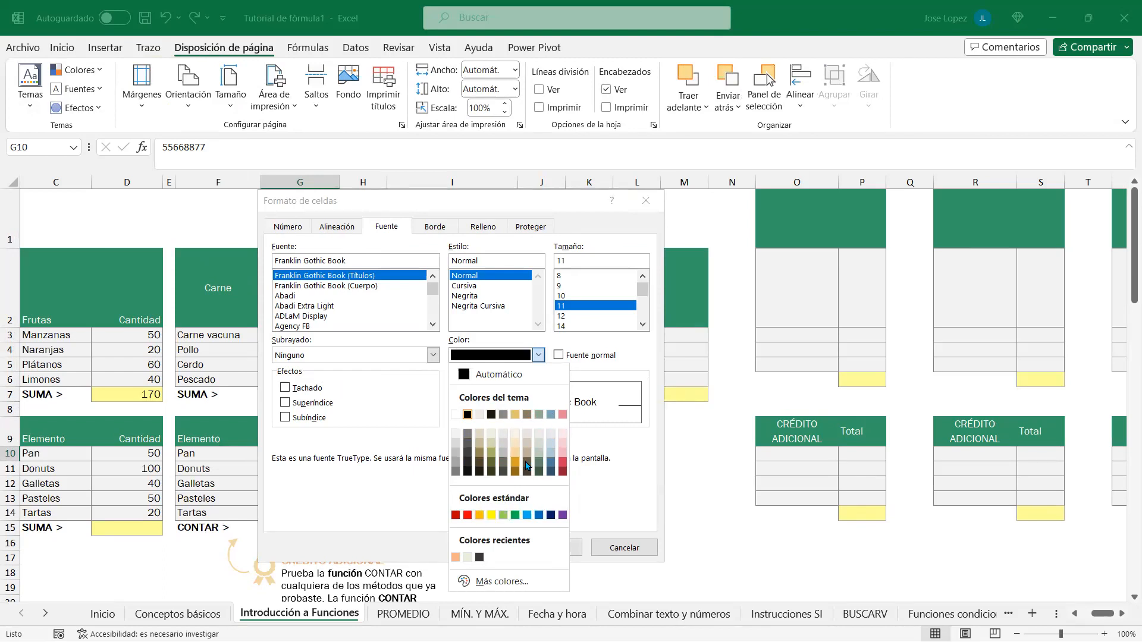
click(645, 200)
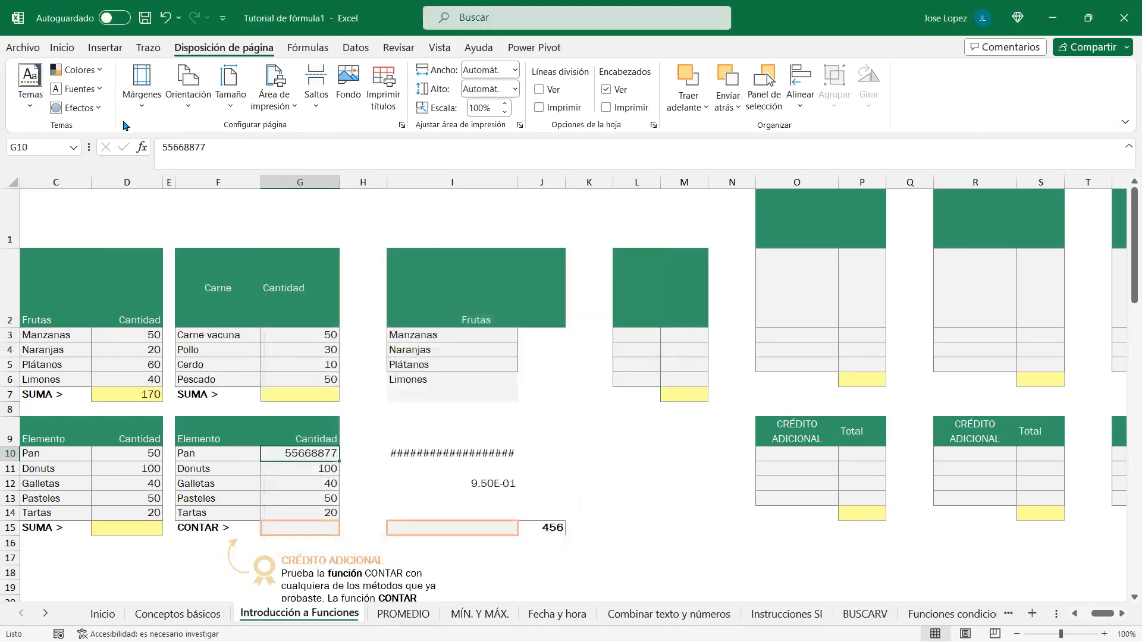
click(30, 107)
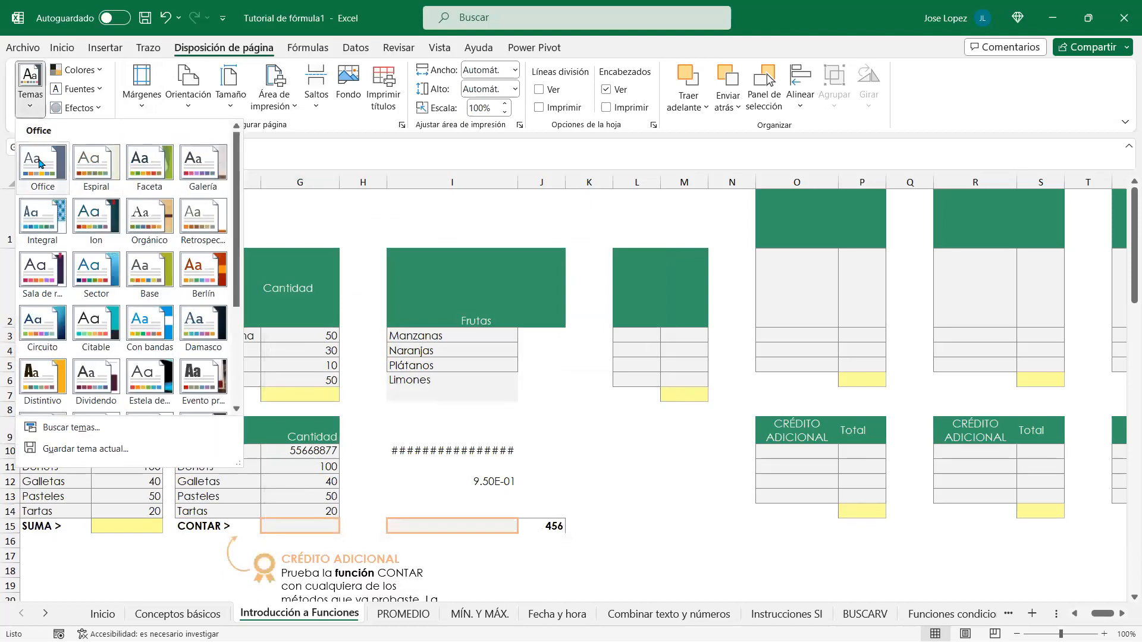
click(39, 163)
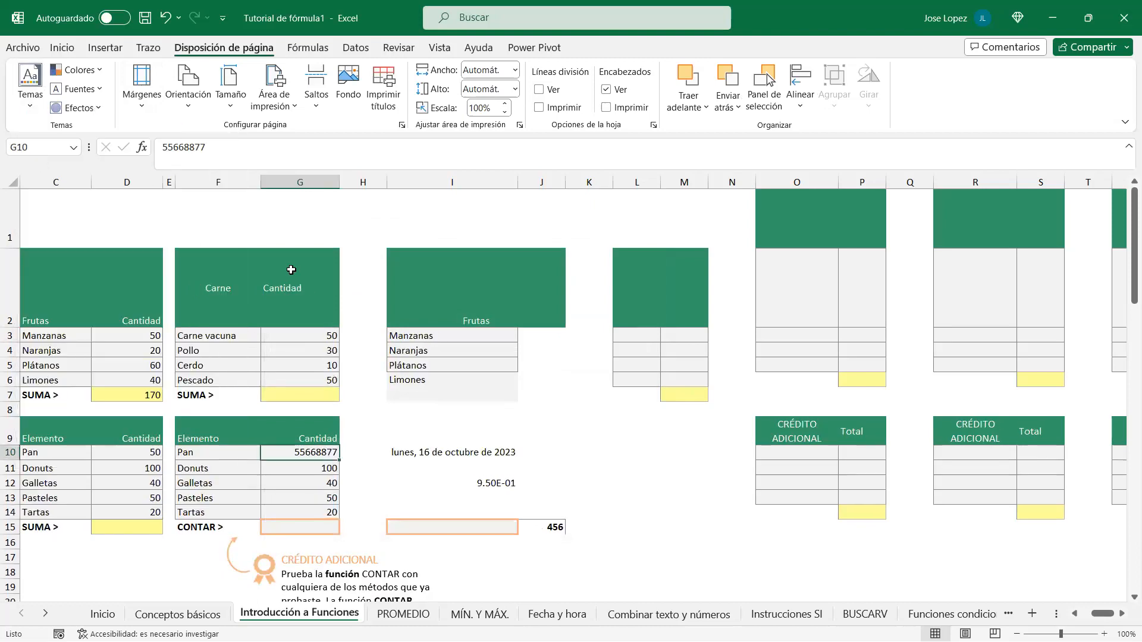
key(ctrl+1)
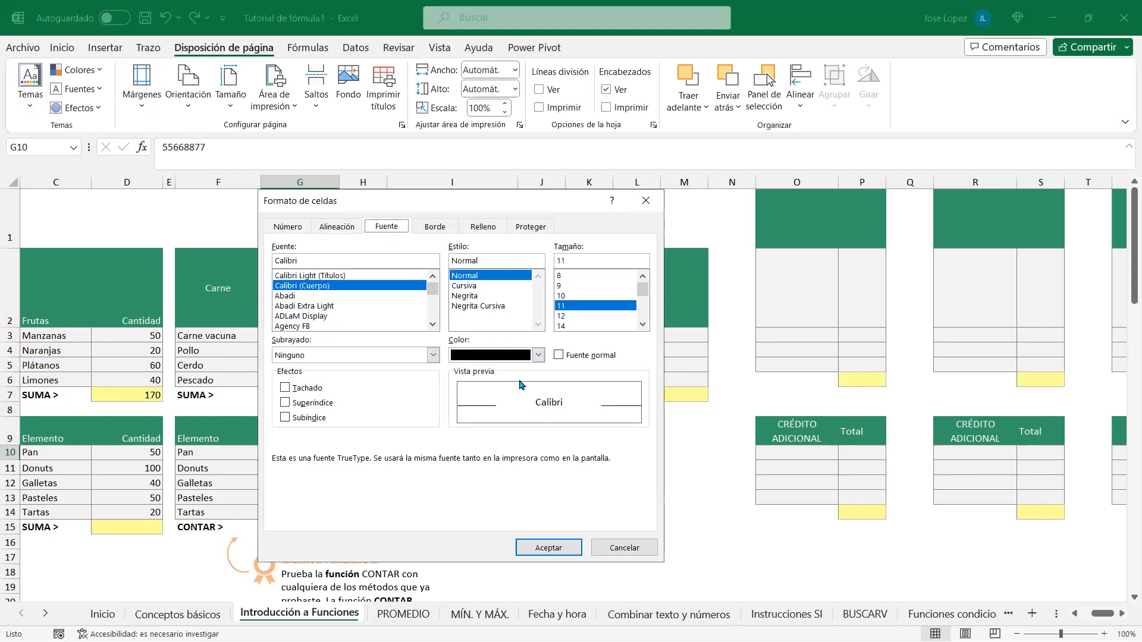
Step: Leave the font colour black and switch Format Cells to the Border (Borde) tab
click(539, 356)
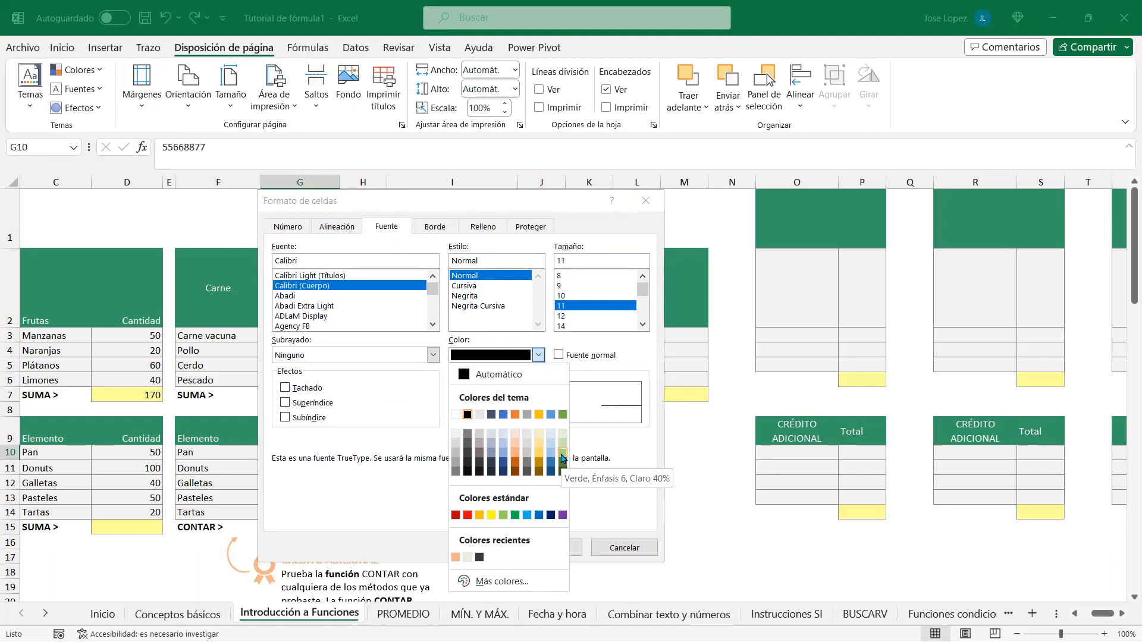
click(383, 515)
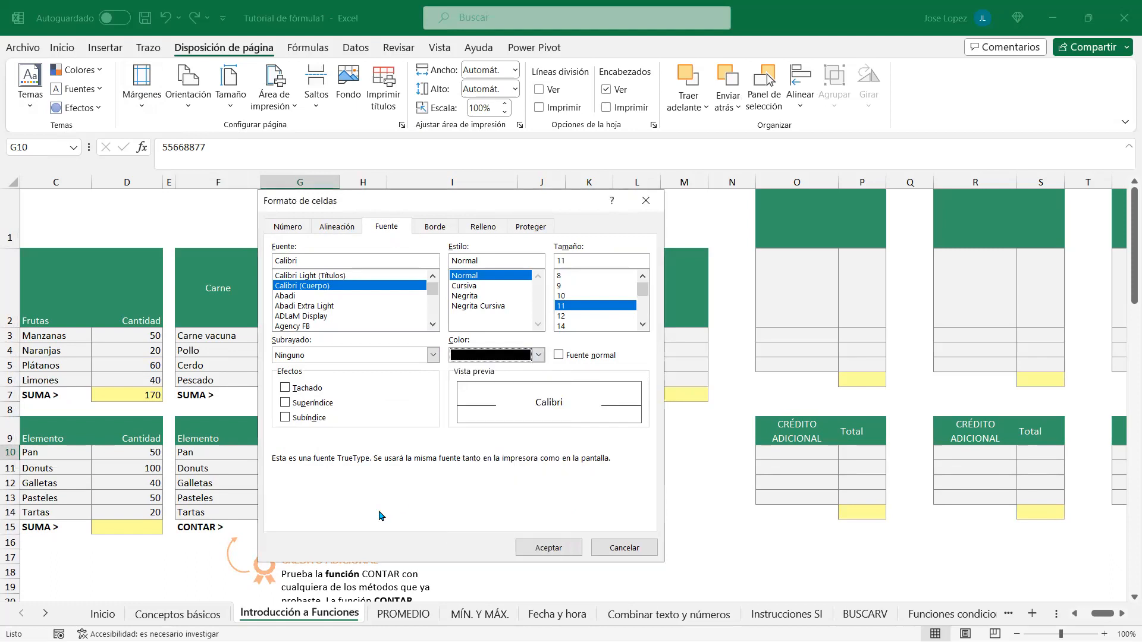
click(432, 229)
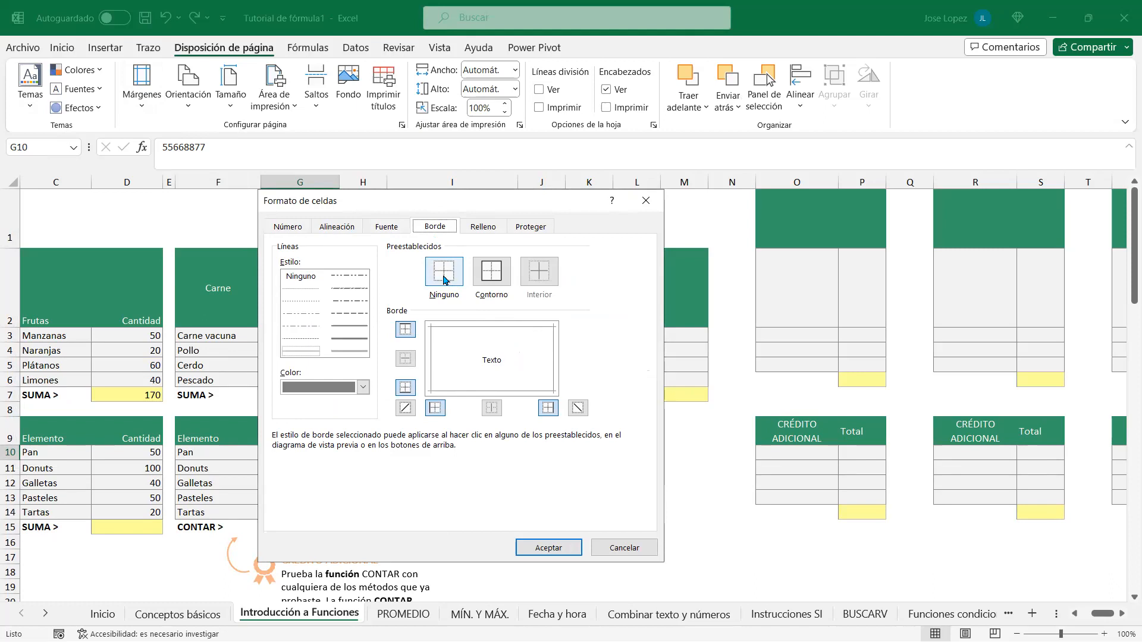
Step: Preview outline, thick and medium solid borders, plus a dashed diagonal line
click(492, 274)
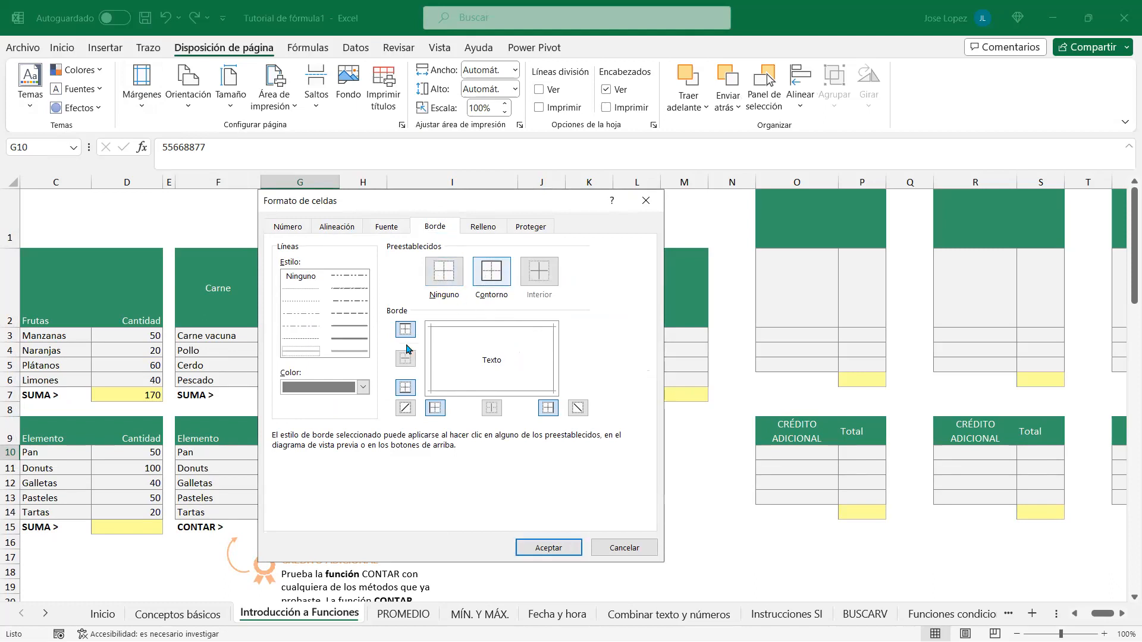
click(349, 338)
click(497, 274)
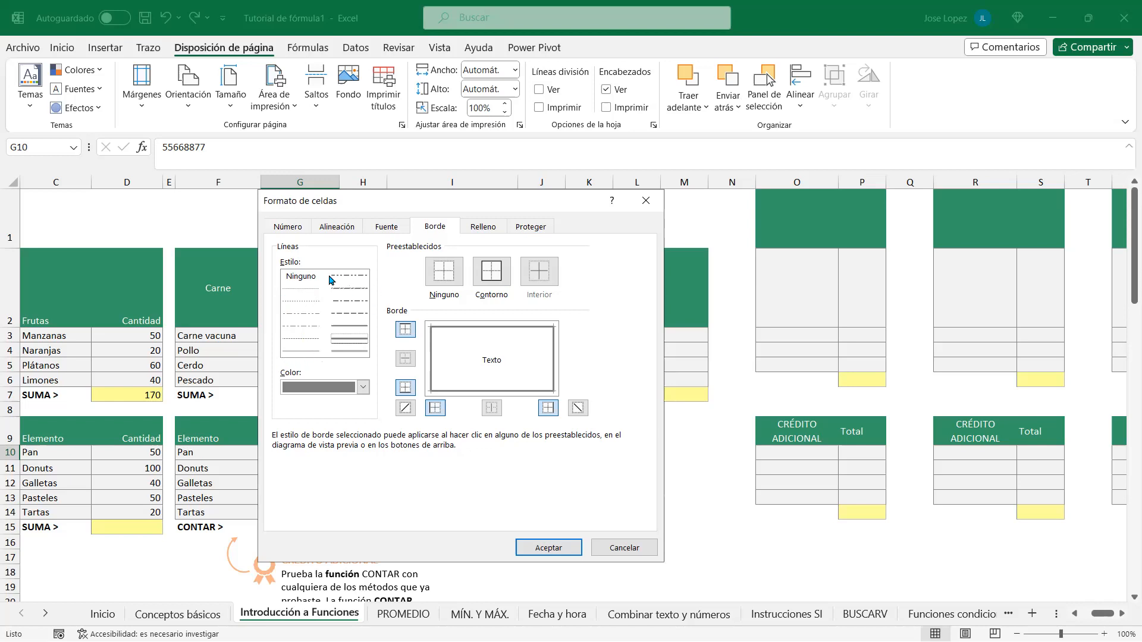
click(345, 328)
click(348, 339)
click(578, 409)
click(578, 409)
click(353, 318)
click(578, 409)
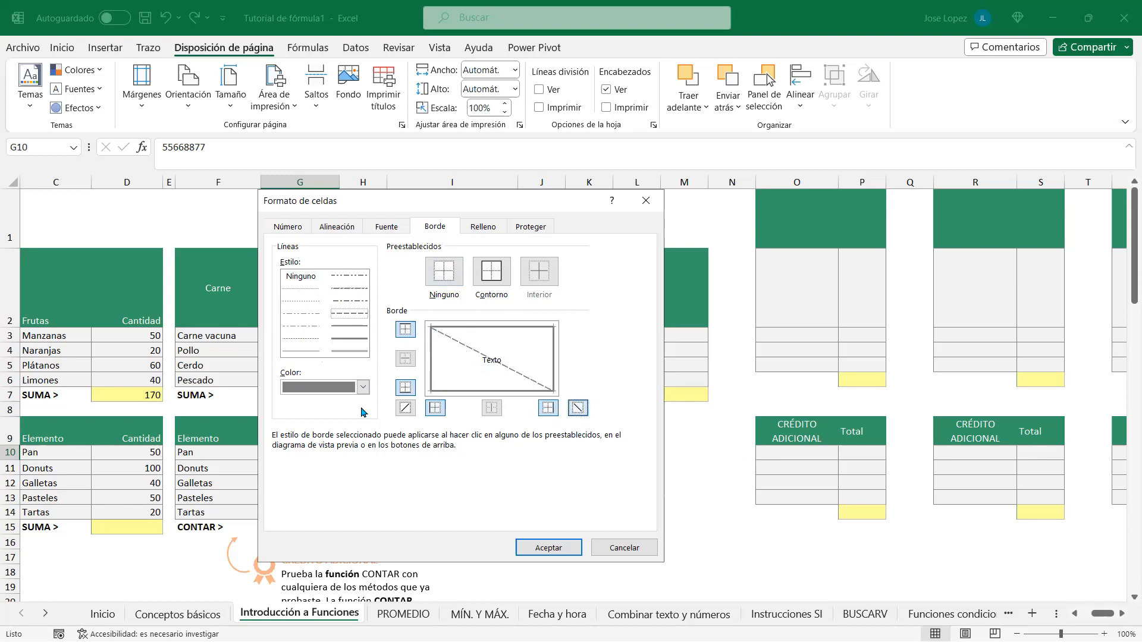
Step: Set a light-green double-line border on the top and bottom edges
click(363, 387)
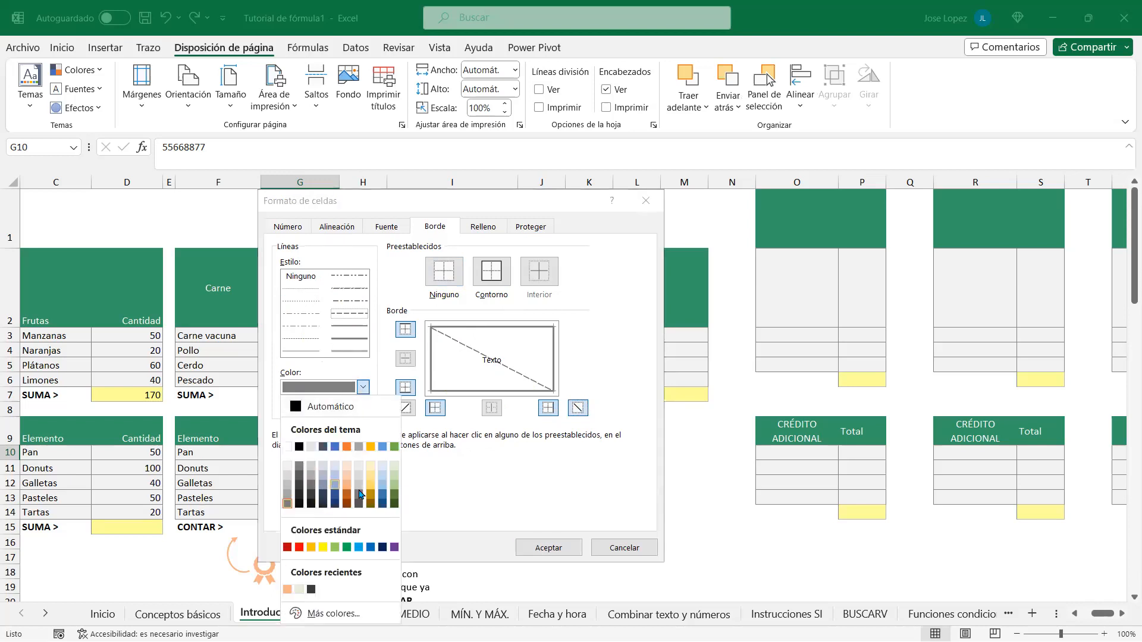
click(393, 488)
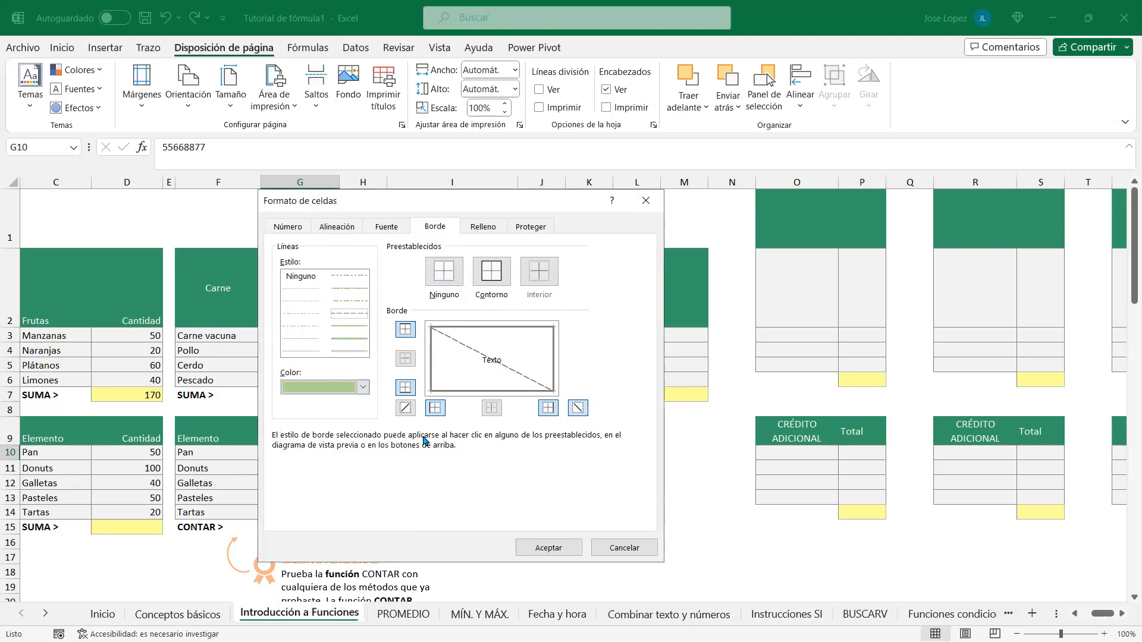
click(348, 351)
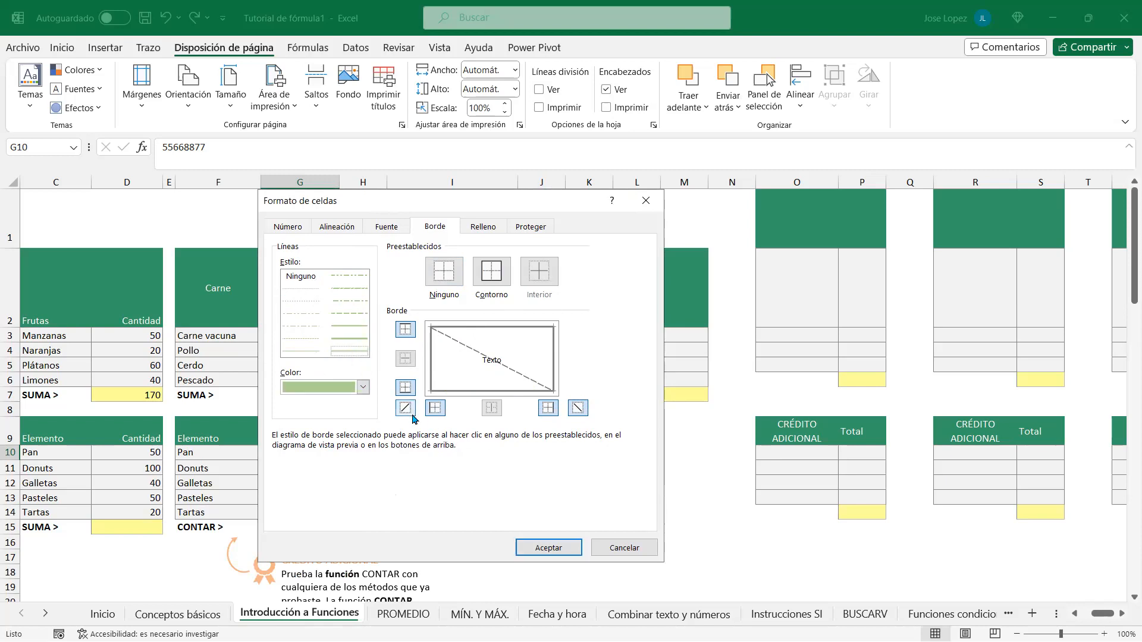
click(404, 388)
click(406, 333)
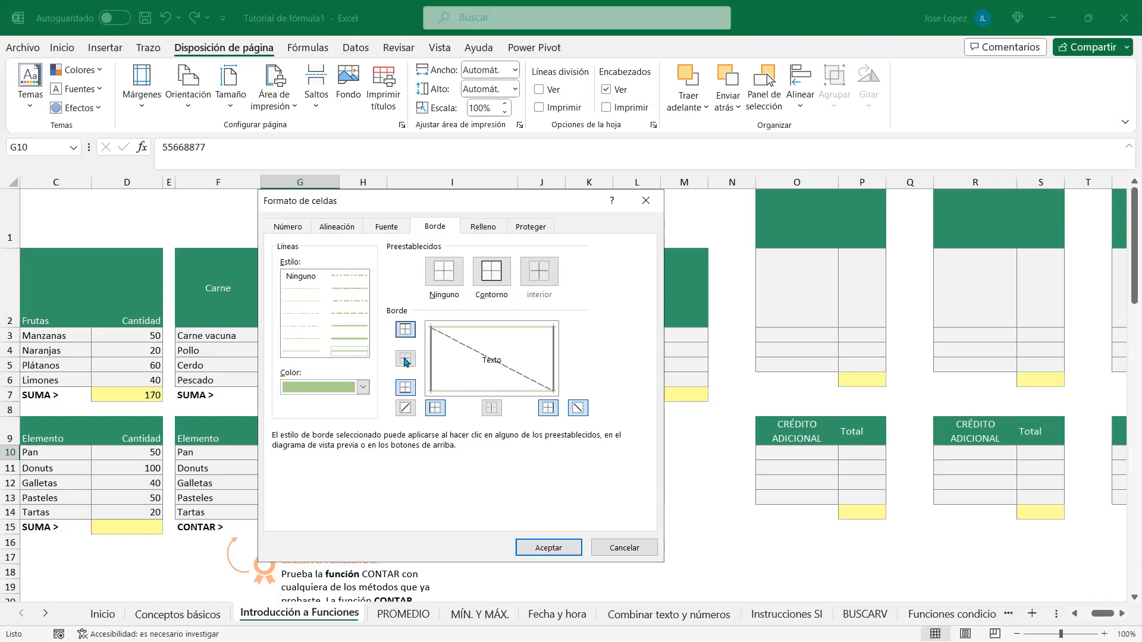
click(406, 390)
click(406, 389)
Step: Choose the standard green swatch as G10's Color de fondo on the Relleno tab
click(483, 227)
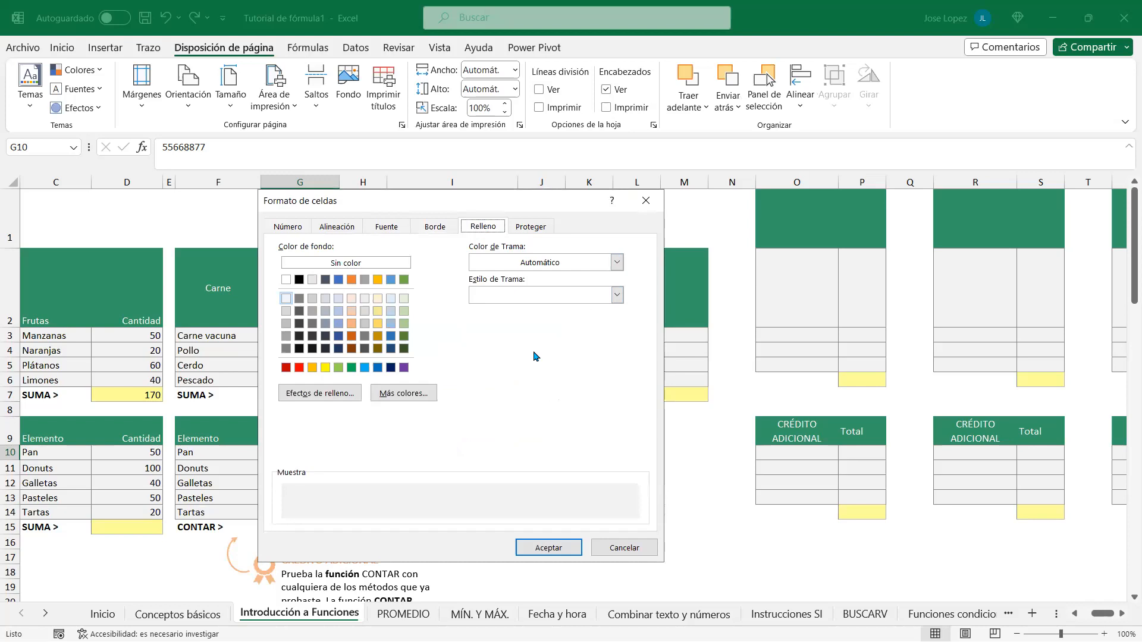
drag(559, 201, 598, 205)
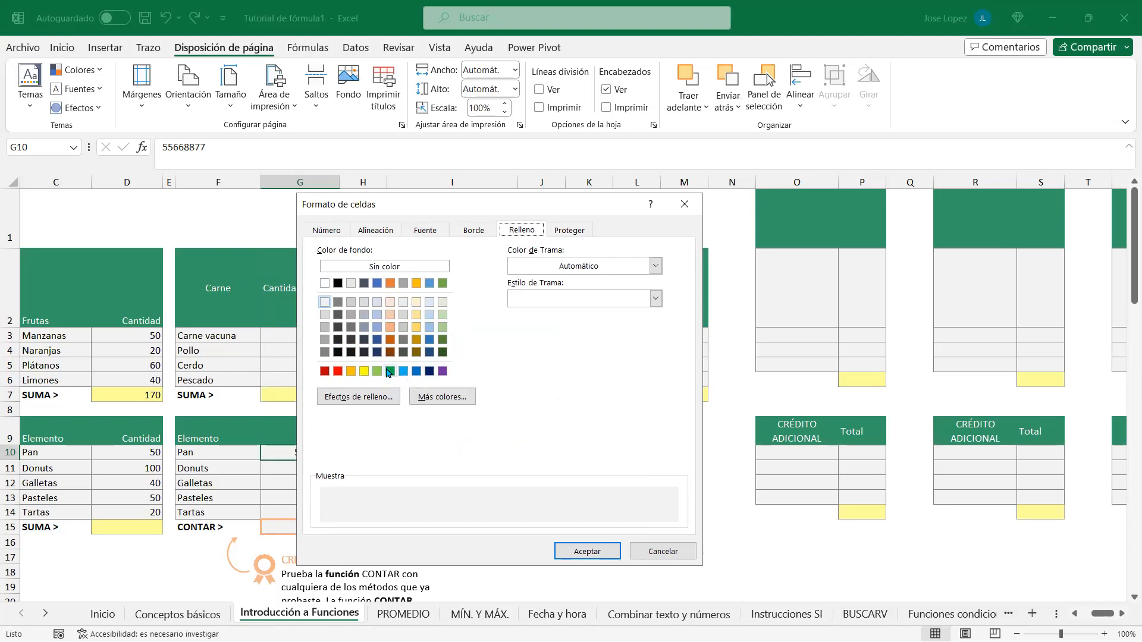
click(425, 230)
click(577, 360)
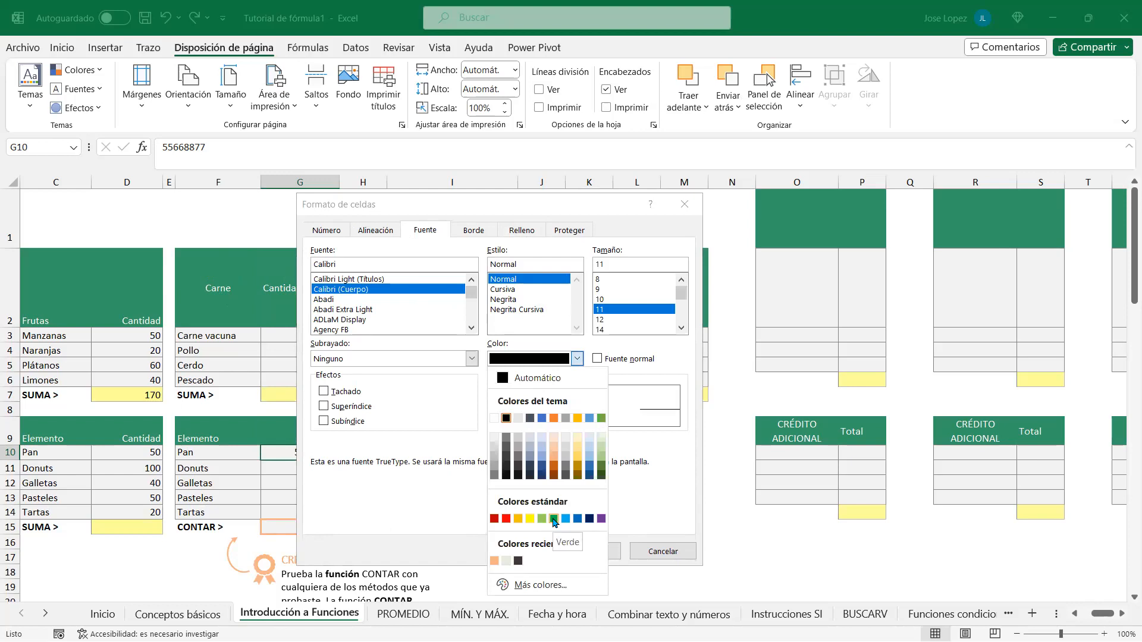
click(521, 230)
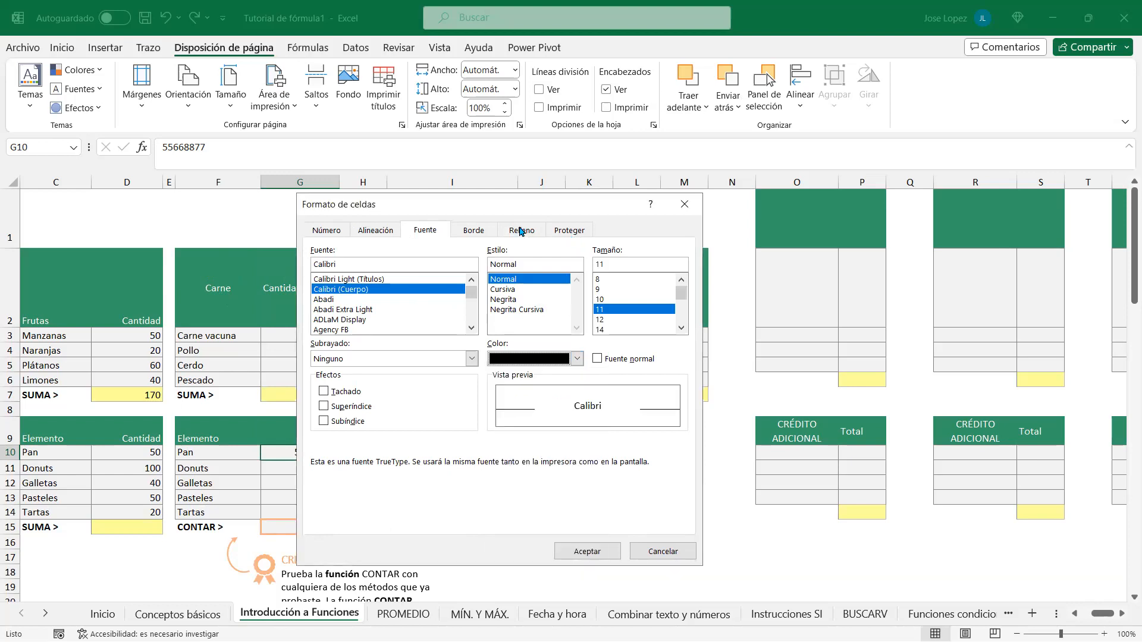
click(521, 231)
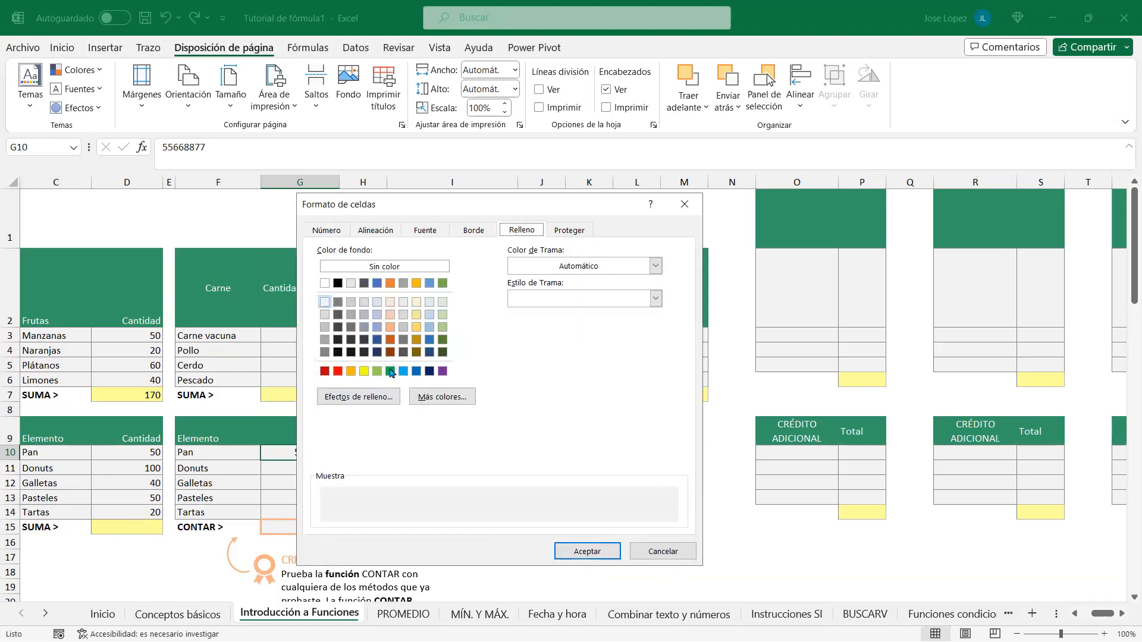
click(391, 371)
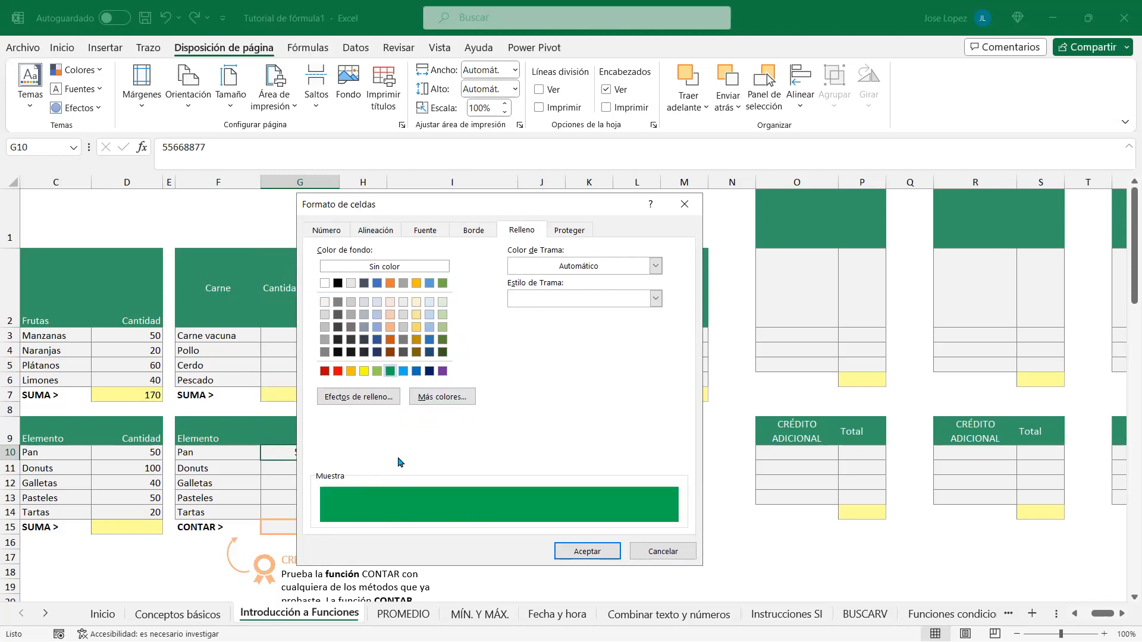
Step: Open Más colores and read the green in RGB (0, 176, 80) as hex #00B050
click(443, 397)
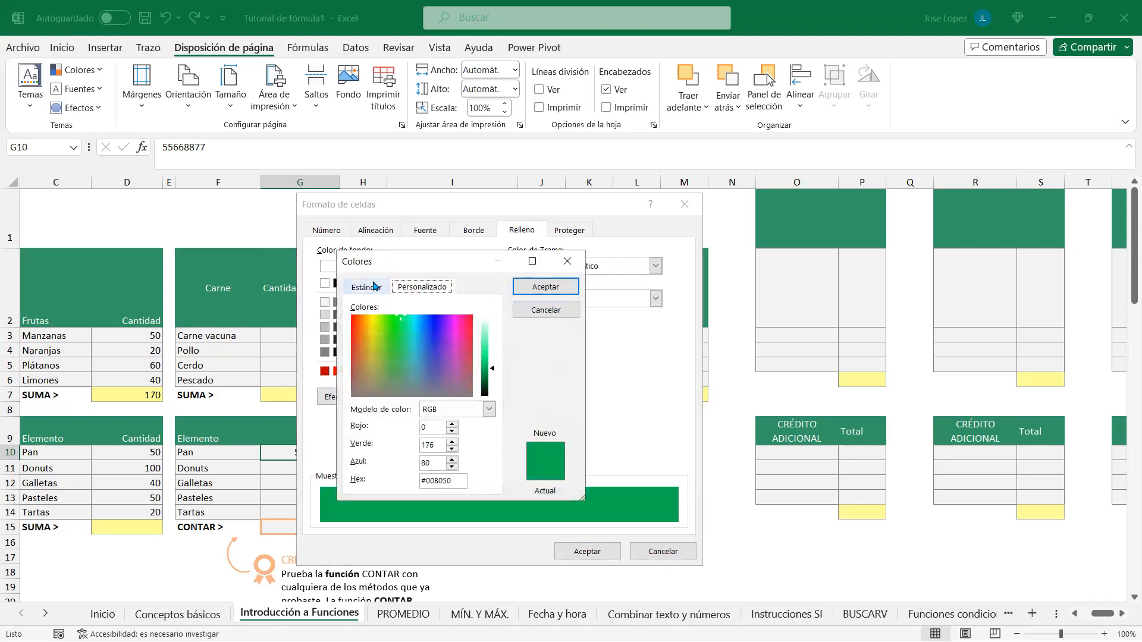
click(374, 286)
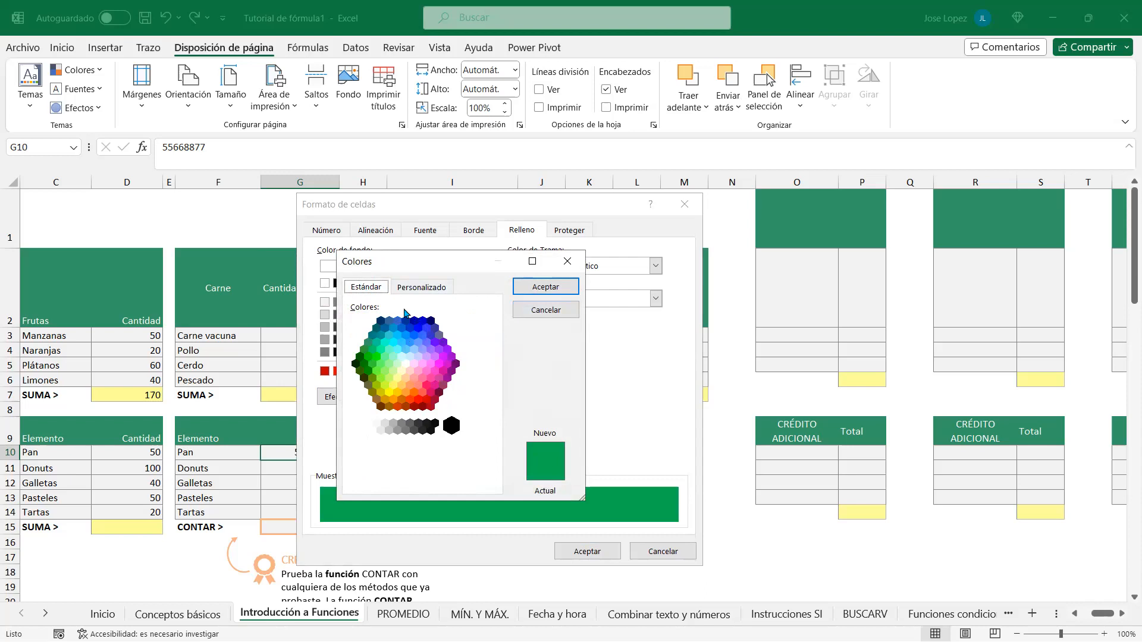
click(417, 288)
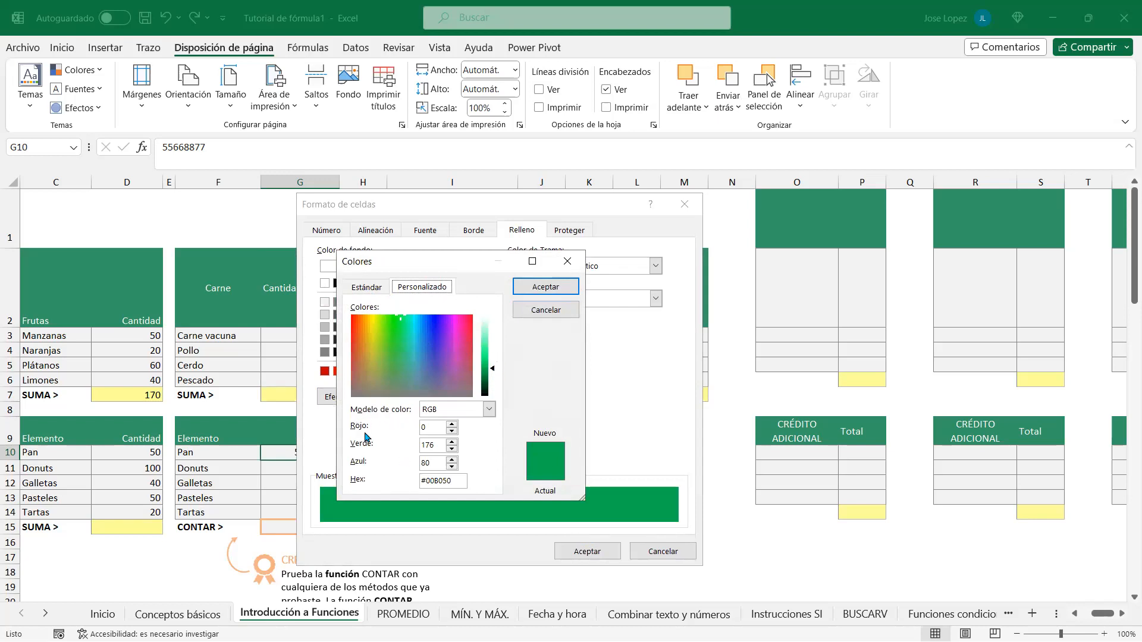
click(489, 410)
click(491, 412)
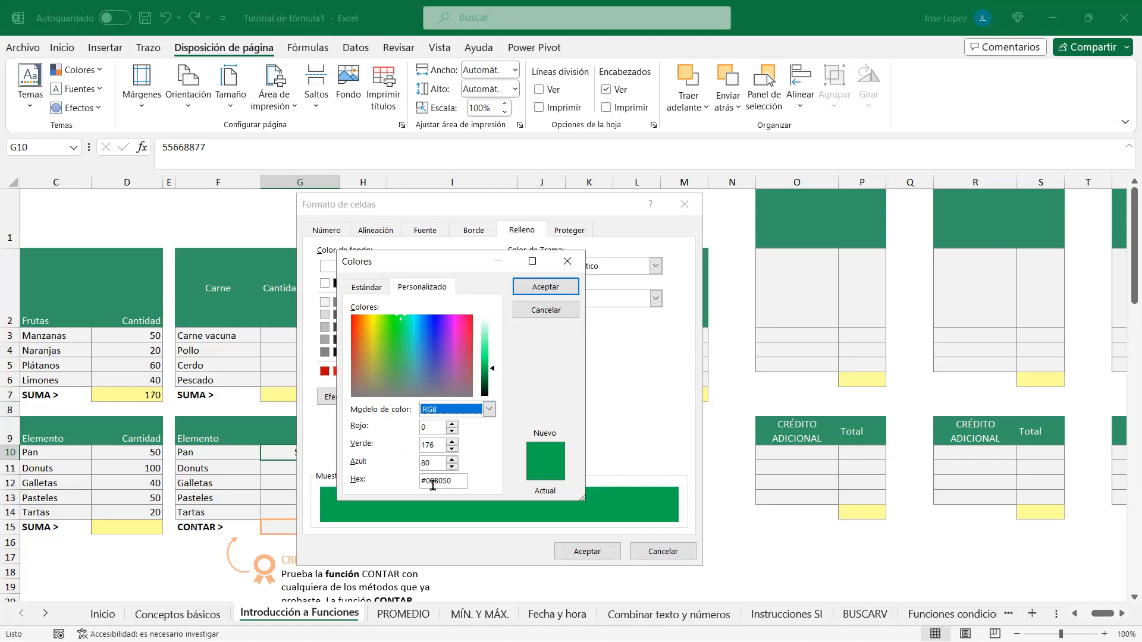
drag(455, 481, 410, 485)
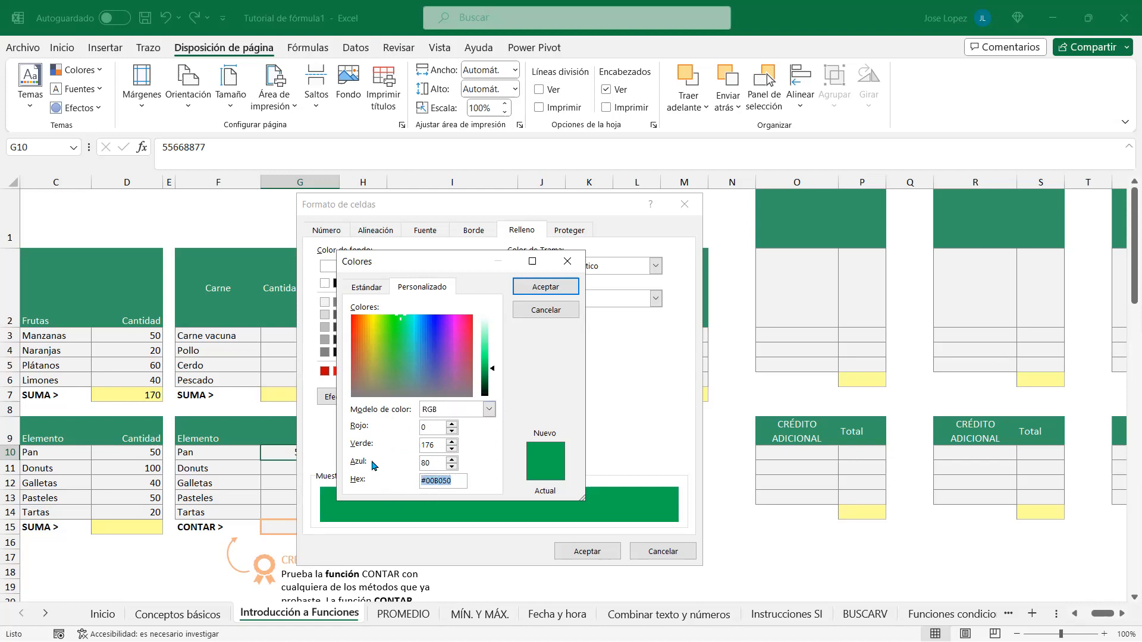
Step: Preview fill patterns such as Atenuado al 6,25% and crosshatch, then remove the pattern
click(567, 261)
click(656, 267)
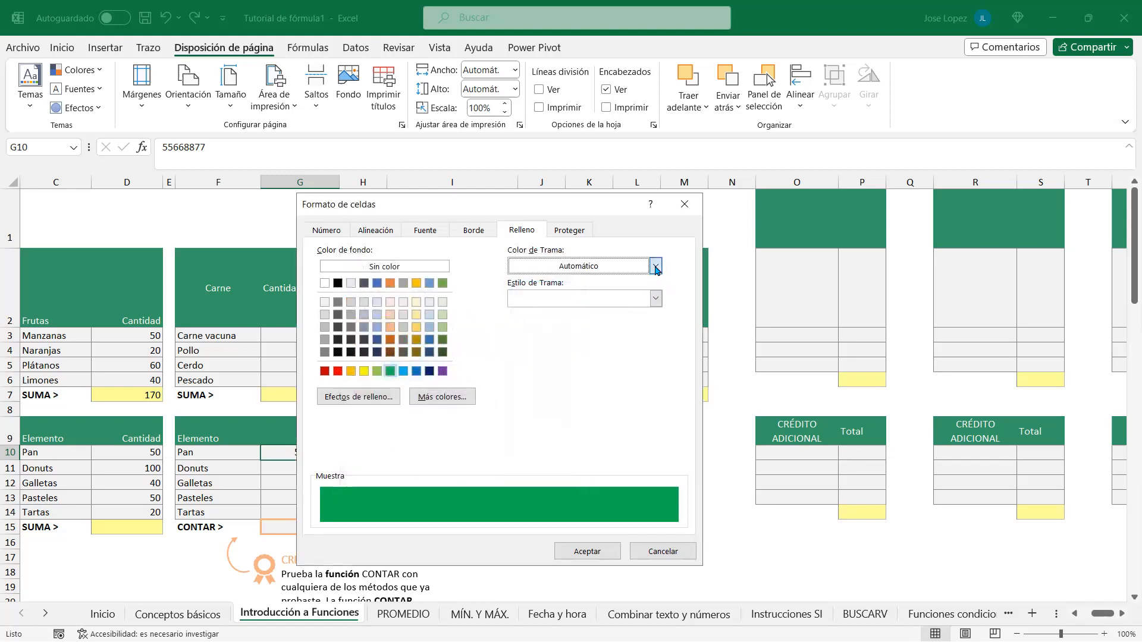
click(656, 268)
click(655, 299)
click(652, 321)
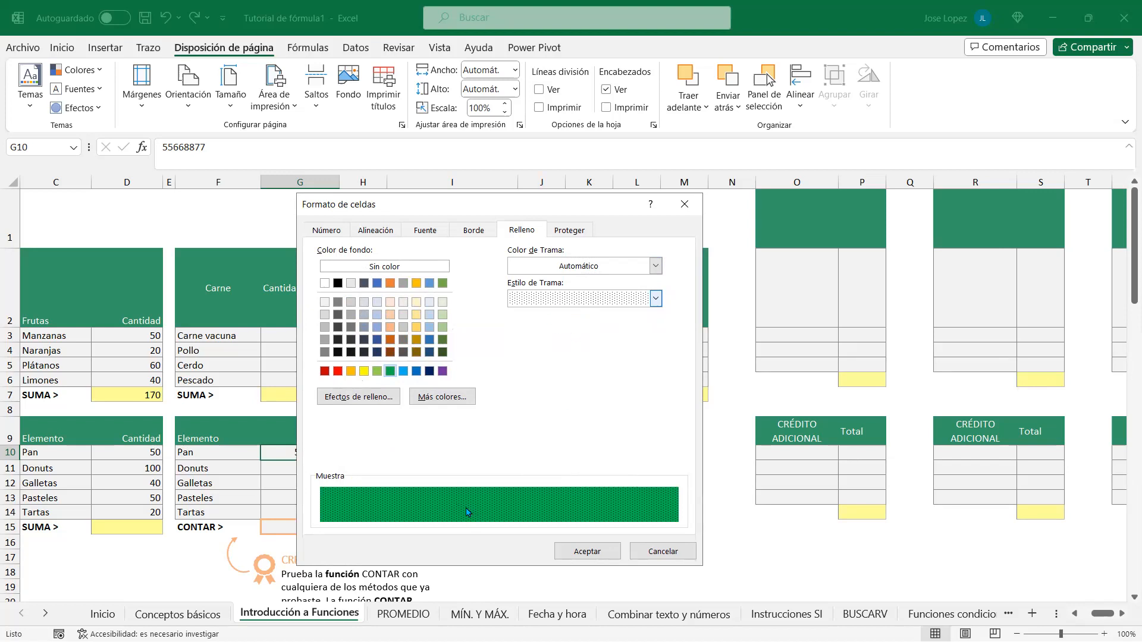
click(655, 299)
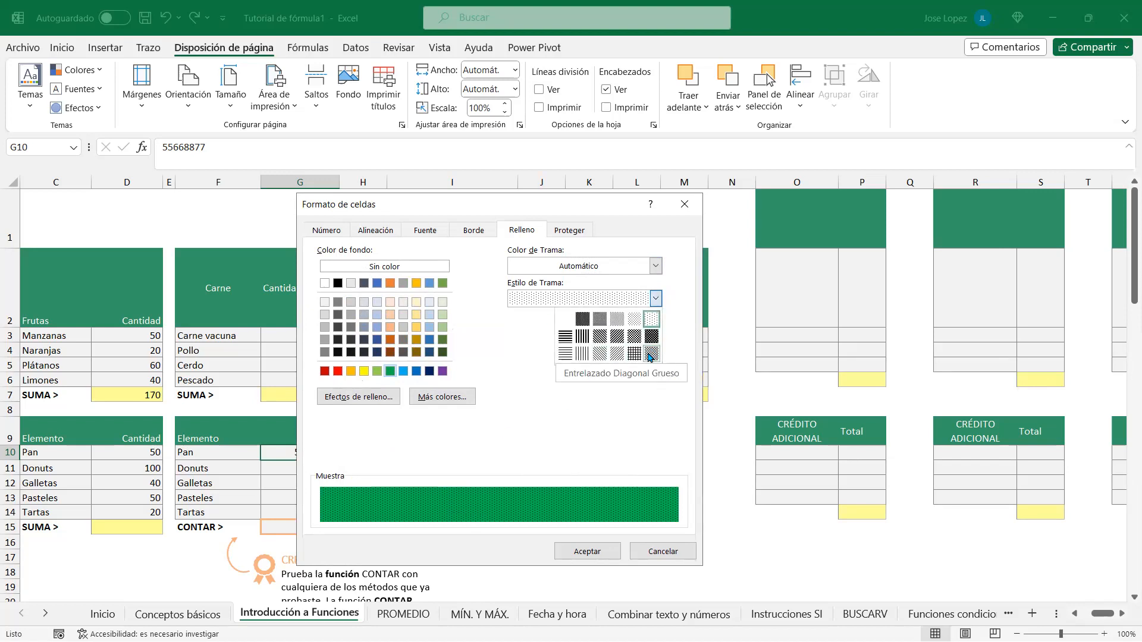
click(651, 348)
click(655, 305)
click(565, 325)
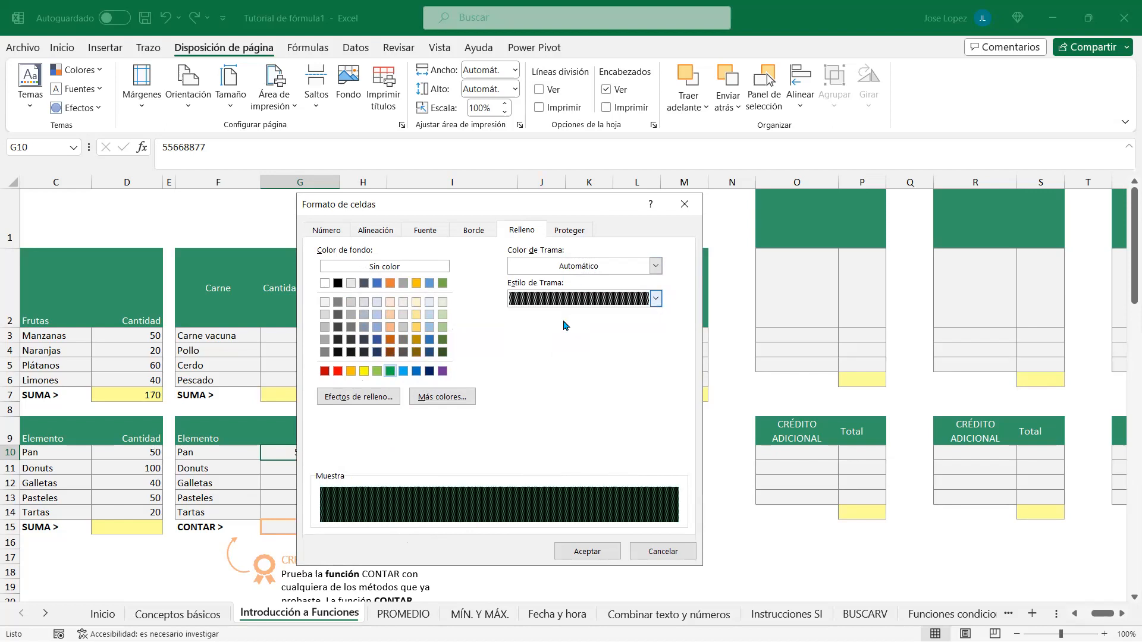
click(656, 298)
click(567, 320)
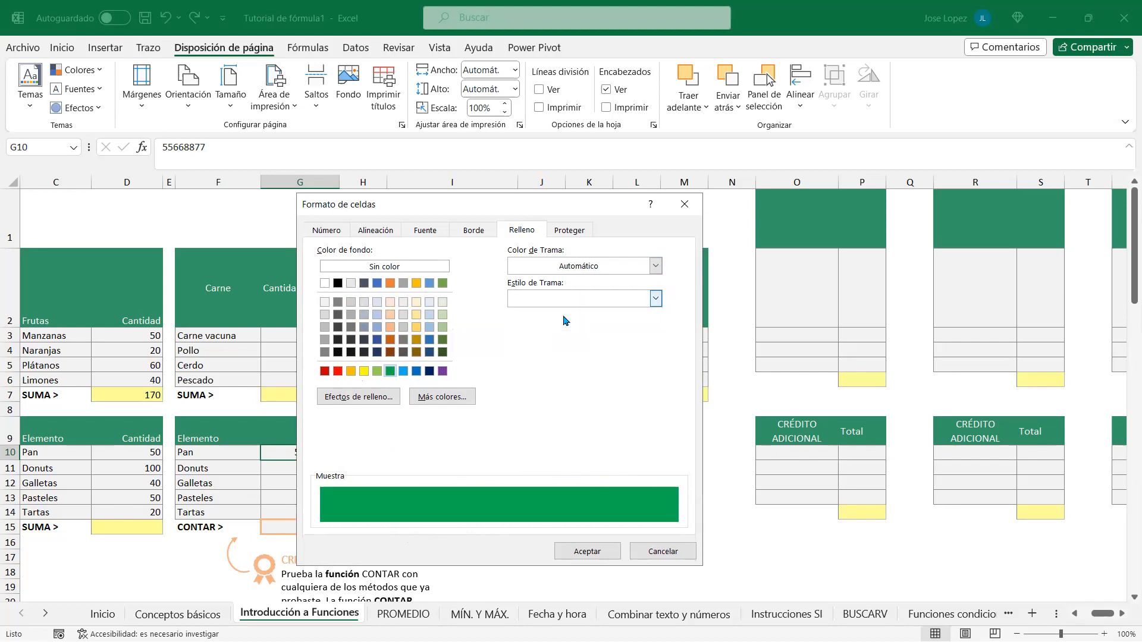
Step: Try a blue-grey pattern colour, then clear the pattern colour again
click(656, 267)
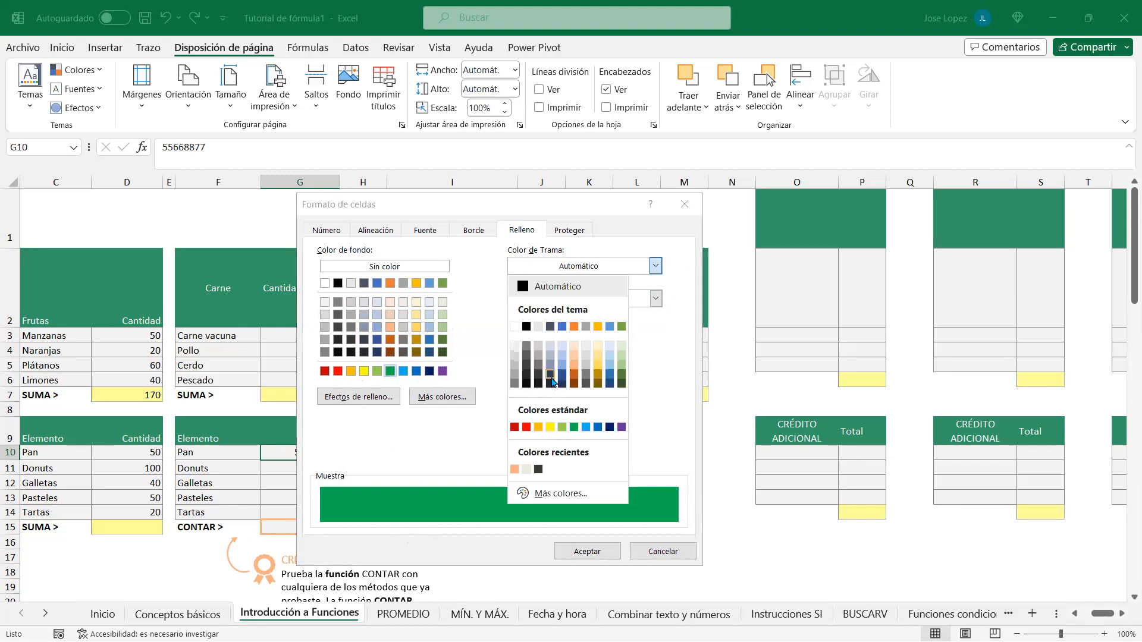
click(550, 368)
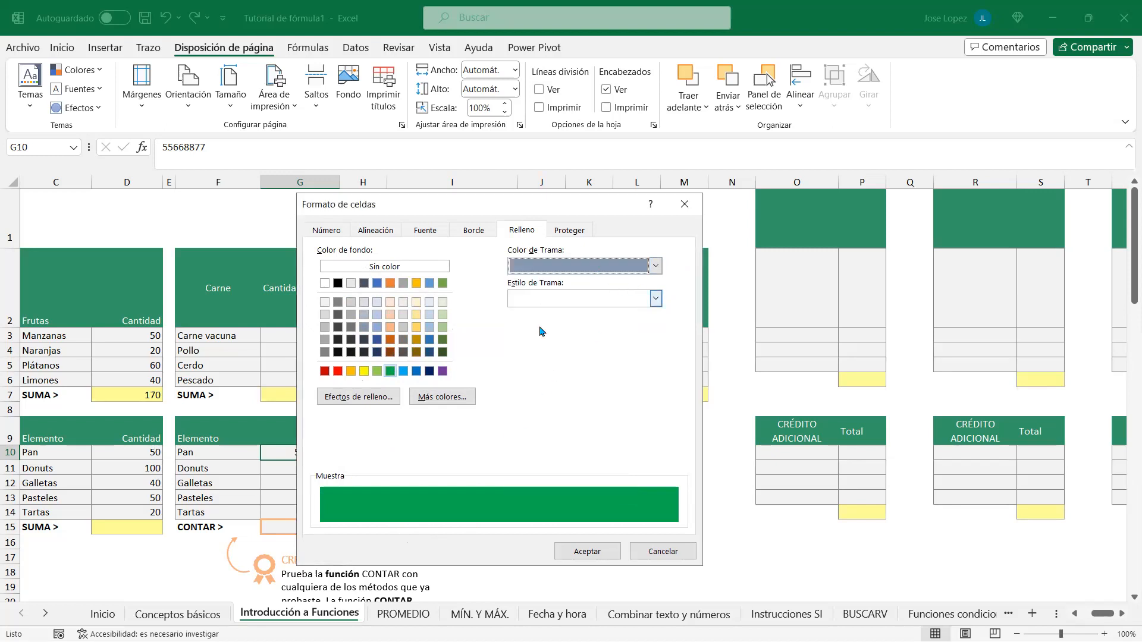
click(656, 266)
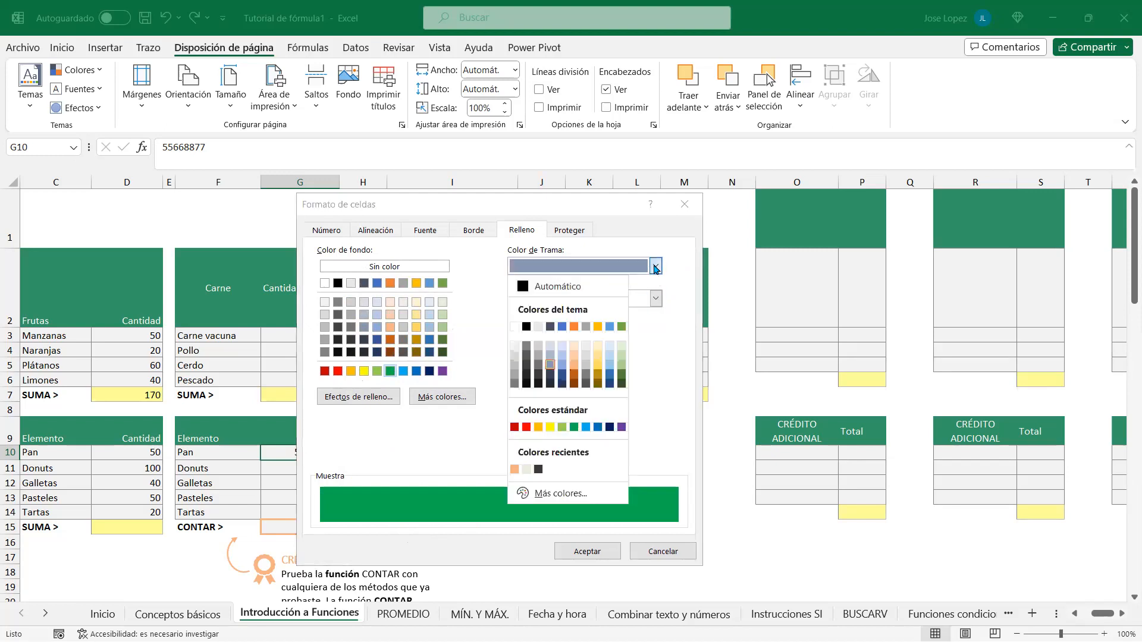
click(518, 332)
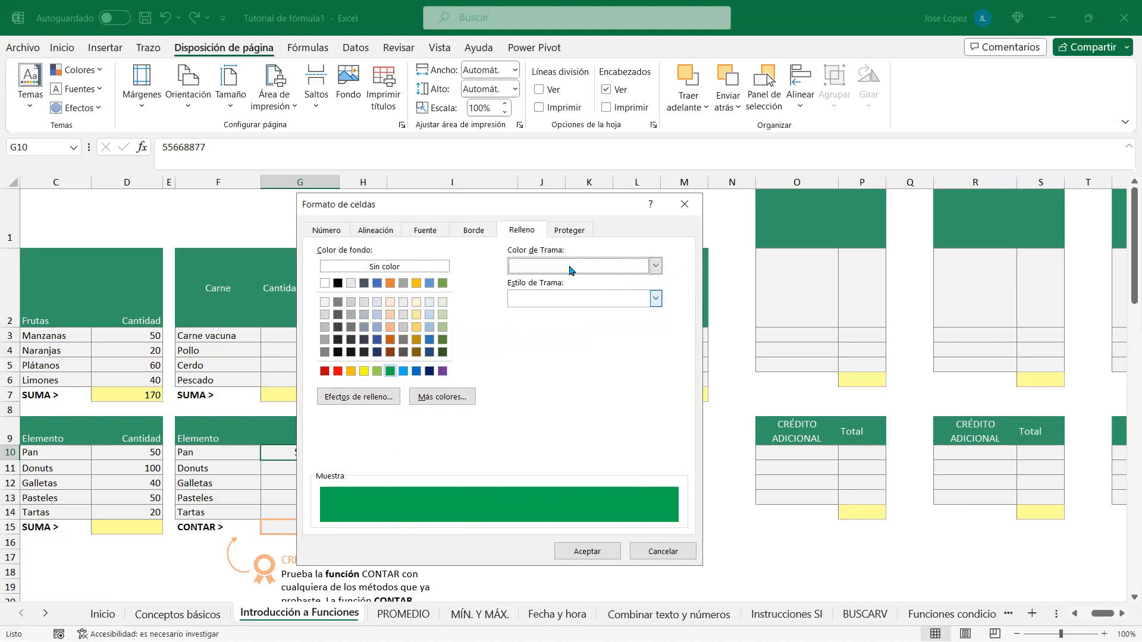
click(569, 232)
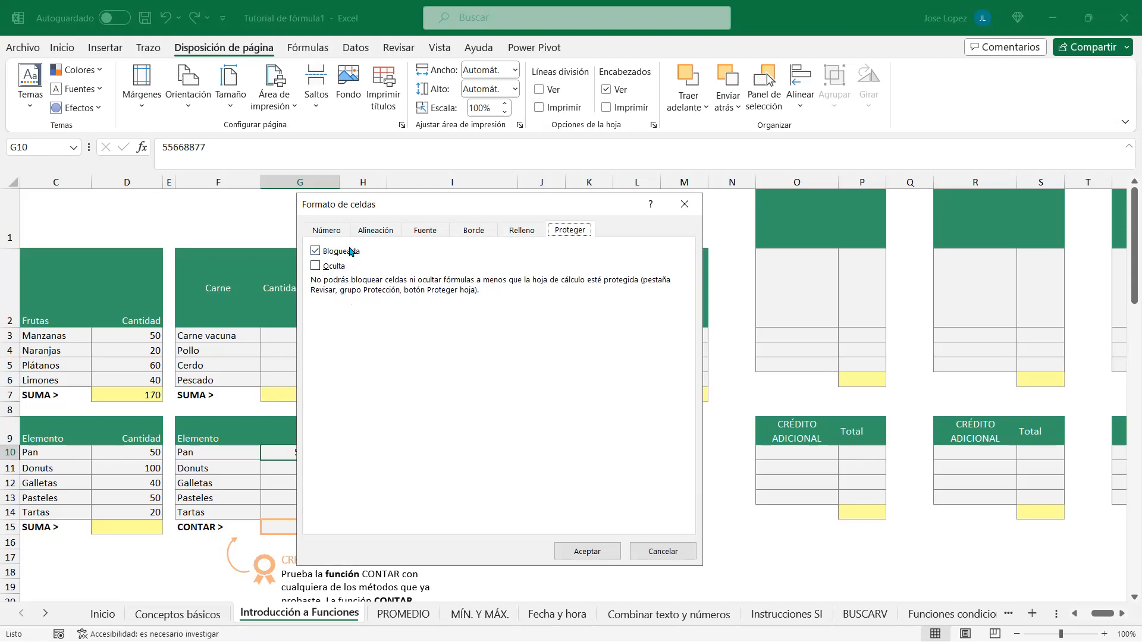
Step: Close Format Cells unapplied, reopen it with Ctrl+1 on the Proteger tab, then close it
click(683, 205)
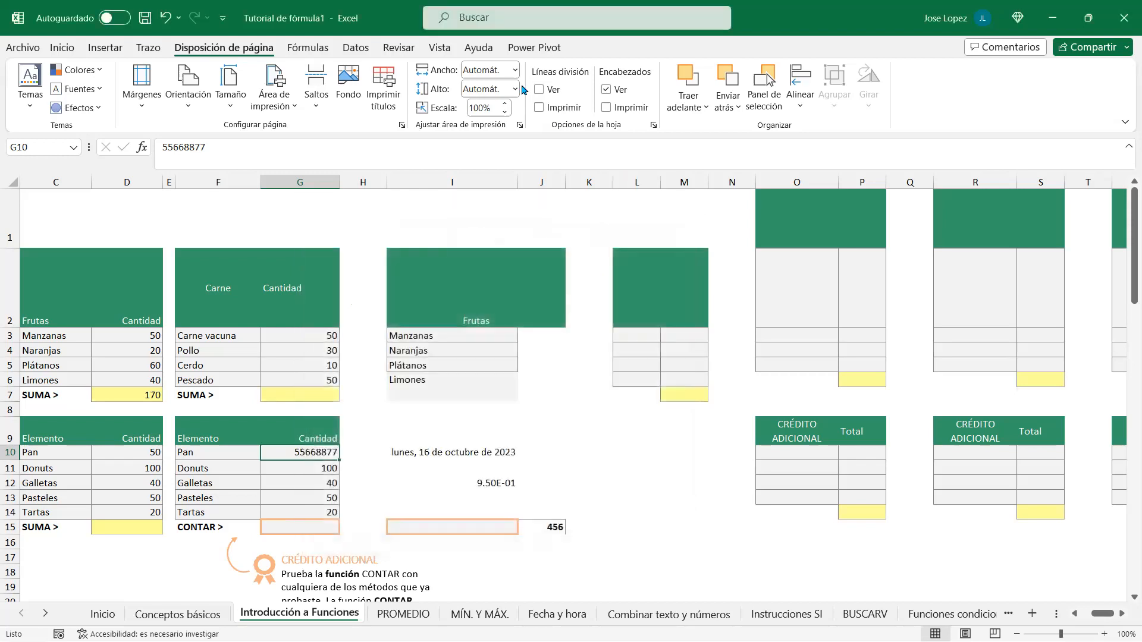
click(399, 48)
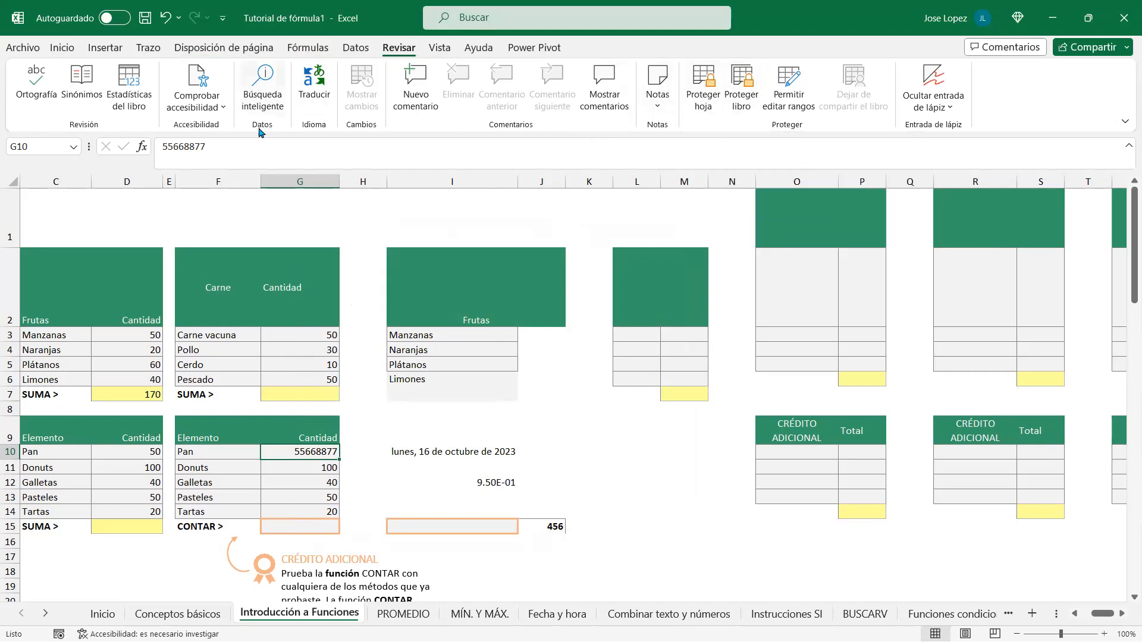
key(ctrl+1)
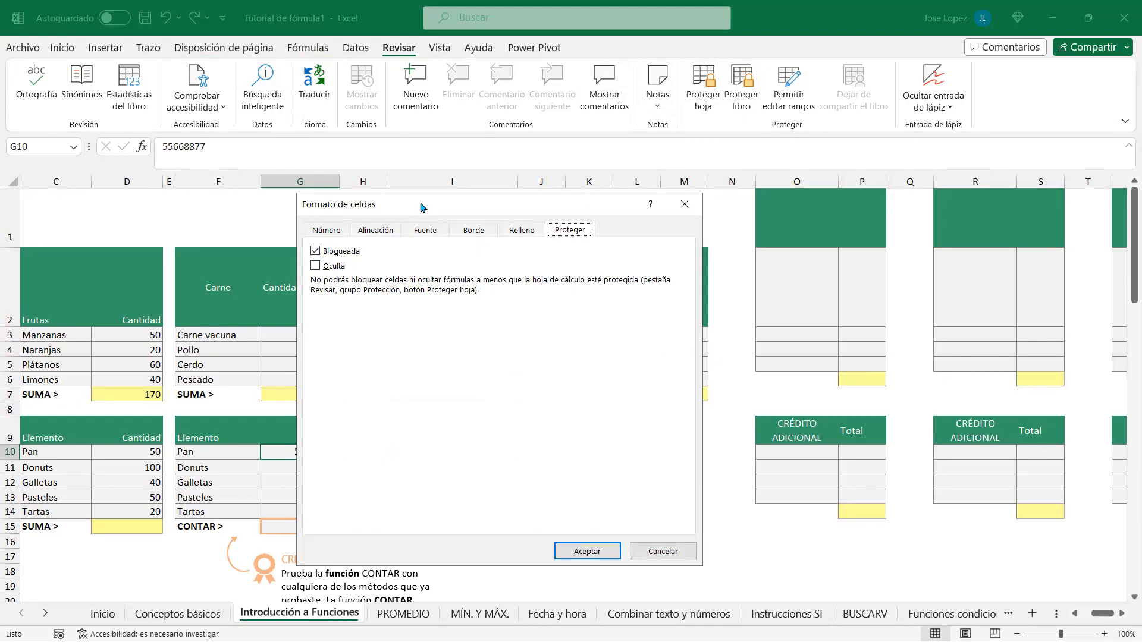
drag(420, 207, 373, 211)
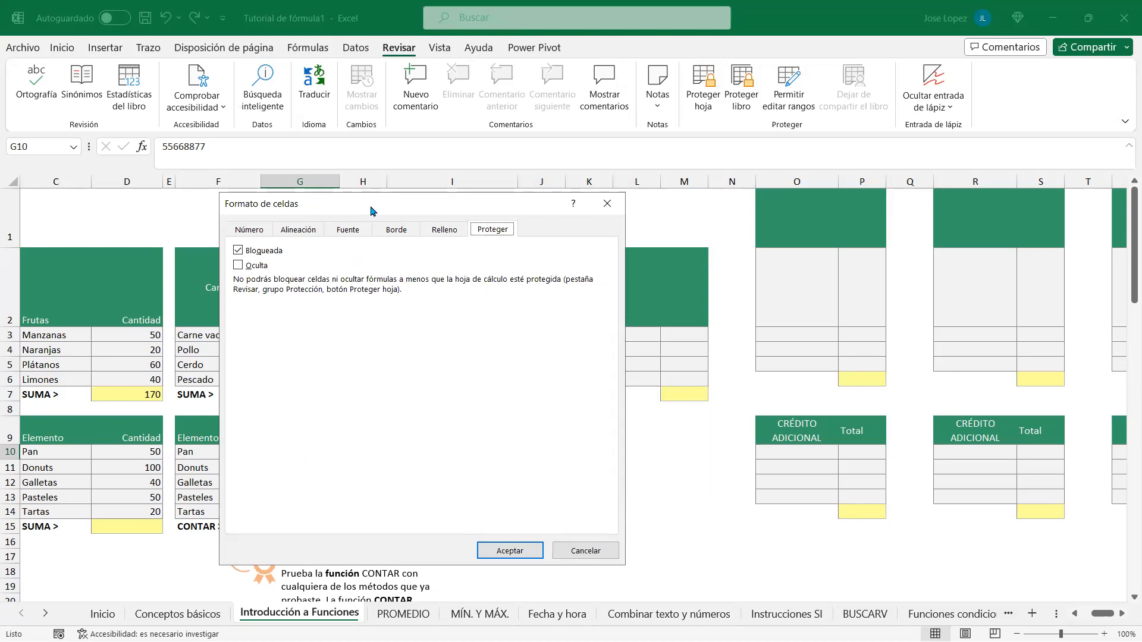
click(607, 203)
click(64, 48)
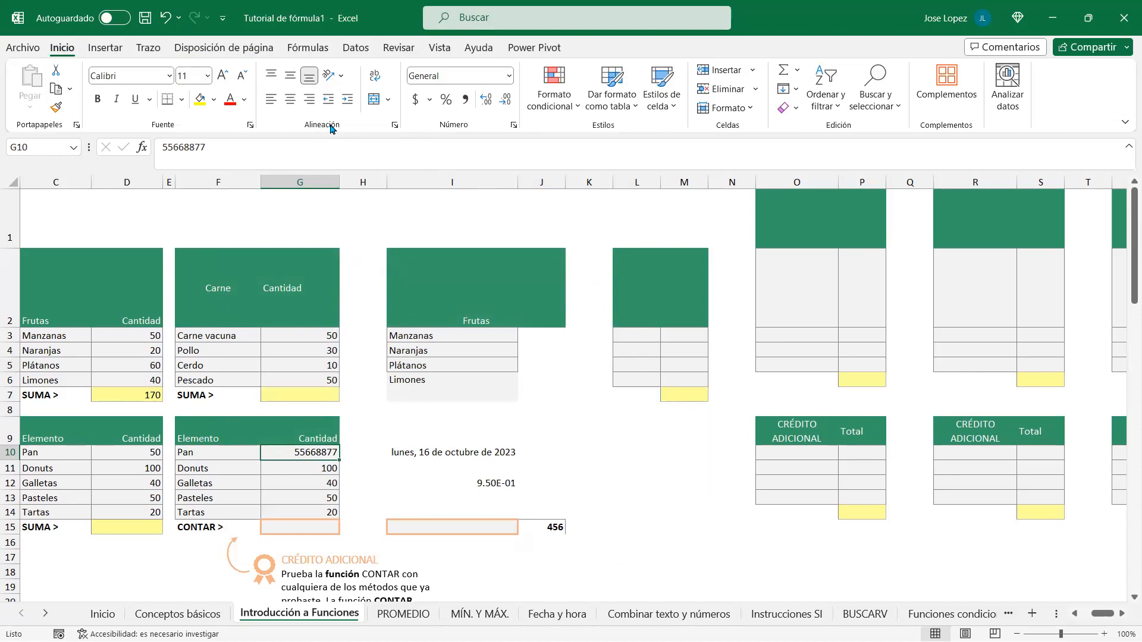
click(395, 126)
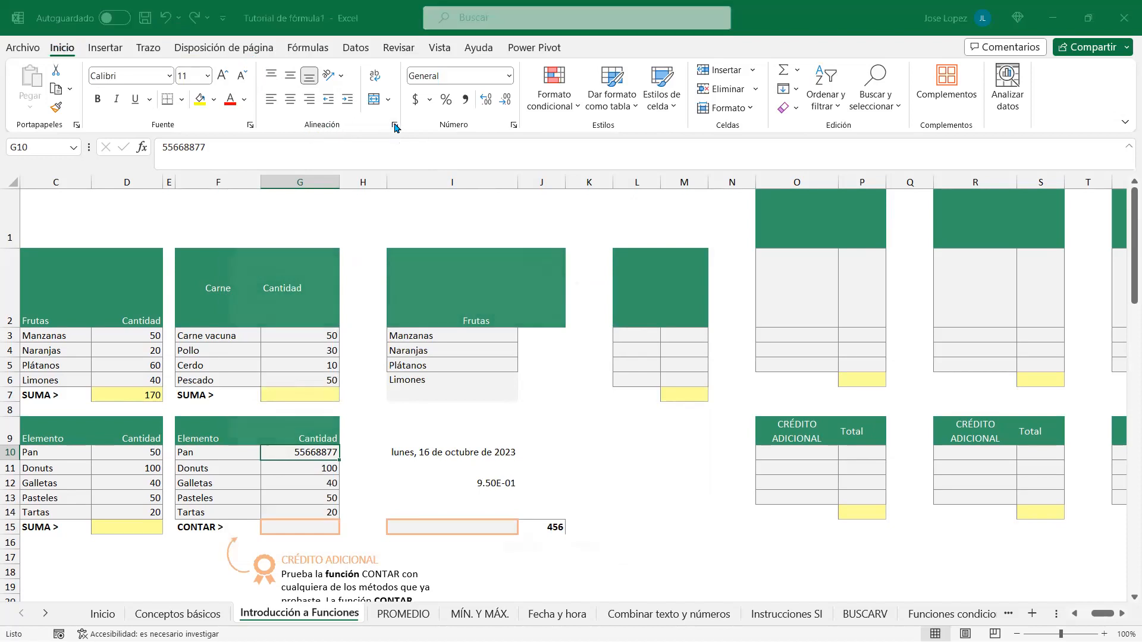
key(Escape)
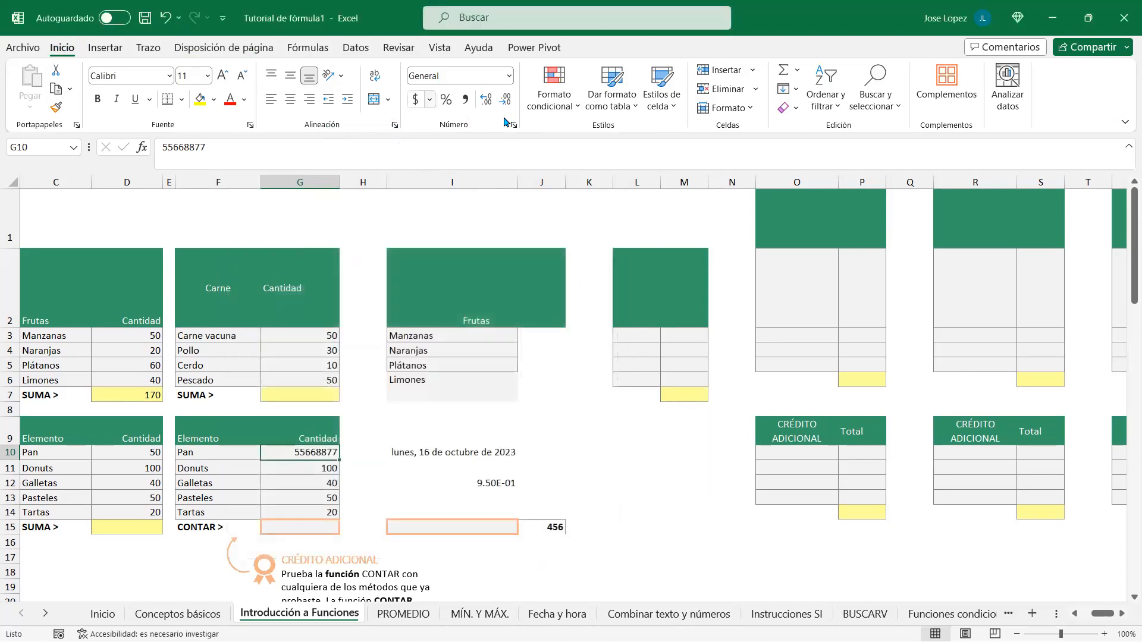
click(513, 125)
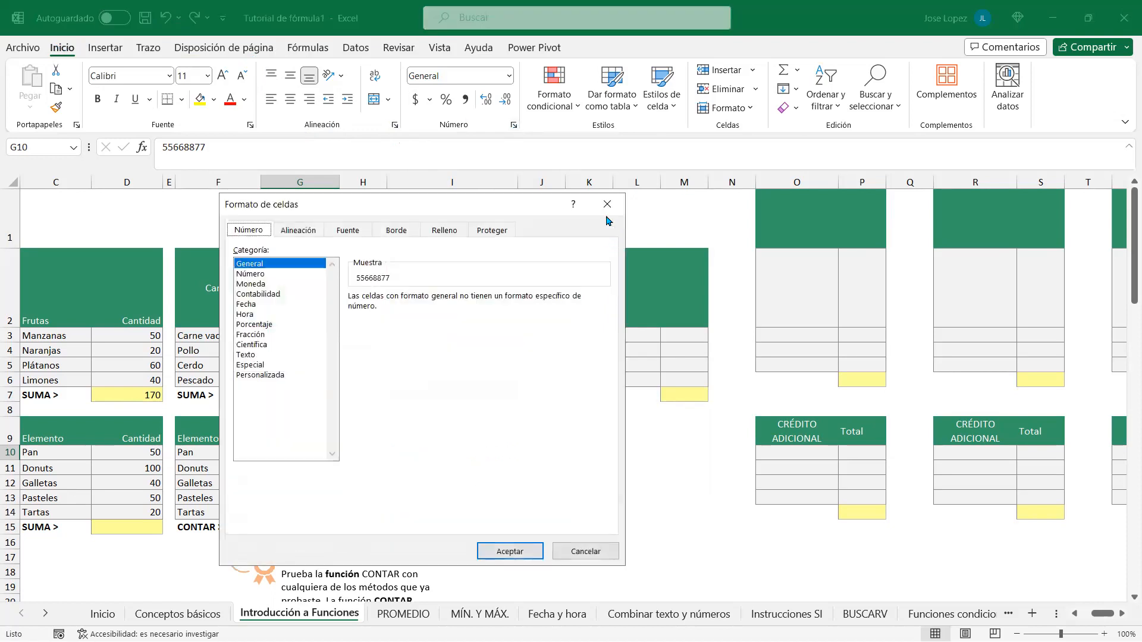
key(Escape)
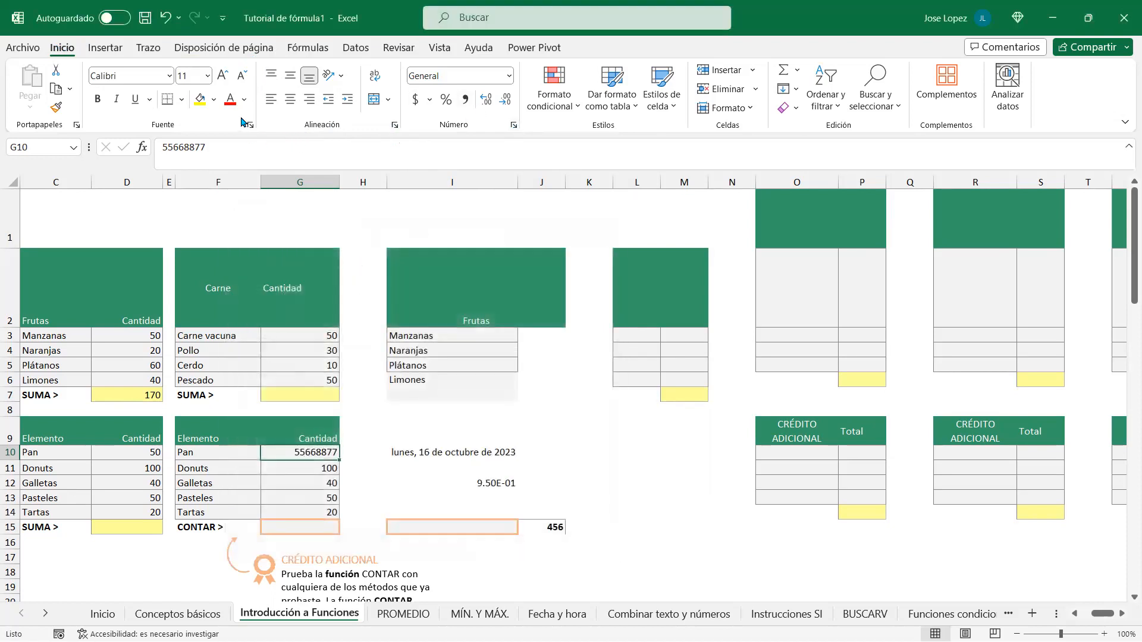
click(250, 126)
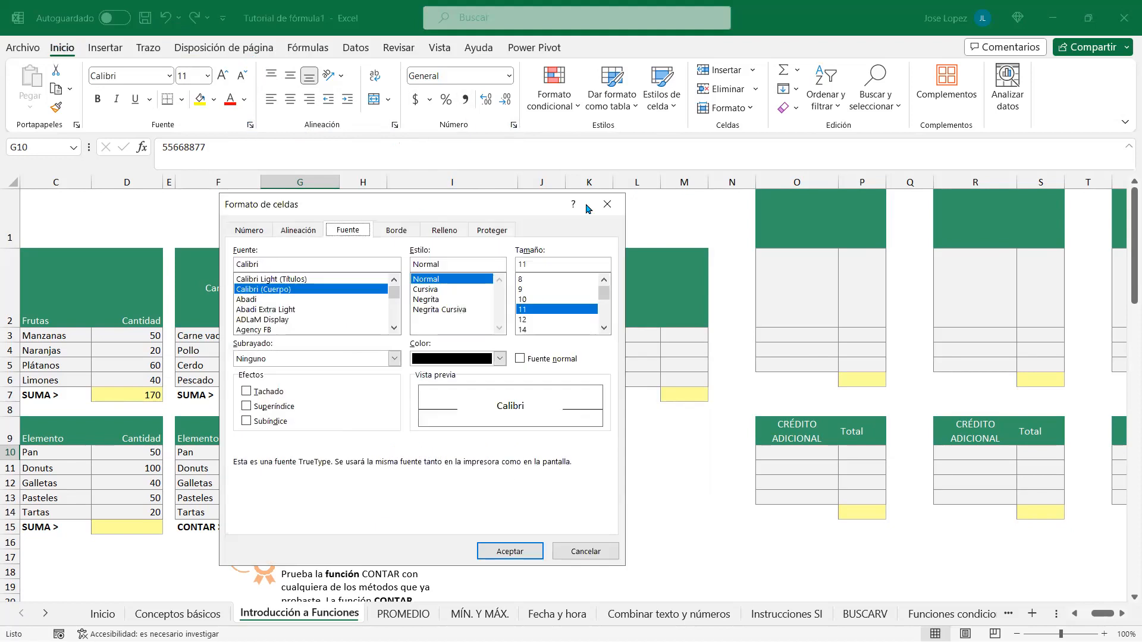
key(Escape)
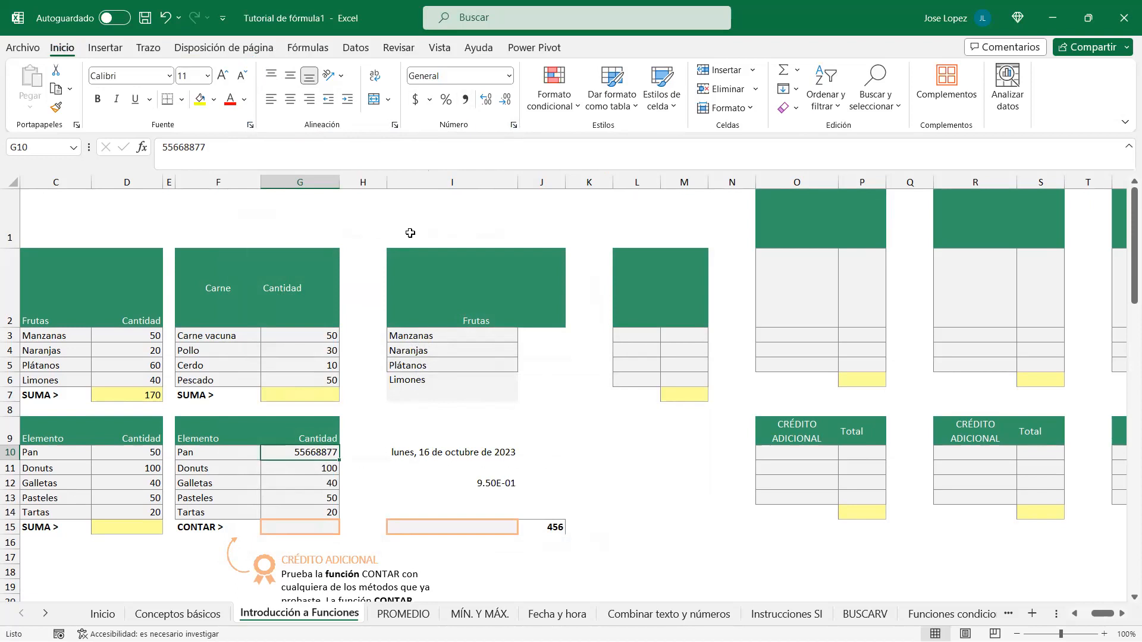
key(ctrl+1)
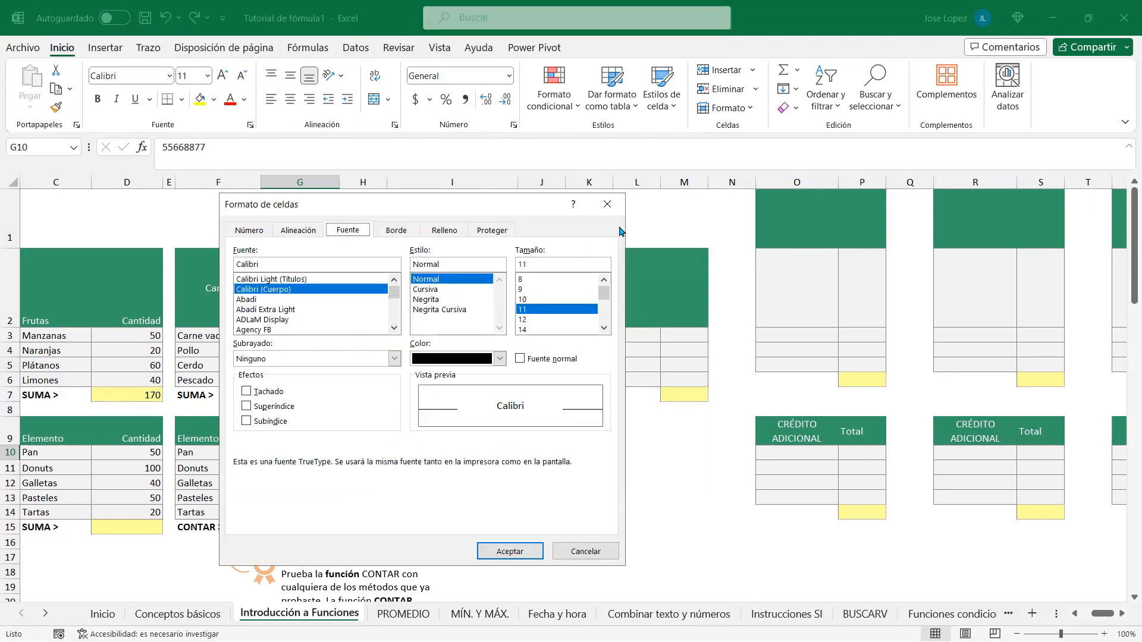
click(607, 204)
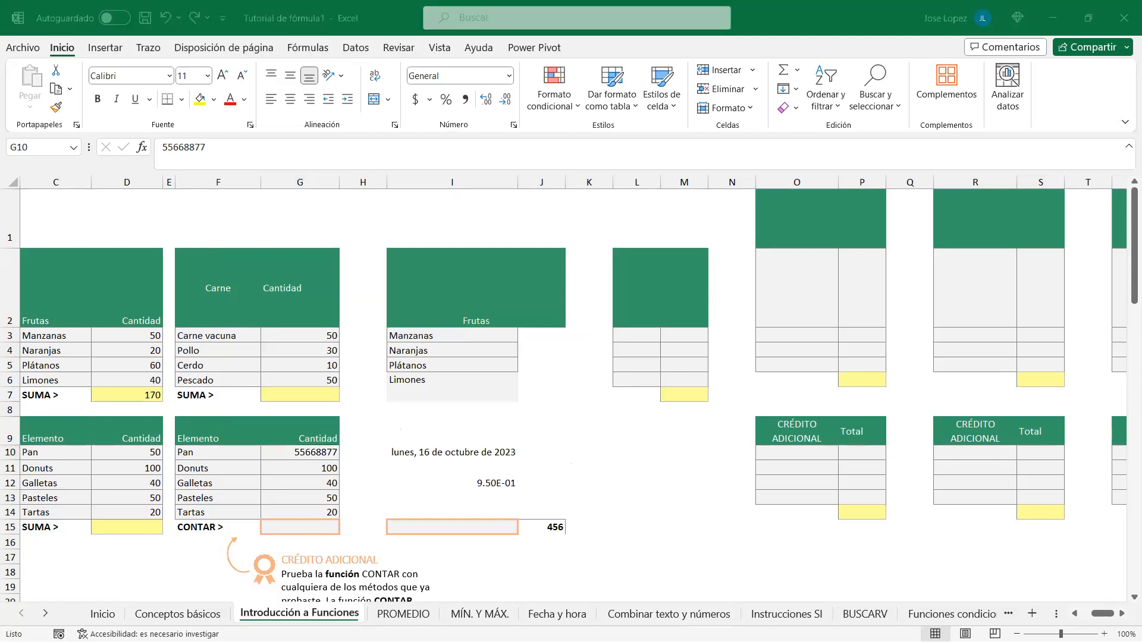
key(alt+Tab)
scroll(819, 378, down, 5)
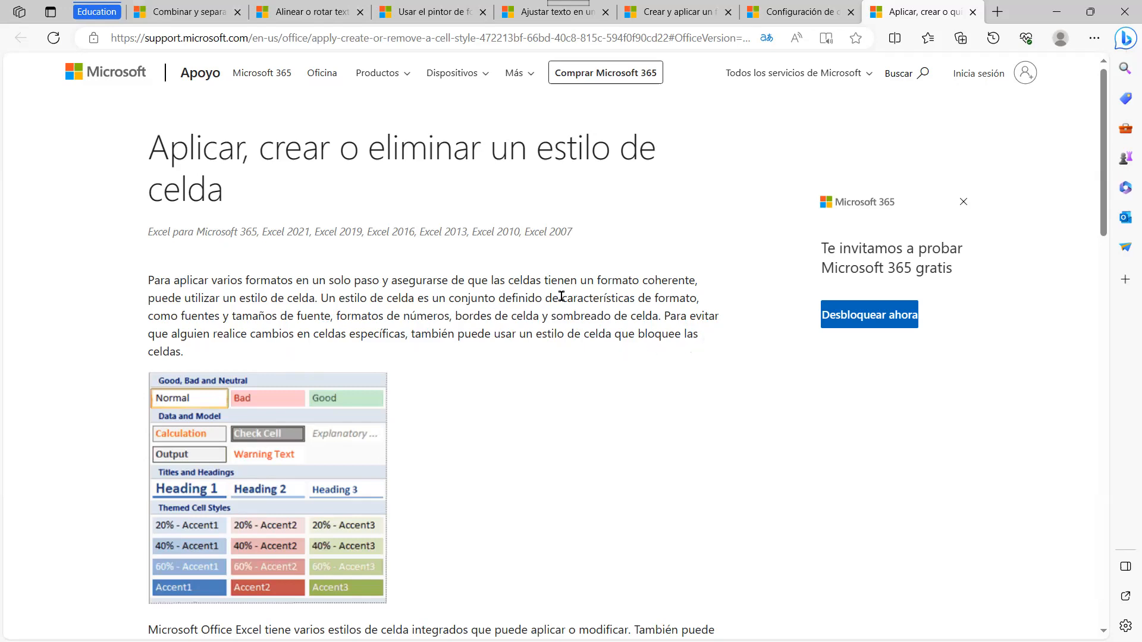
Step: Expand and read the 'Aplicar un estilo de celda' section of the support article
scroll(261, 416, down, 4)
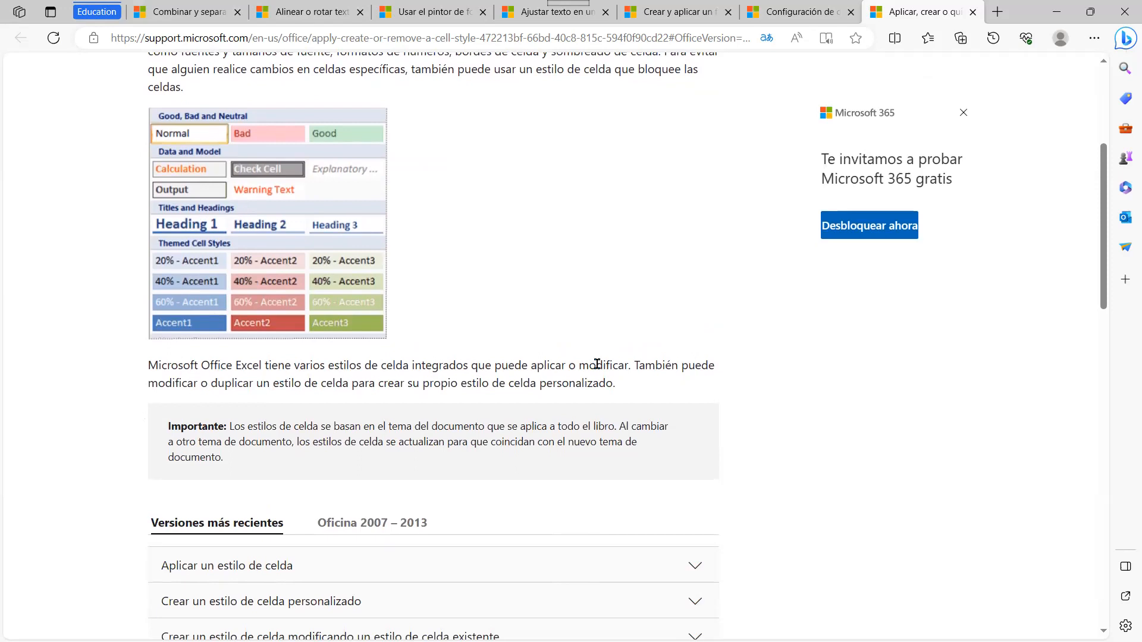
scroll(751, 390, down, 3)
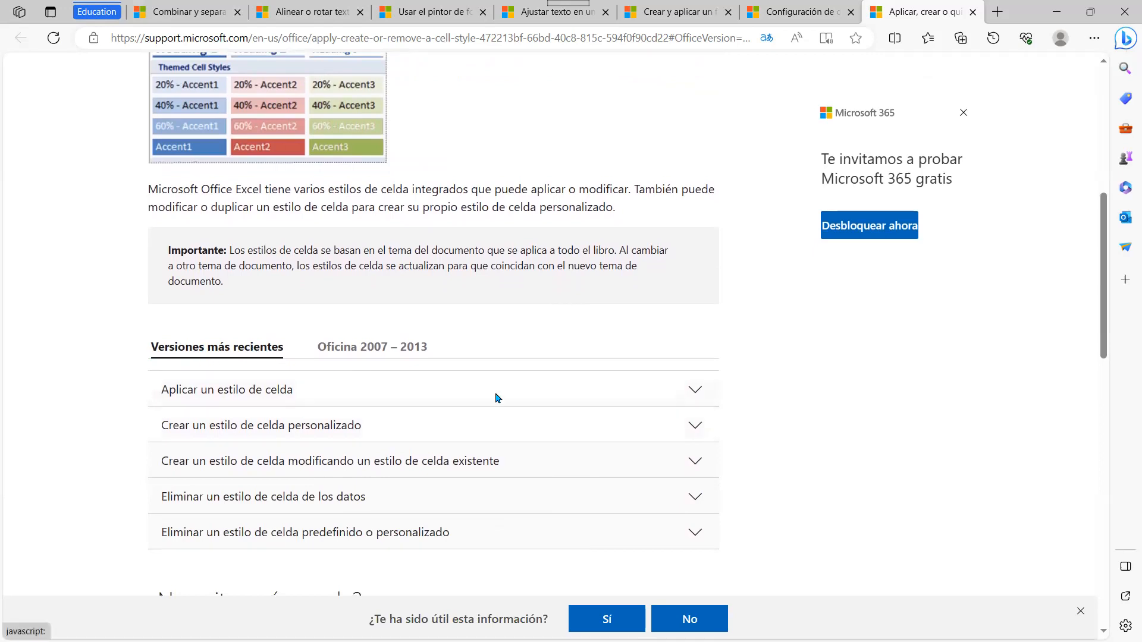
click(695, 391)
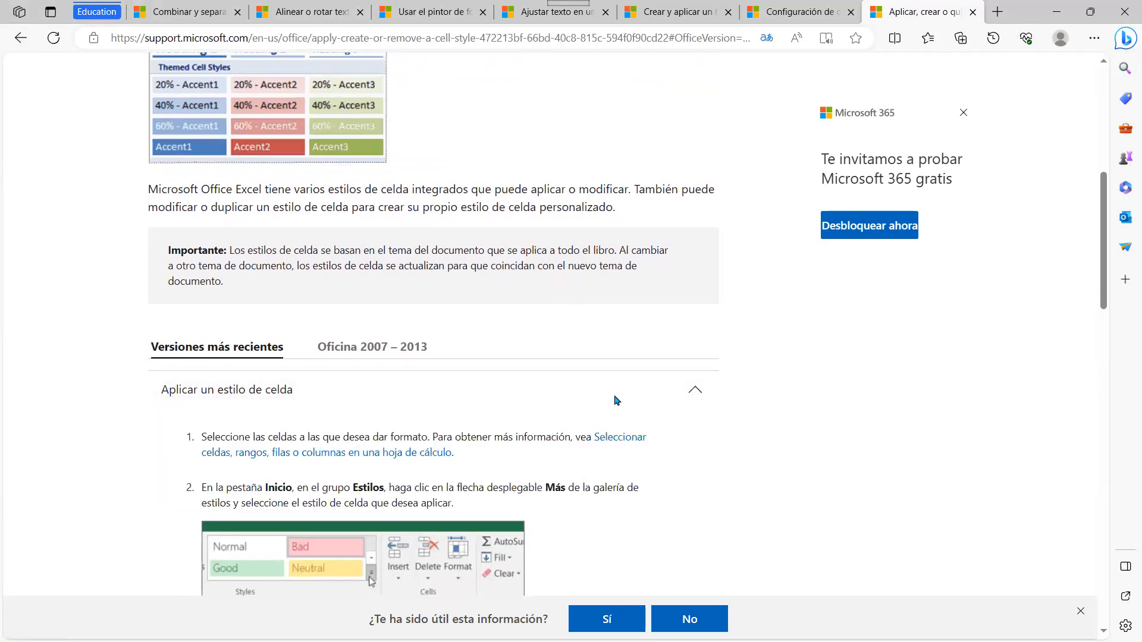
scroll(613, 395, down, 3)
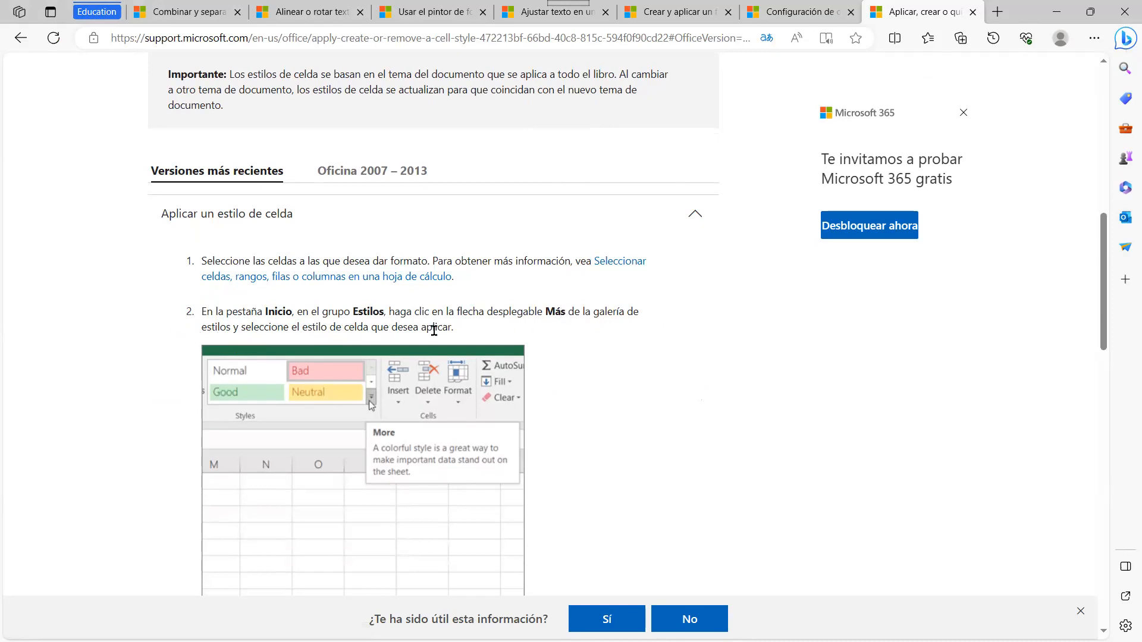
scroll(594, 325, down, 4)
scroll(625, 320, down, 2)
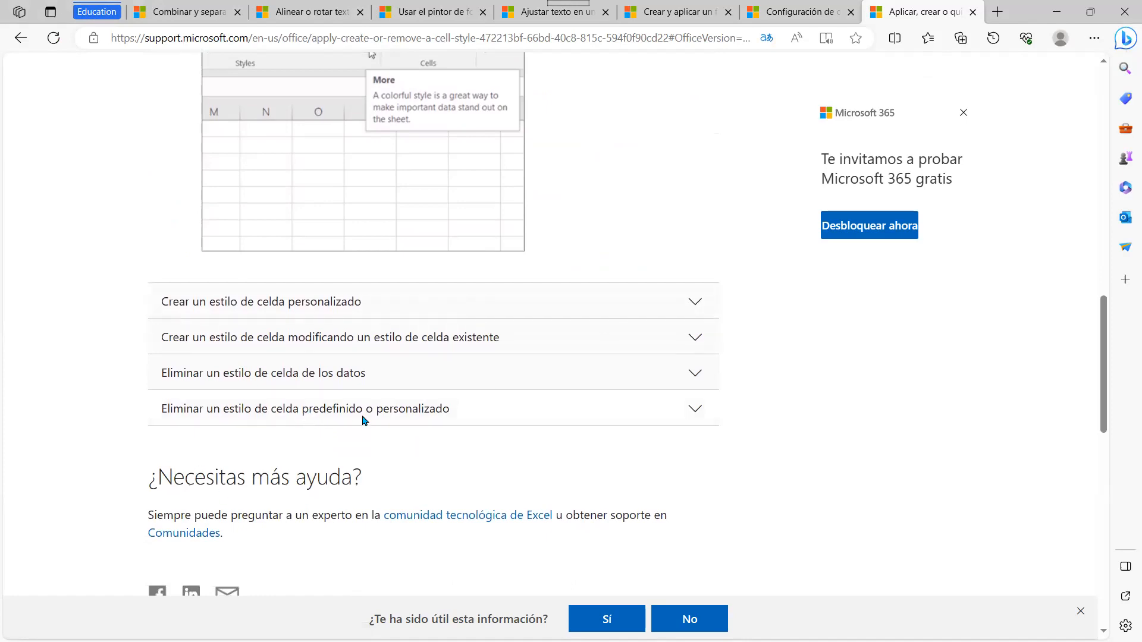
Step: Expand and read the 'Eliminar un estilo de celda de los datos' section
click(694, 373)
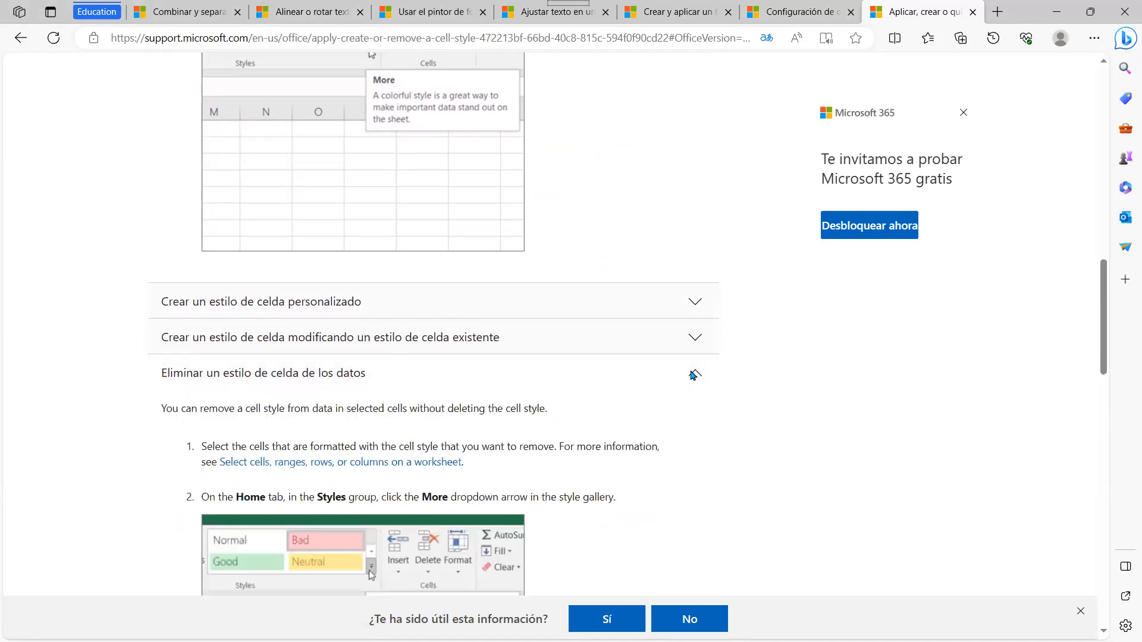
scroll(273, 457, down, 1)
scroll(271, 457, down, 3)
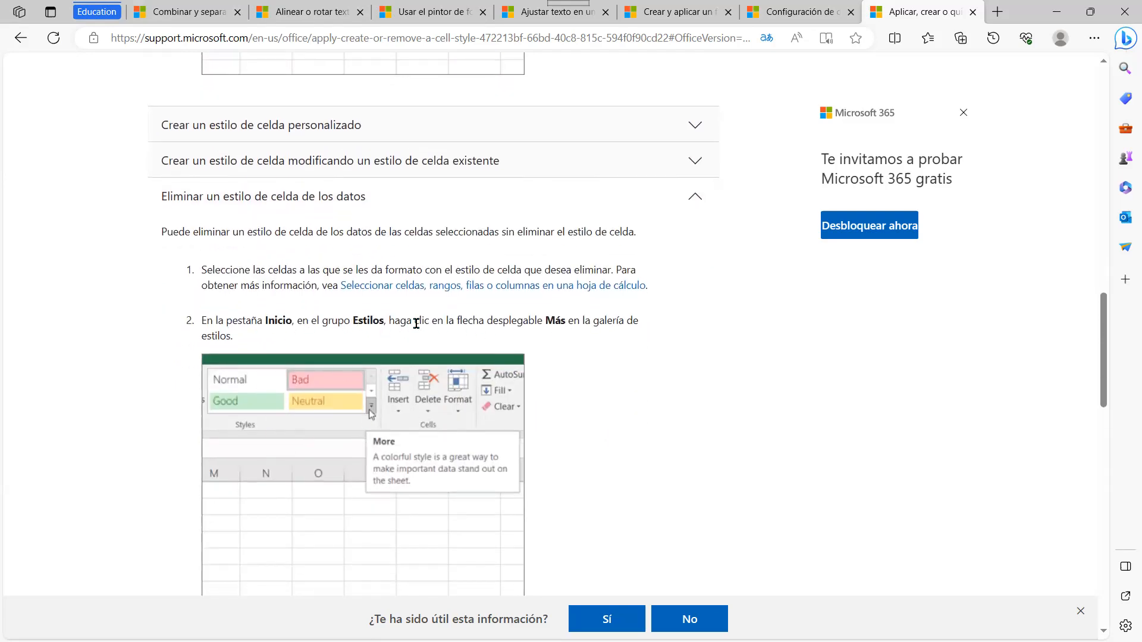
scroll(543, 342, down, 2)
scroll(525, 400, down, 2)
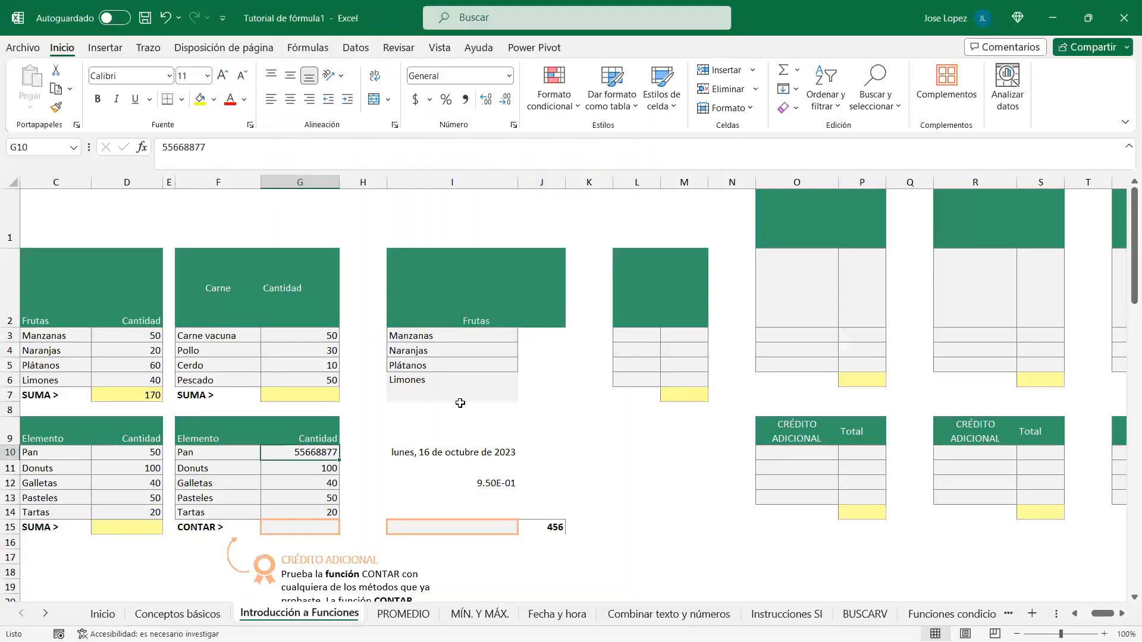
Step: Apply the Total cell style to I10, then reset it to the Normal style
click(403, 454)
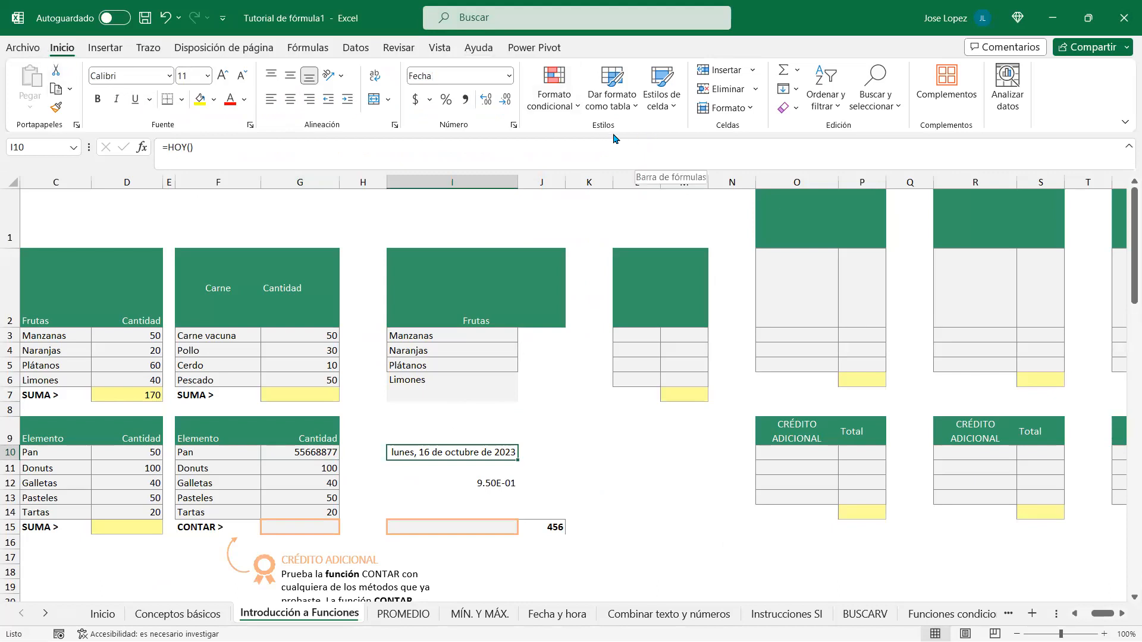
click(672, 109)
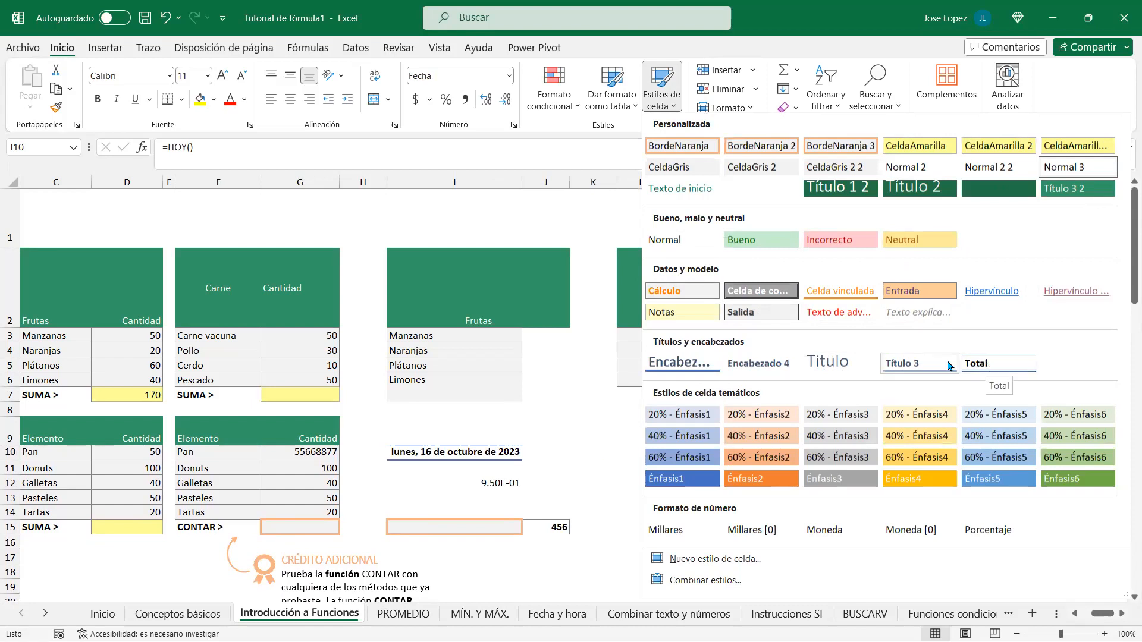
click(993, 364)
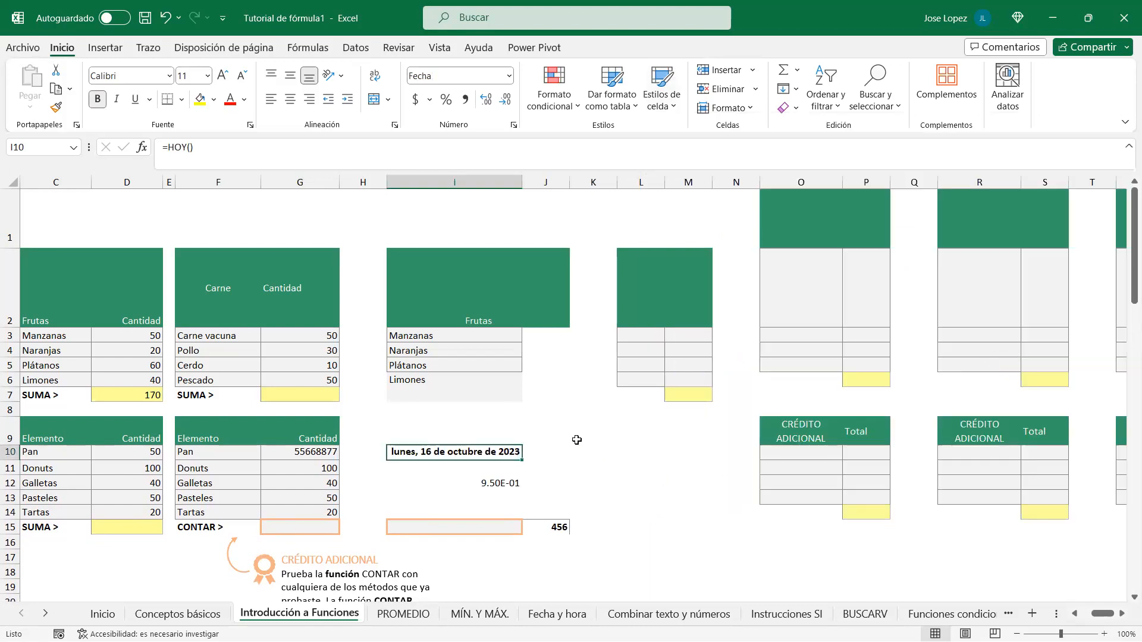
click(576, 439)
click(446, 453)
click(676, 109)
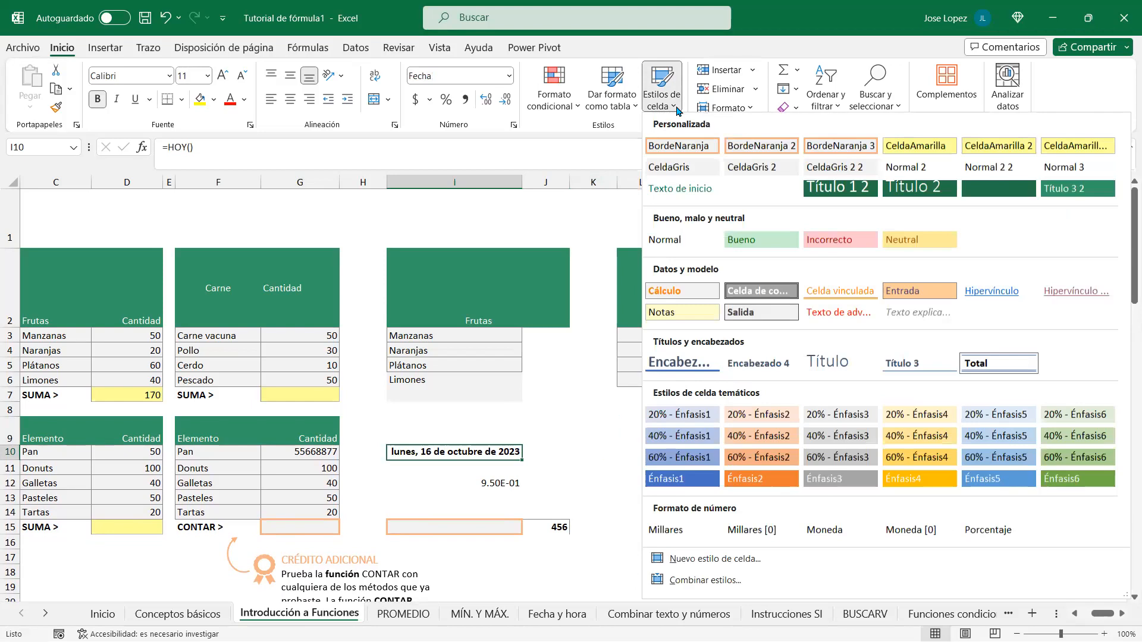
click(665, 240)
Step: Format I10 with the Fecha larga (long date) number format
click(434, 484)
click(439, 450)
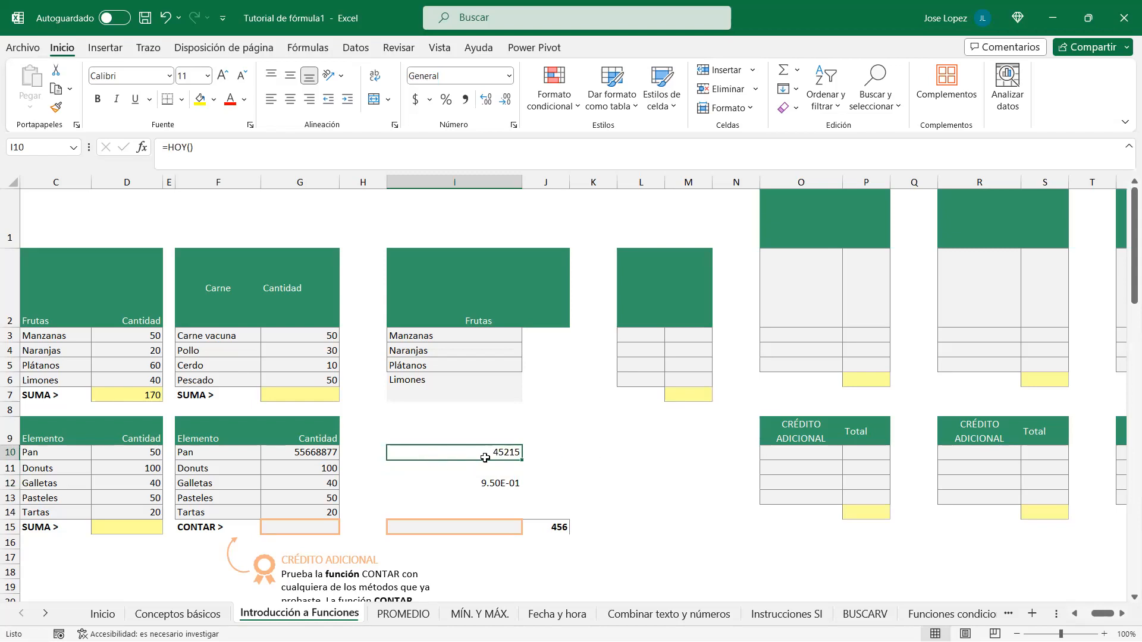
click(509, 77)
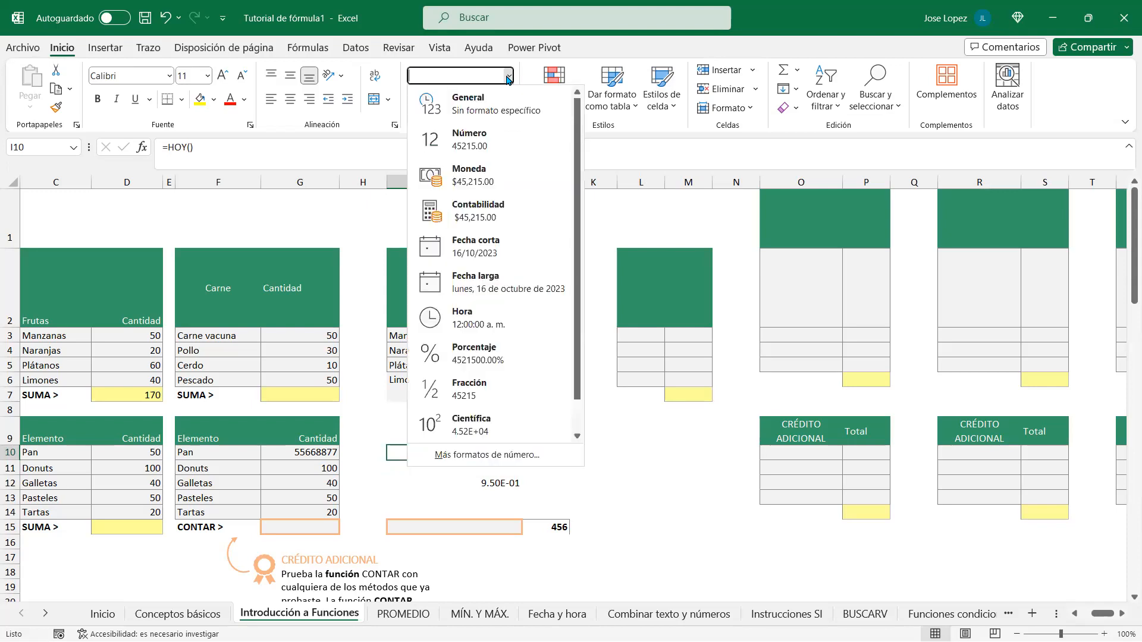
click(479, 280)
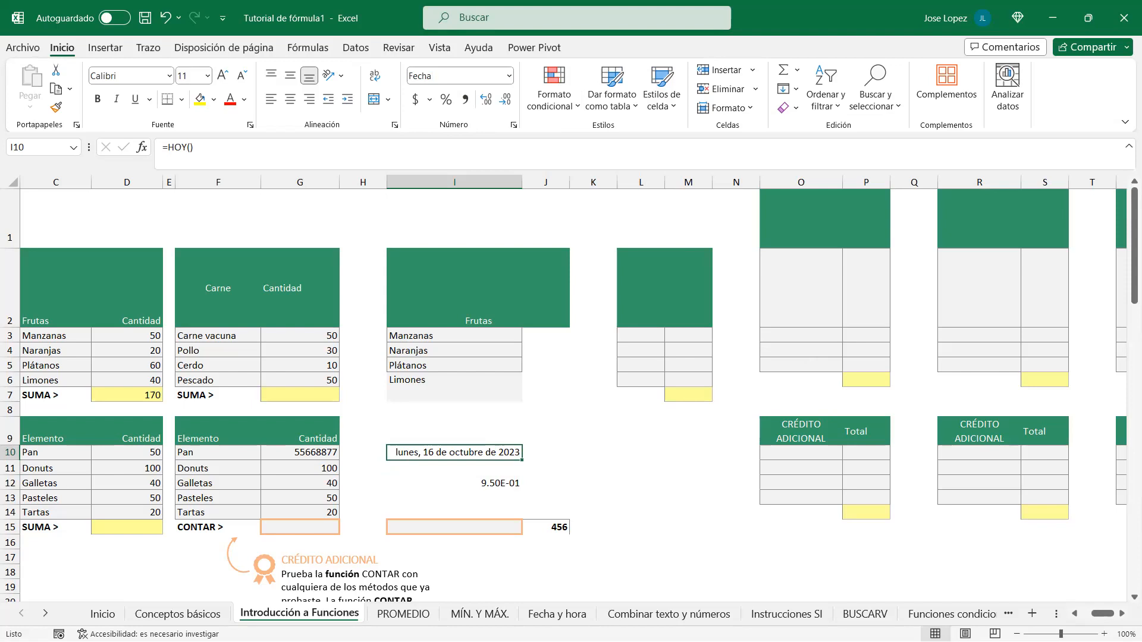
Step: Open the Título cell style's Modify and Format settings, then close without changing anything
click(667, 110)
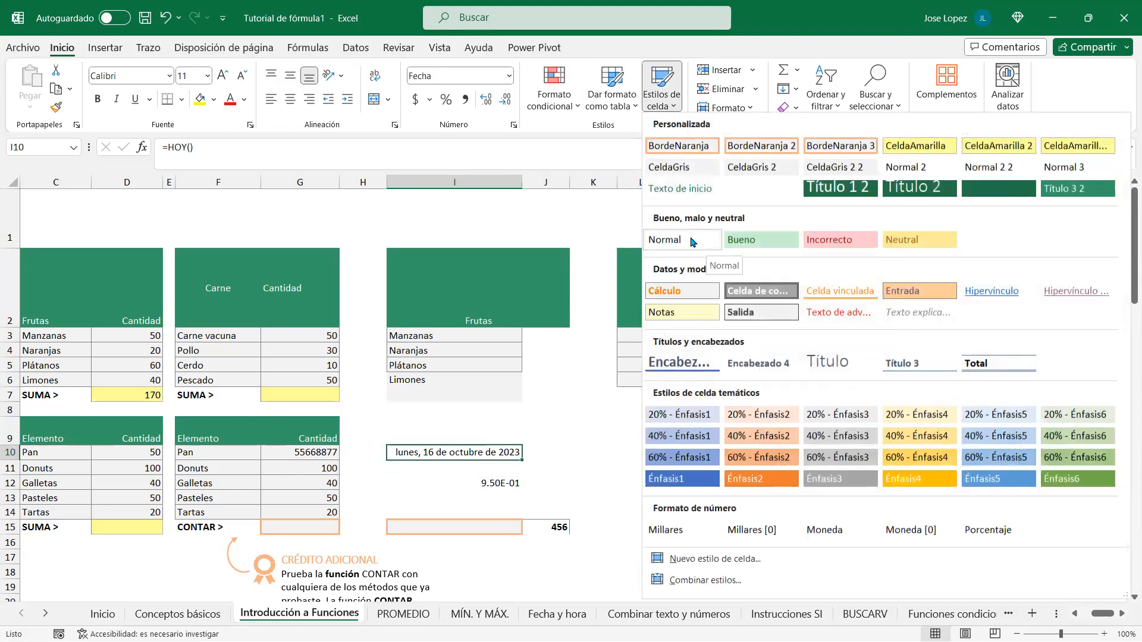
right_click(828, 364)
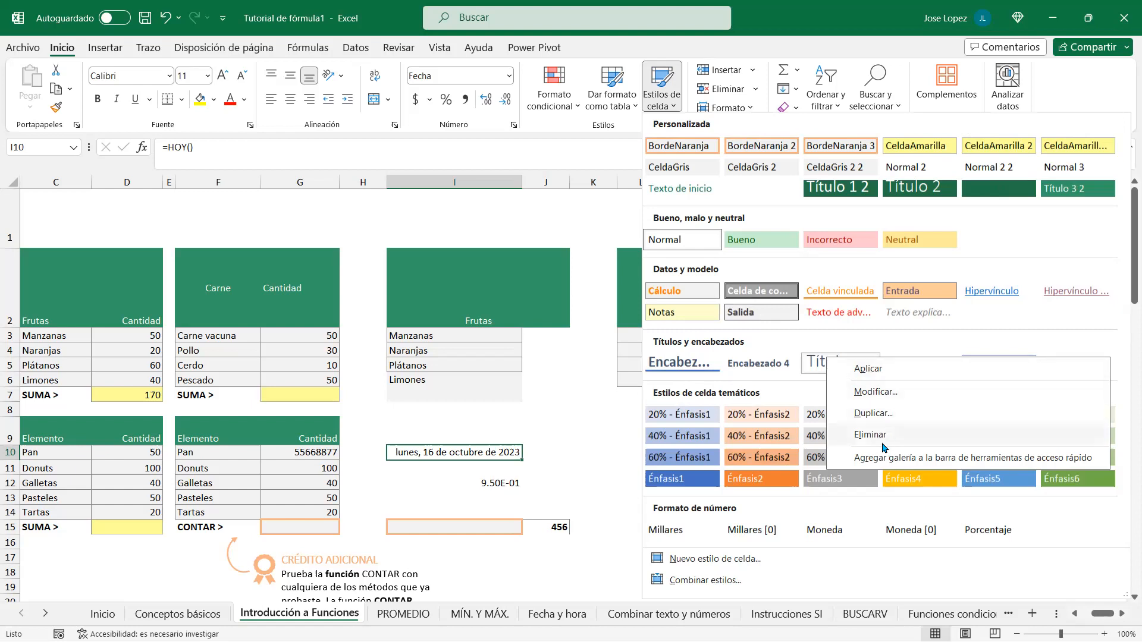
click(886, 395)
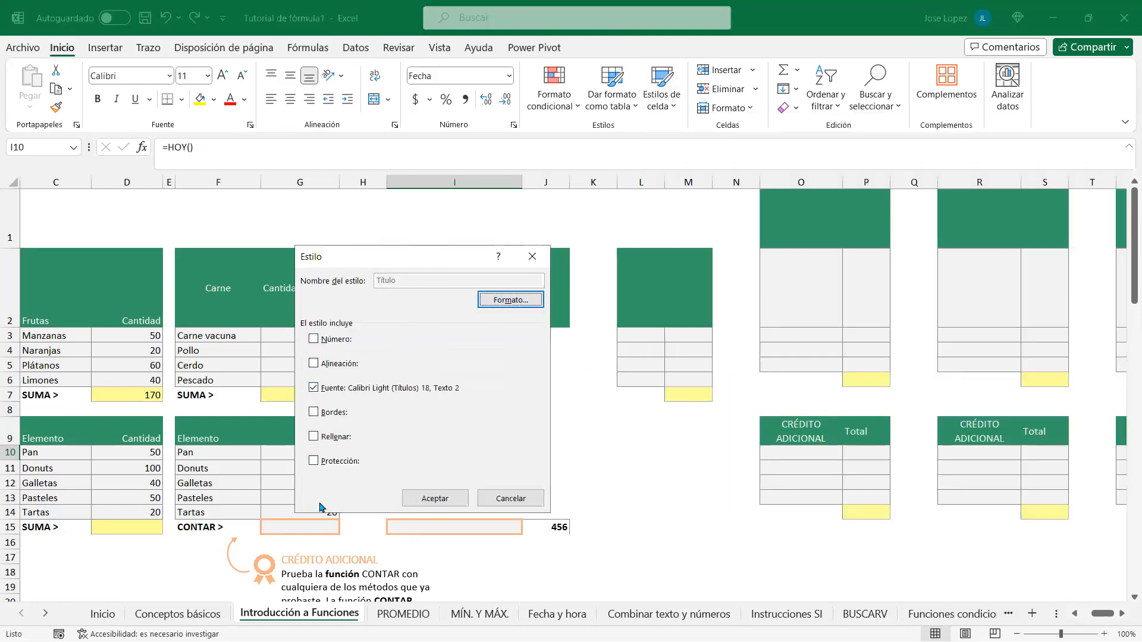
click(506, 303)
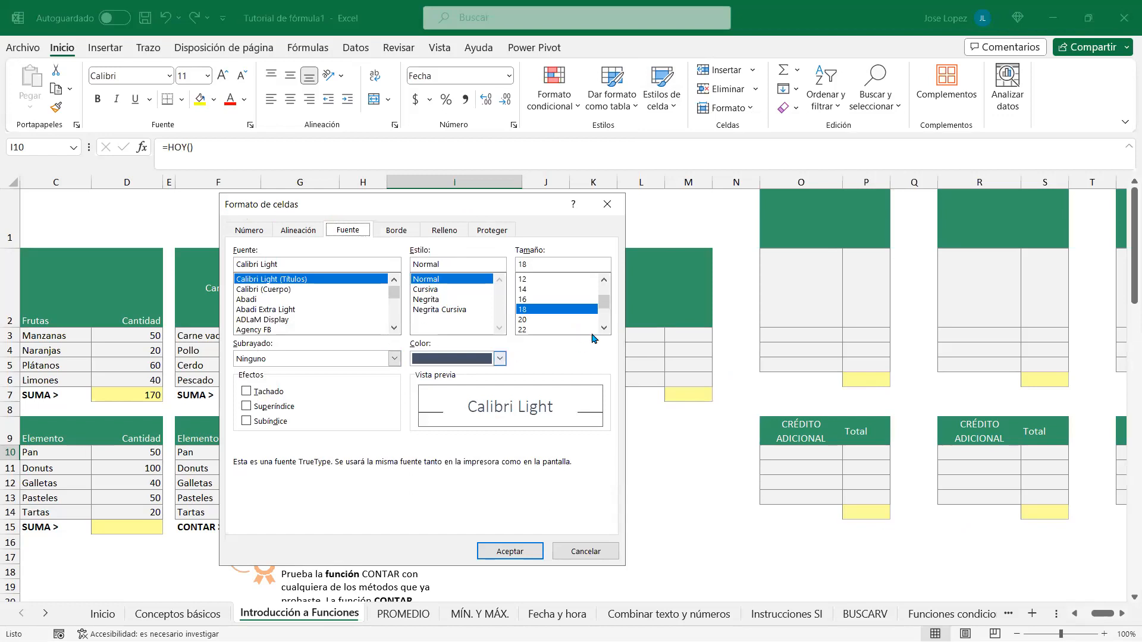
drag(483, 209, 541, 202)
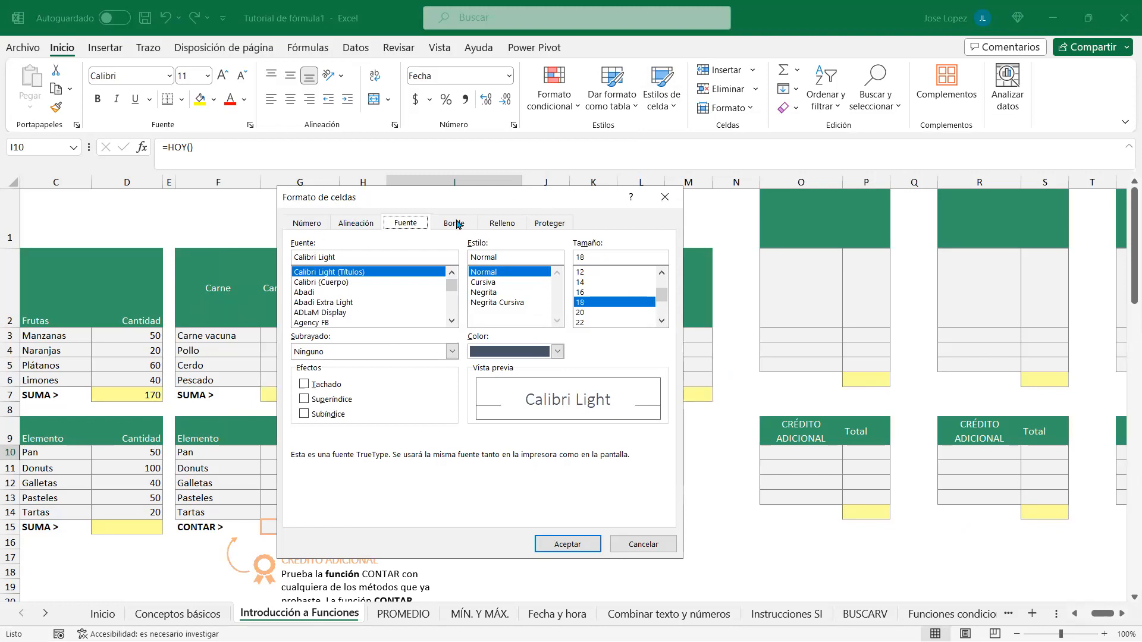
click(643, 545)
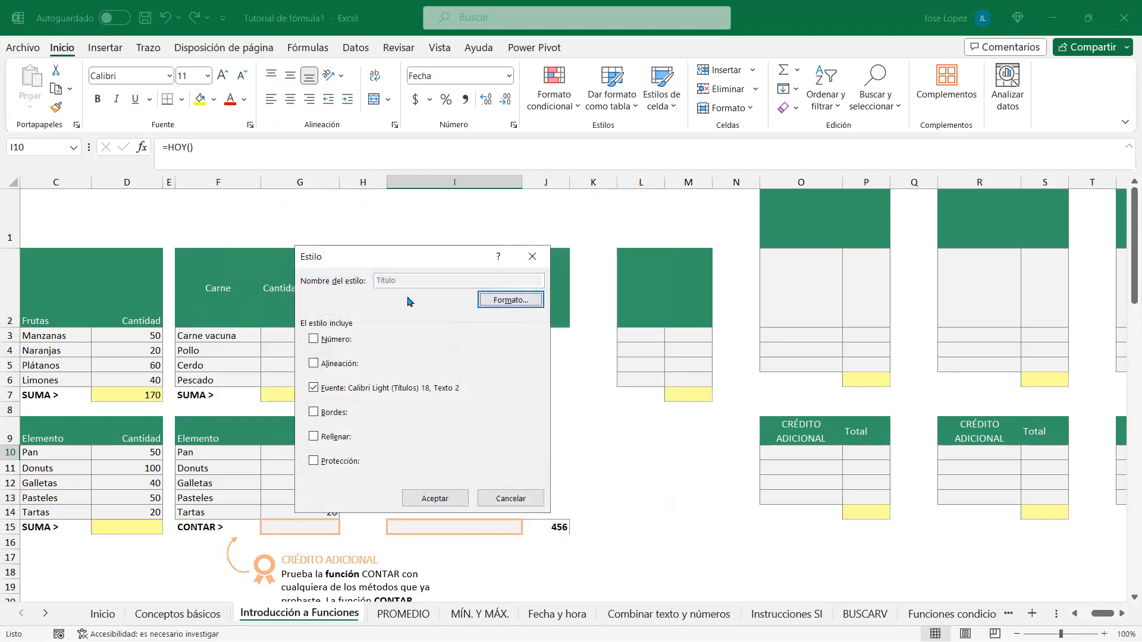
click(426, 497)
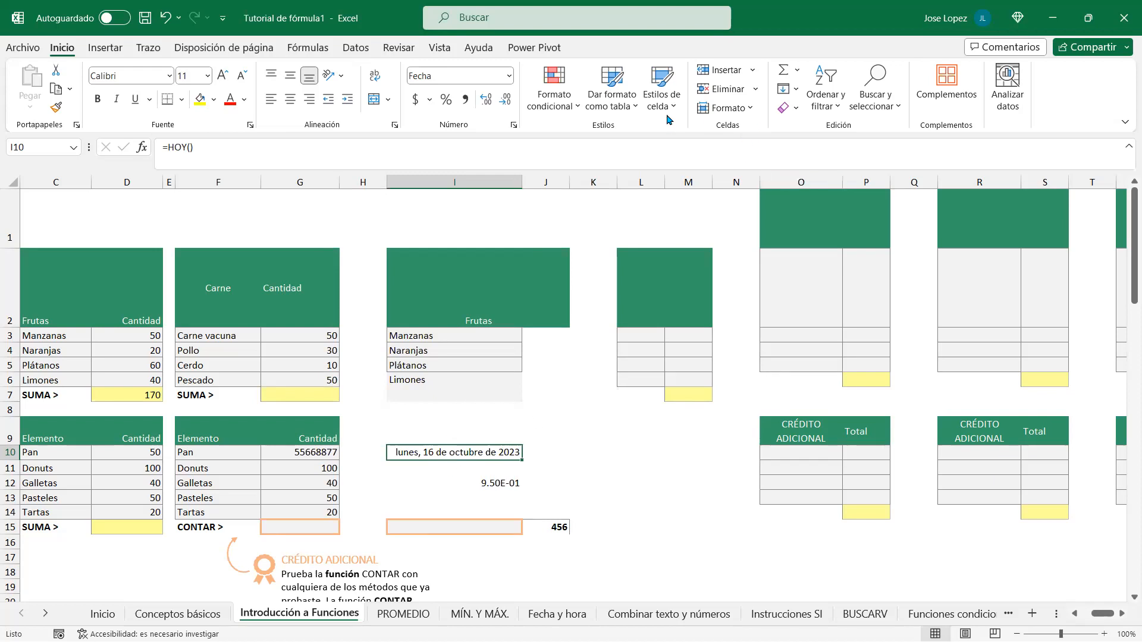
Step: Apply the Normal cell style to the I10 date, undo it, then switch to the Word notes
click(661, 95)
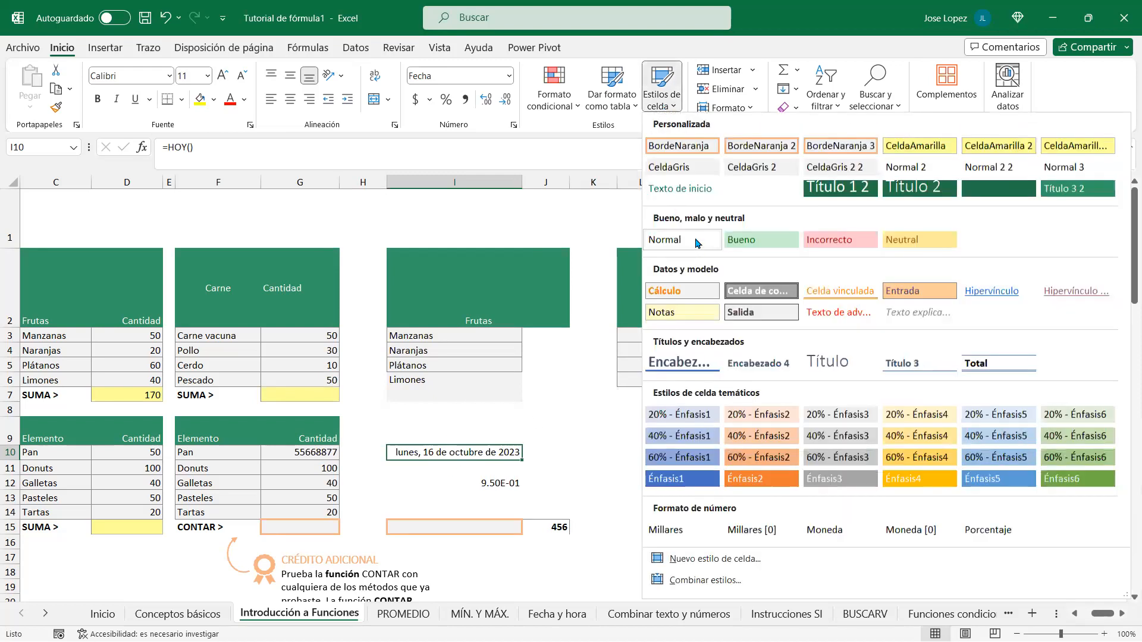
click(678, 240)
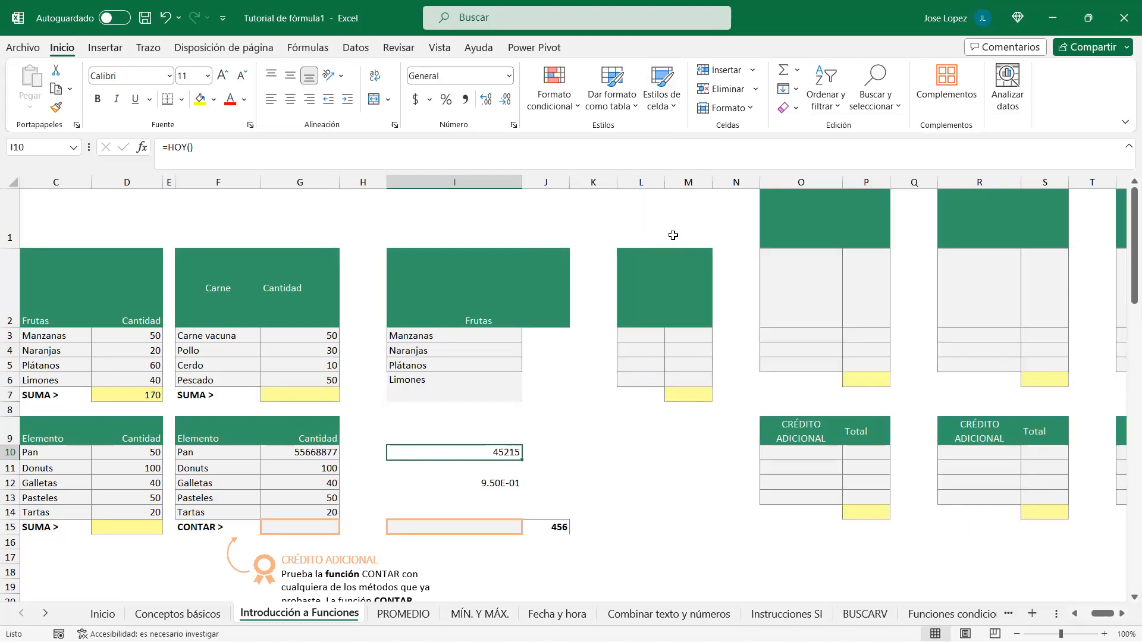
click(453, 443)
click(456, 453)
key(ctrl+z)
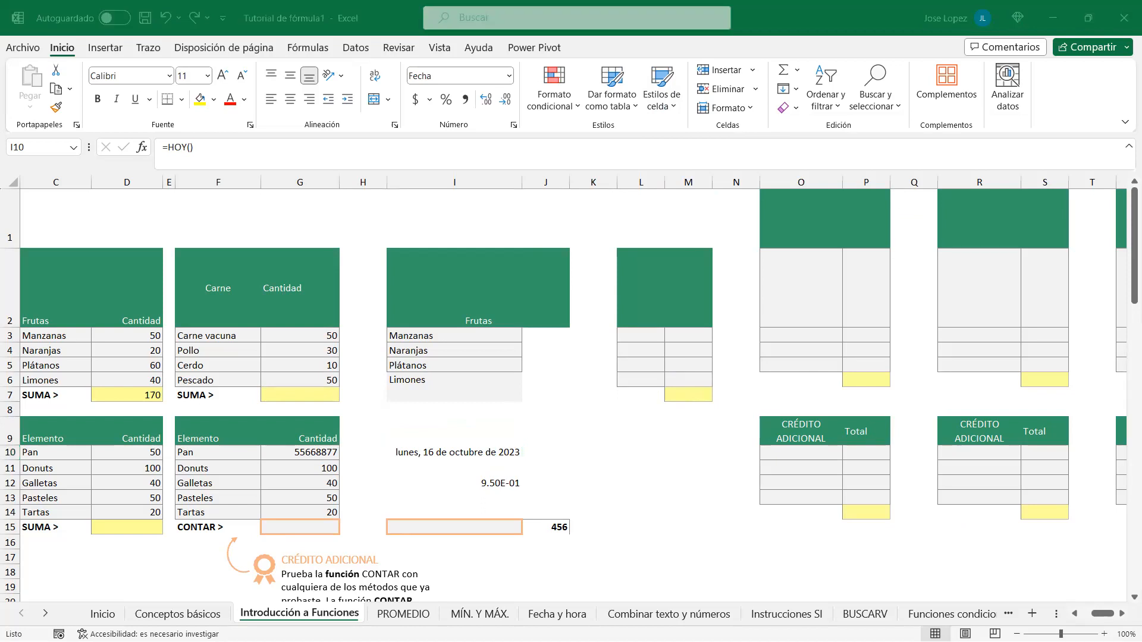
key(alt+Tab)
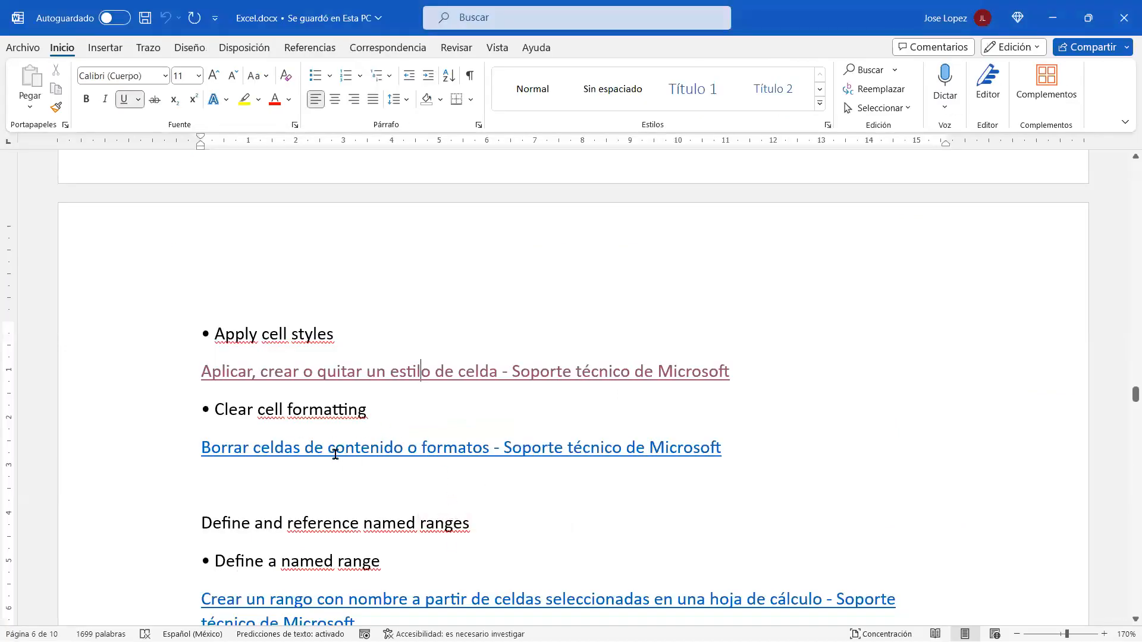
Step: Follow the 'Borrar celdas de contenido o formatos' hyperlink in the Word document
ctrl+click(456, 459)
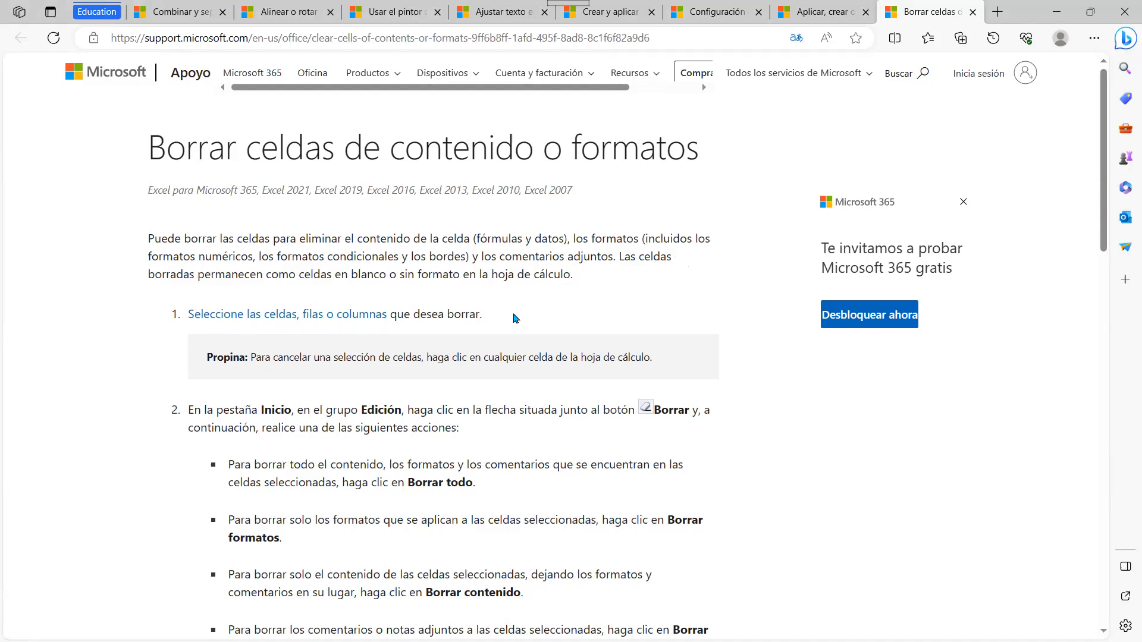
Step: Read through the clearing-cells support article in Edge, then return to the Excel workbook
scroll(607, 297, down, 9)
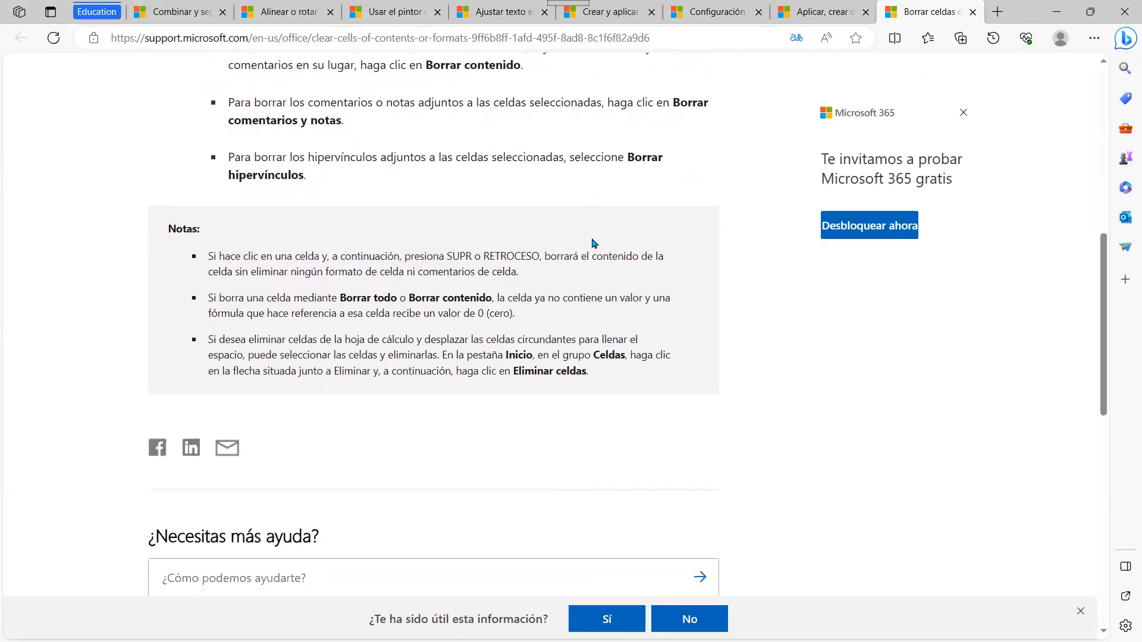
scroll(592, 243, up, 6)
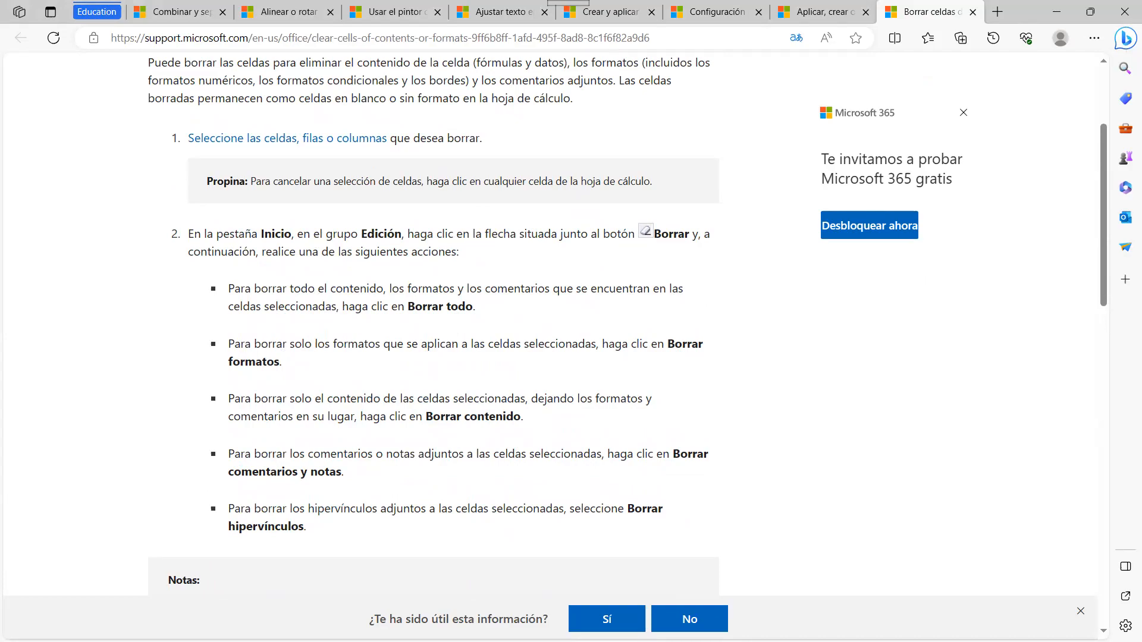
key(alt+Tab)
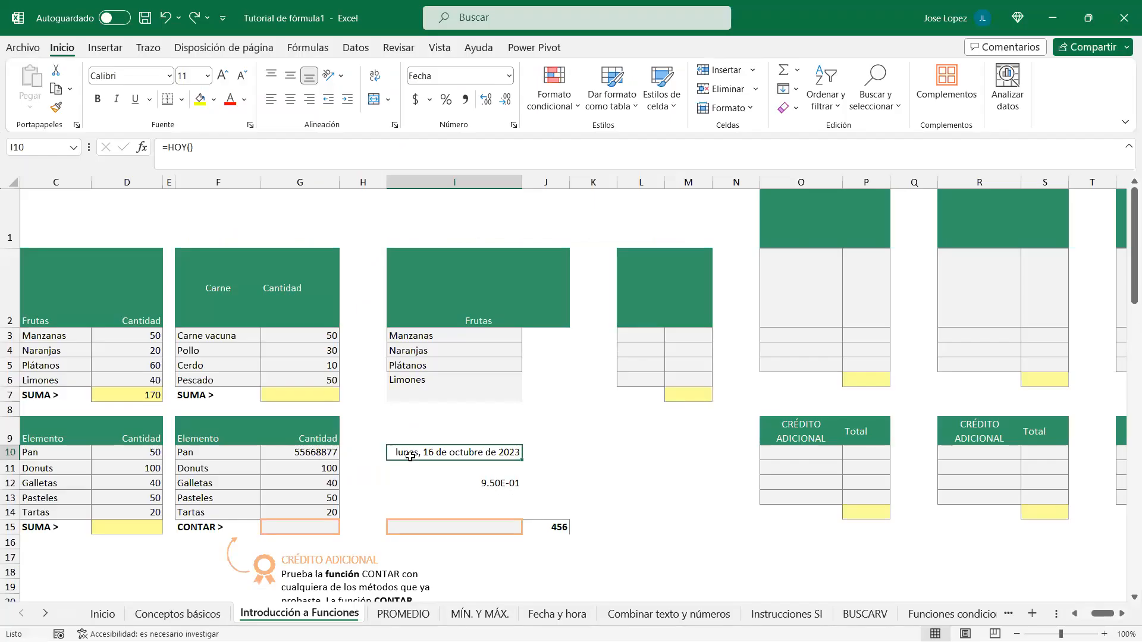
Step: Clear the formatting from the Frutas header cell I2 with Borrar formatos
click(435, 279)
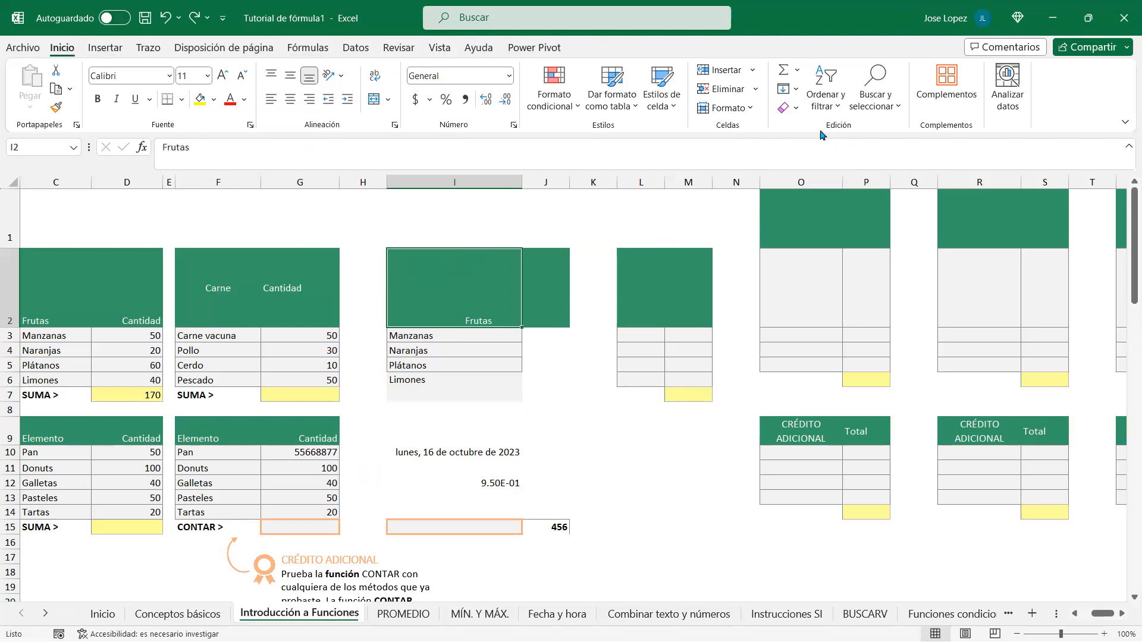
click(797, 109)
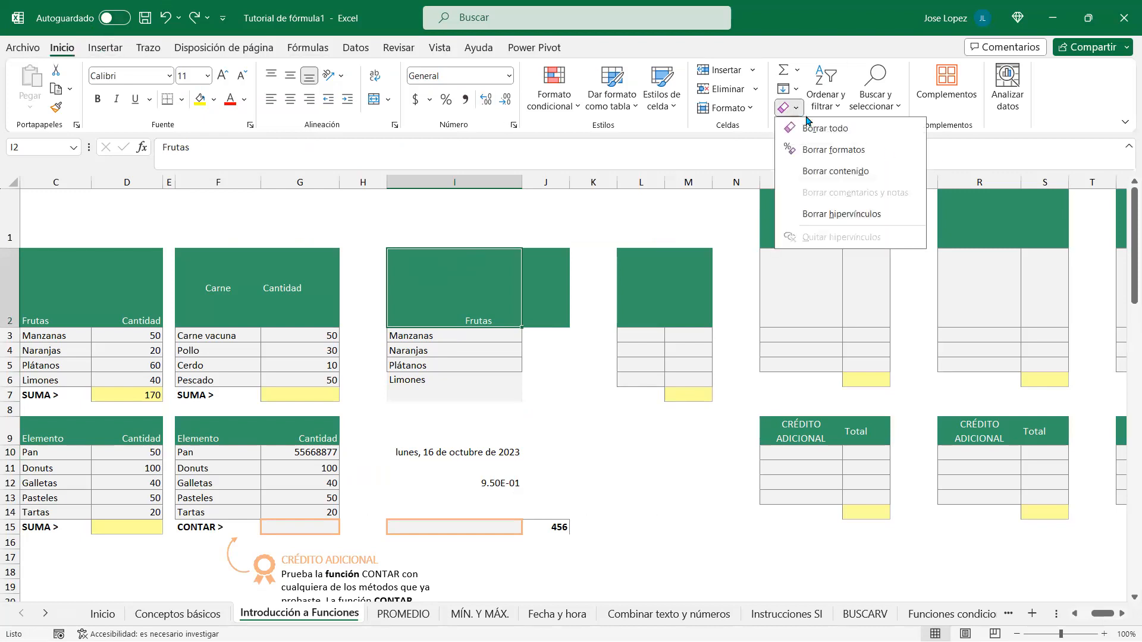
click(857, 154)
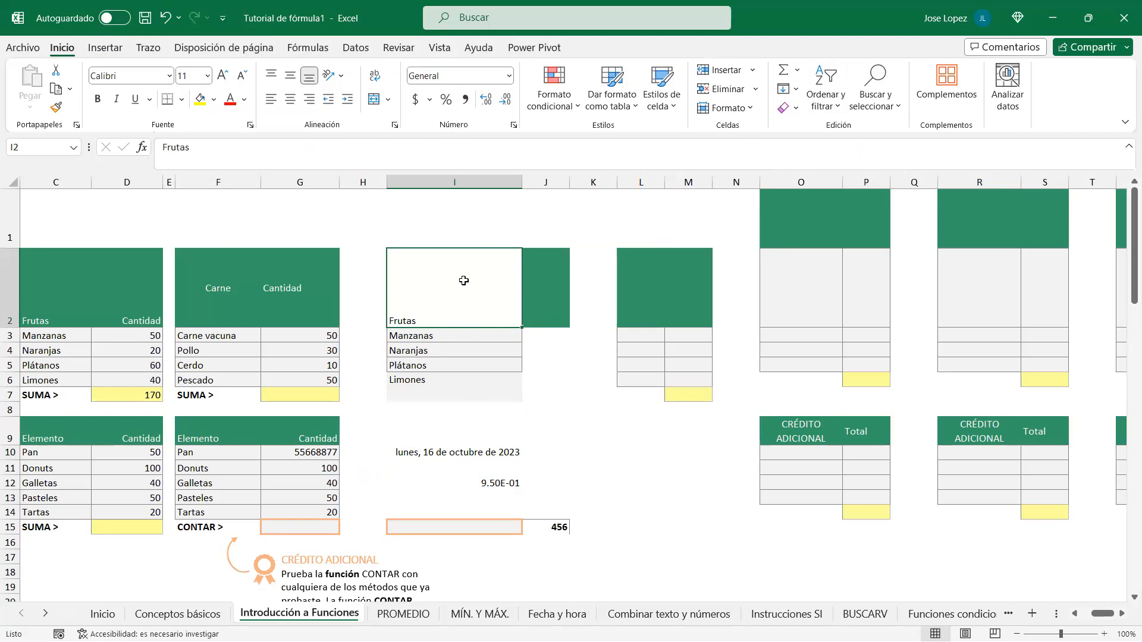
Step: Erase the Frutas text from I2 with Borrar contenido, leaving it blank
click(444, 335)
click(431, 292)
click(797, 109)
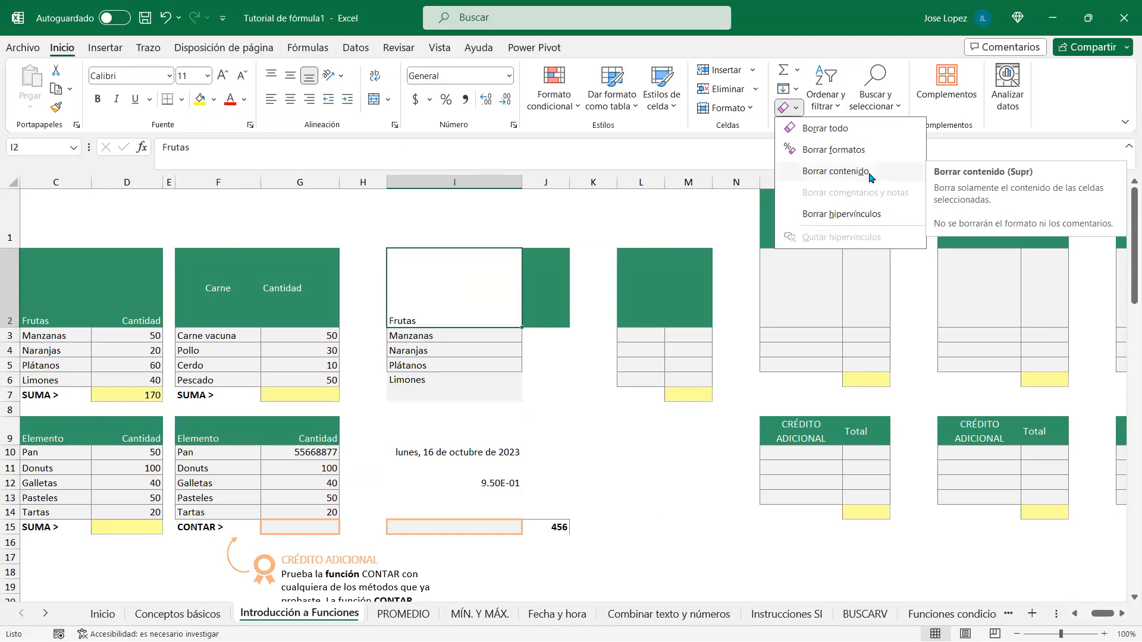
click(834, 170)
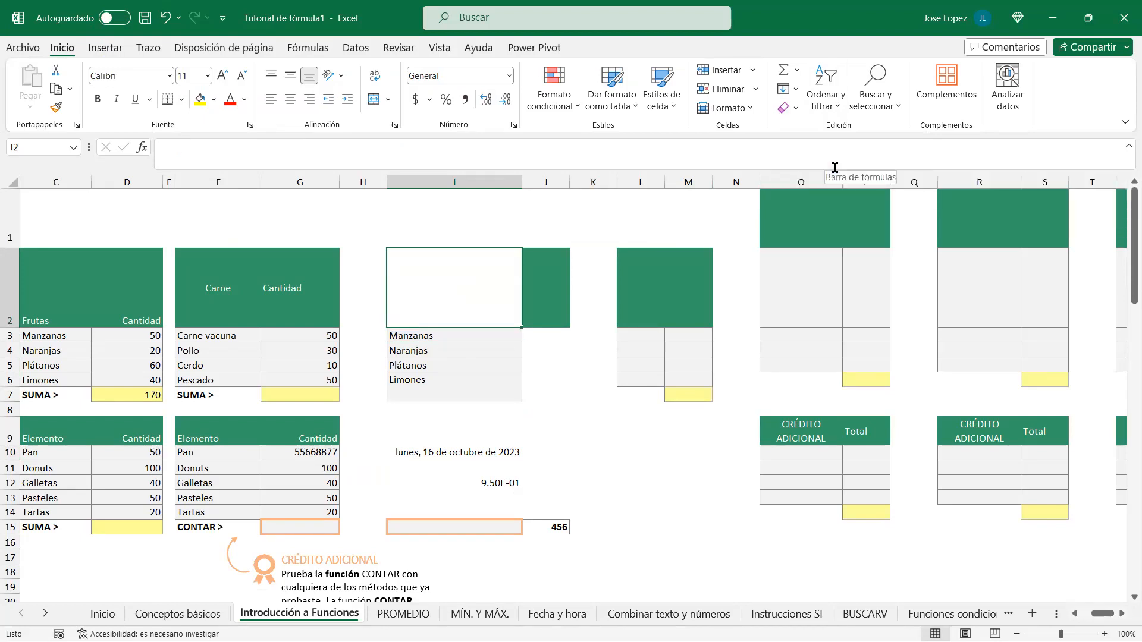
click(446, 453)
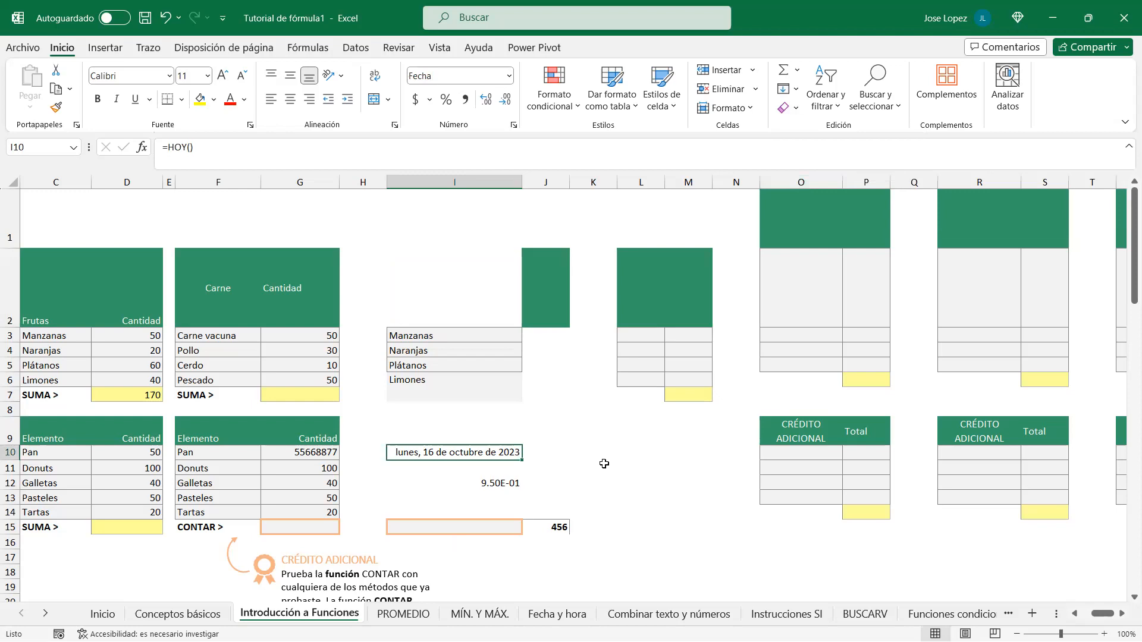
Step: Reset I10 and I12 to General format with Ctrl+Shift+~, showing I12 as 0.95
key(ctrl+shift+asciitilde)
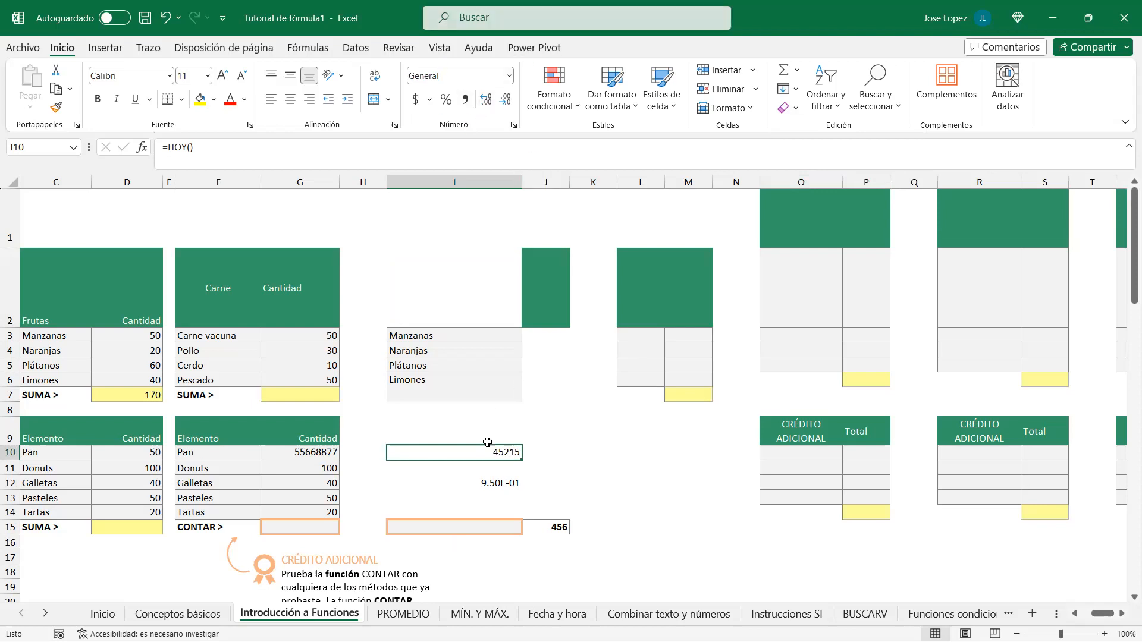
click(427, 338)
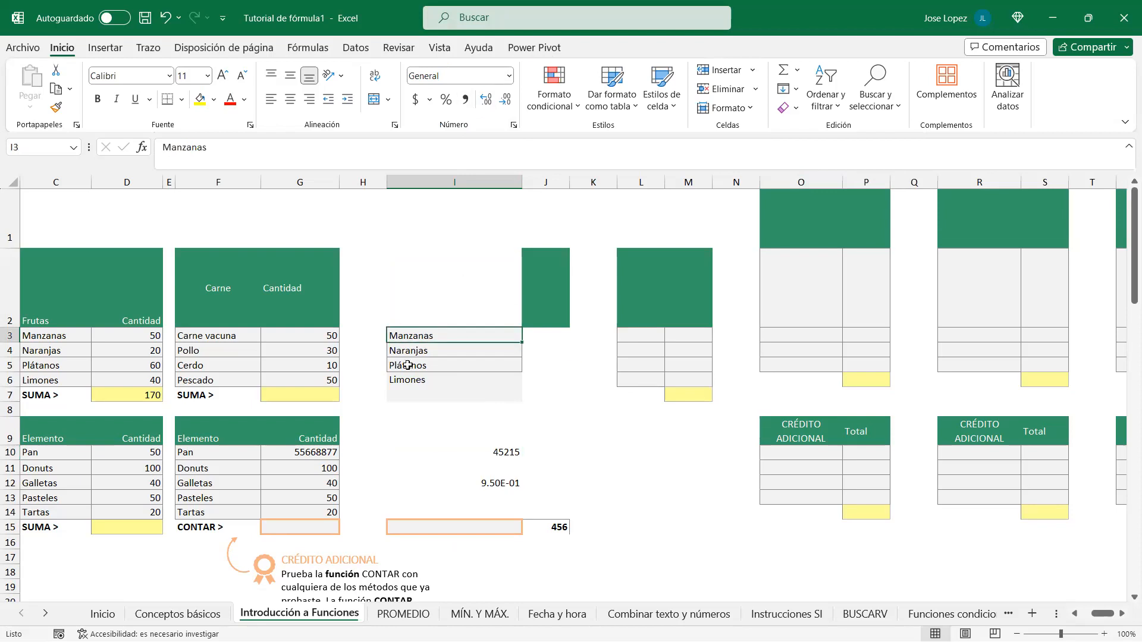
click(455, 290)
click(448, 331)
click(498, 482)
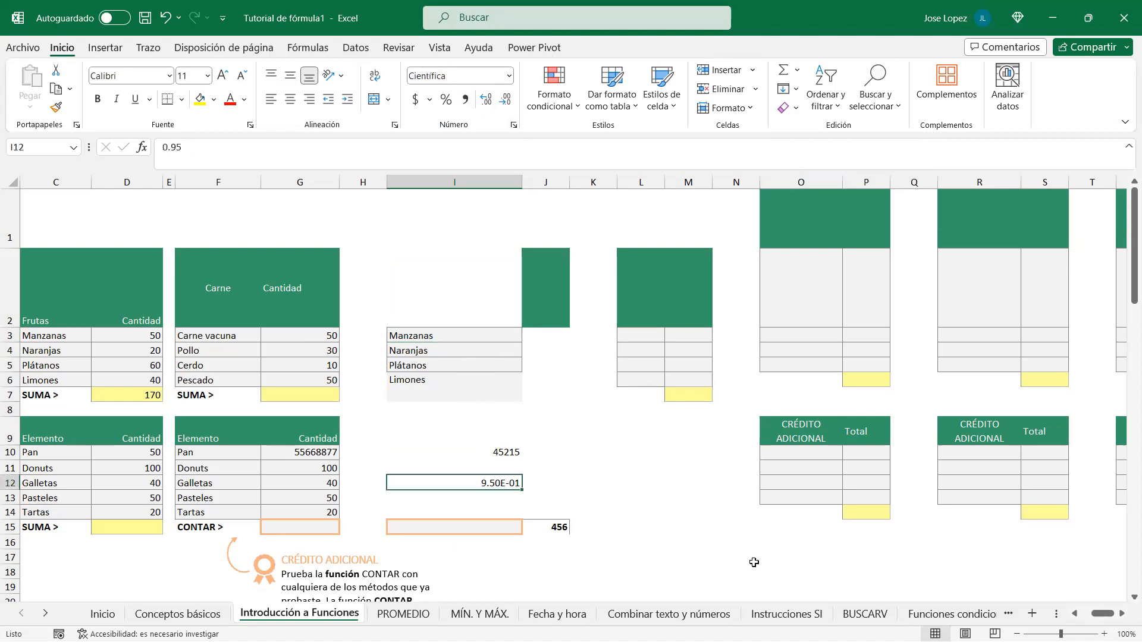
key(ctrl+shift+asciitilde)
click(573, 481)
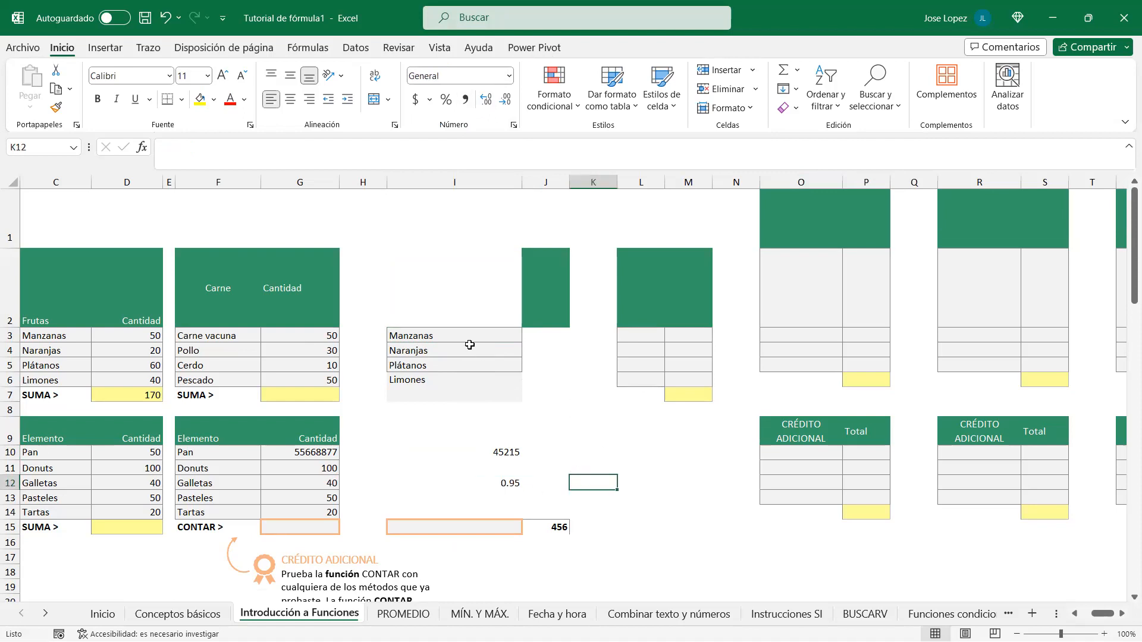
Step: Remove fill and borders from the fruit list I3:I6 with Borrar formatos
drag(472, 334, 487, 397)
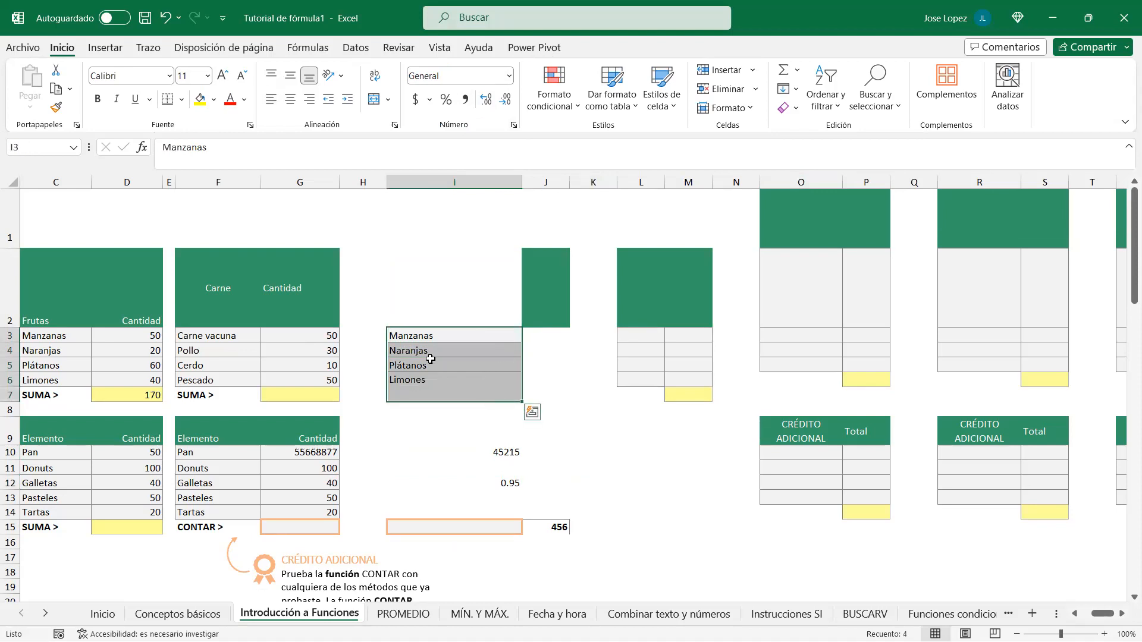
click(796, 108)
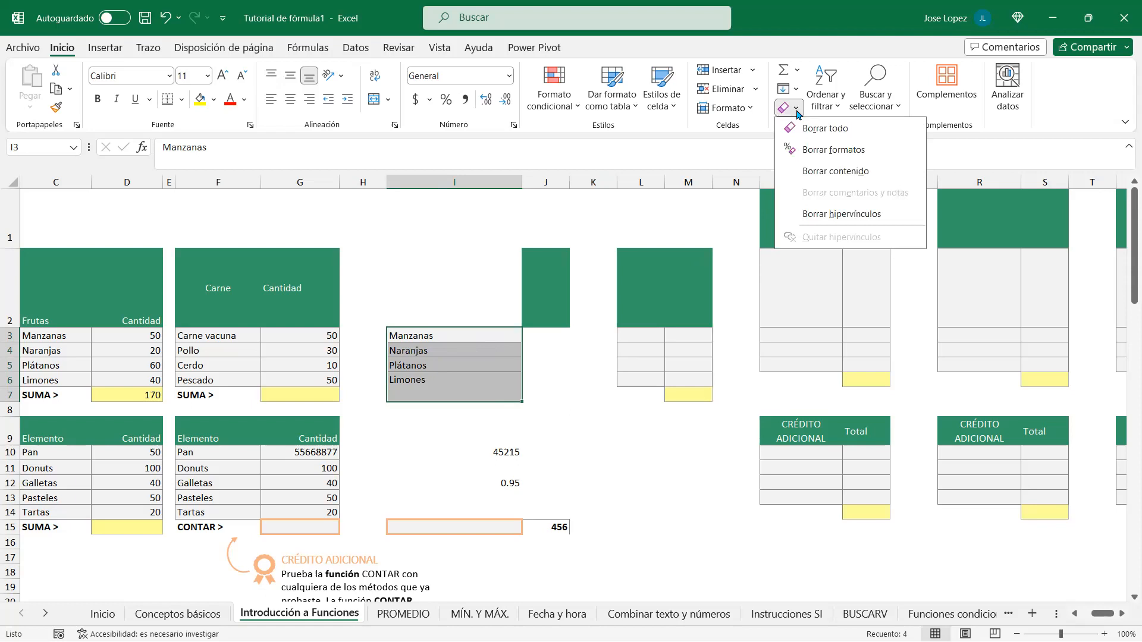
click(849, 150)
click(459, 348)
drag(428, 333, 442, 379)
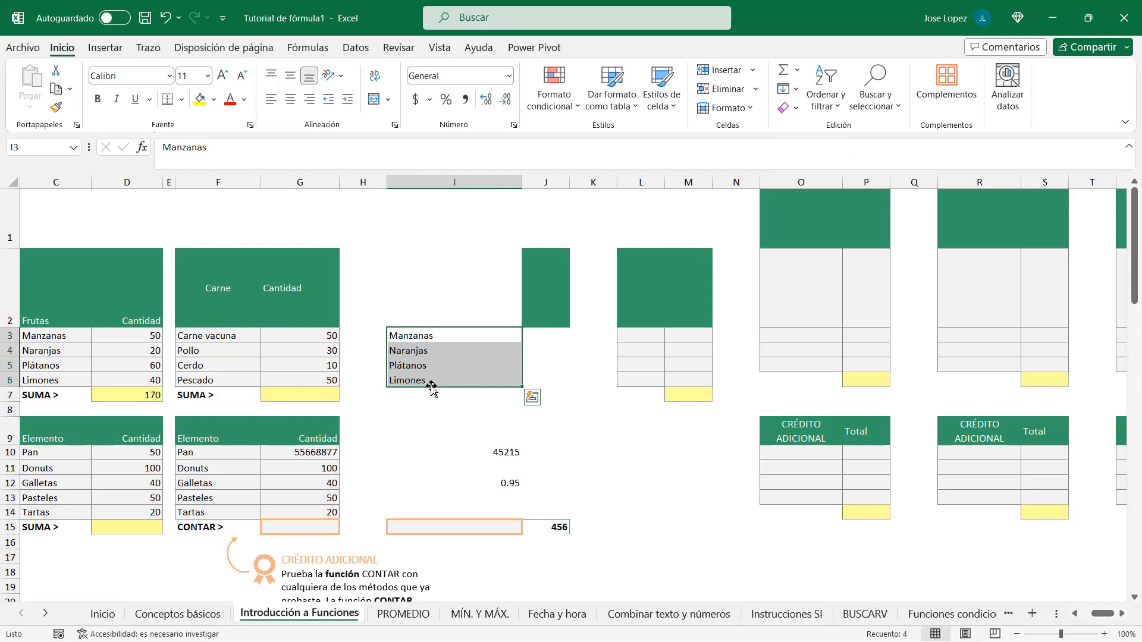
Step: Strip all formatting from the Carne table F2:G7, keeping its labels and values
drag(192, 269, 300, 393)
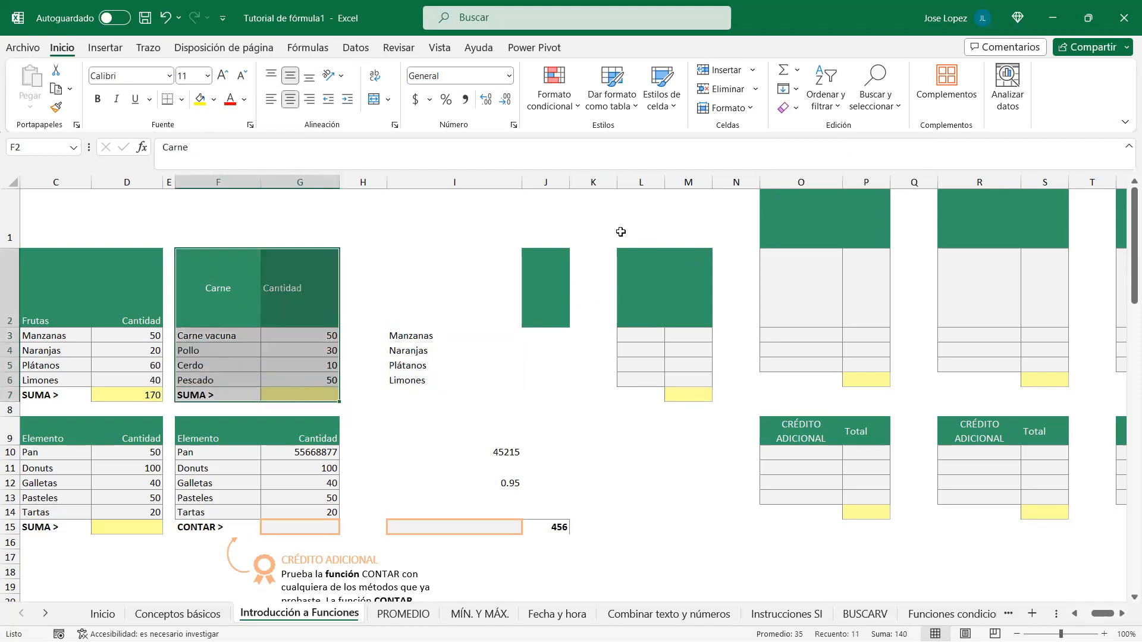
click(797, 109)
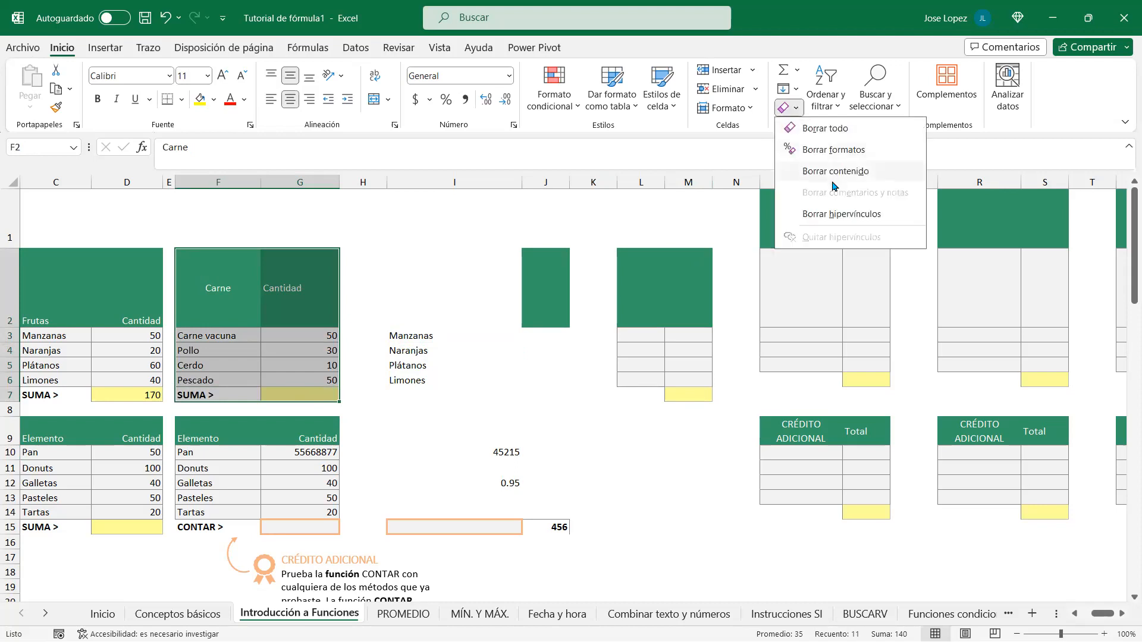
click(831, 153)
click(218, 294)
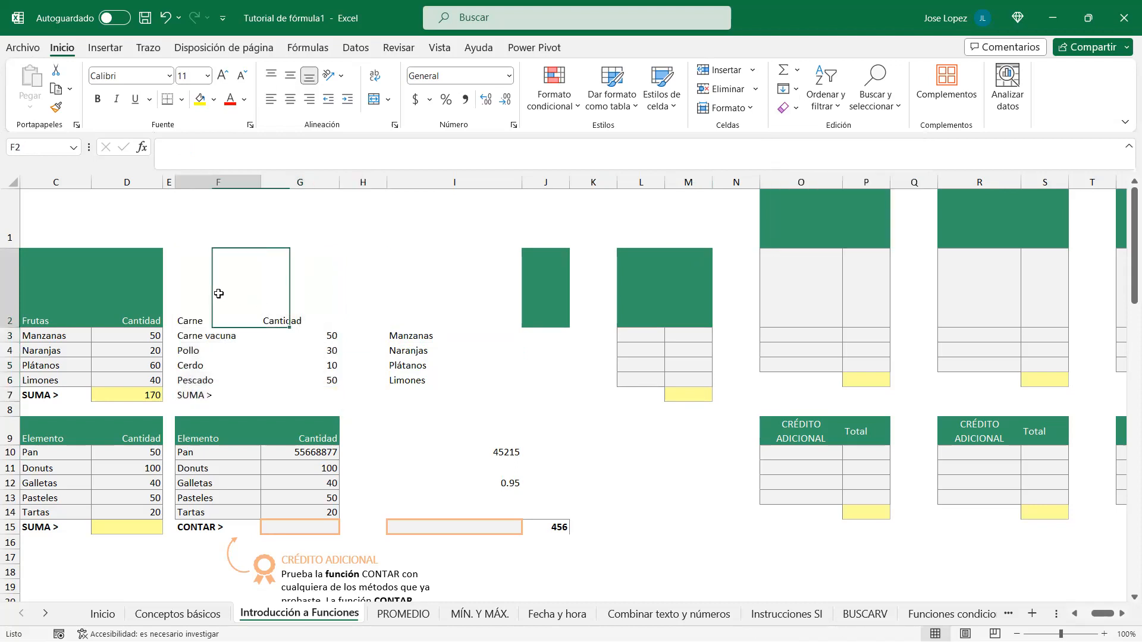